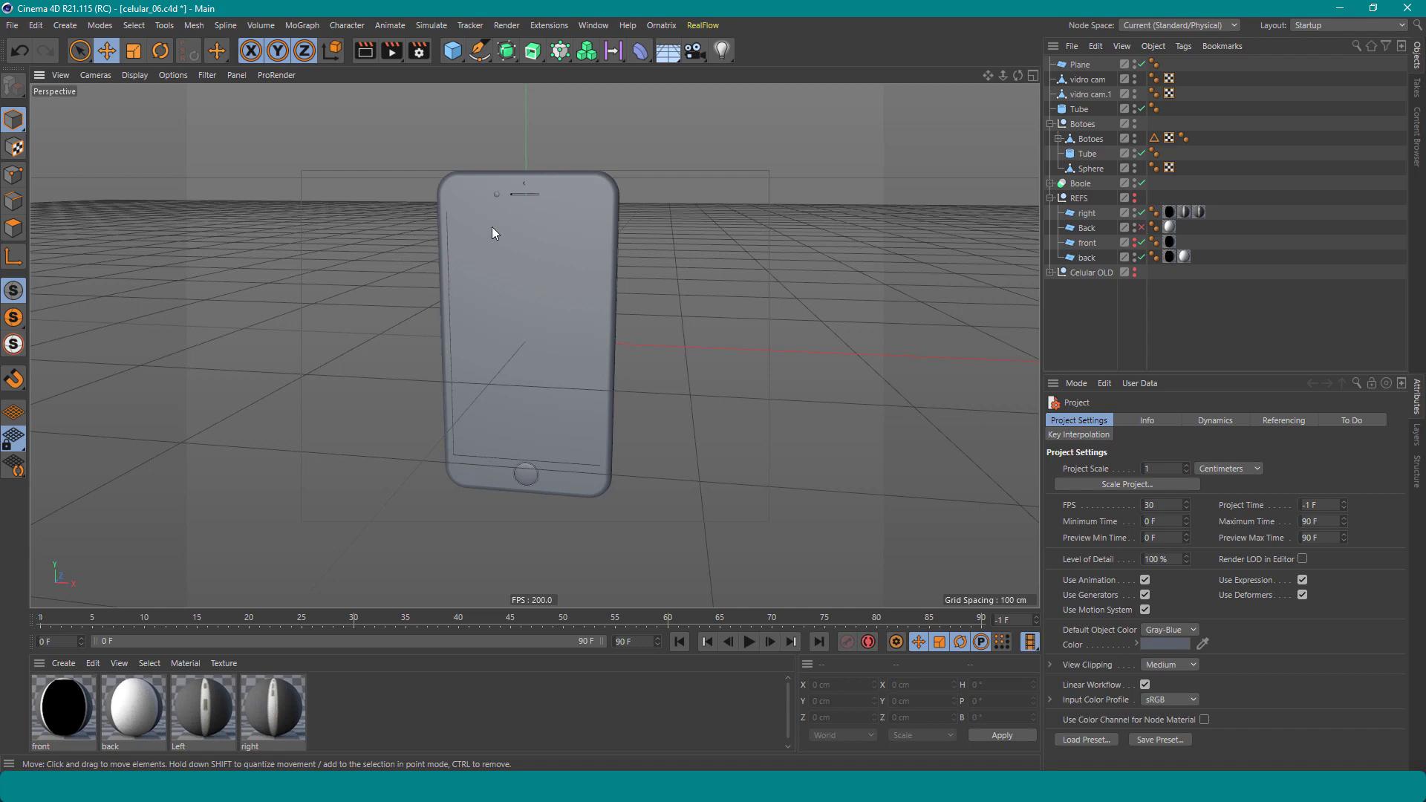
# Collapse the REFS group and view the zoomed-in phone in Gouraud Shading (Lines) mode
pyautogui.click(548, 178)
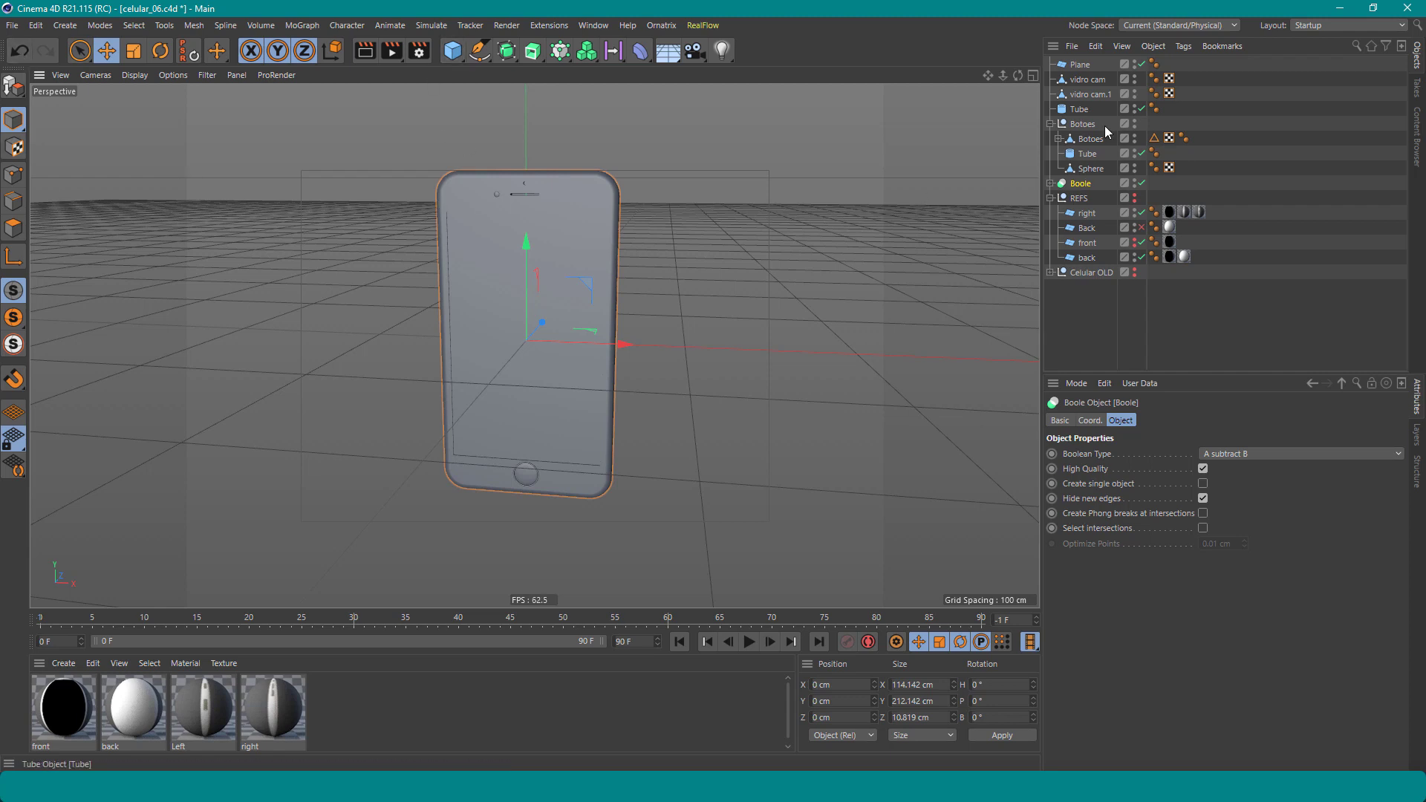
pyautogui.click(1050, 198)
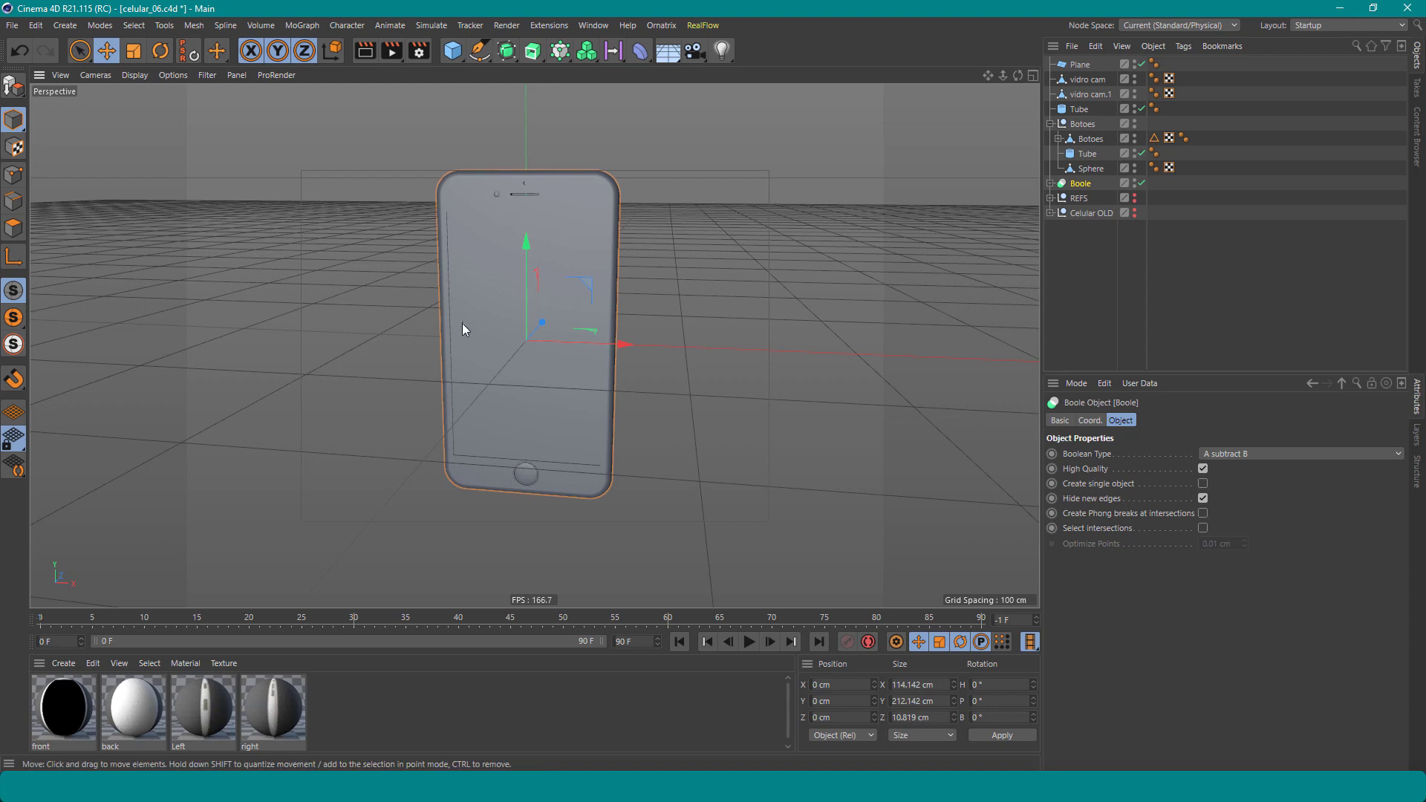
pyautogui.moveTo(466, 318)
pyautogui.keyDown('alt'); pyautogui.mouseDown(button='right')
pyautogui.moveTo(600, 312)
pyautogui.moveTo(552, 313)
pyautogui.mouseUp(button='right'); pyautogui.keyUp('alt')
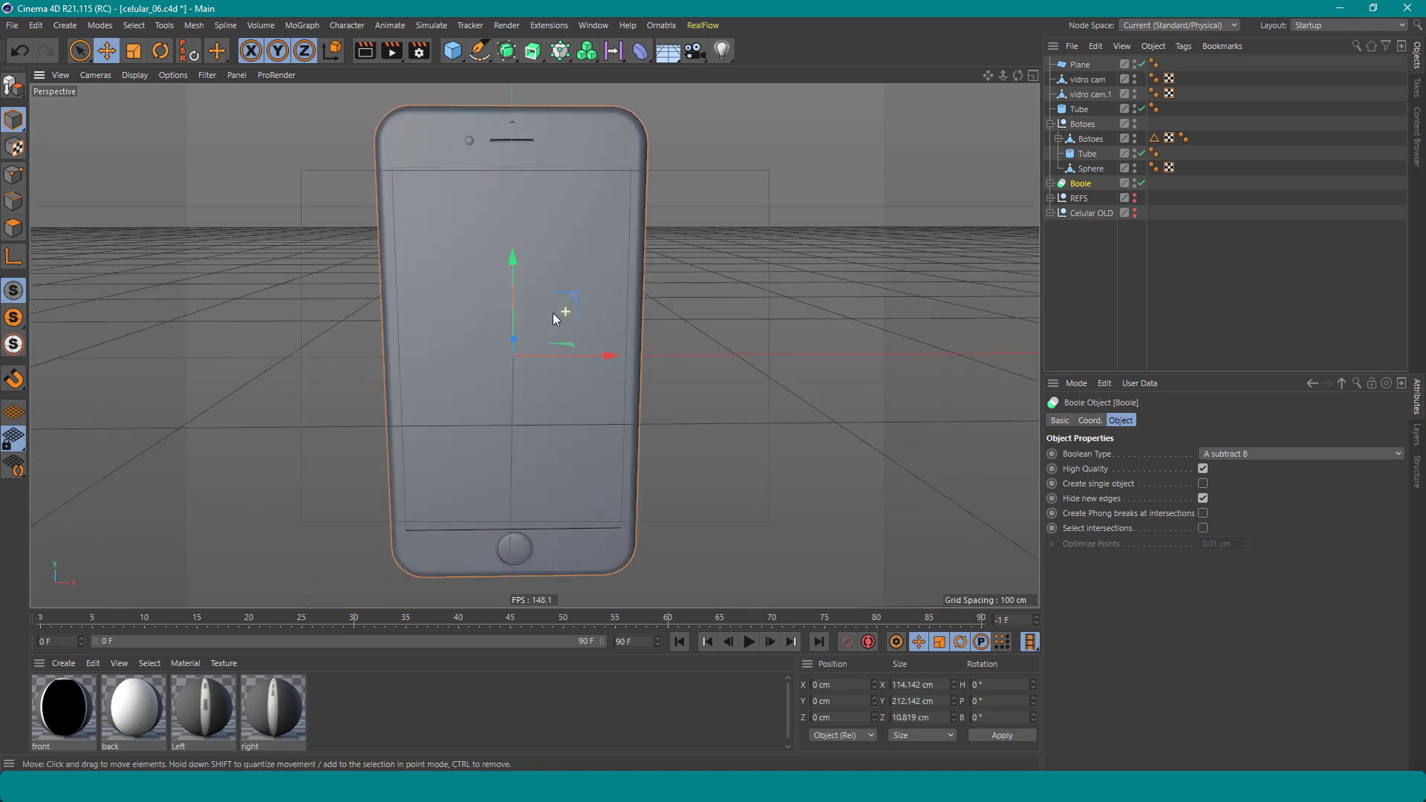
pyautogui.click(133, 74)
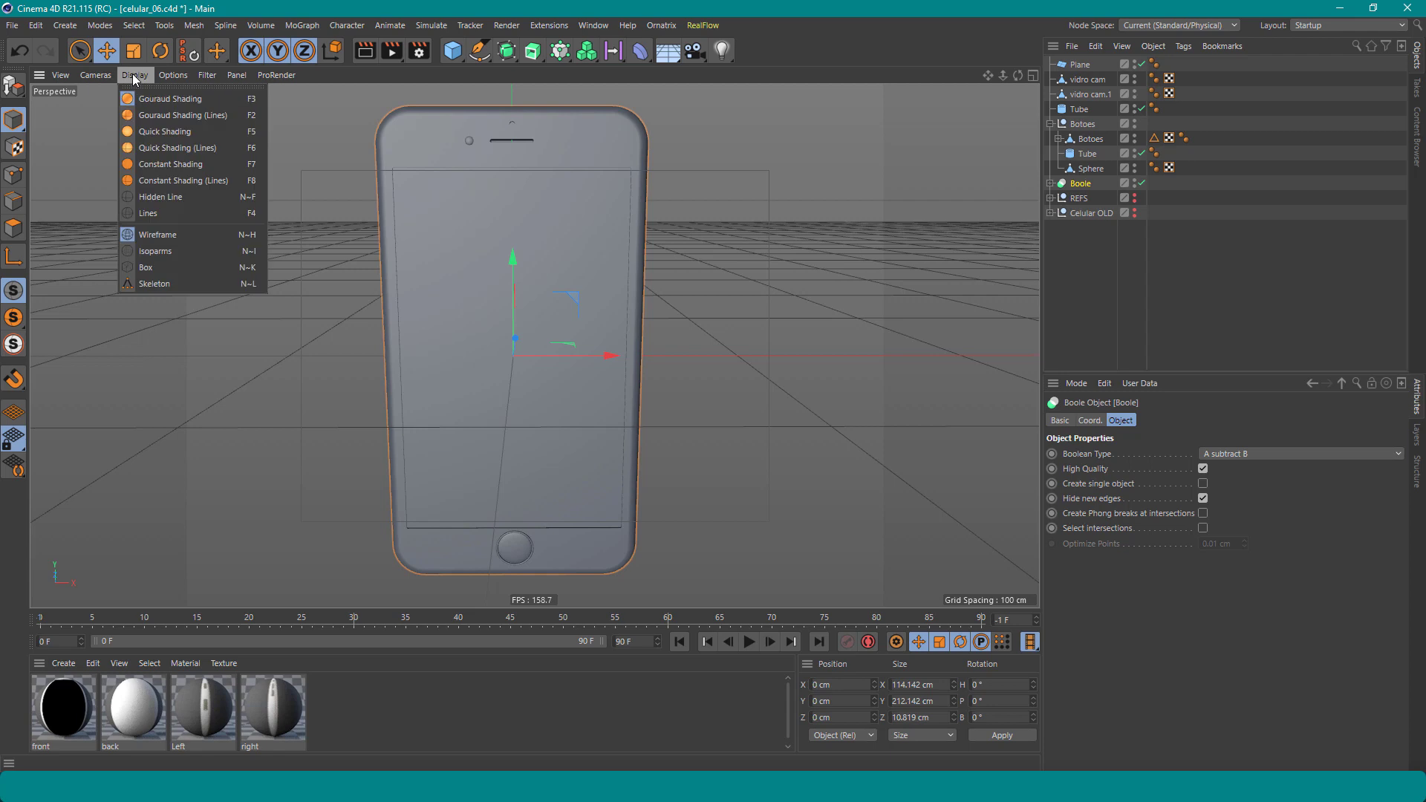
pyautogui.click(172, 113)
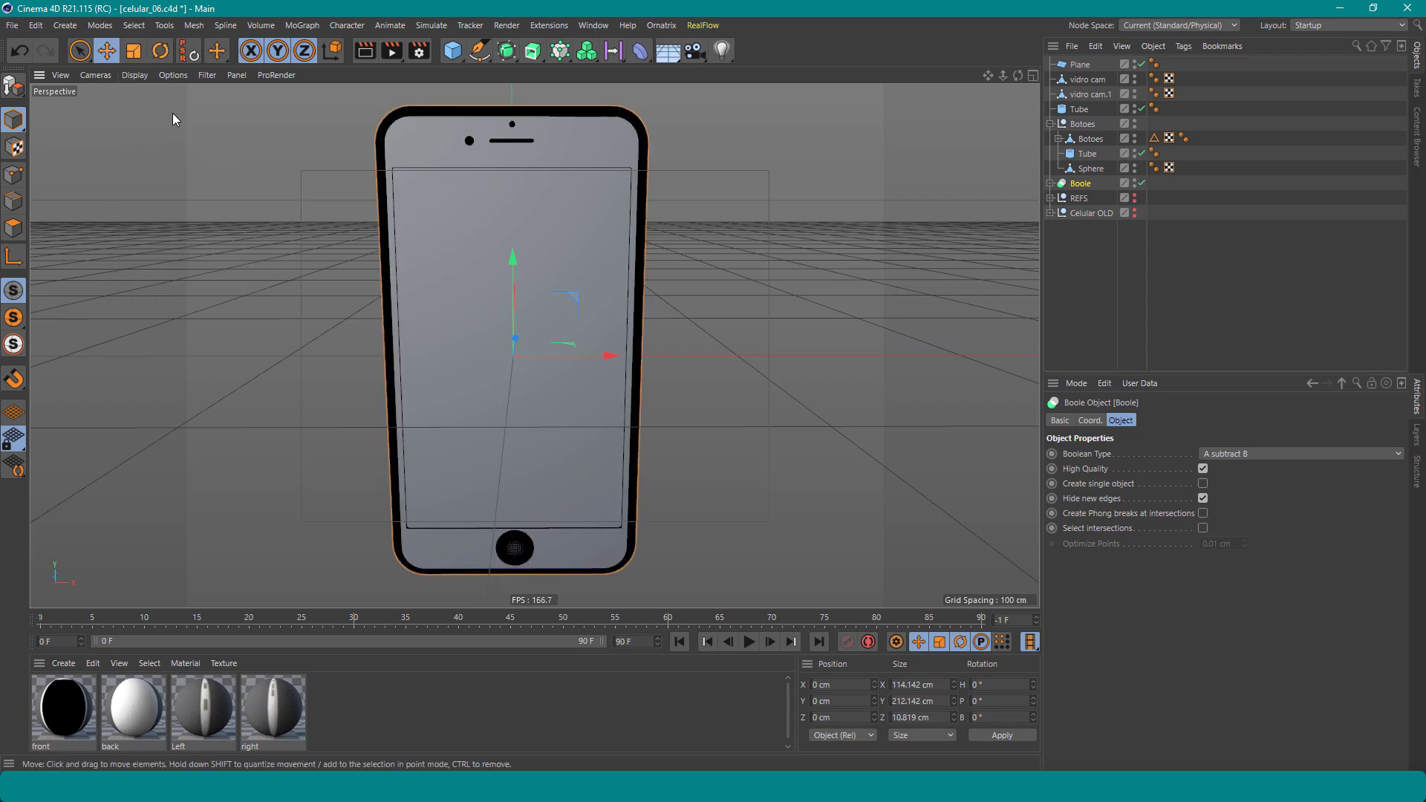
pyautogui.keyDown('alt'); pyautogui.moveTo(534, 235); pyautogui.dragTo(512, 238); pyautogui.keyUp('alt')
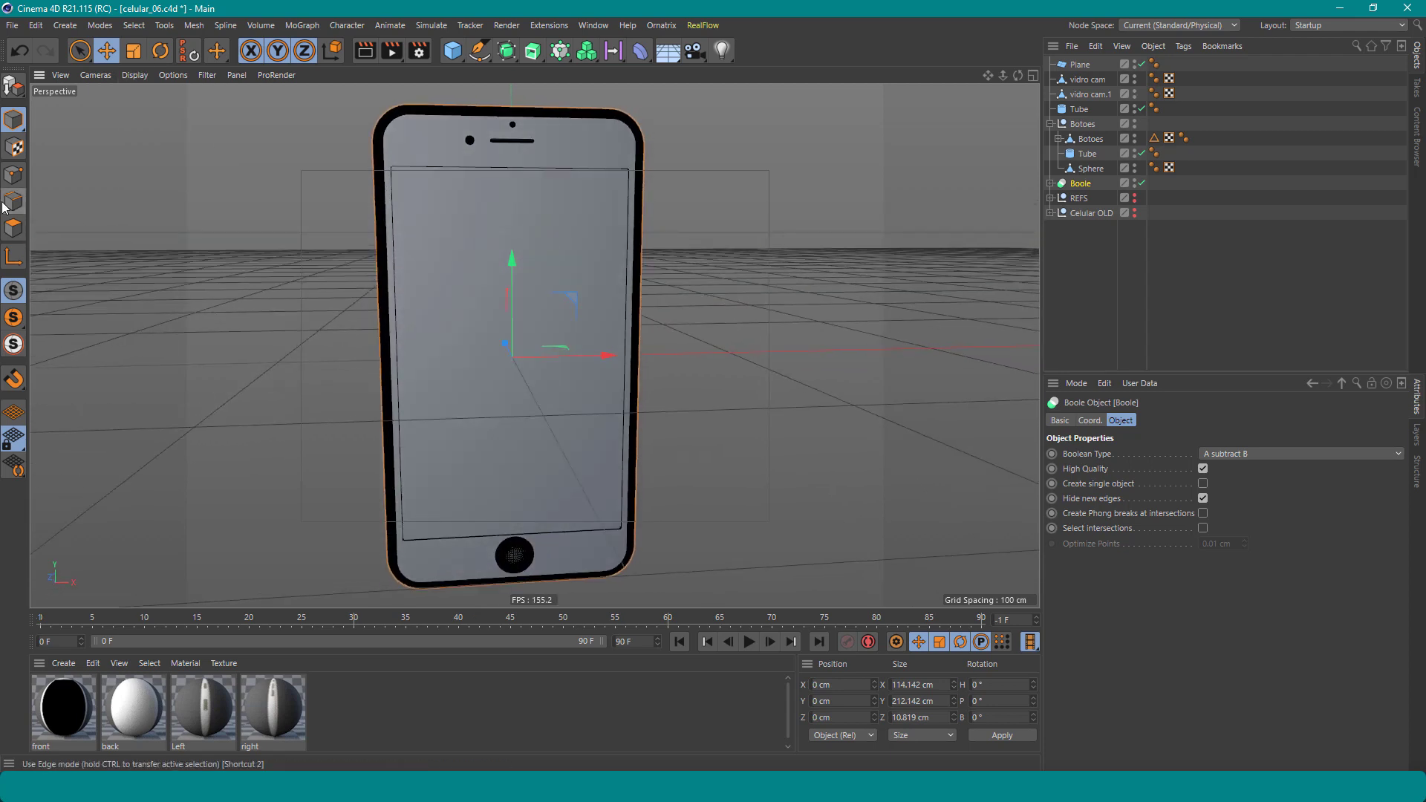
# Merge Boole and all its children into one polygon object with Connect Objects + Delete
pyautogui.middleClick(1088, 183)
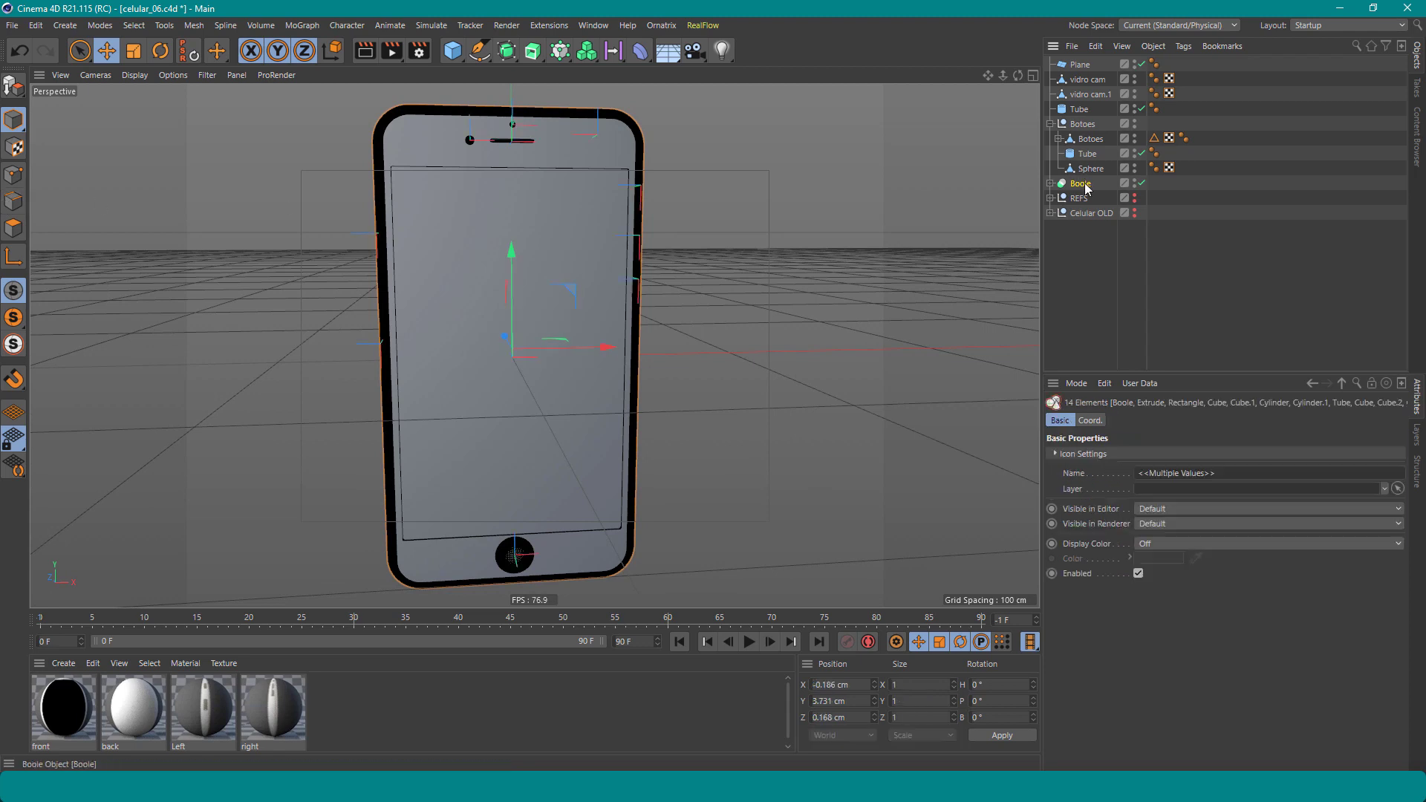
pyautogui.click(1050, 183)
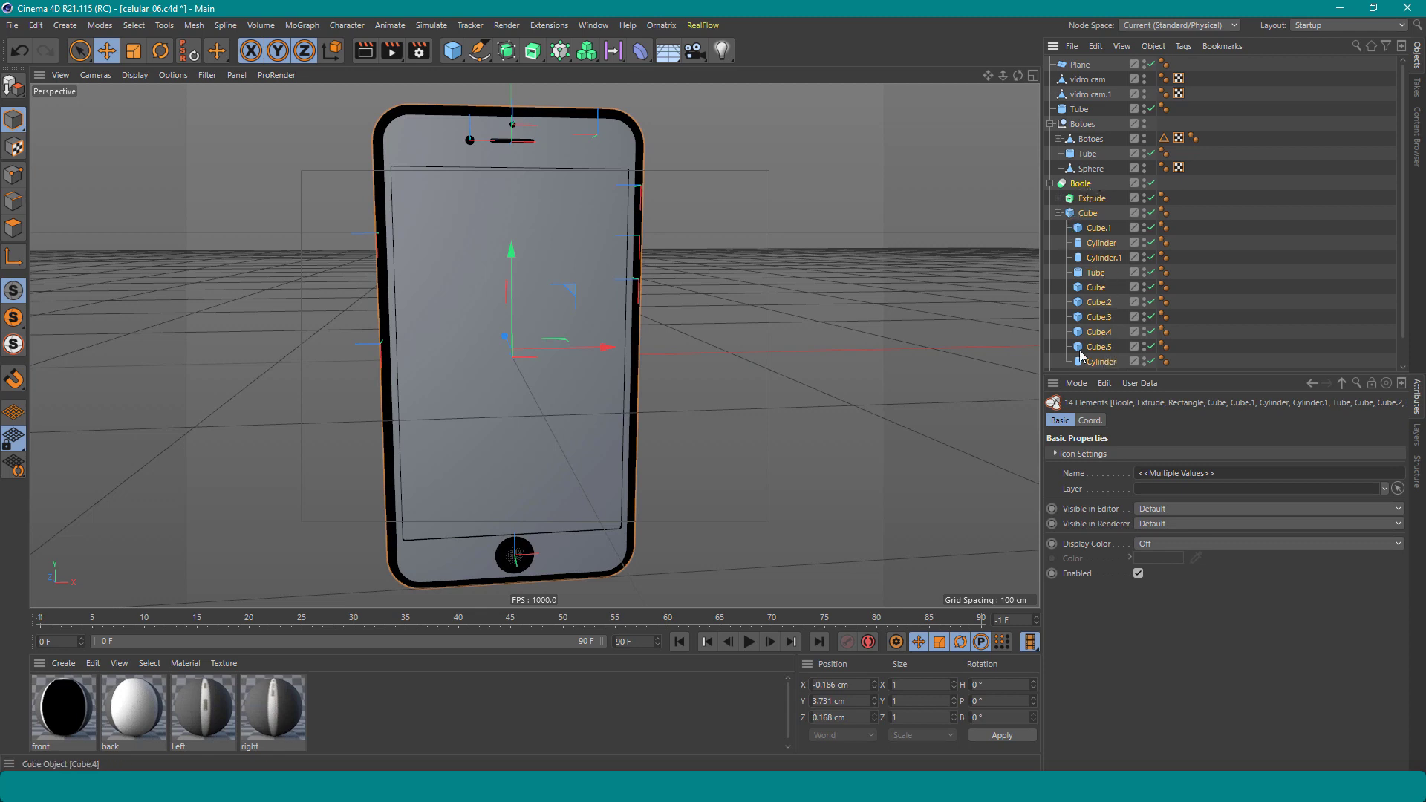
pyautogui.rightClick(1083, 188)
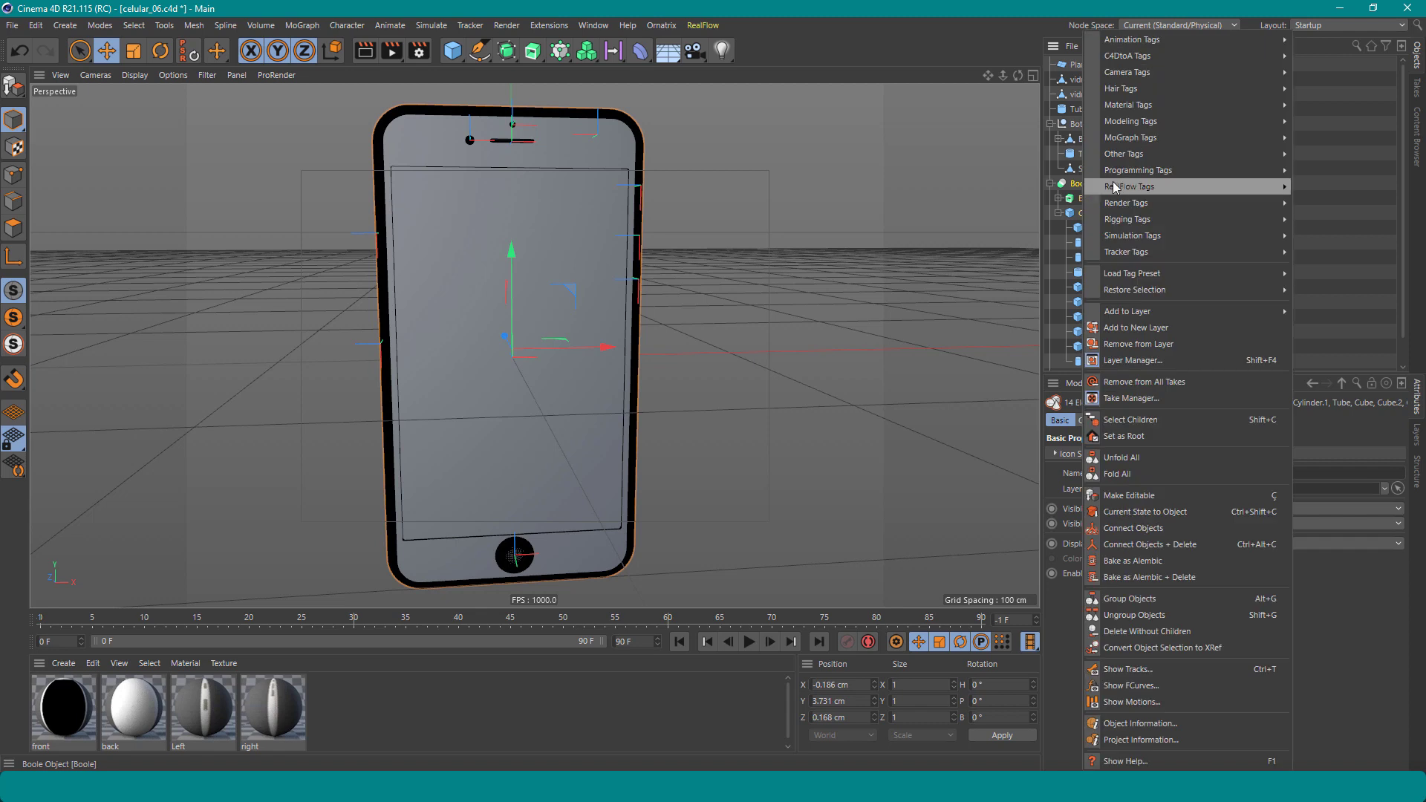
pyautogui.click(1129, 546)
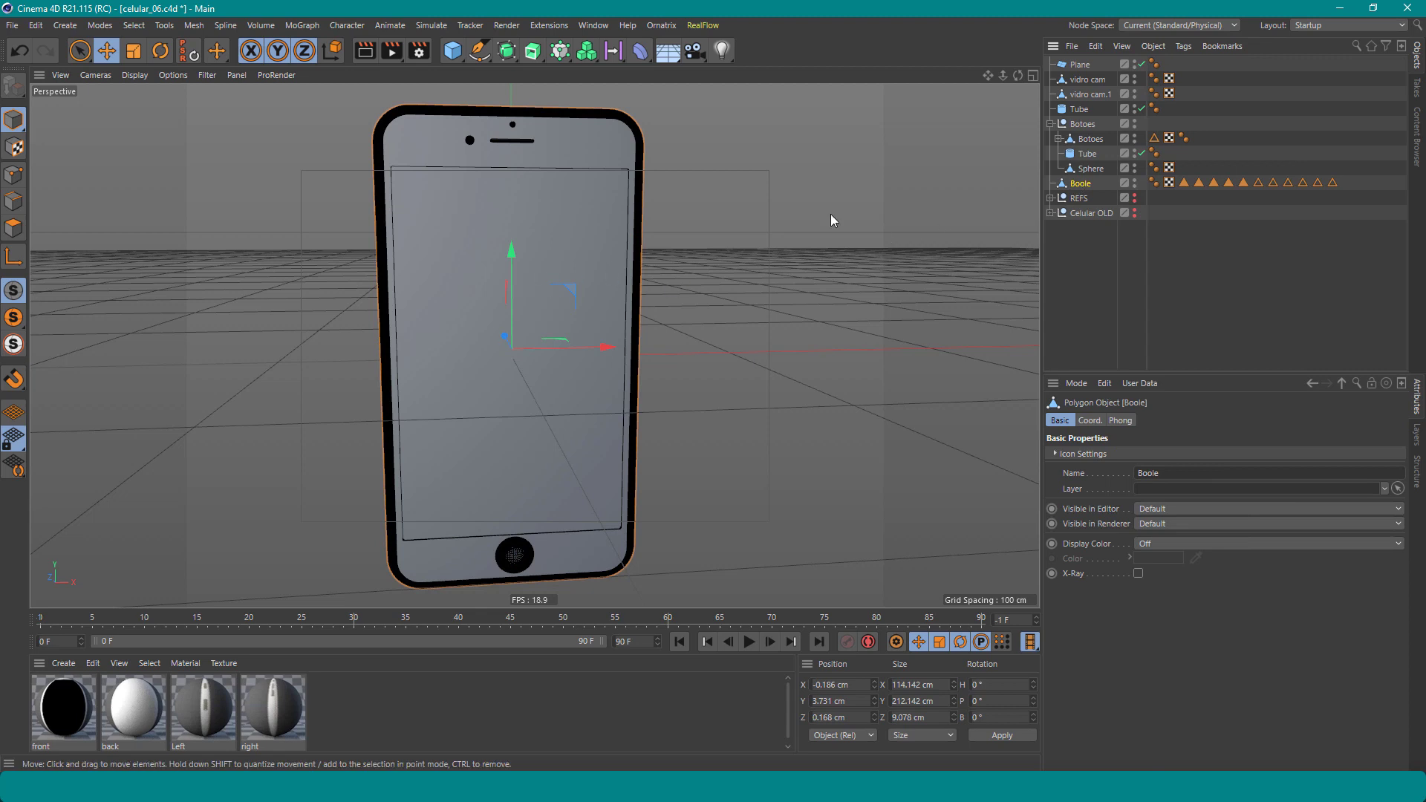
# Create a new white material, Mat, and apply it to the phone body
pyautogui.moveTo(569, 233)
pyautogui.keyDown('alt'); pyautogui.mouseDown()
pyautogui.moveTo(442, 233)
pyautogui.moveTo(575, 234)
pyautogui.mouseUp(); pyautogui.keyUp('alt')
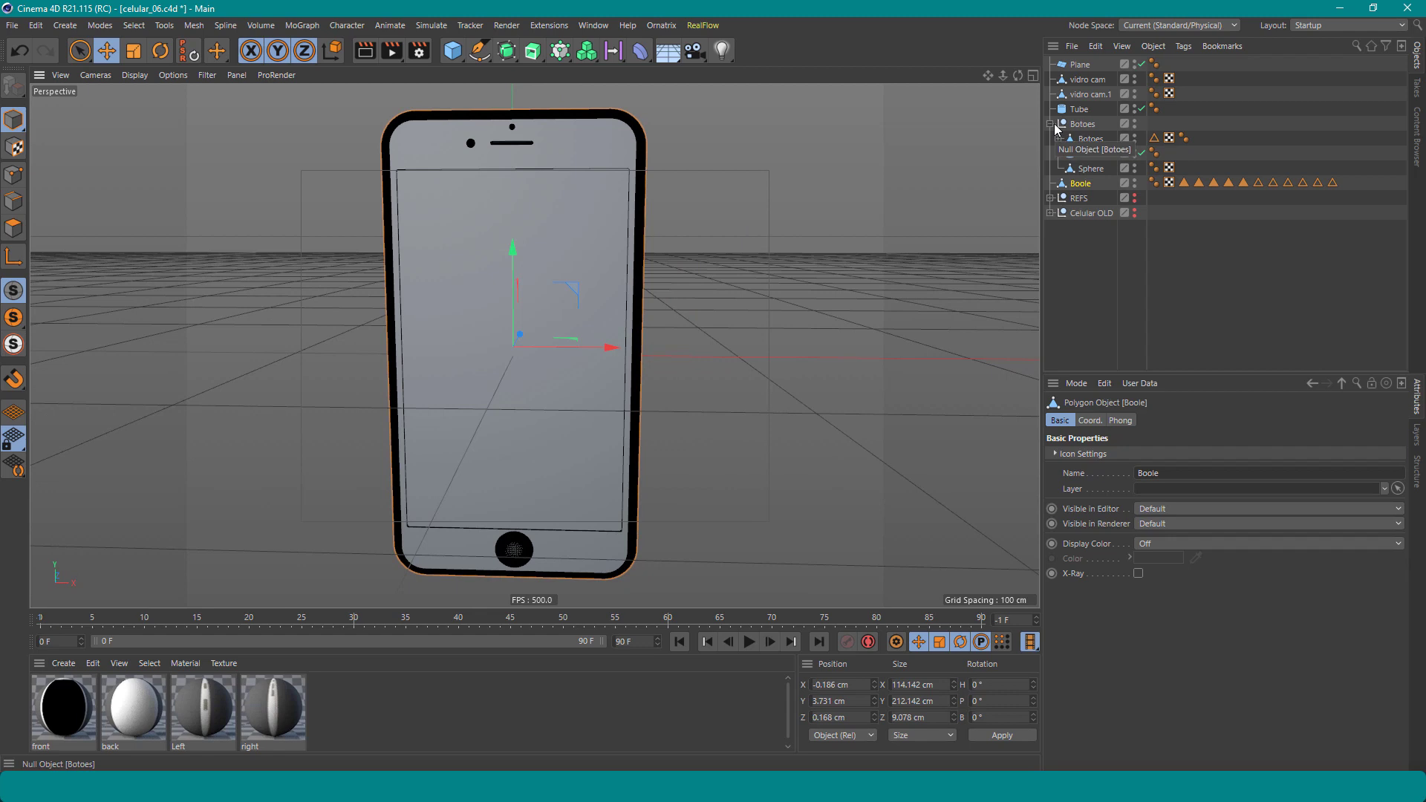
pyautogui.click(399, 735)
pyautogui.doubleClick(404, 719)
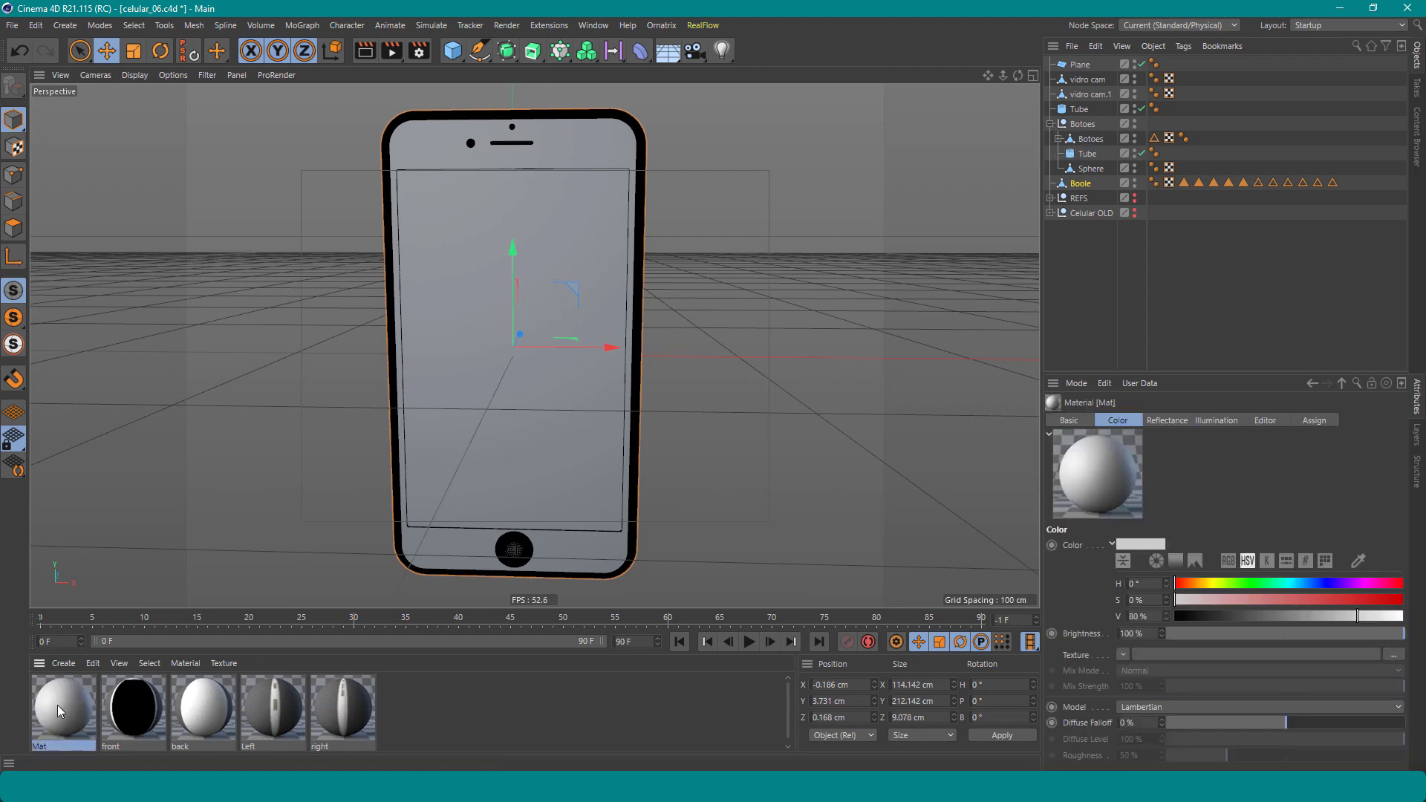
pyautogui.moveTo(57, 706); pyautogui.dragTo(570, 576)
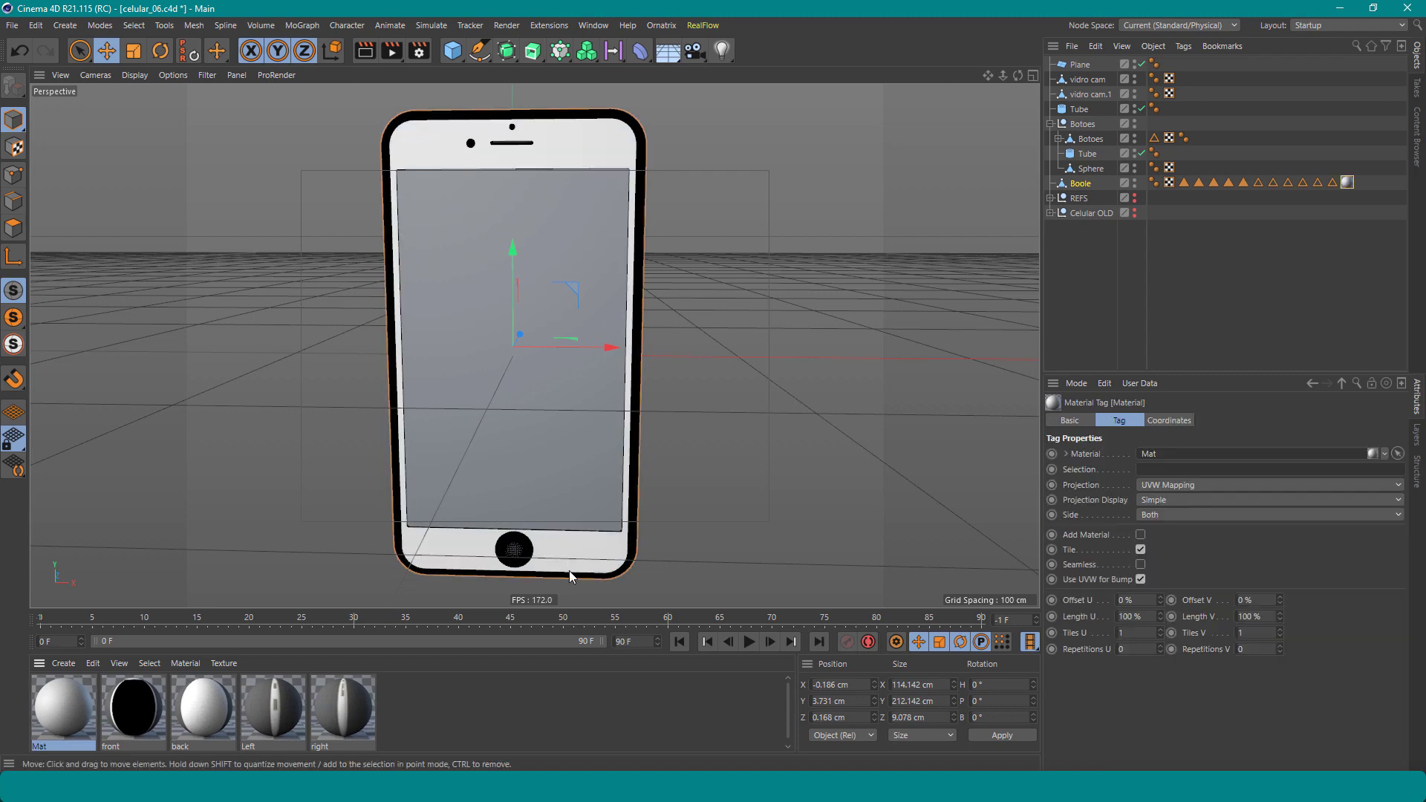
# Create a second material, Mat.1, darken it to 17% value, and apply it to the screen Plane
pyautogui.doubleClick(453, 701)
pyautogui.doubleClick(51, 707)
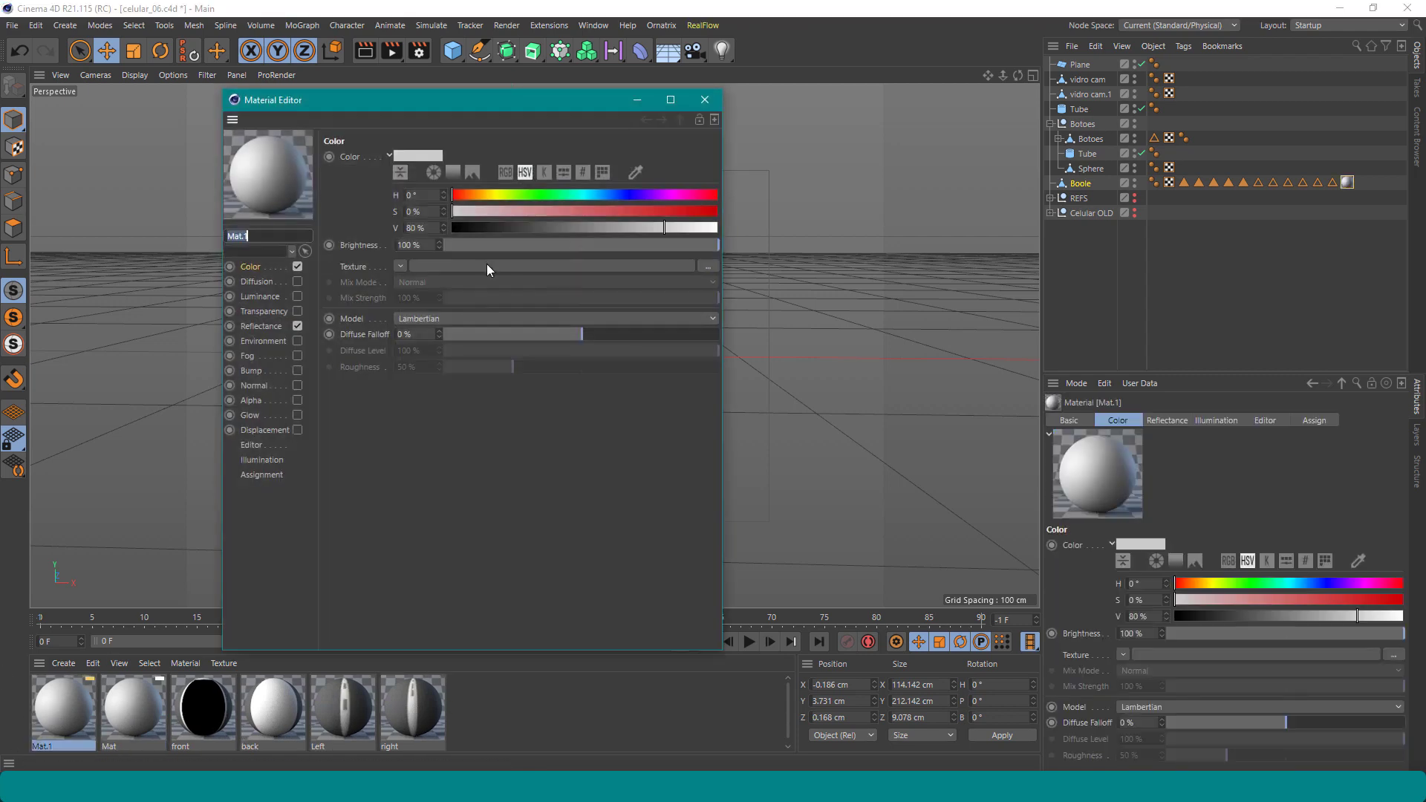
pyautogui.click(496, 228)
pyautogui.click(706, 101)
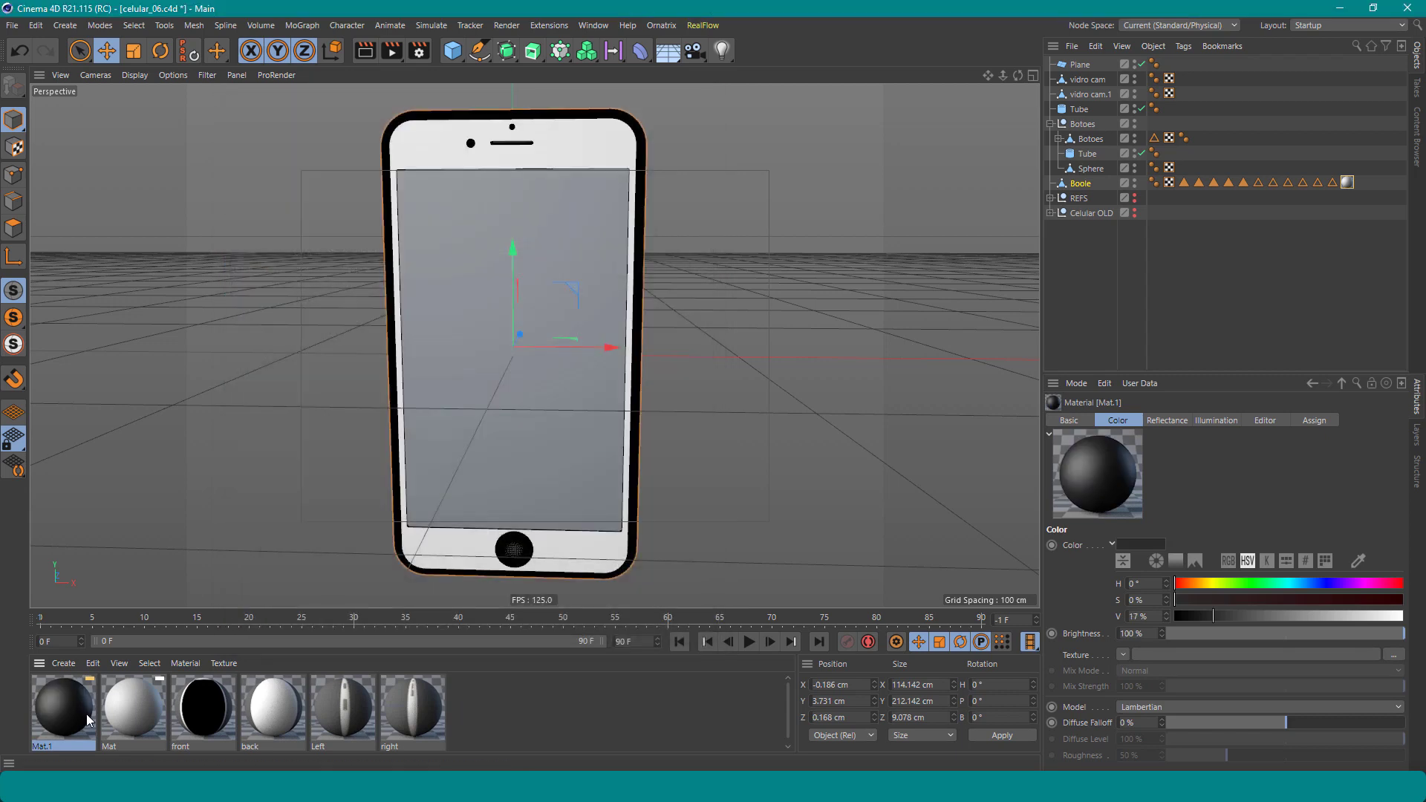
pyautogui.moveTo(65, 710); pyautogui.dragTo(1064, 190)
pyautogui.moveTo(1064, 190); pyautogui.dragTo(1084, 65)
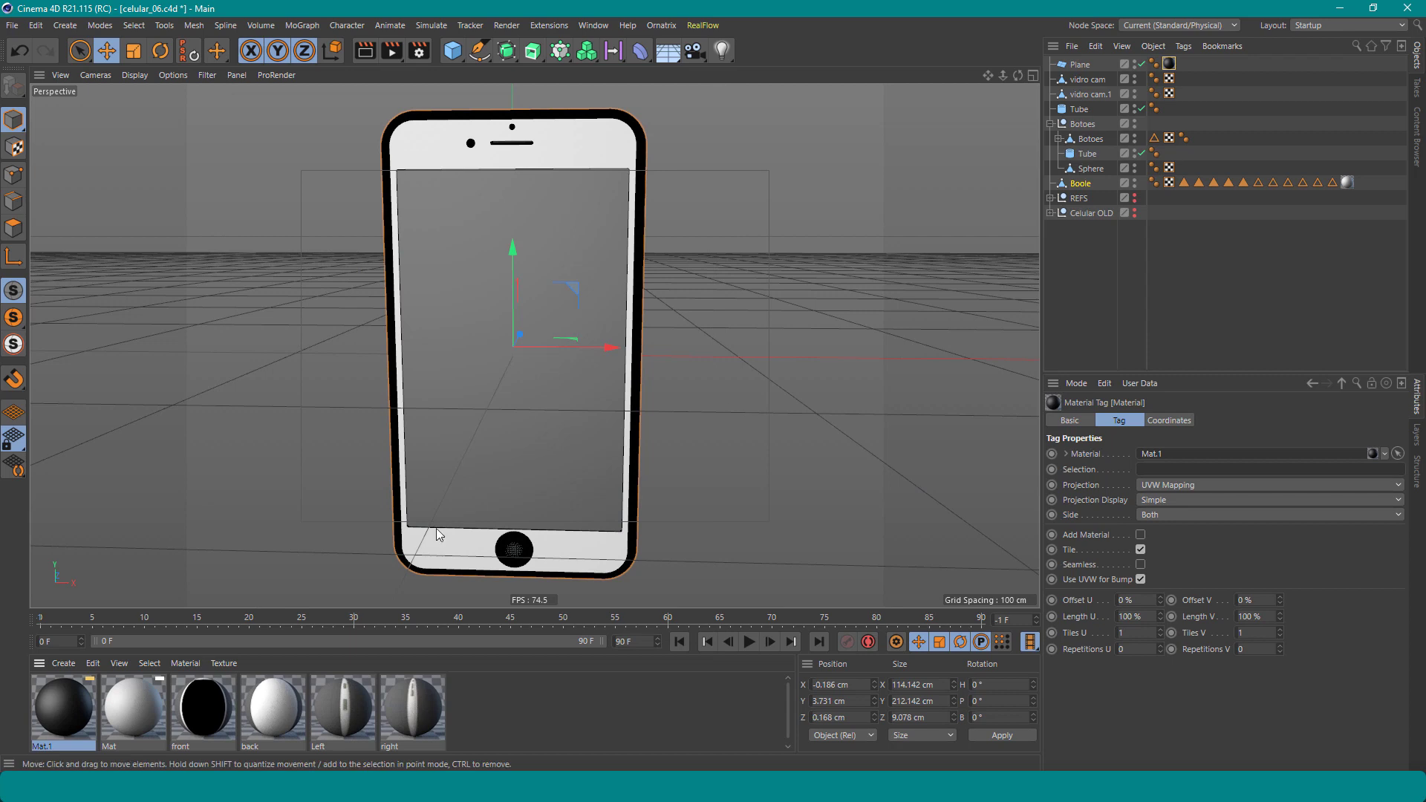
# Turn off Mat.1's reflectance and set its colour value to 41%
pyautogui.doubleClick(65, 706)
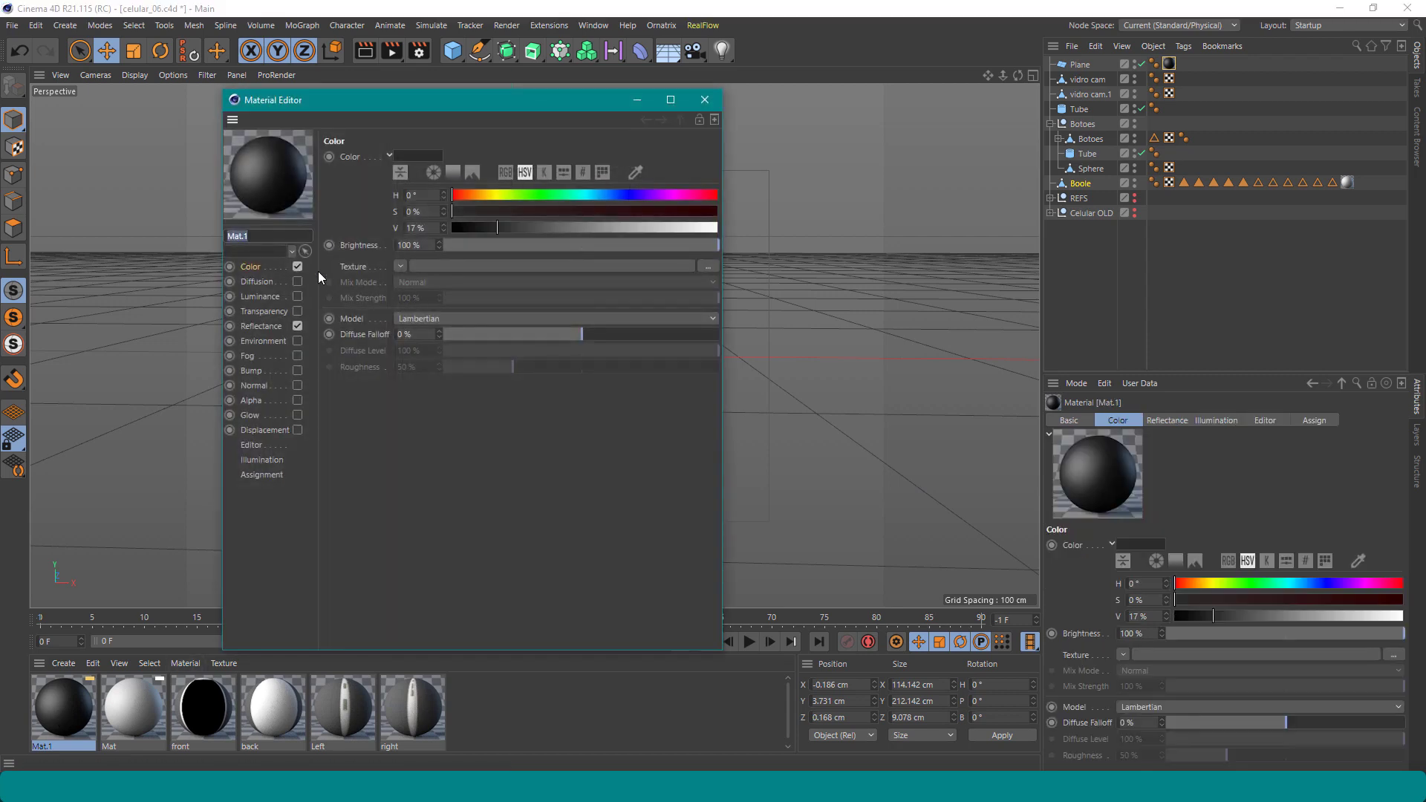
pyautogui.click(297, 326)
pyautogui.click(699, 108)
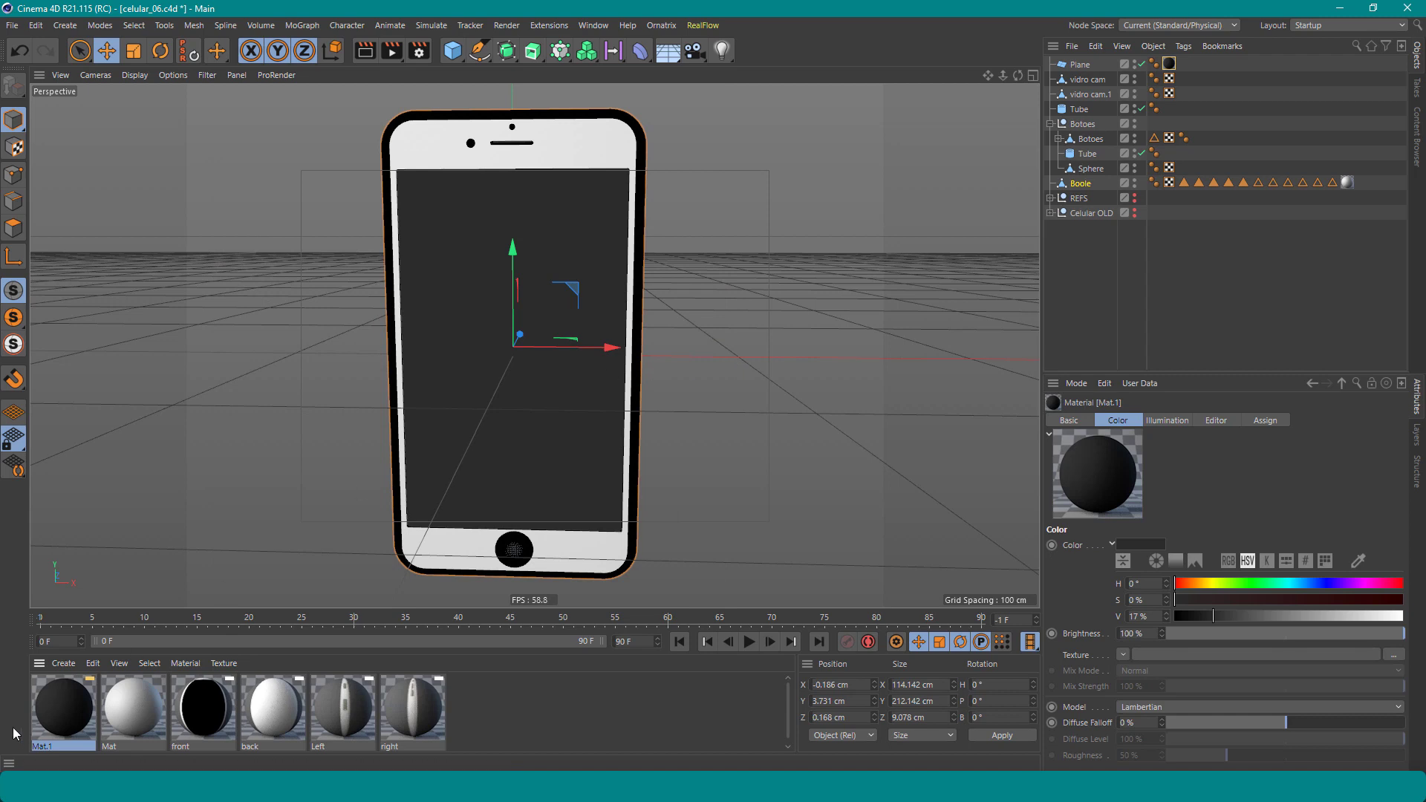
pyautogui.doubleClick(37, 699)
pyautogui.click(561, 226)
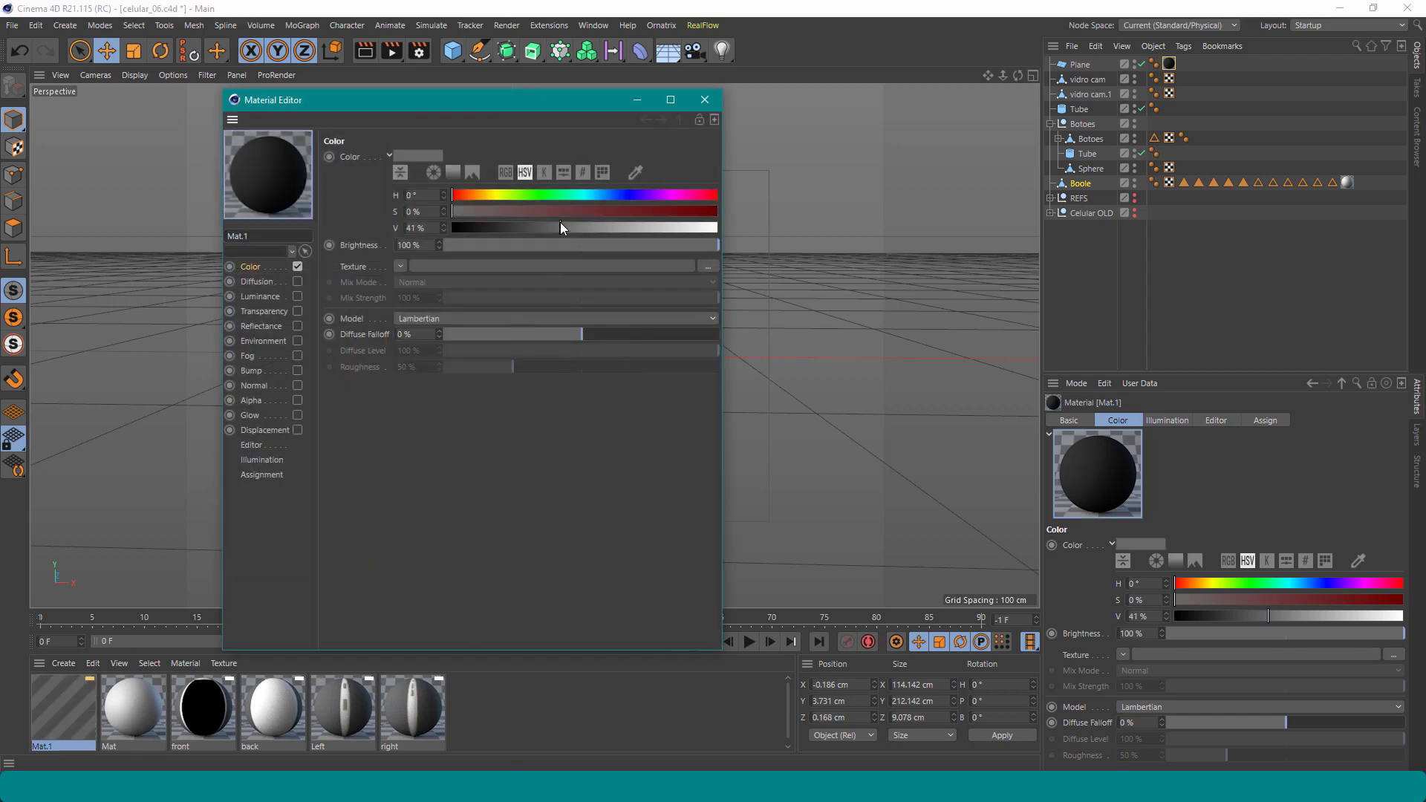
pyautogui.click(704, 99)
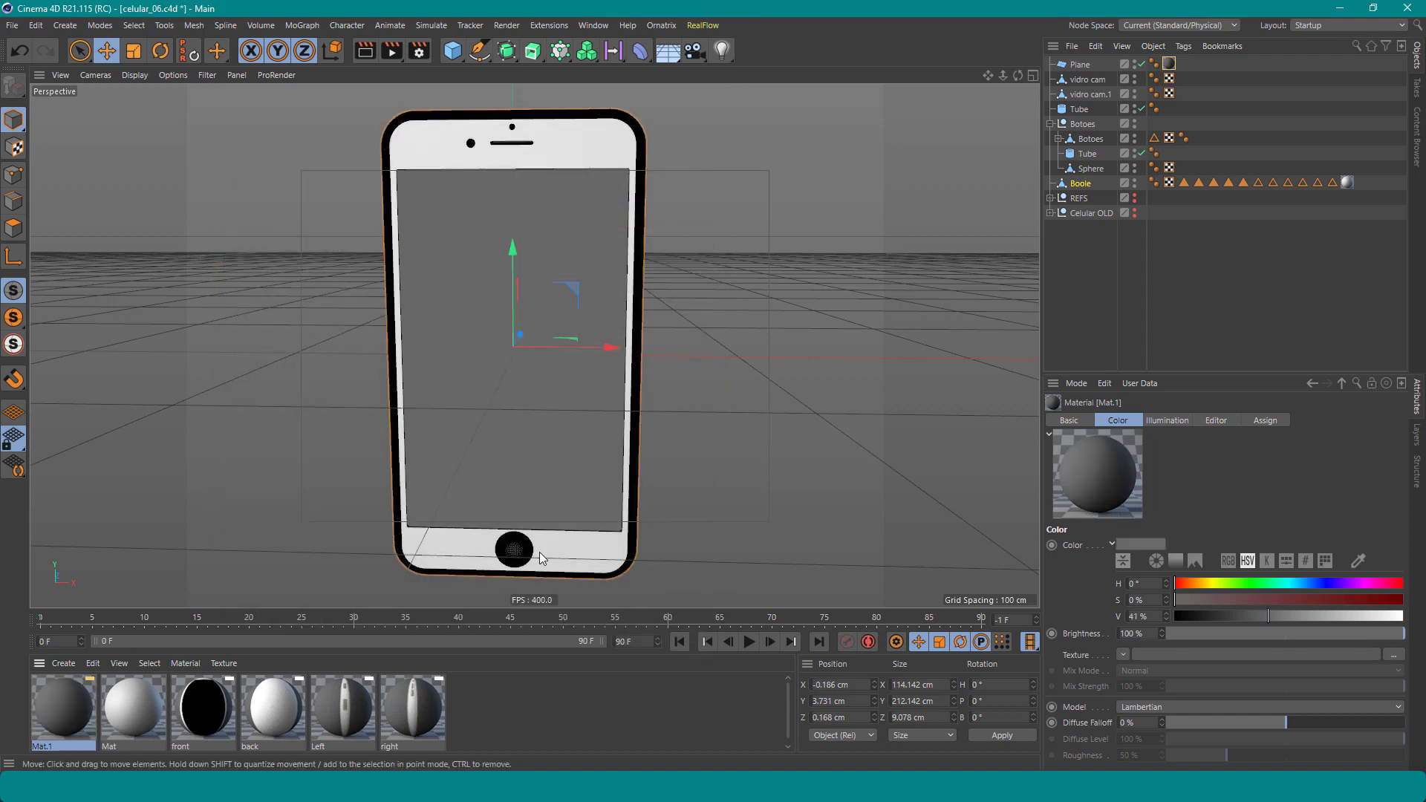
# Apply Mat.1 to the home-button ring Tube and check the phone from several angles
pyautogui.click(711, 505)
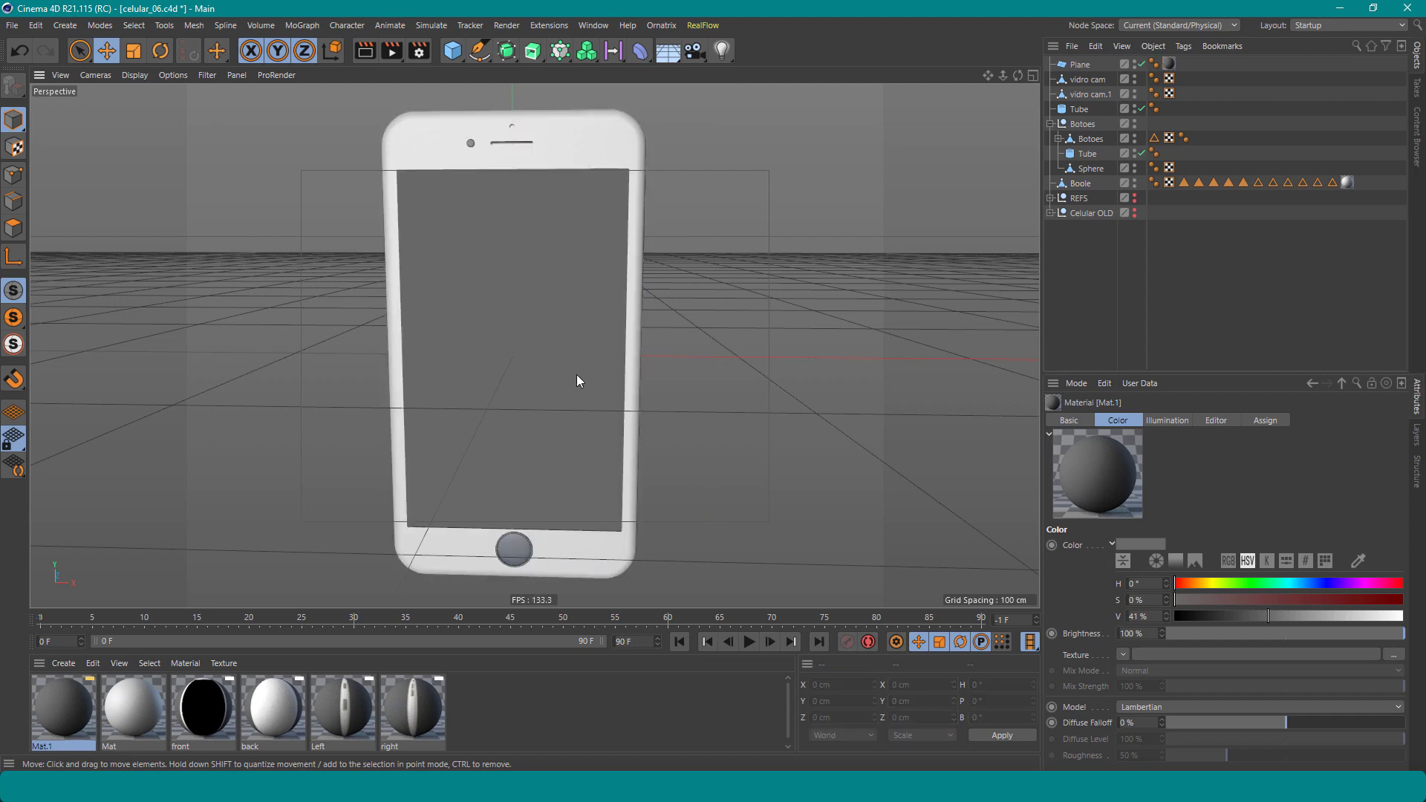
pyautogui.moveTo(81, 732); pyautogui.dragTo(513, 555)
pyautogui.moveTo(63, 709); pyautogui.dragTo(509, 564)
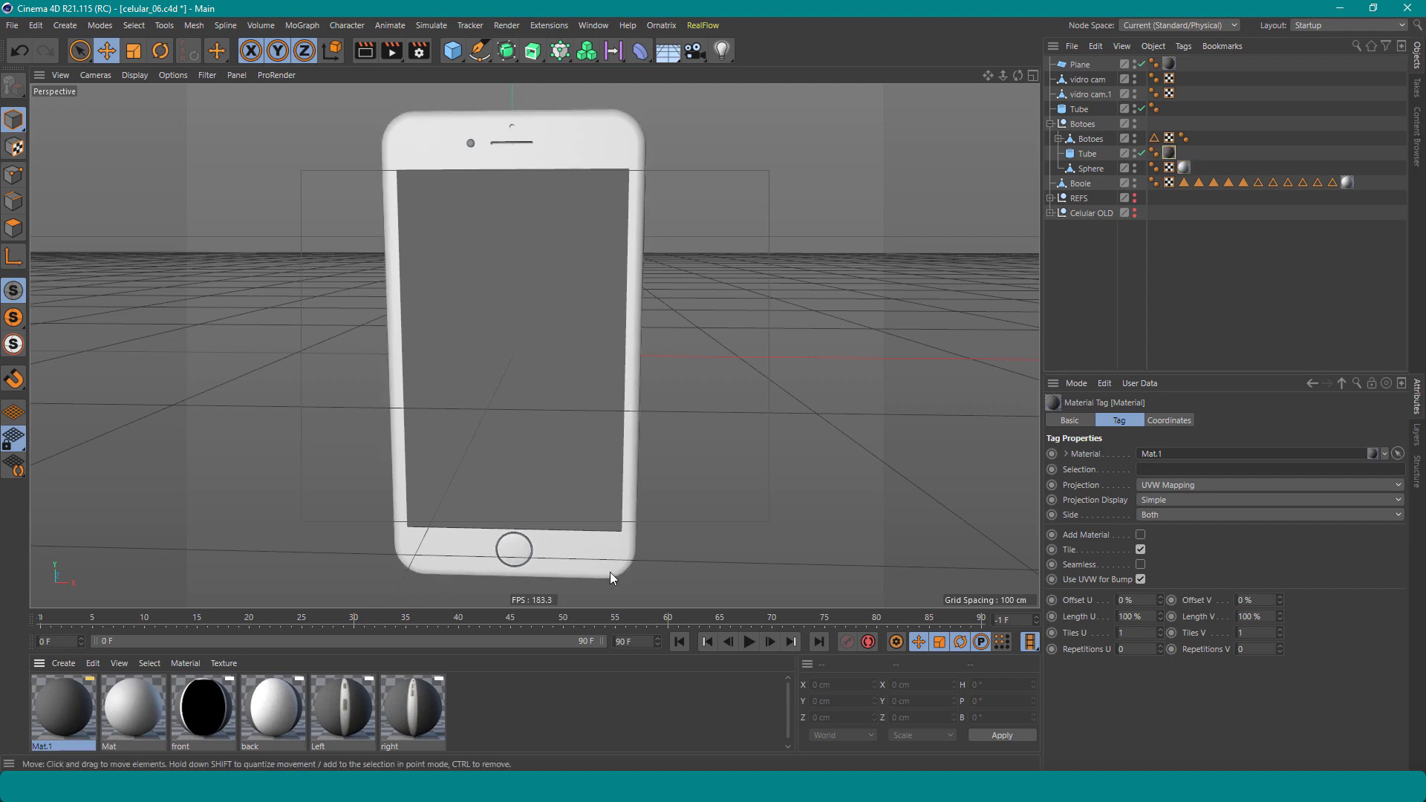
pyautogui.moveTo(524, 145)
pyautogui.keyDown('alt'); pyautogui.mouseDown()
pyautogui.moveTo(462, 255)
pyautogui.moveTo(144, 245)
pyautogui.moveTo(502, 249)
pyautogui.moveTo(577, 198)
pyautogui.mouseUp(); pyautogui.keyUp('alt')
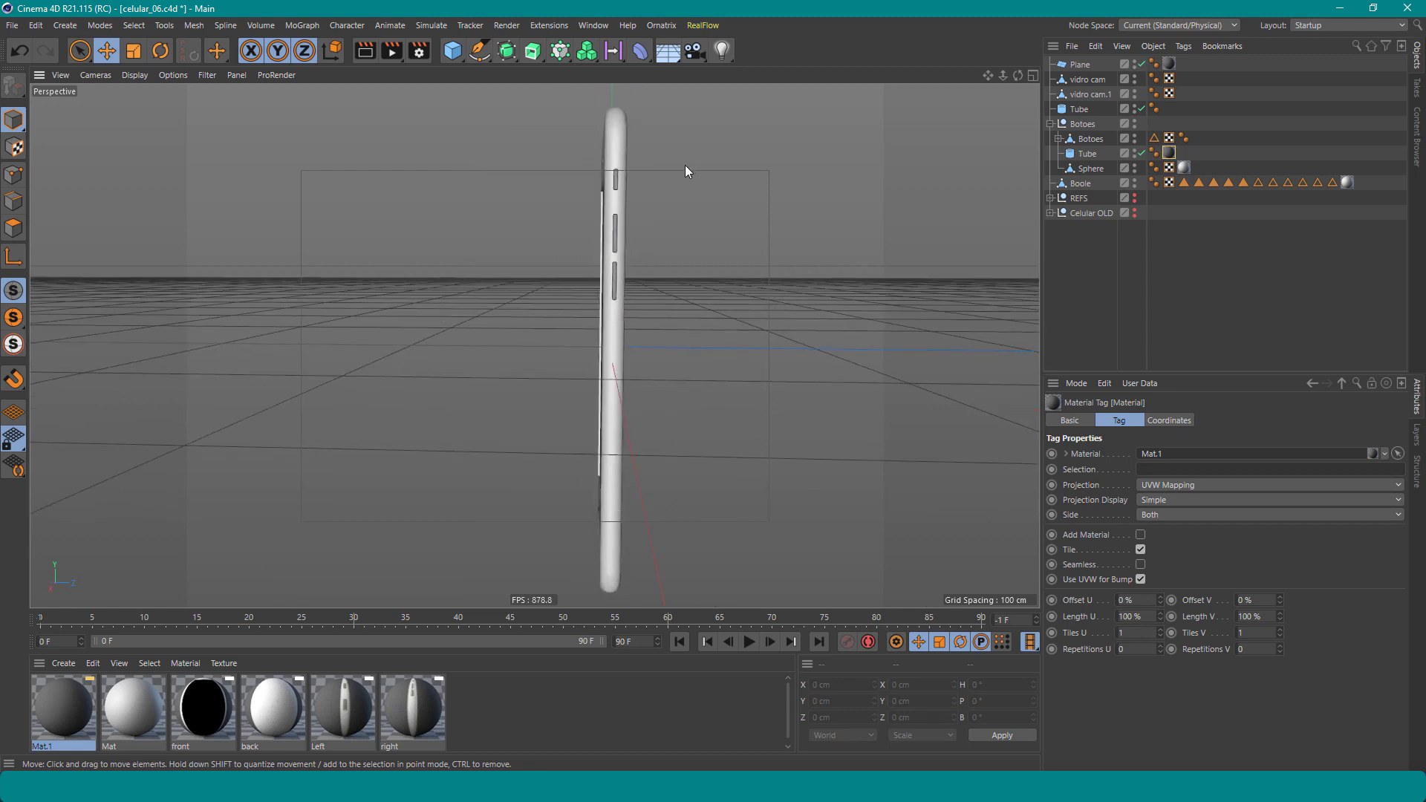
pyautogui.keyDown('alt'); pyautogui.moveTo(685, 171); pyautogui.dragTo(577, 117); pyautogui.keyUp('alt')
pyautogui.moveTo(564, 186)
pyautogui.keyDown('alt'); pyautogui.mouseDown()
pyautogui.moveTo(778, 220)
pyautogui.moveTo(570, 253)
pyautogui.moveTo(621, 270)
pyautogui.moveTo(598, 322)
pyautogui.mouseUp(); pyautogui.keyUp('alt')
pyautogui.hotkey('ctrl', 'z')
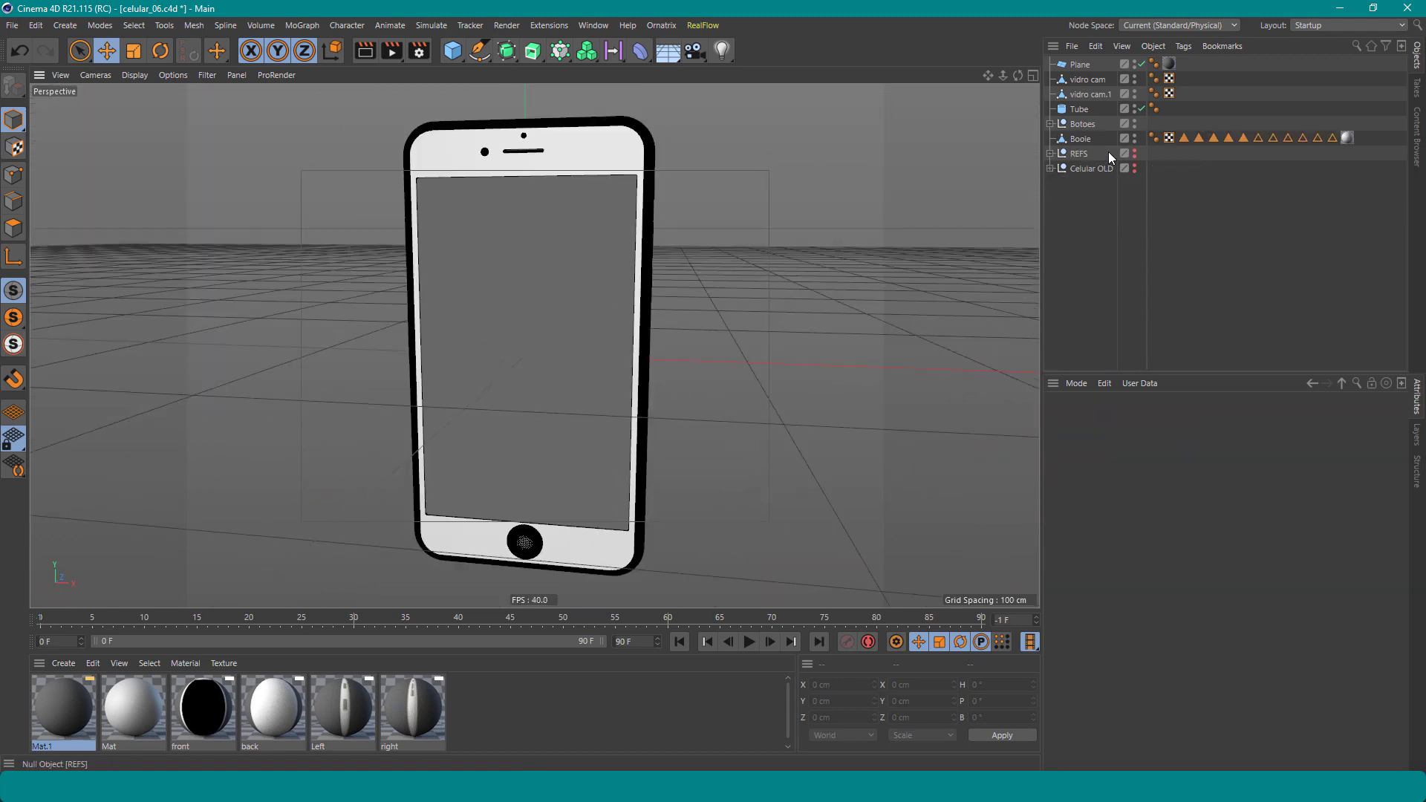
# Group Boole under a new Null and move Plane through Botoes into it
pyautogui.click(1079, 138)
pyautogui.click(1078, 67)
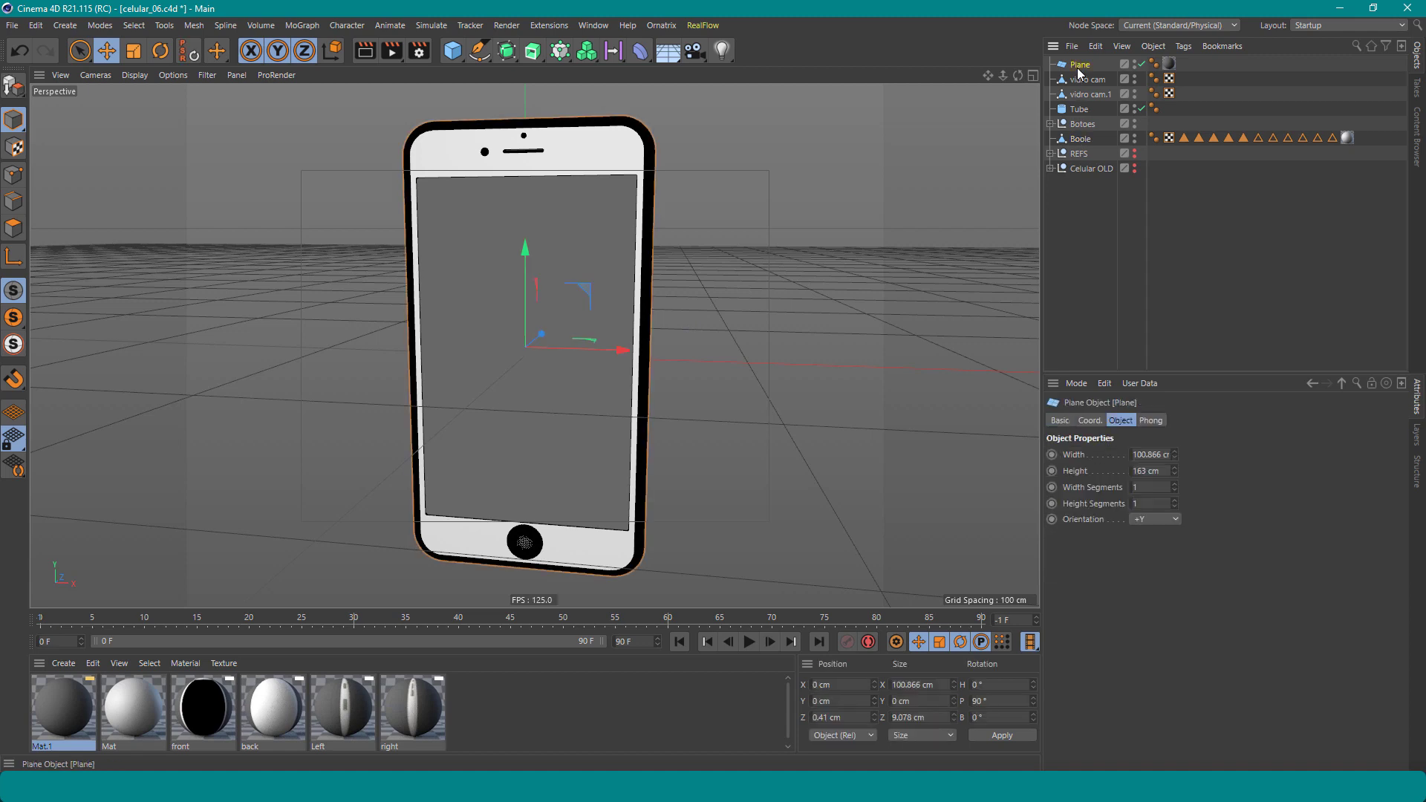
pyautogui.click(1058, 139)
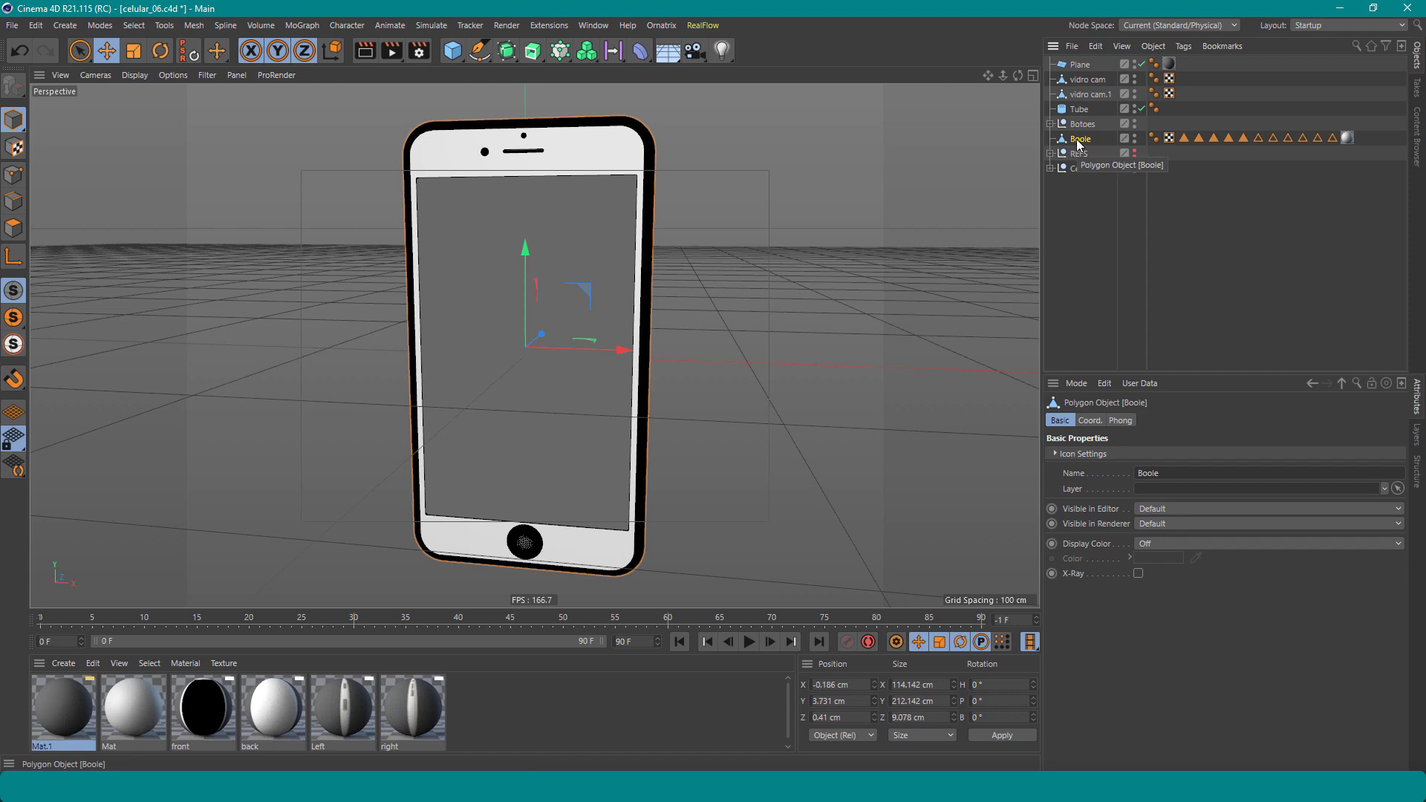
pyautogui.rightClick(1076, 139)
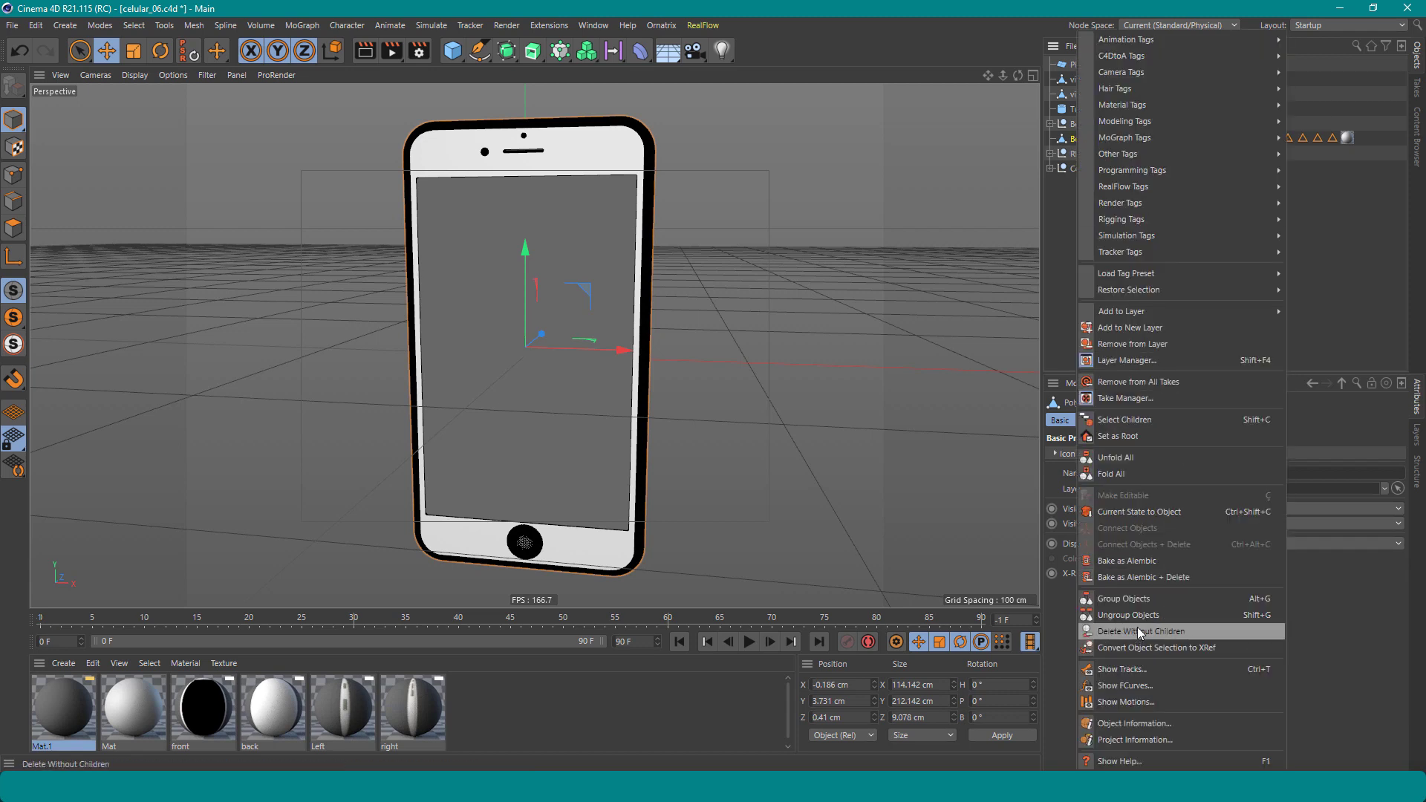
pyautogui.click(1132, 600)
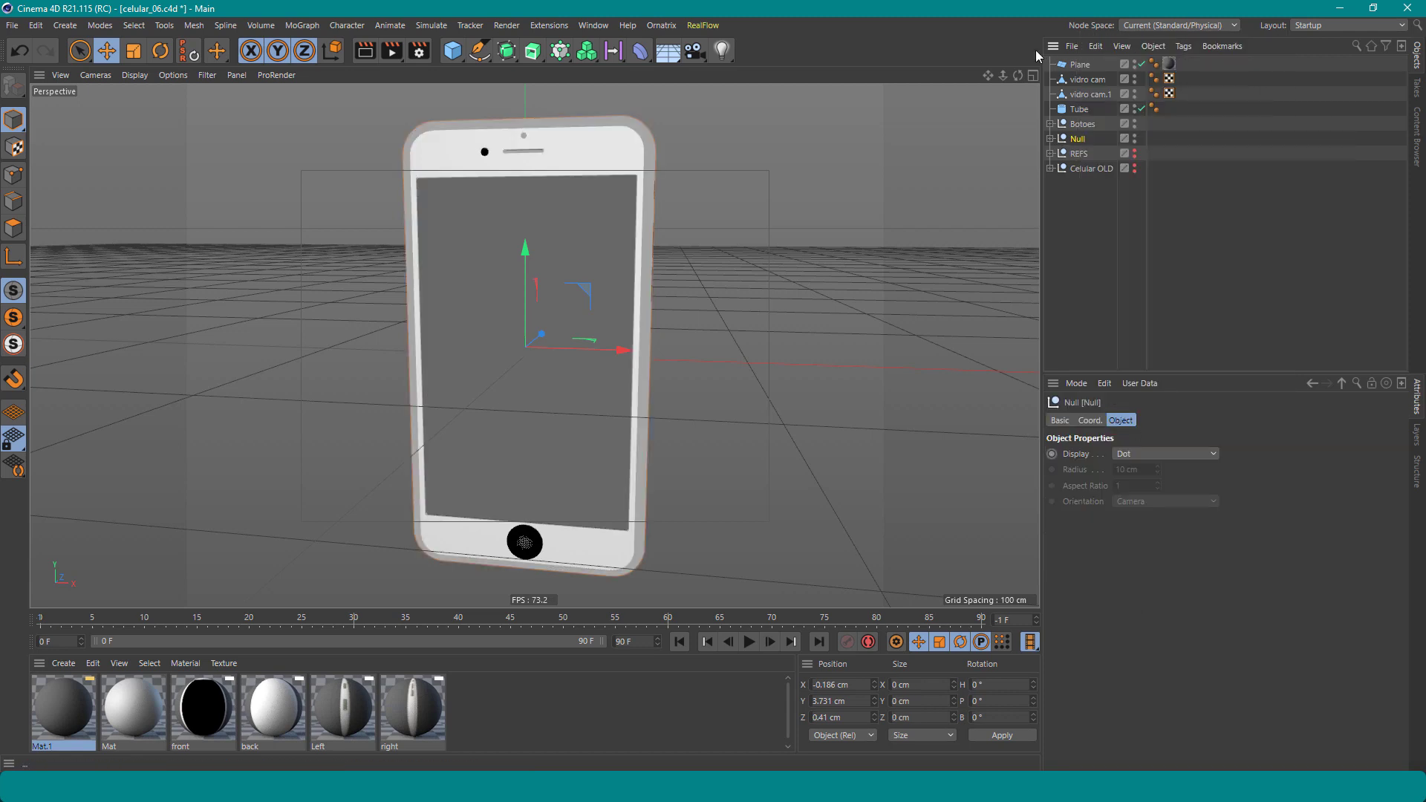
pyautogui.click(1050, 139)
pyautogui.click(1082, 124)
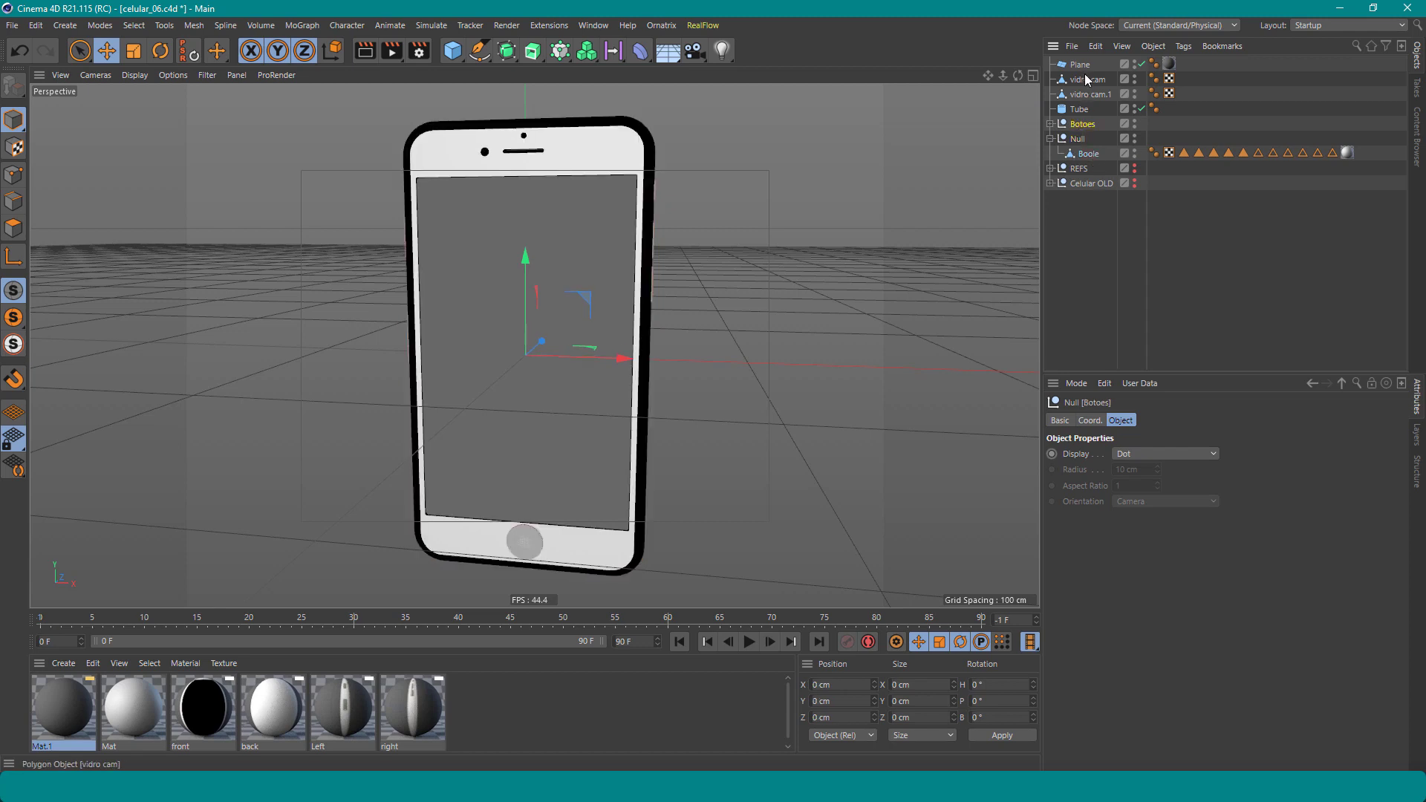
pyautogui.keyDown('shift'); pyautogui.click(1080, 64); pyautogui.keyUp('shift')
pyautogui.moveTo(1084, 124); pyautogui.dragTo(1089, 160)
# Rename the null to Celular, collapse it, and save incrementally as celular_07.c4d
pyautogui.doubleClick(1078, 64)
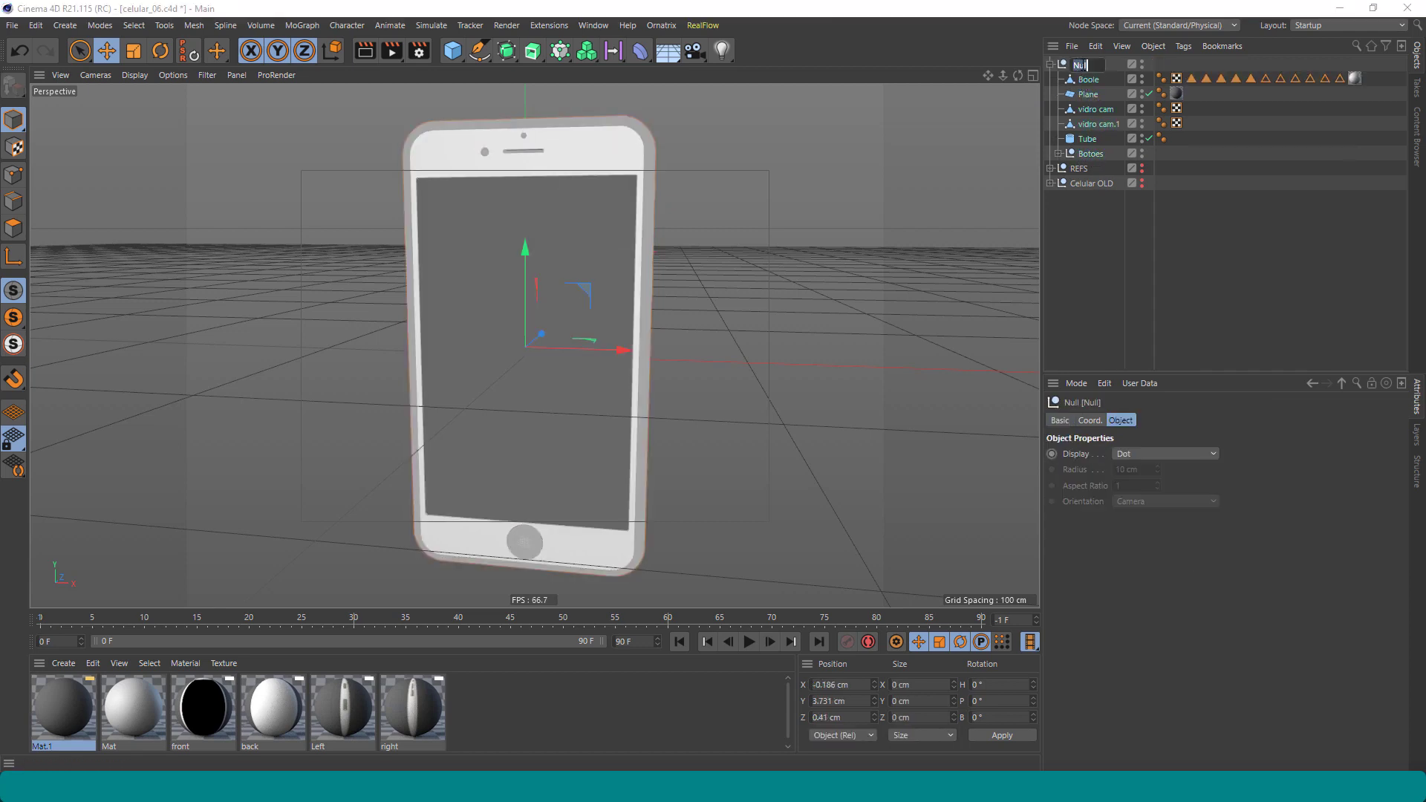
pyautogui.press('BackSpace')
pyautogui.write('lular')
pyautogui.press('Return')
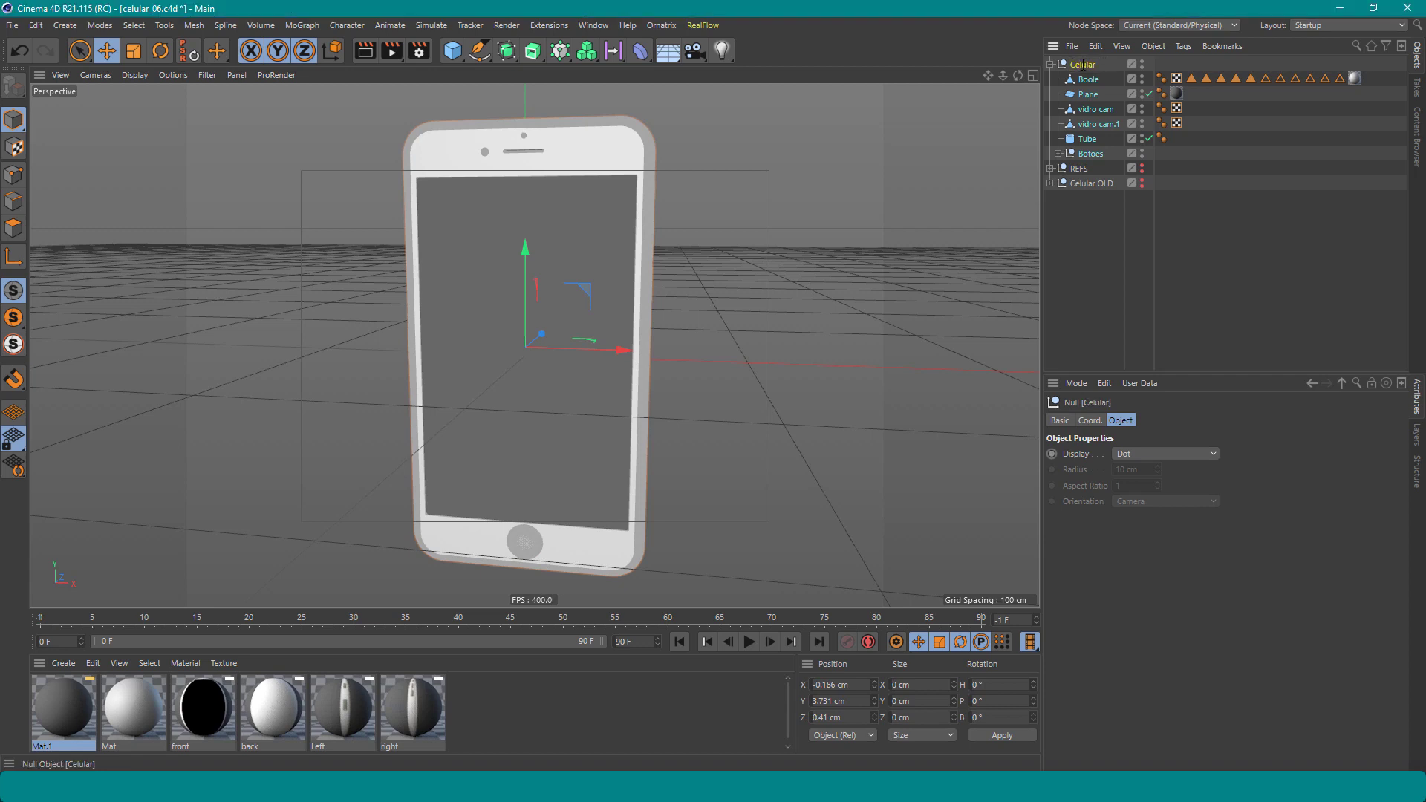
pyautogui.click(1051, 65)
pyautogui.hotkey('ctrl', 'alt', 's')
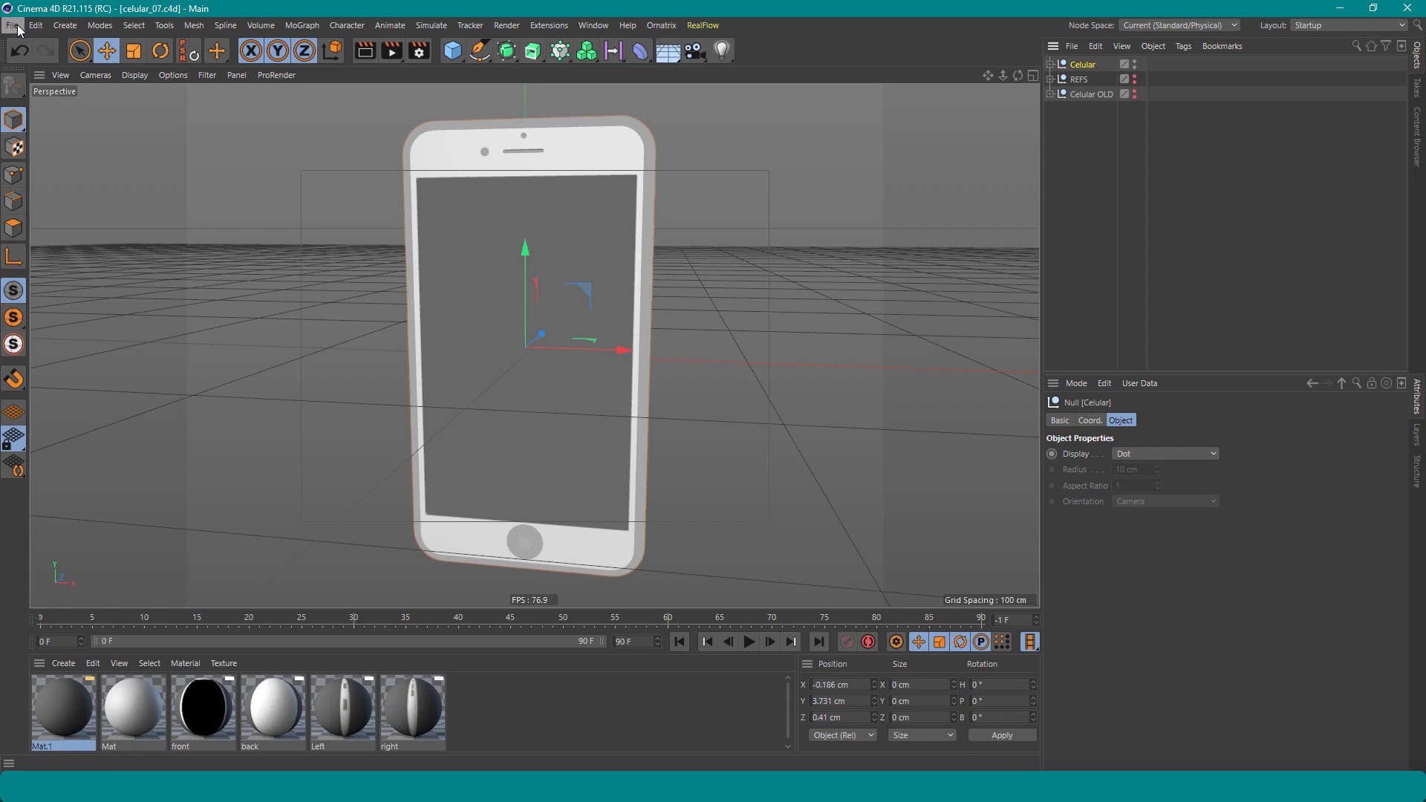
# Paste the copied Celular phone group into a new empty project
pyautogui.click(18, 30)
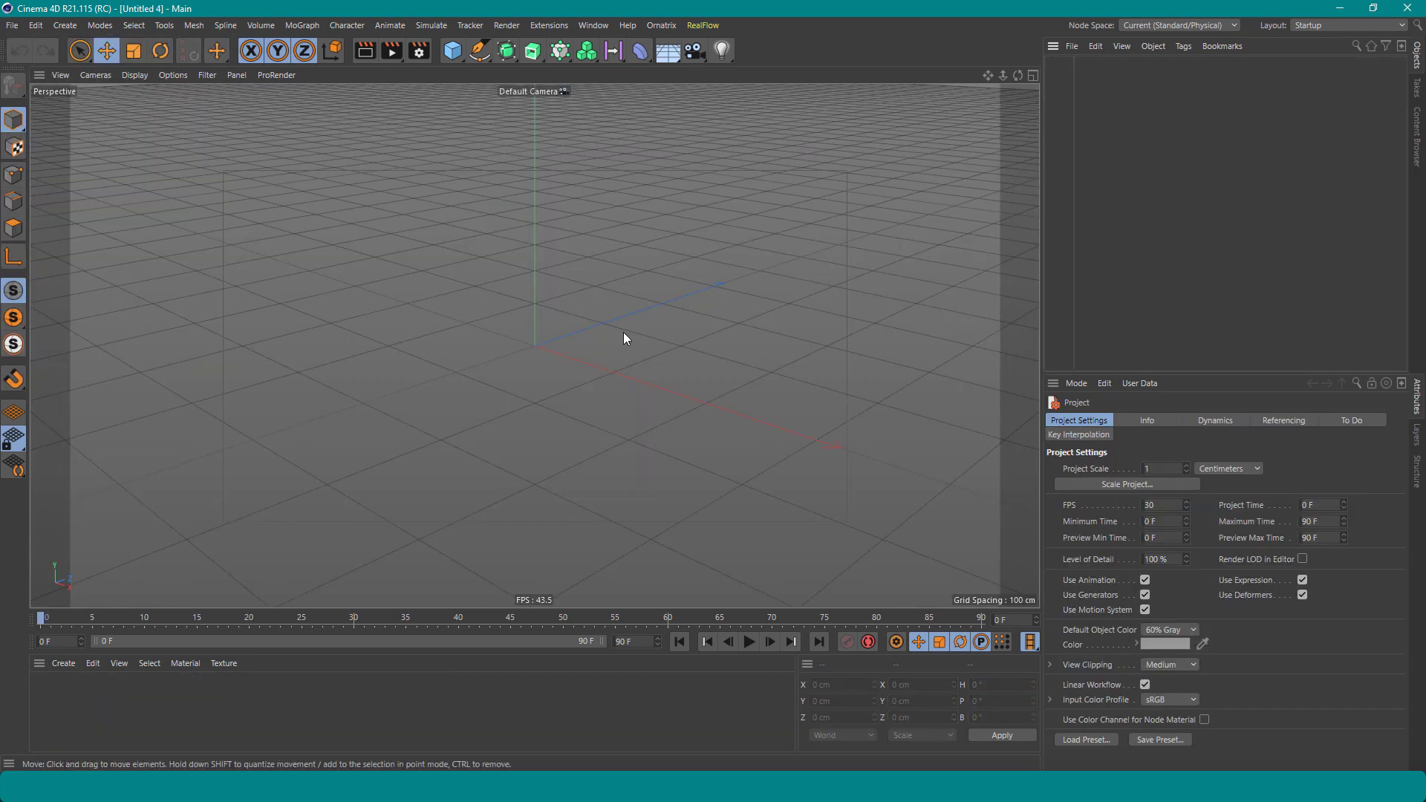
pyautogui.hotkey('ctrl', 'v')
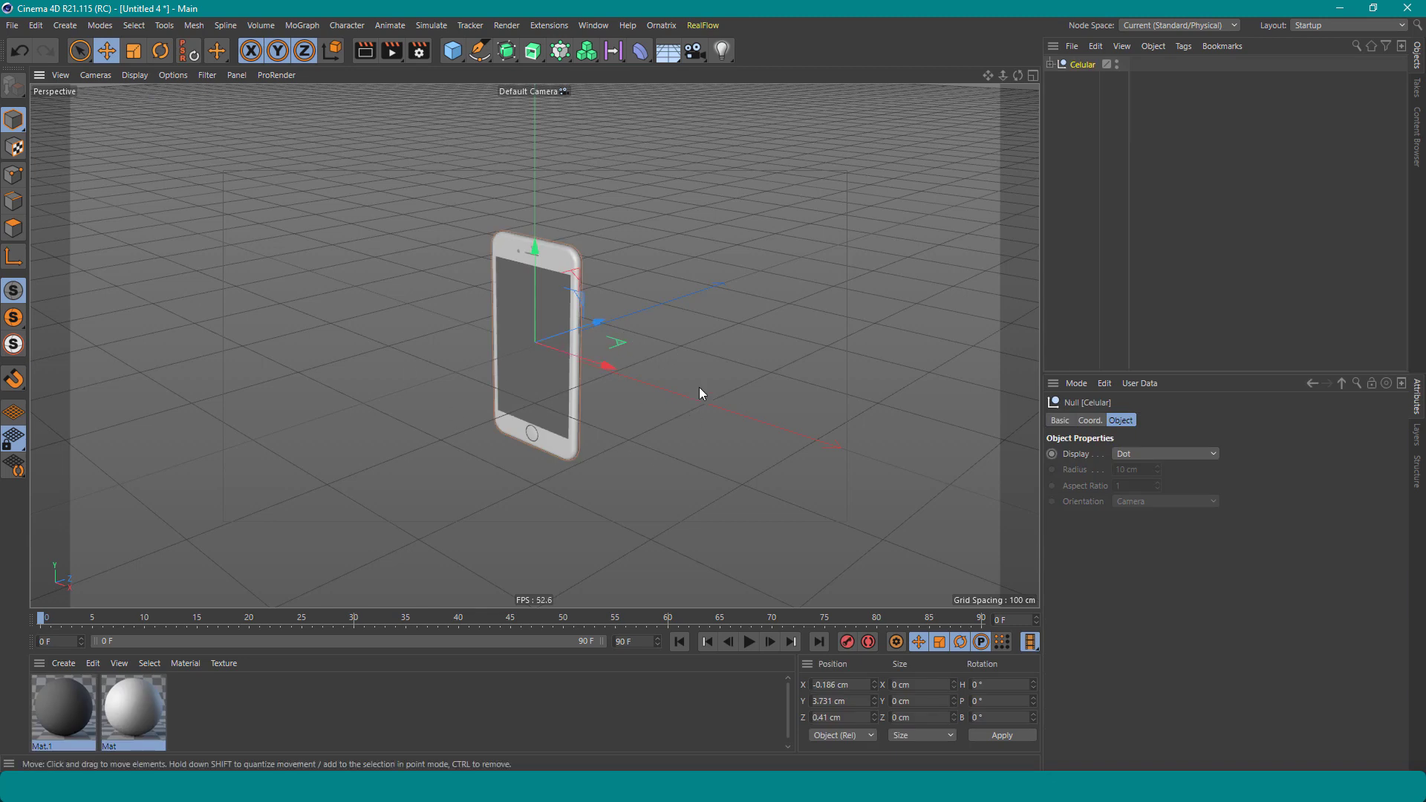
pyautogui.click(1050, 65)
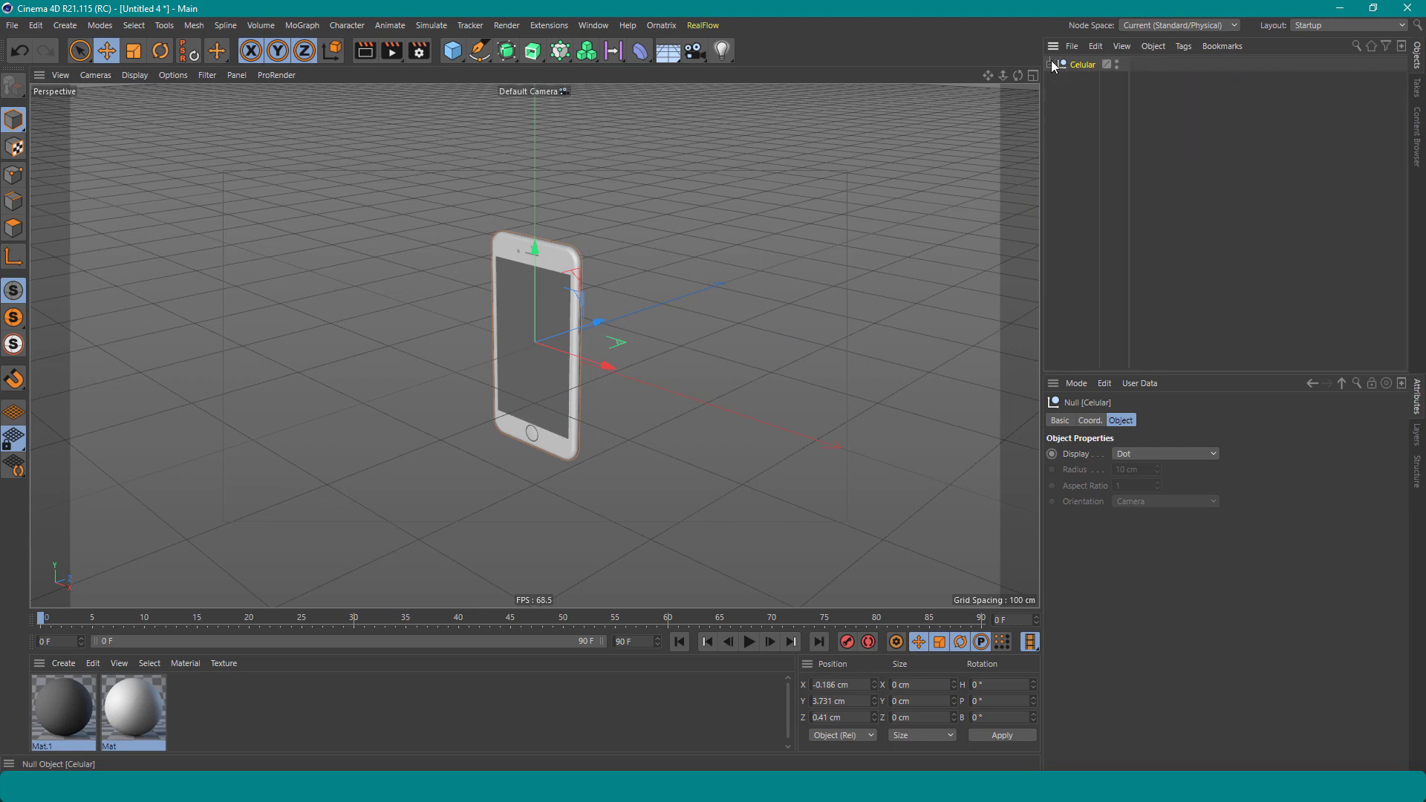
pyautogui.click(443, 313)
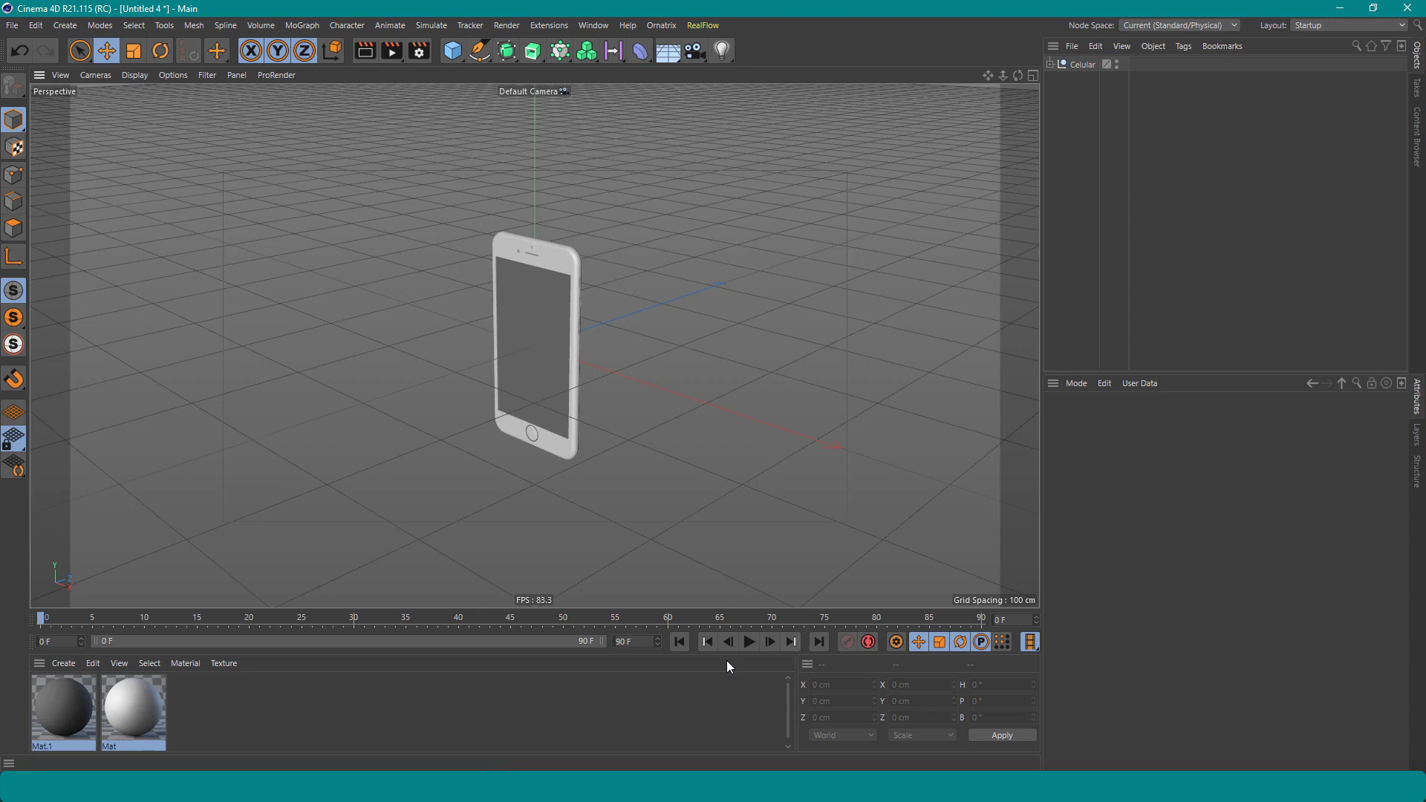
pyautogui.click(639, 640)
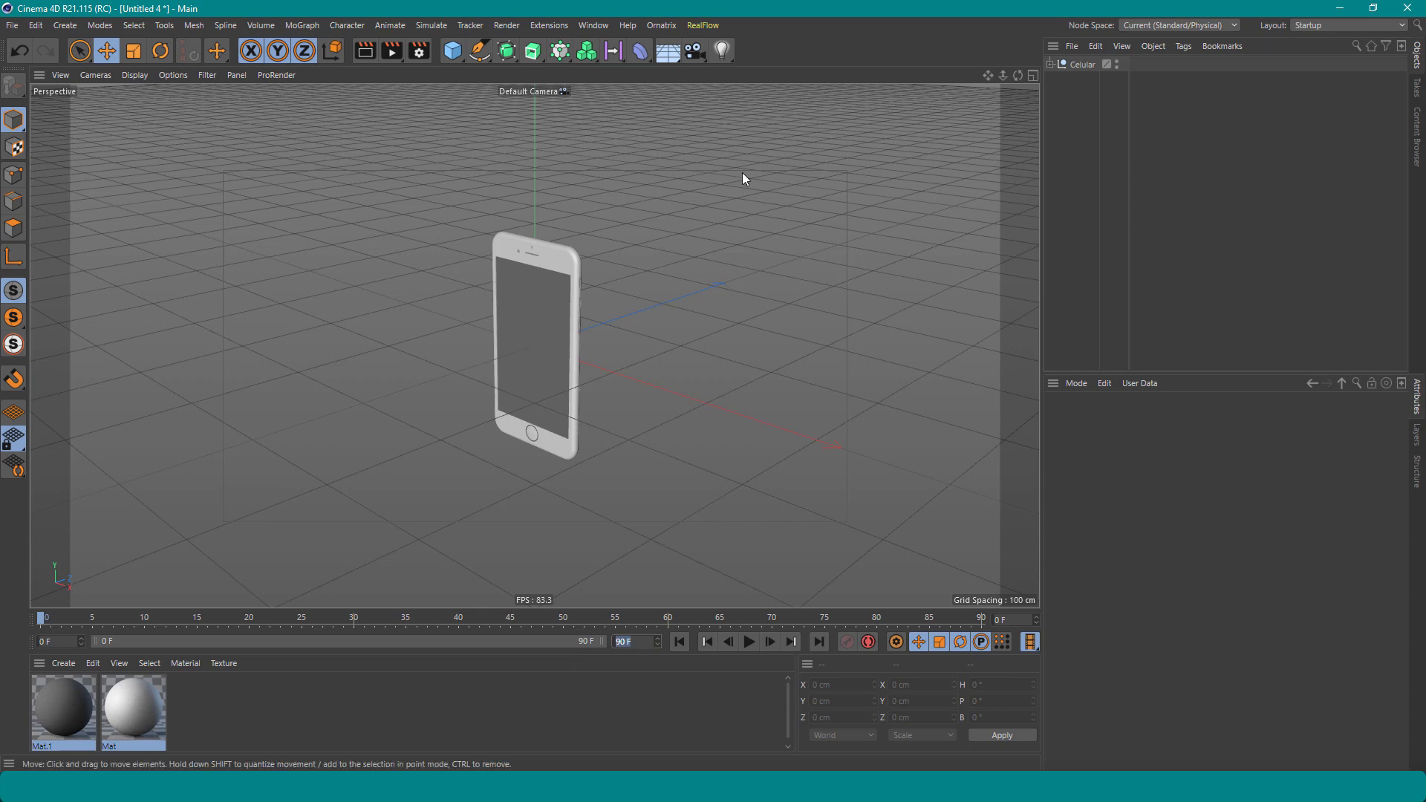
# Set both the project frame rate and the render frame rate to 24 fps
pyautogui.click(1080, 385)
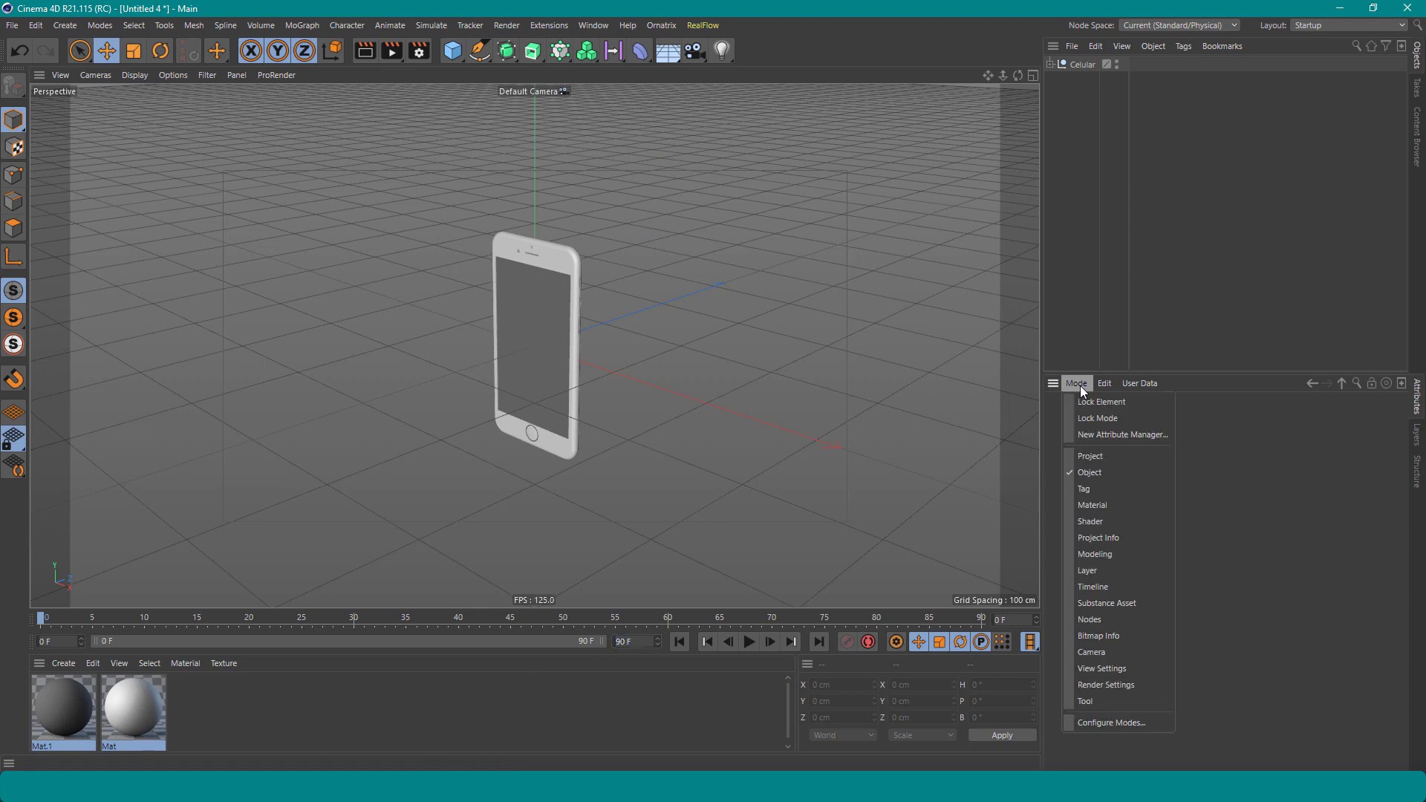
pyautogui.click(1094, 459)
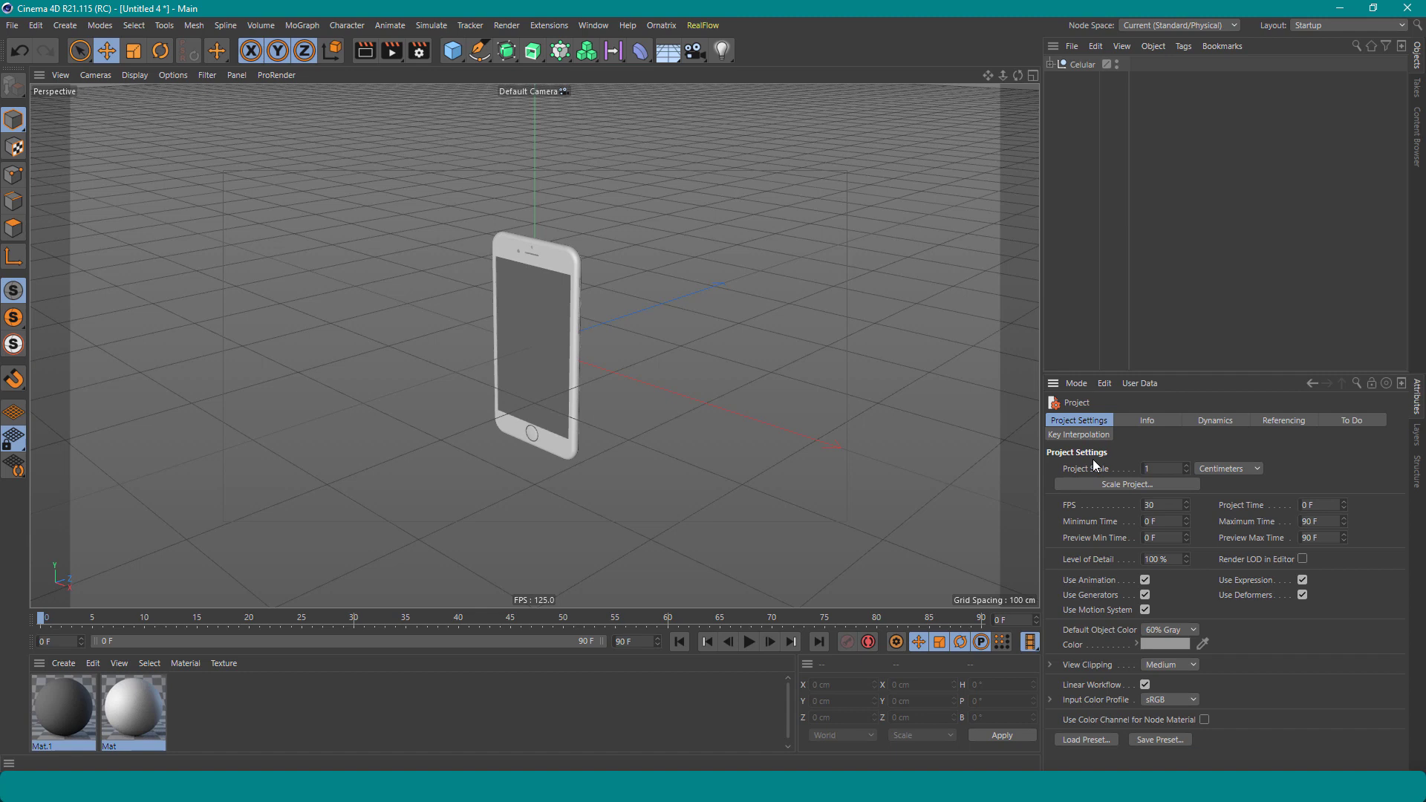
pyautogui.doubleClick(1165, 503)
pyautogui.write('24')
pyautogui.press('Return')
pyautogui.click(421, 50)
pyautogui.moveTo(511, 38); pyautogui.dragTo(537, 76)
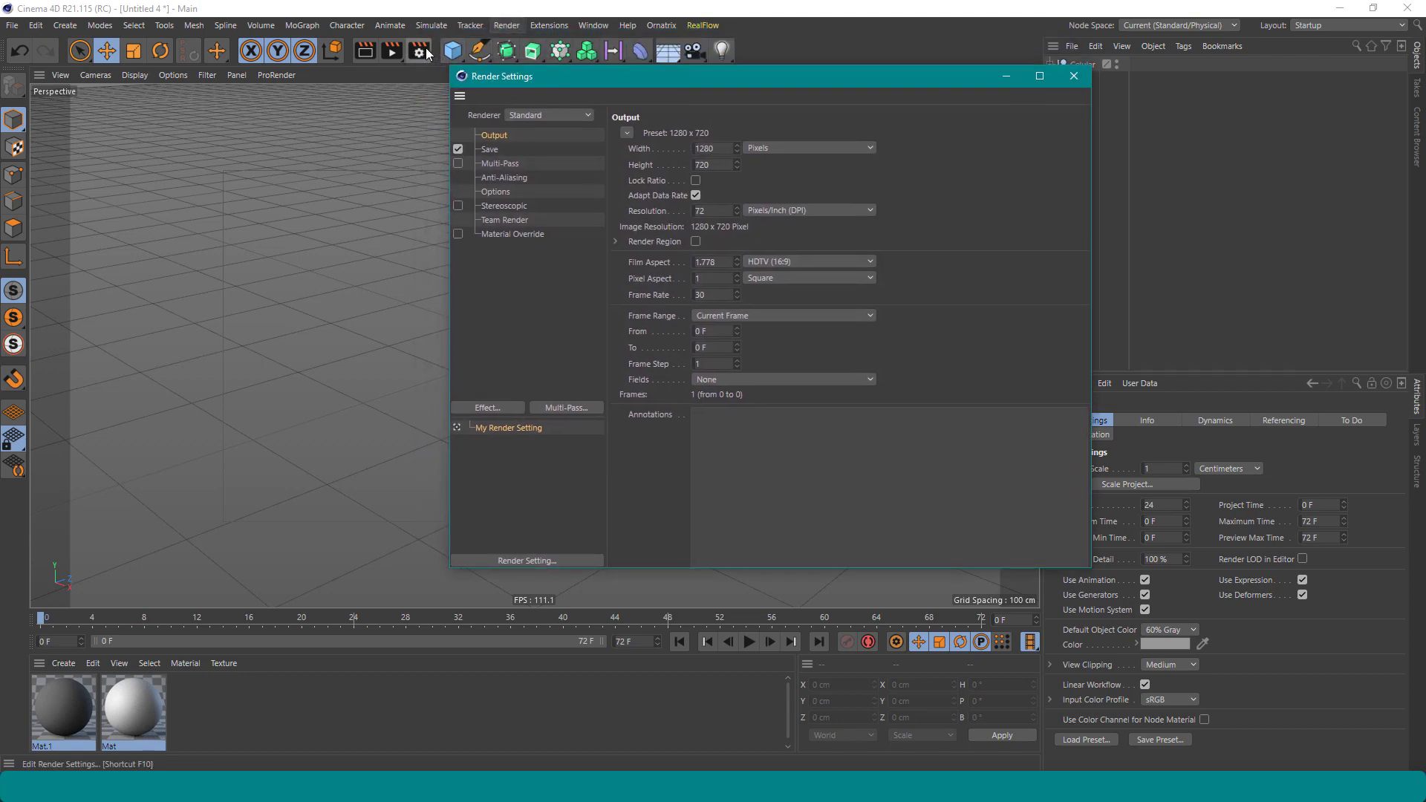
pyautogui.click(706, 295)
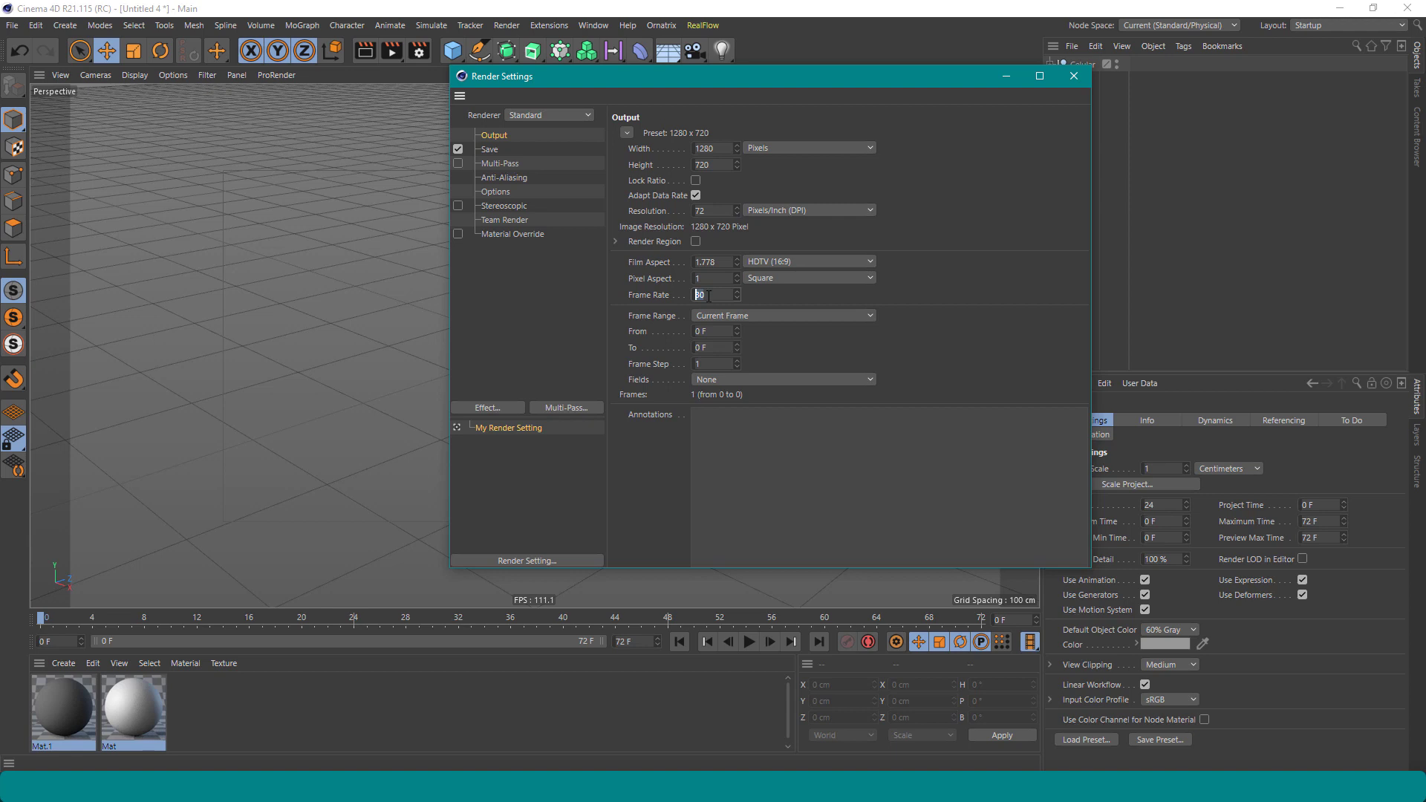
pyautogui.write('24')
pyautogui.press('Return')
pyautogui.click(1082, 73)
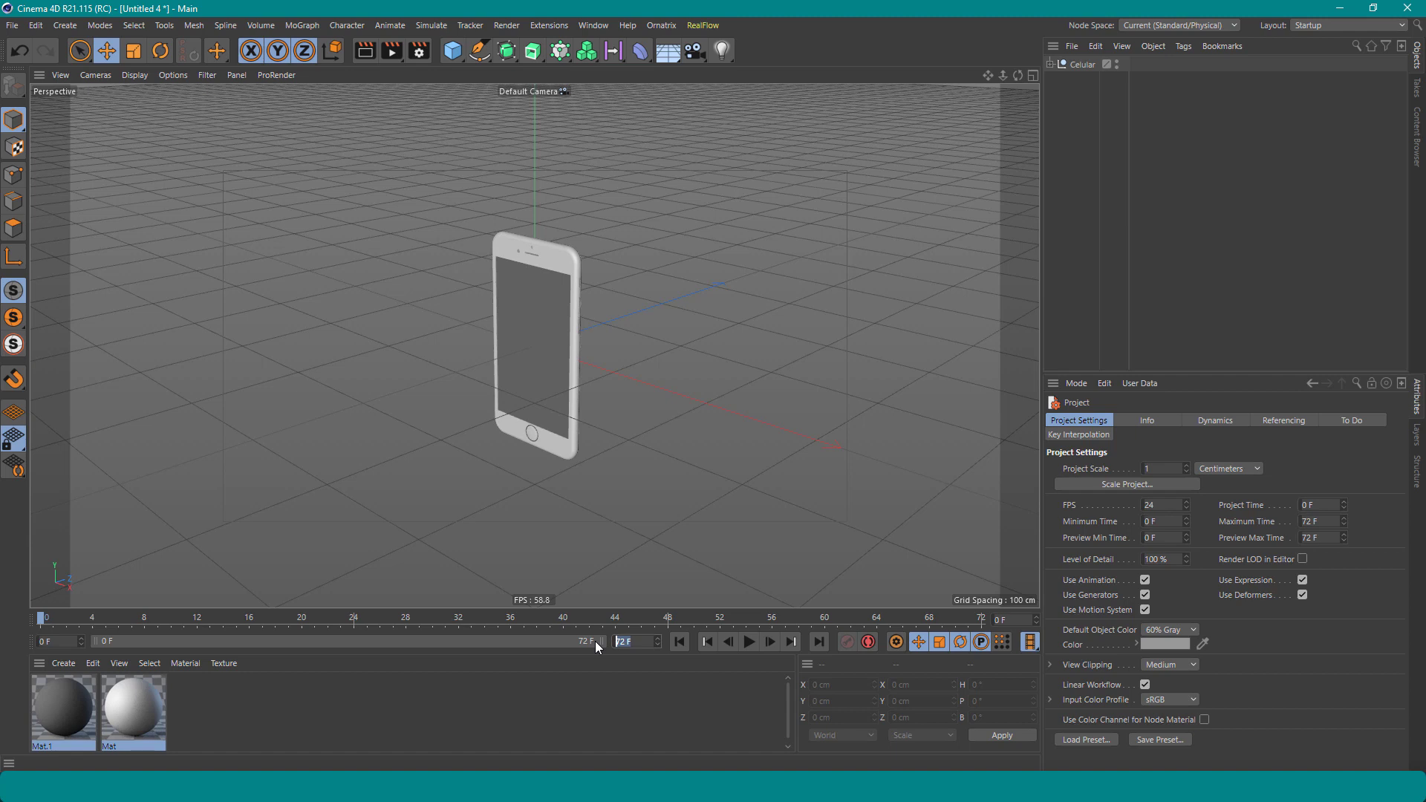
# Extend the animation end frame and preview range to frame 130
pyautogui.write('130')
pyautogui.press('Return')
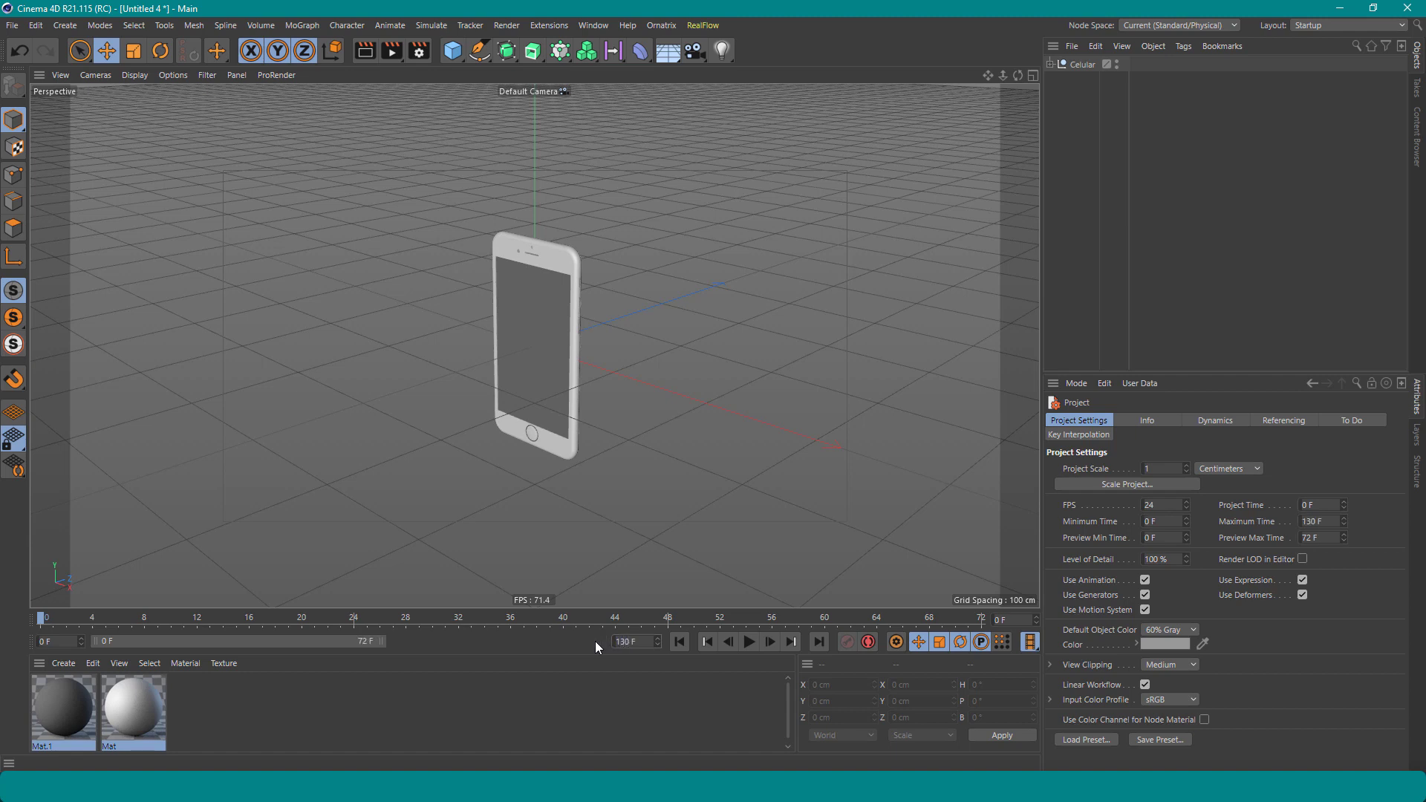
pyautogui.moveTo(386, 642); pyautogui.dragTo(602, 641)
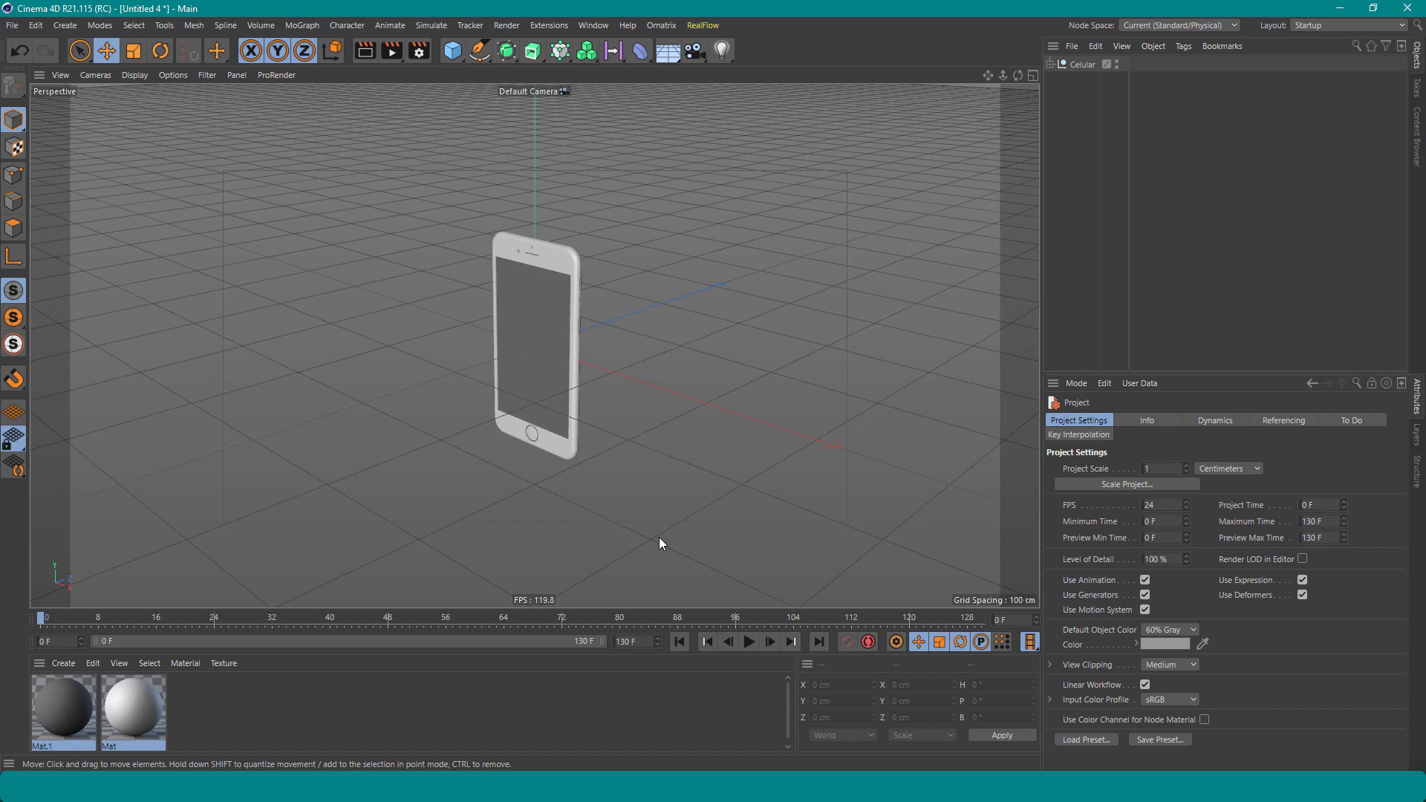
# Rotate the Celular null to a -90° pitch
pyautogui.click(537, 263)
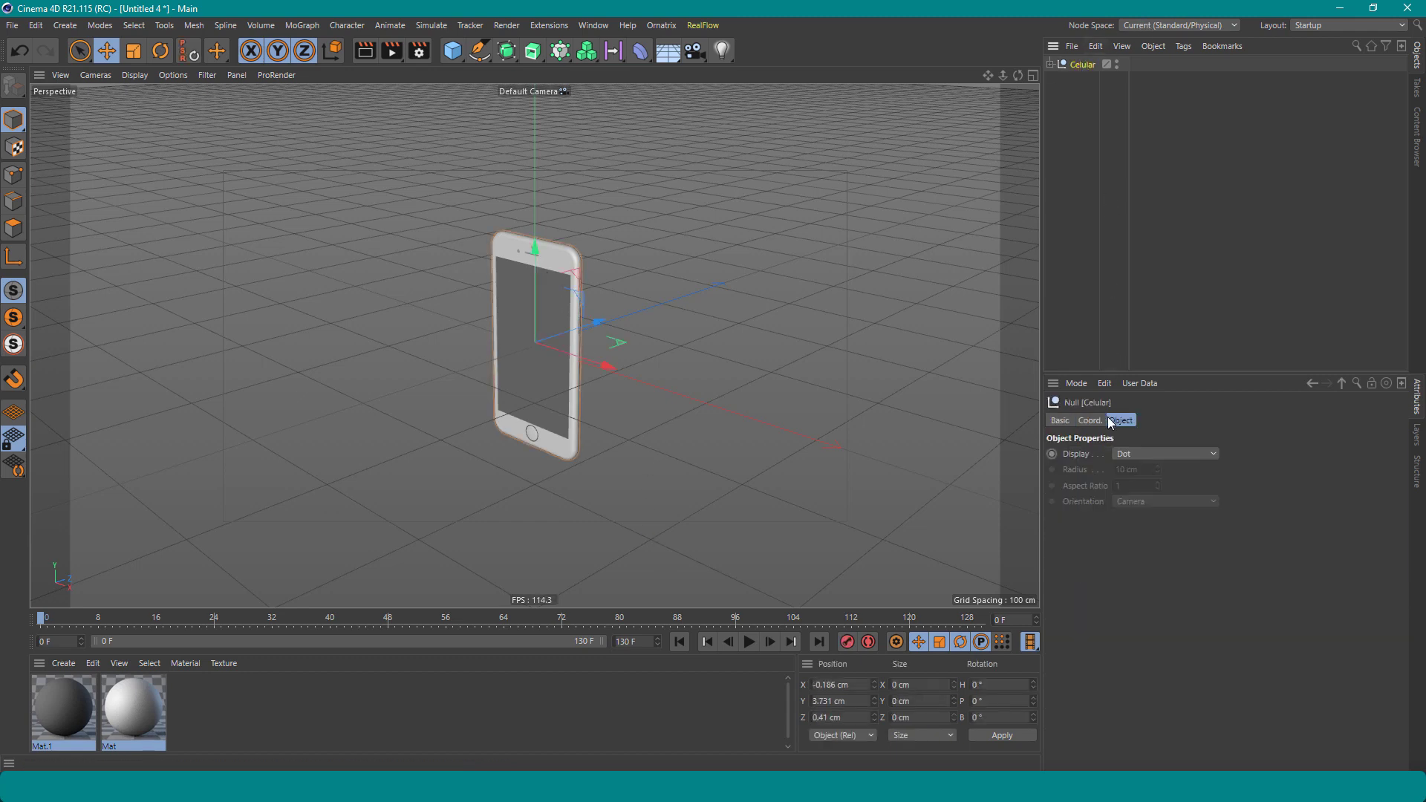
pyautogui.click(1090, 420)
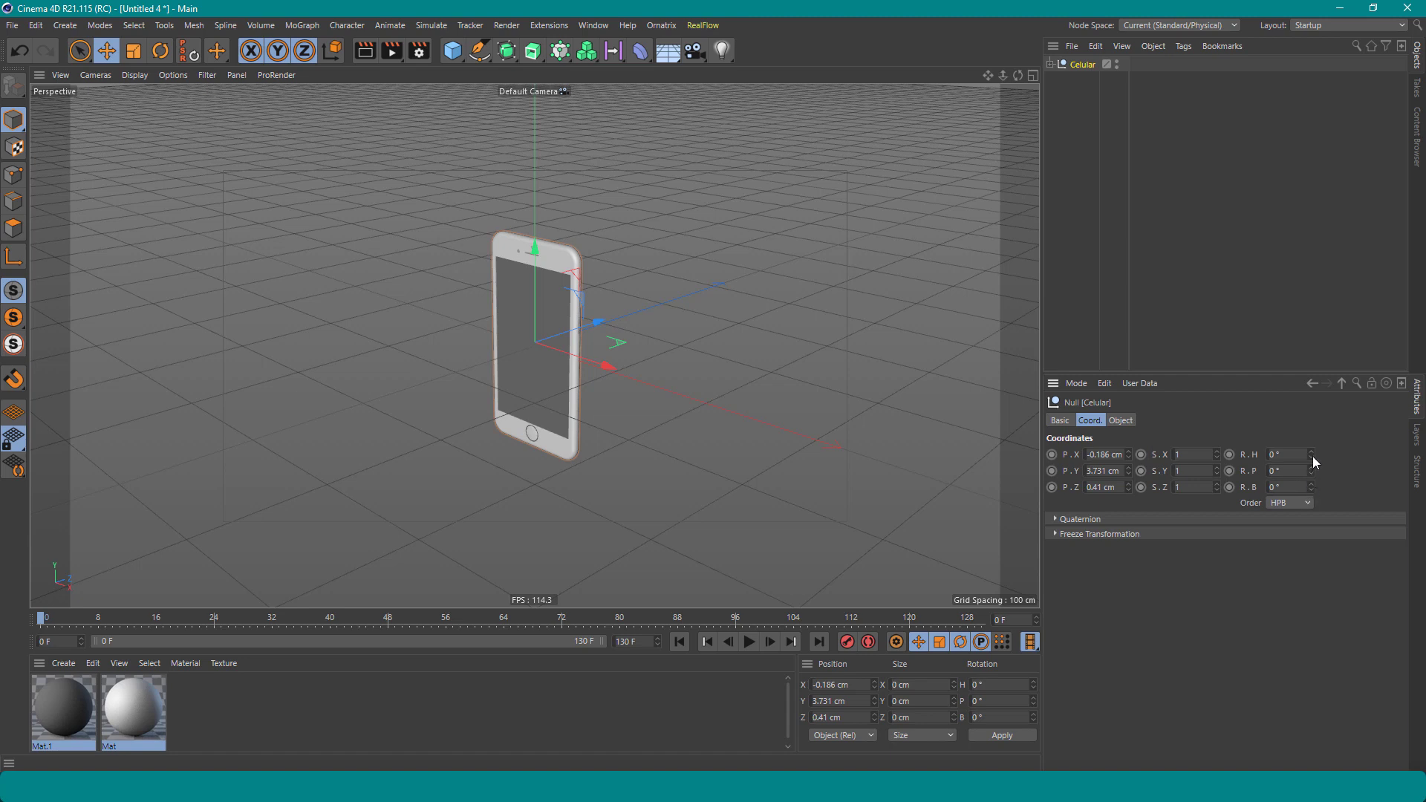
pyautogui.moveTo(1312, 472); pyautogui.dragTo(1311, 535)
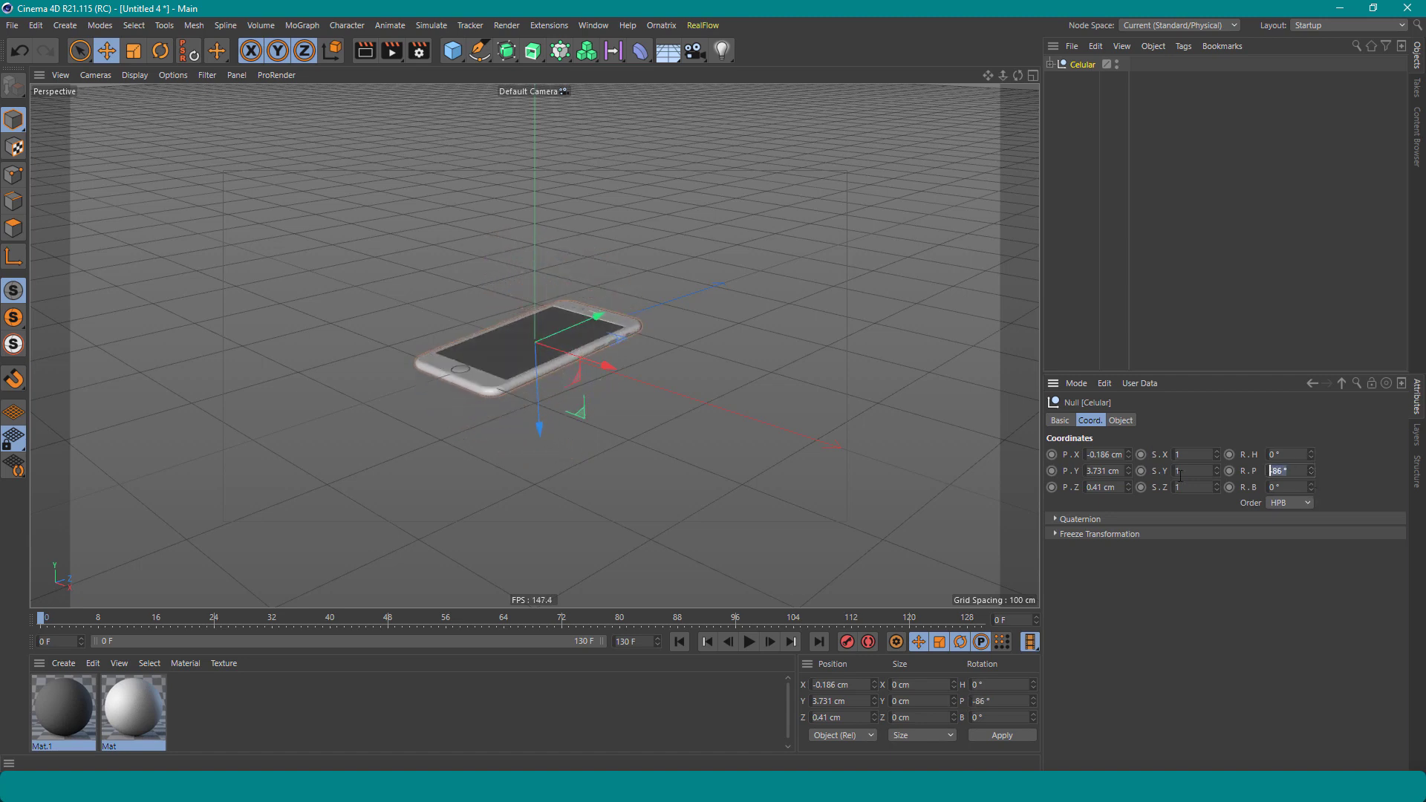
pyautogui.write('-90')
pyautogui.press('Return')
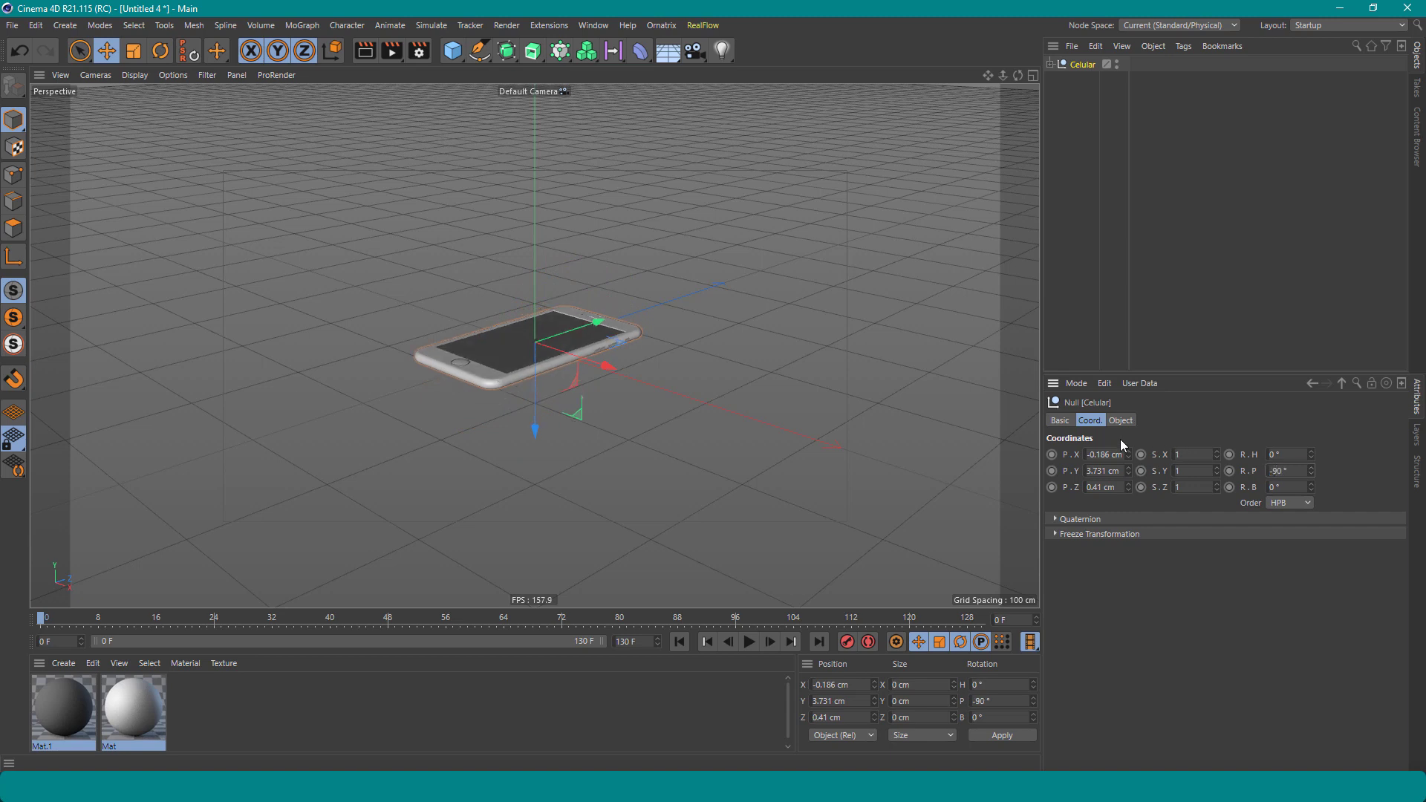
# Reset Celular's X, Y and Z position to 0 cm and orbit to inspect it
pyautogui.scroll(1, 395, 381)
pyautogui.scroll(2, 547, 364)
pyautogui.scroll(3, 547, 364)
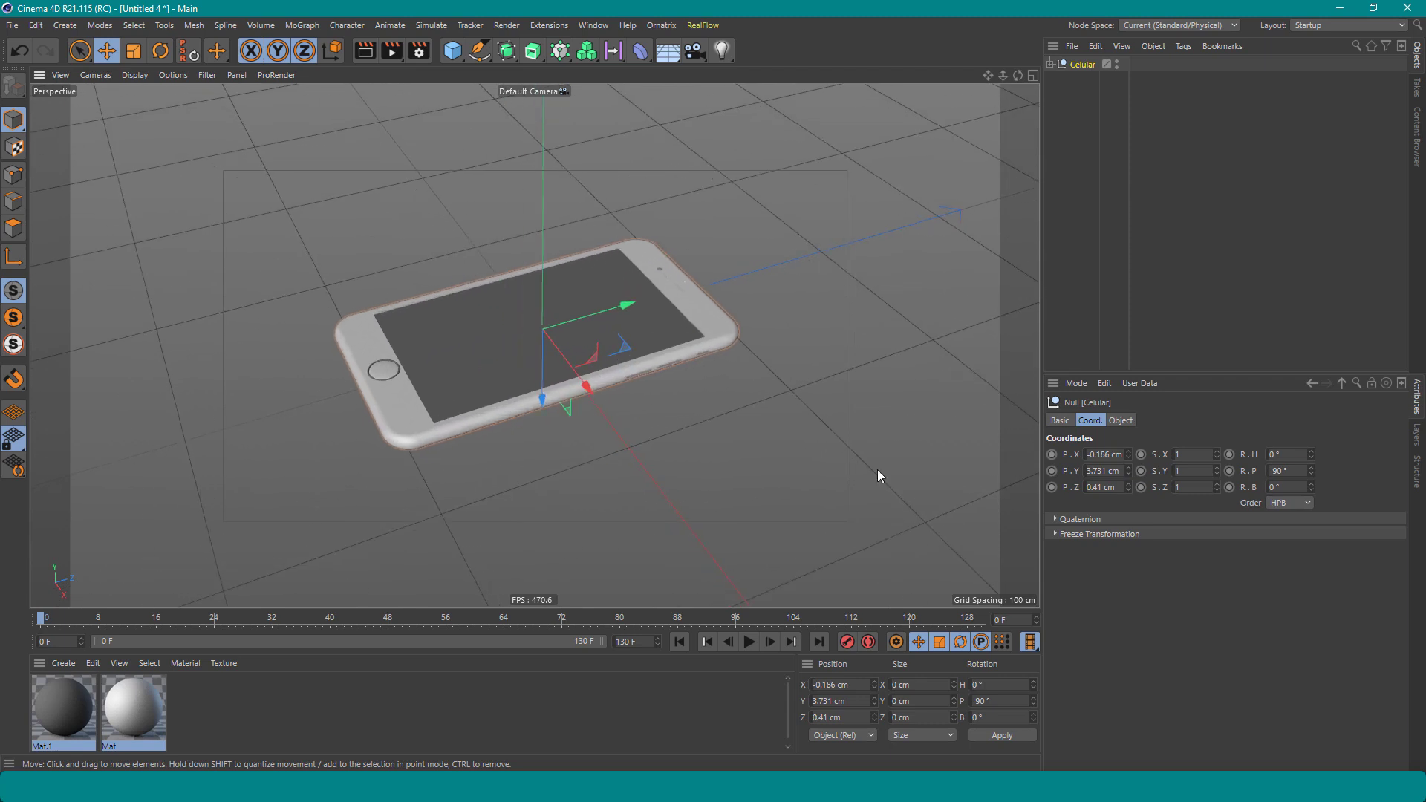
pyautogui.rightClick(1127, 454)
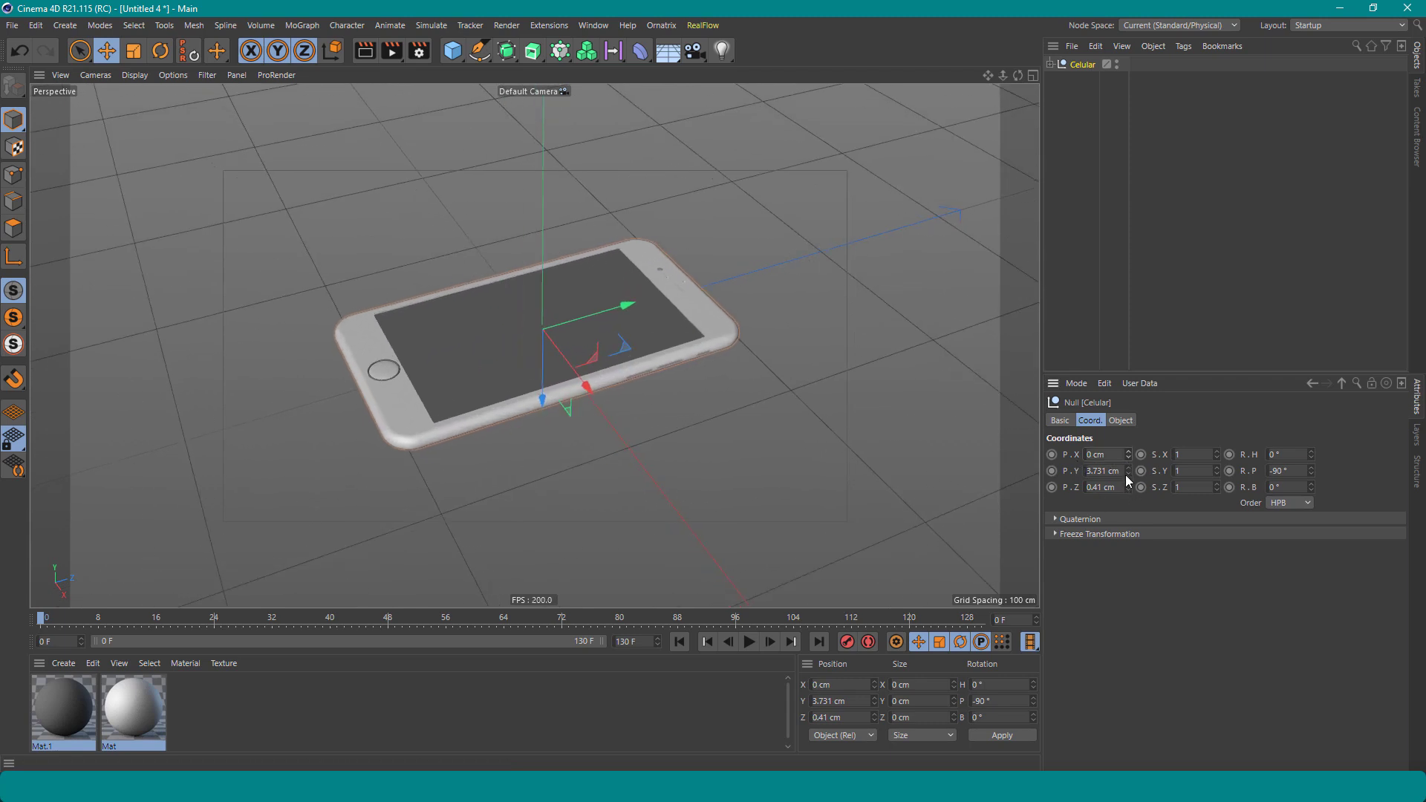
pyautogui.rightClick(1127, 473)
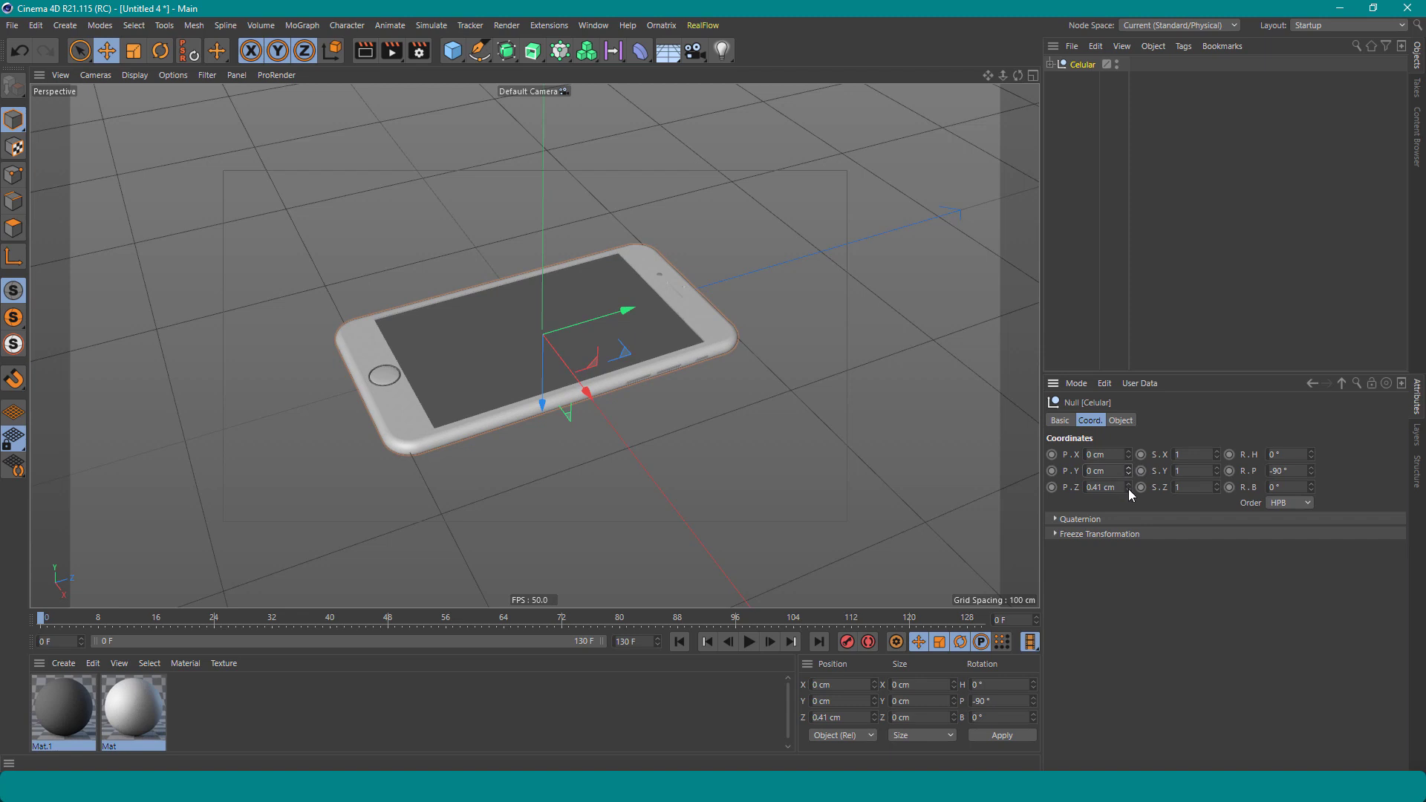
pyautogui.rightClick(1128, 489)
pyautogui.moveTo(346, 315)
pyautogui.keyDown('alt'); pyautogui.mouseDown()
pyautogui.moveTo(316, 279)
pyautogui.moveTo(378, 372)
pyautogui.moveTo(448, 374)
pyautogui.moveTo(359, 351)
pyautogui.moveTo(608, 368)
pyautogui.moveTo(546, 359)
pyautogui.moveTo(541, 473)
pyautogui.mouseUp(); pyautogui.keyUp('alt')
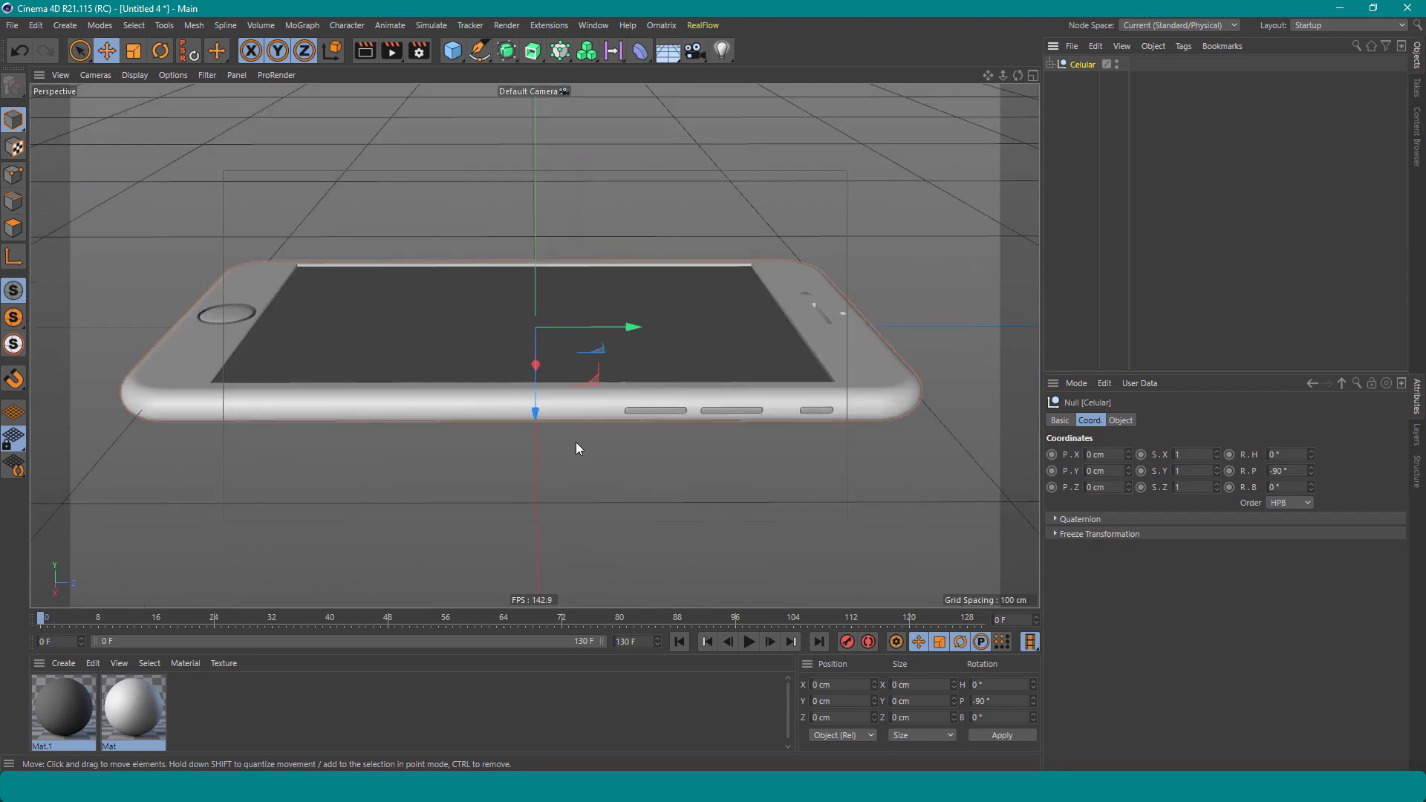
pyautogui.moveTo(509, 331)
pyautogui.keyDown('alt'); pyautogui.mouseDown()
pyautogui.moveTo(554, 359)
pyautogui.moveTo(534, 372)
pyautogui.mouseUp(); pyautogui.keyUp('alt')
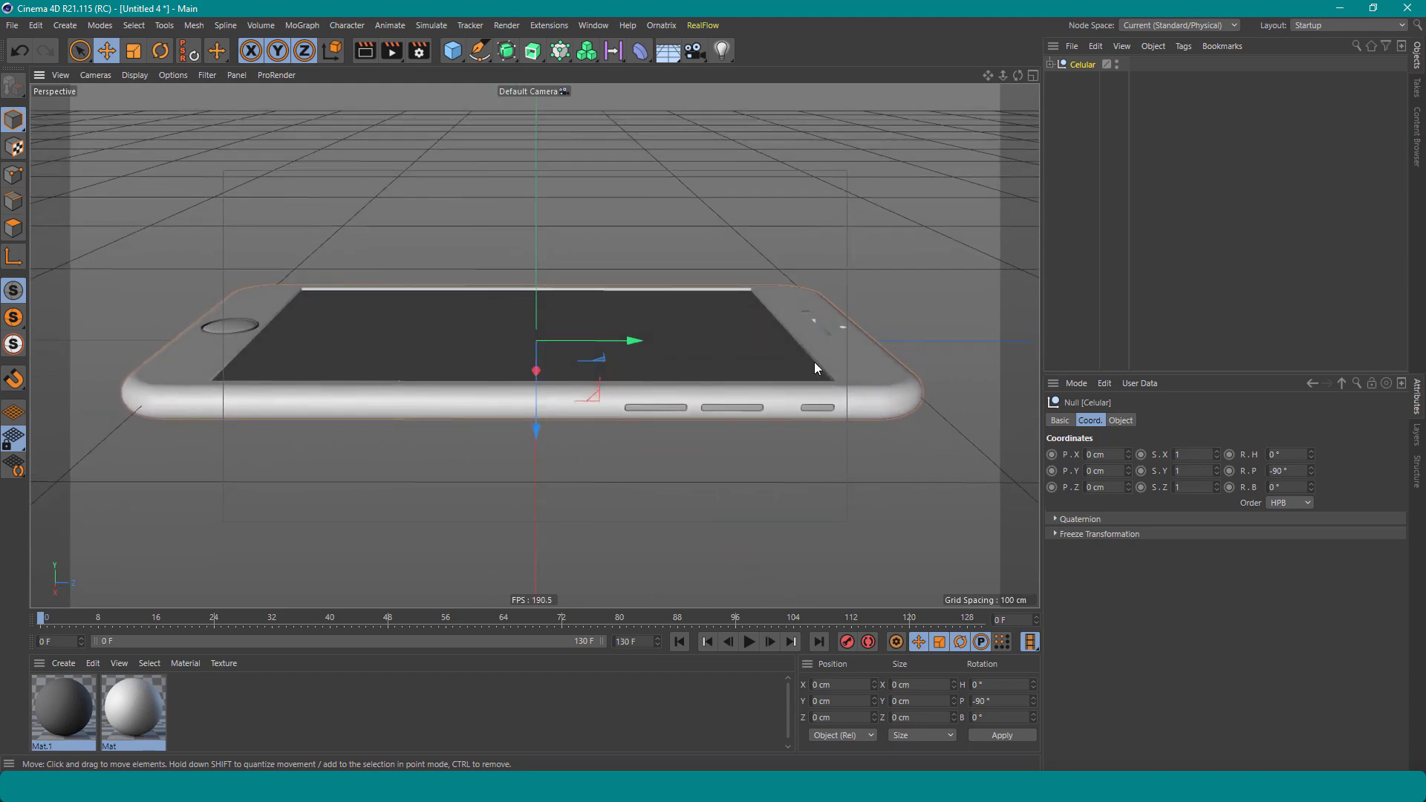
# Recenter Boole's axis to its geometry with World alignment
pyautogui.click(731, 367)
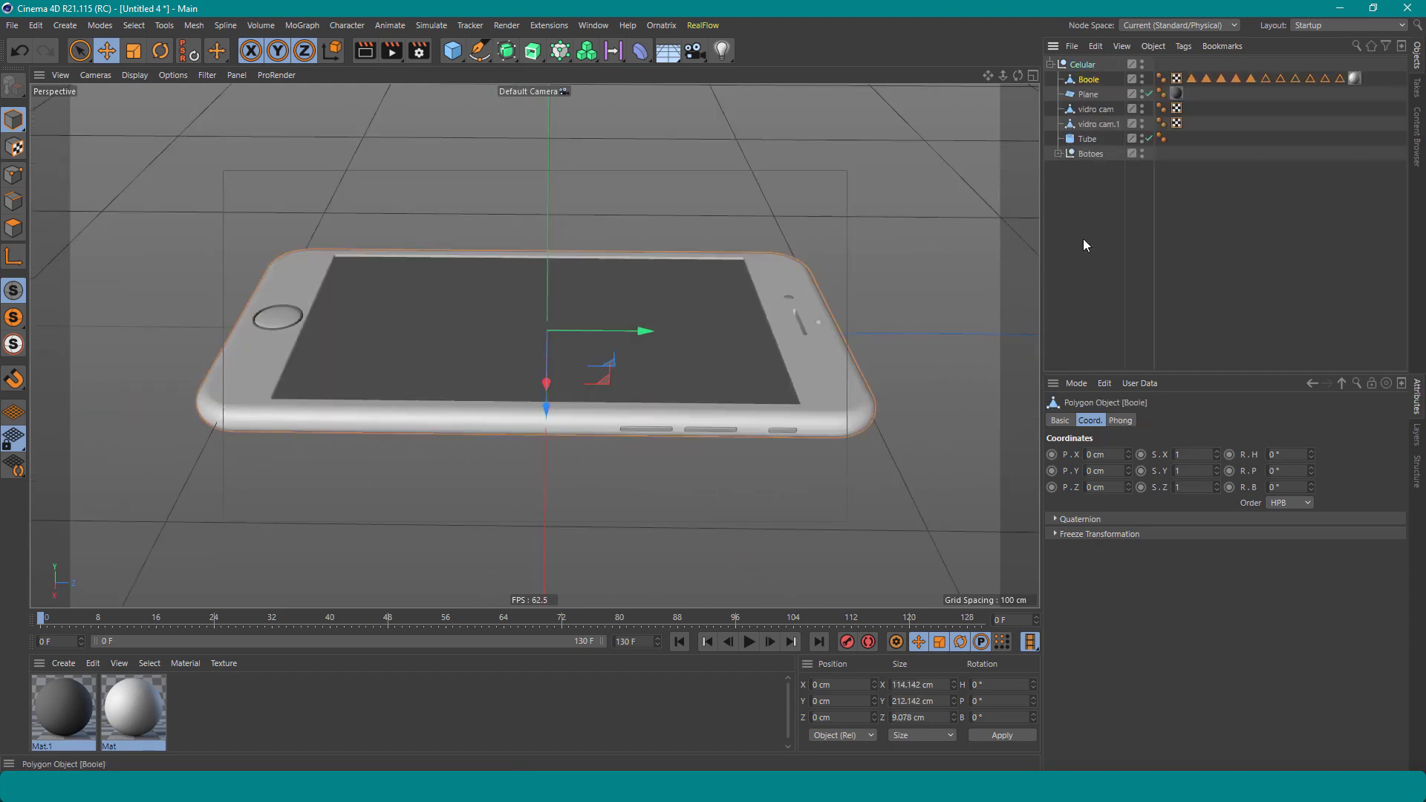
pyautogui.click(1050, 64)
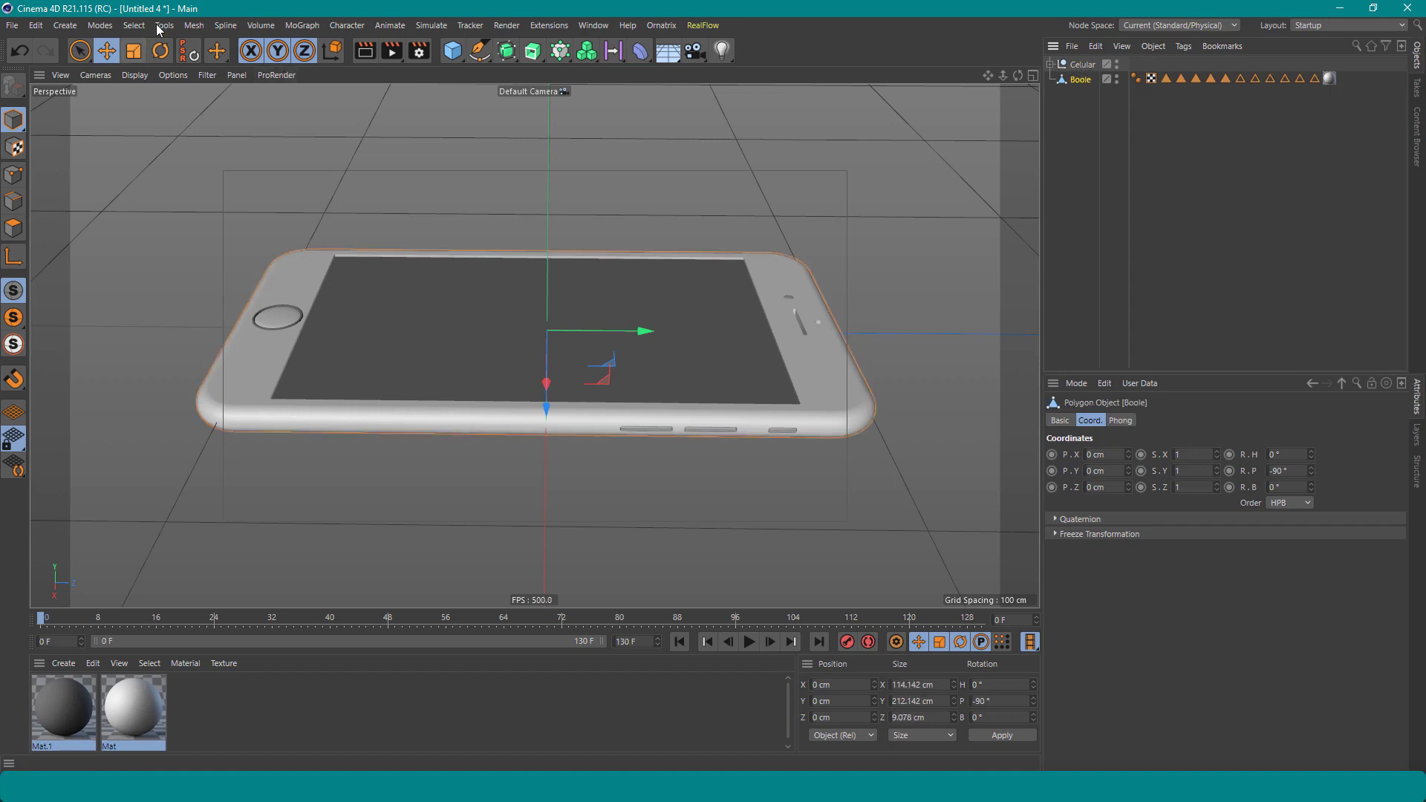
pyautogui.click(193, 25)
pyautogui.moveTo(210, 348)
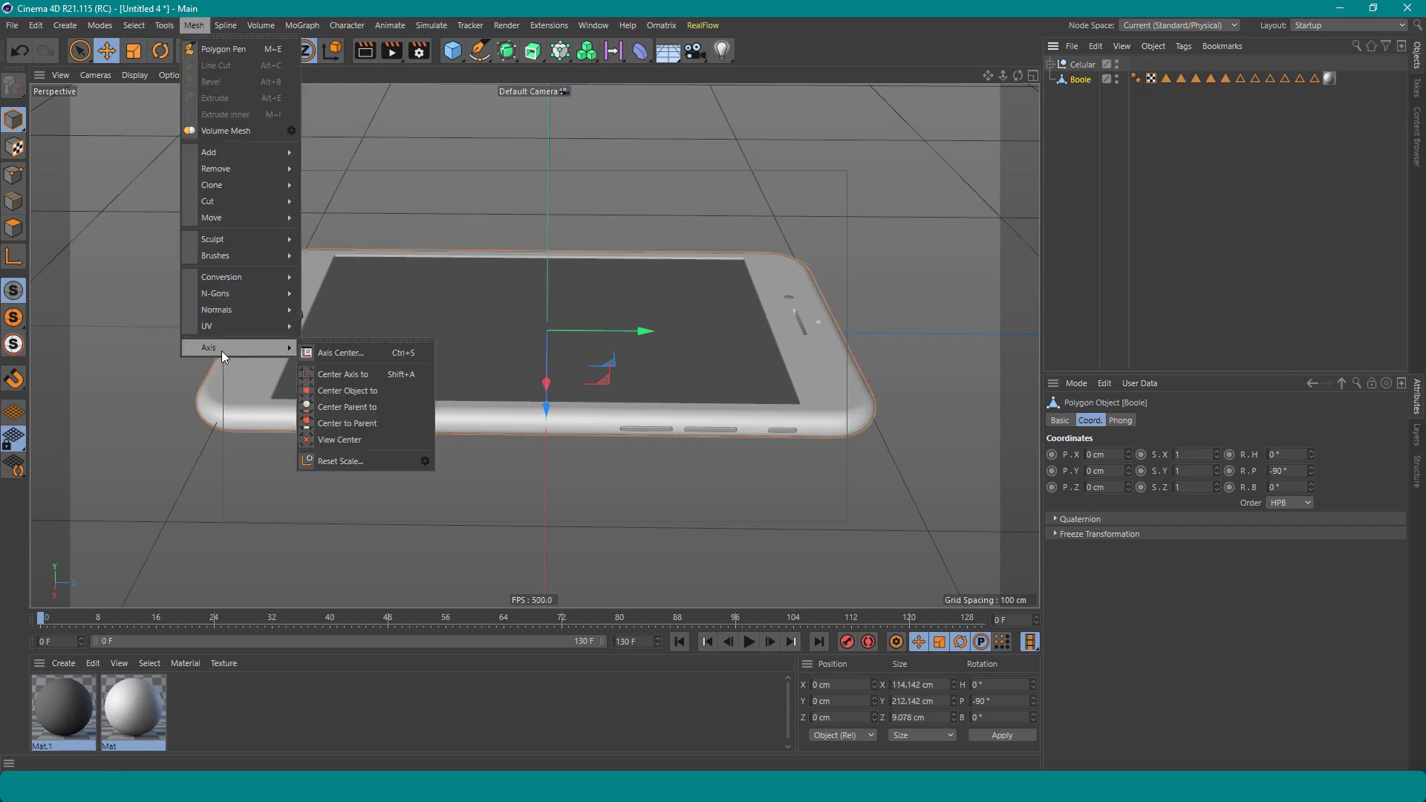
pyautogui.click(355, 350)
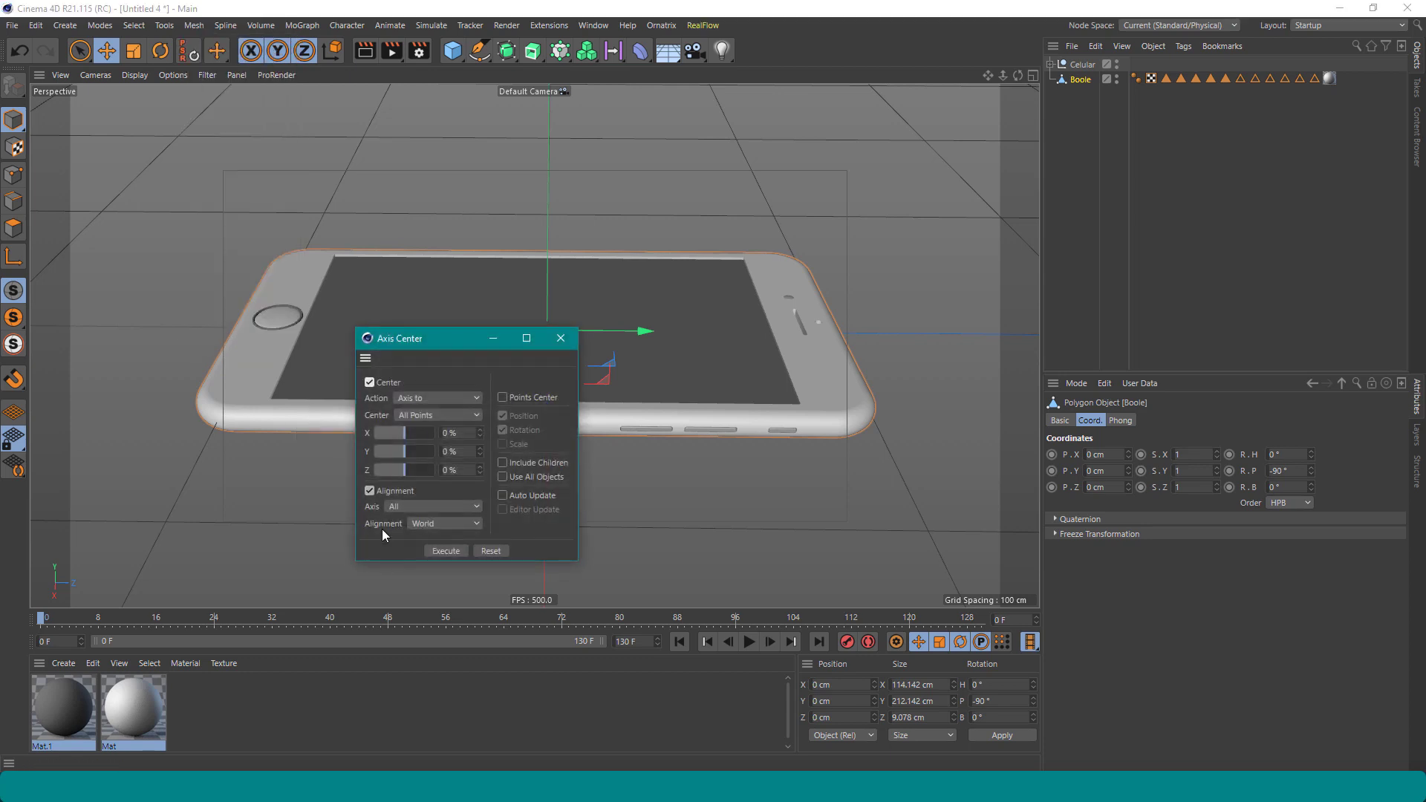
pyautogui.click(444, 524)
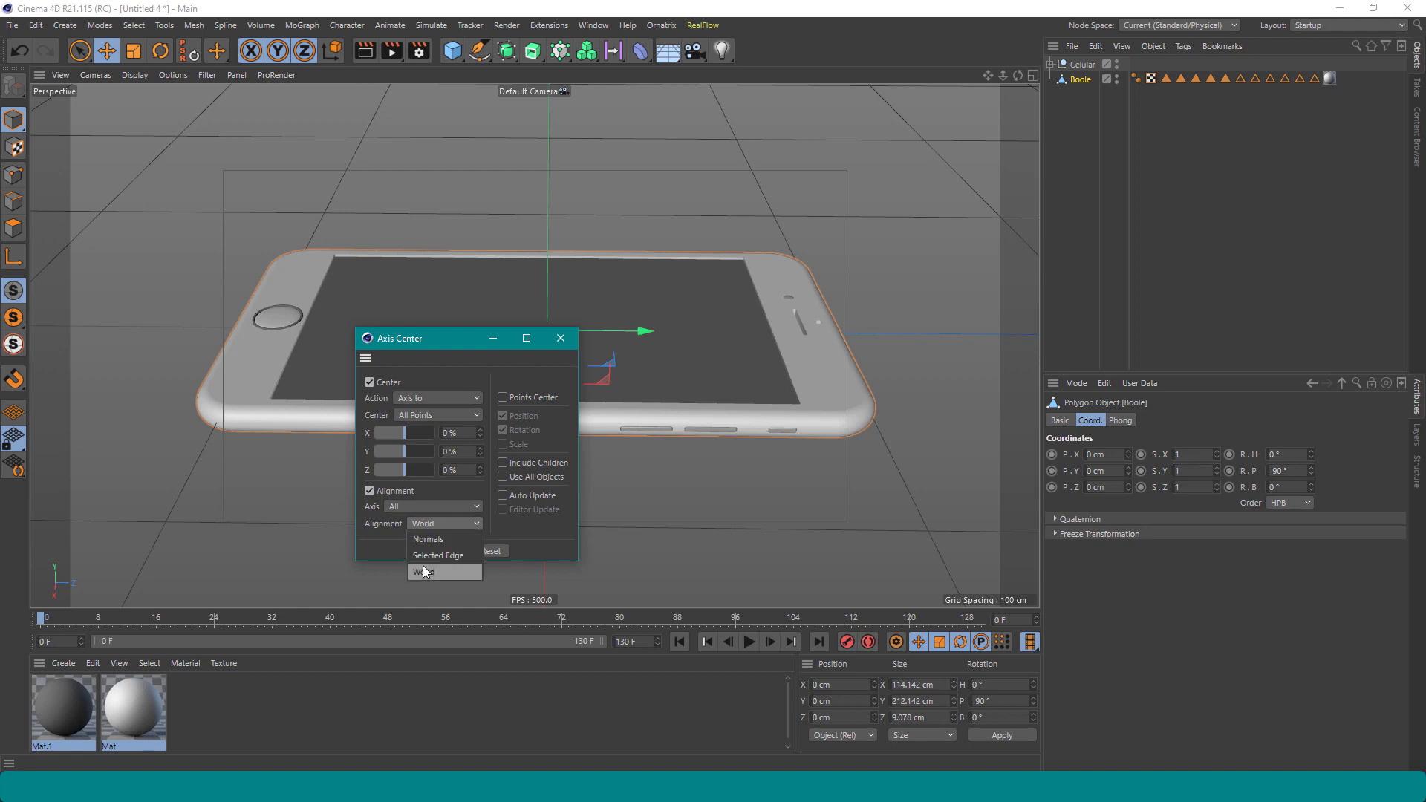
pyautogui.click(424, 569)
pyautogui.click(448, 550)
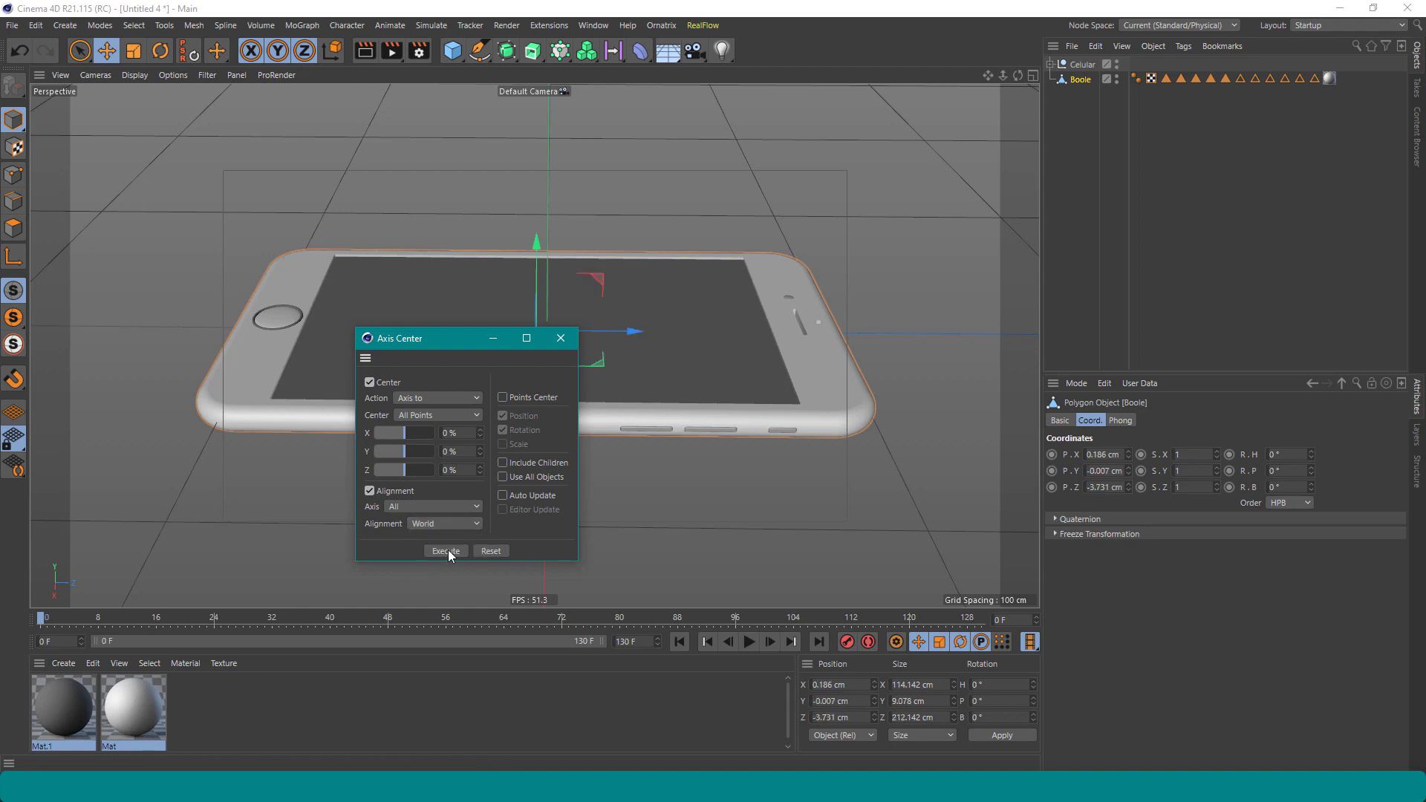
pyautogui.click(561, 338)
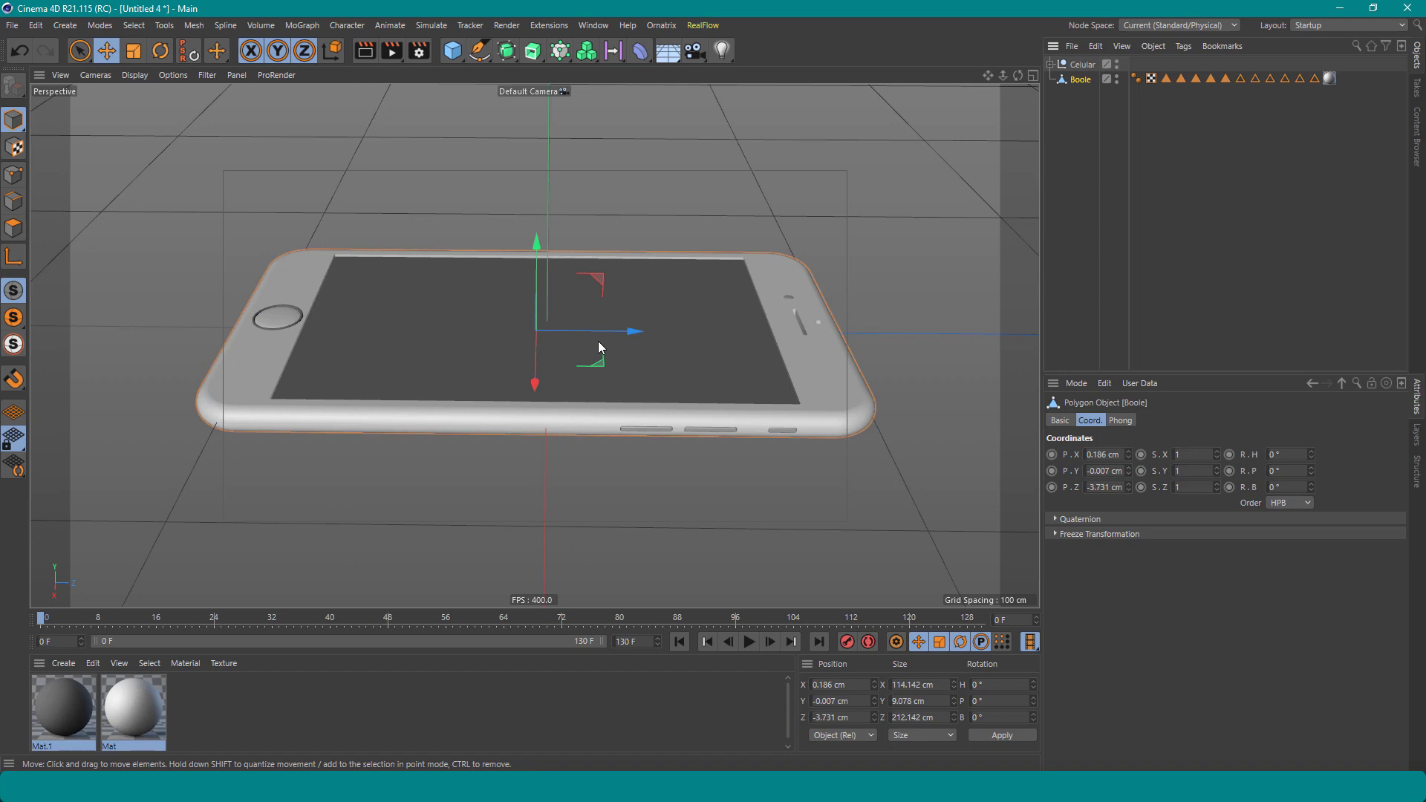
# Parent Plane, both vidro cam objects, Tube and Botoes under Boole, then zero Boole's X and Z
pyautogui.click(1050, 65)
pyautogui.click(1088, 79)
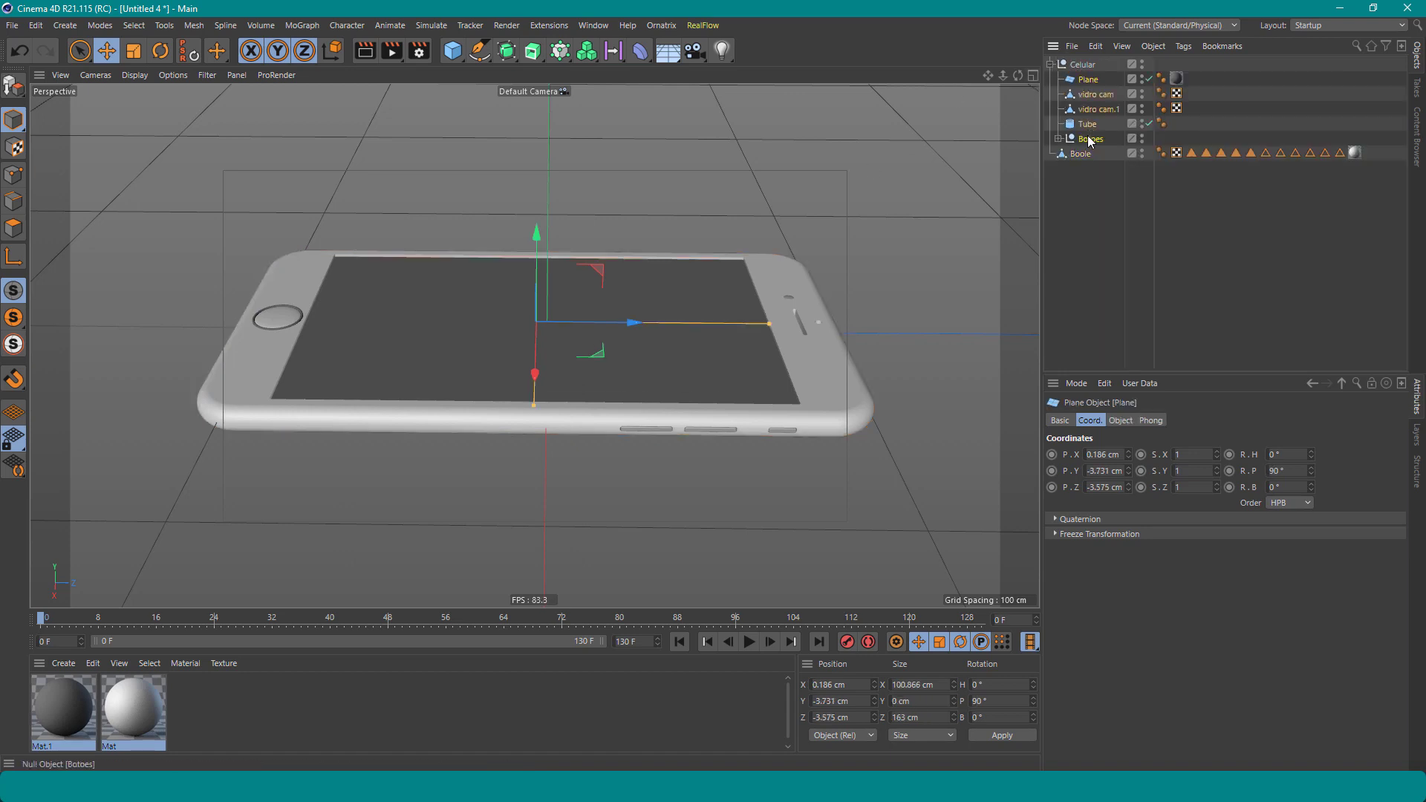
pyautogui.keyDown('shift'); pyautogui.click(1090, 138); pyautogui.keyUp('shift')
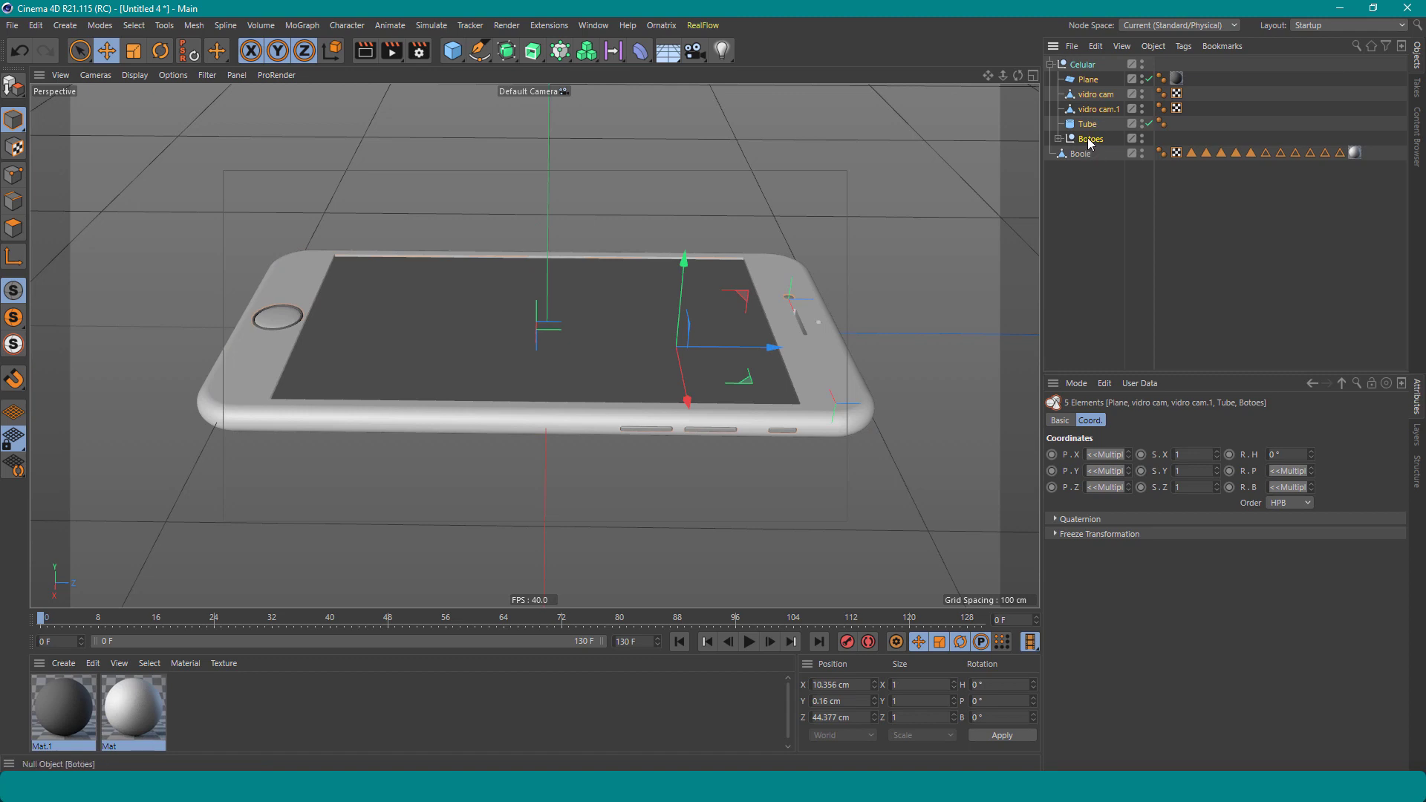
pyautogui.moveTo(1096, 108); pyautogui.dragTo(1085, 156)
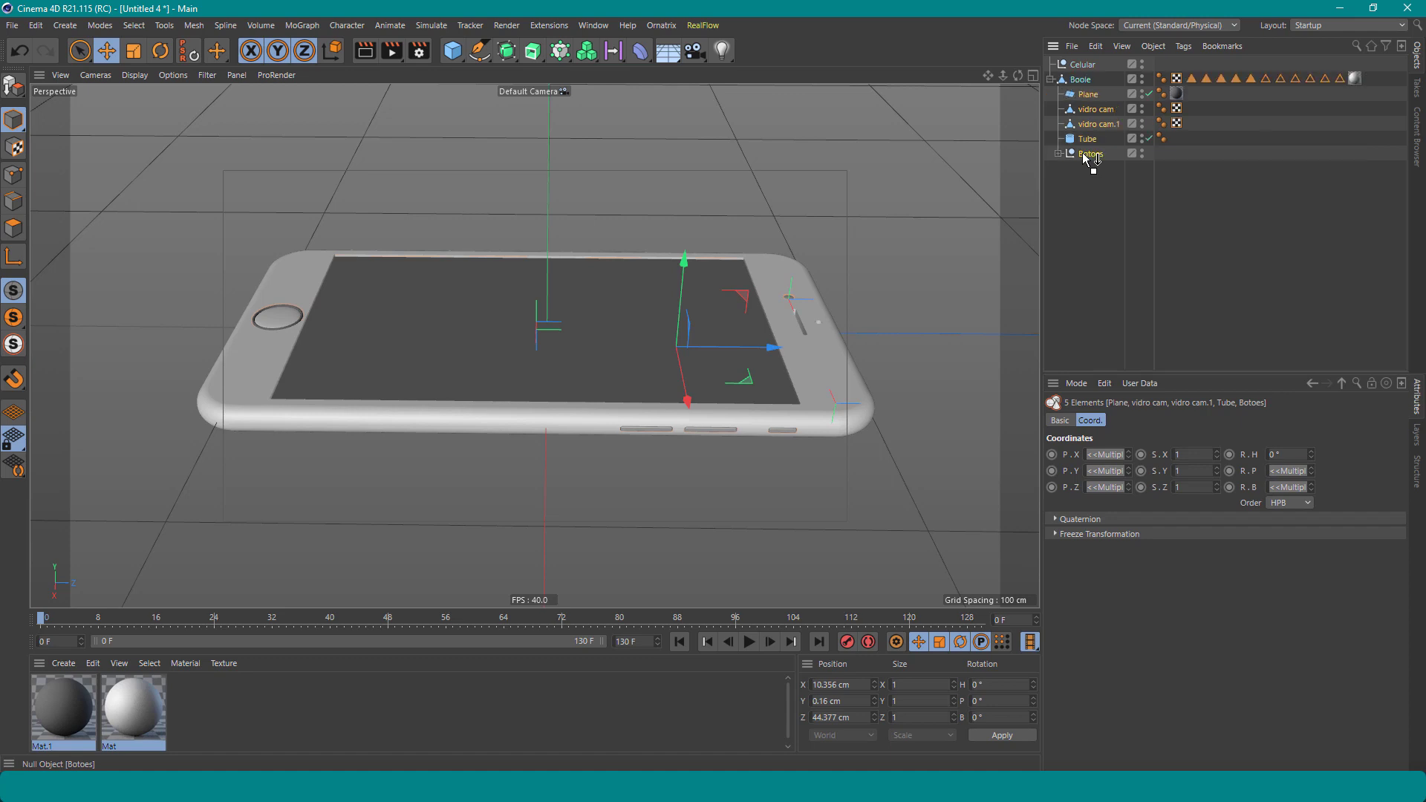
pyautogui.click(1051, 79)
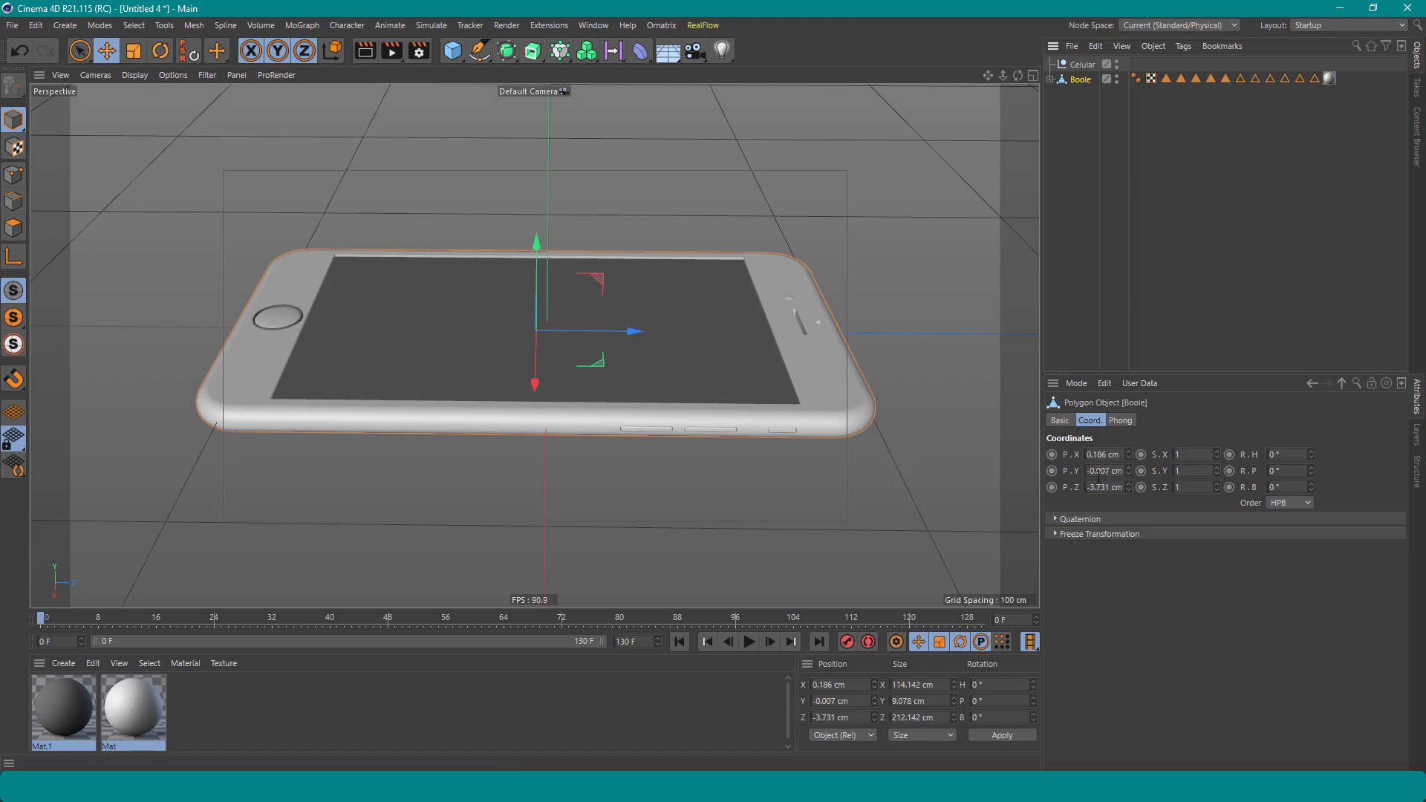
pyautogui.keyDown('ctrl'); pyautogui.click(1128, 453); pyautogui.keyUp('ctrl')
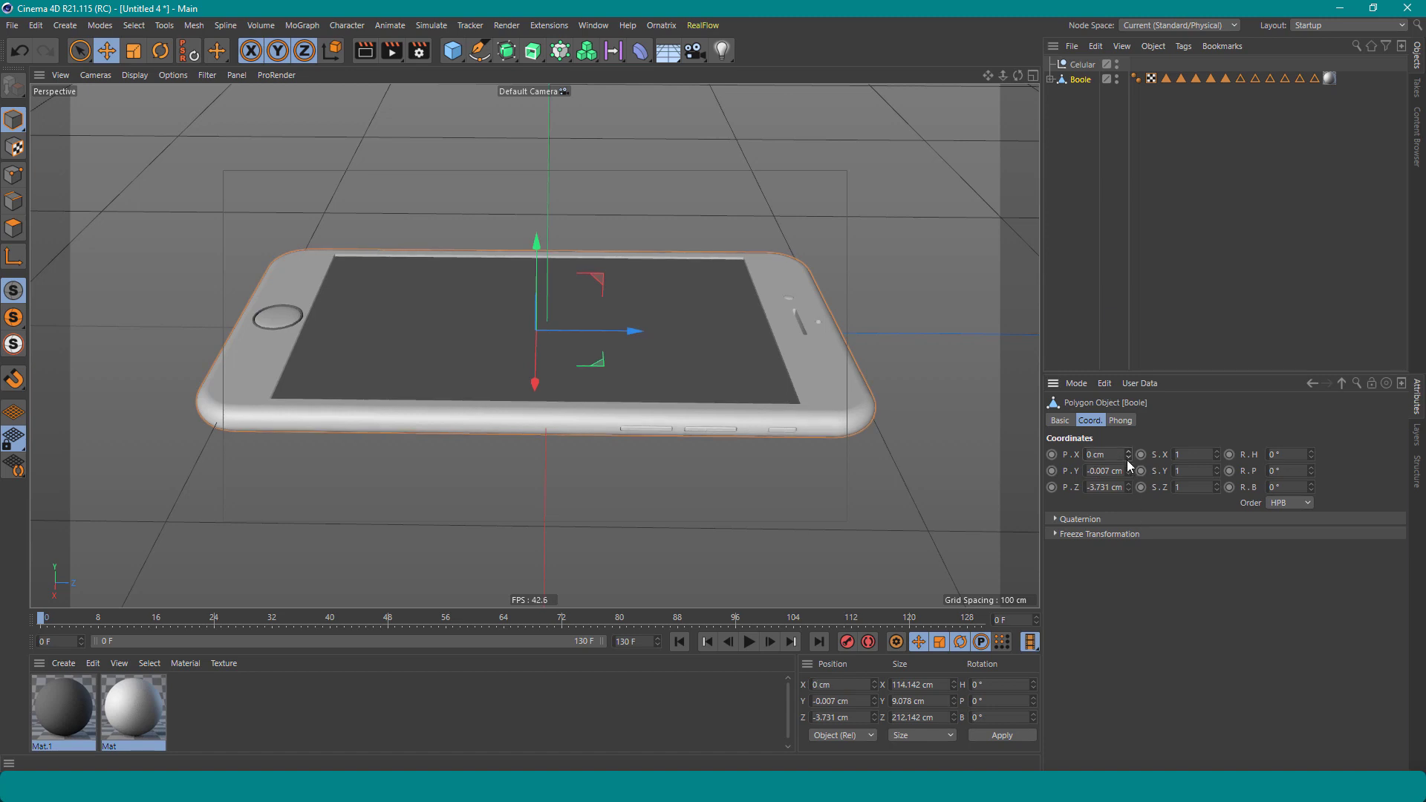
pyautogui.keyDown('ctrl'); pyautogui.click(1128, 487); pyautogui.keyUp('ctrl')
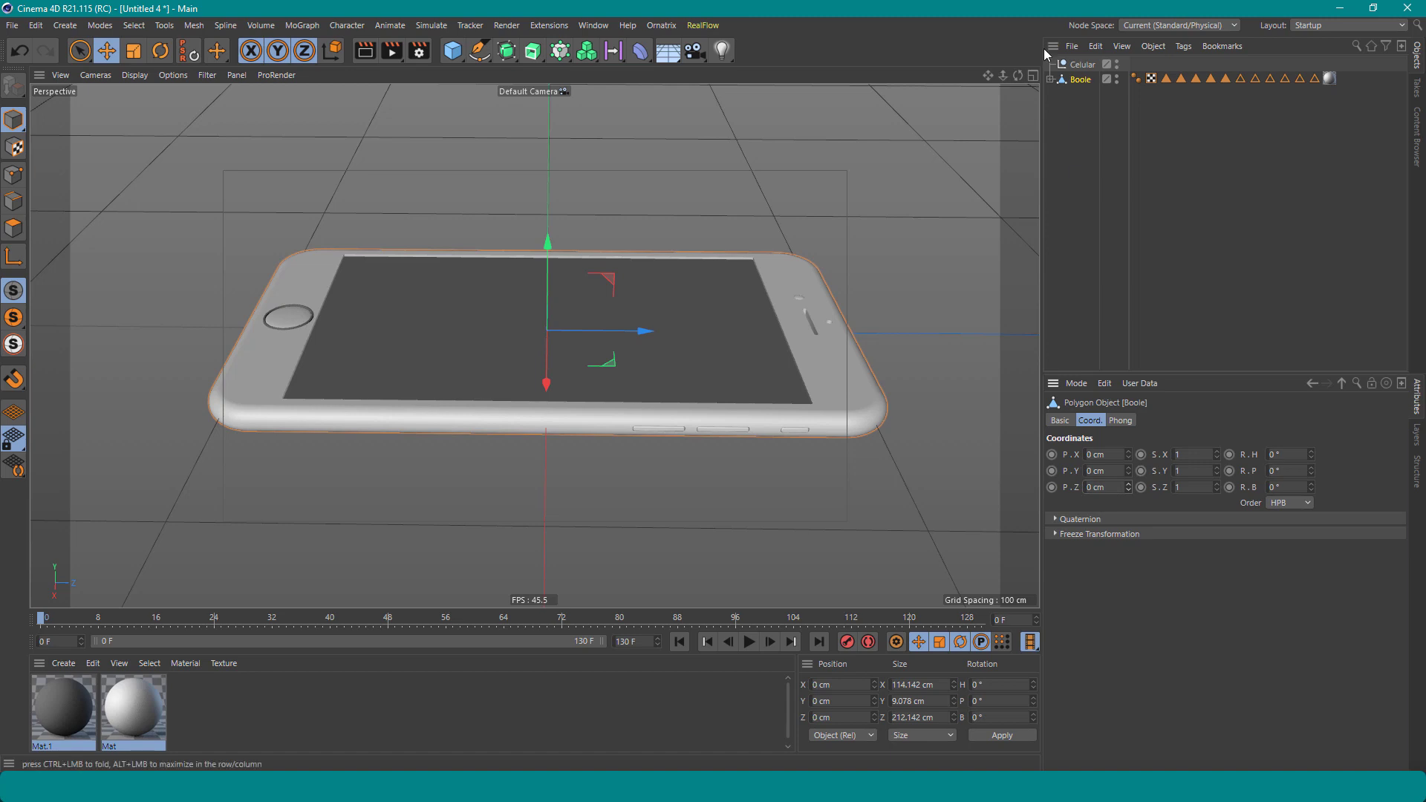
pyautogui.click(1081, 65)
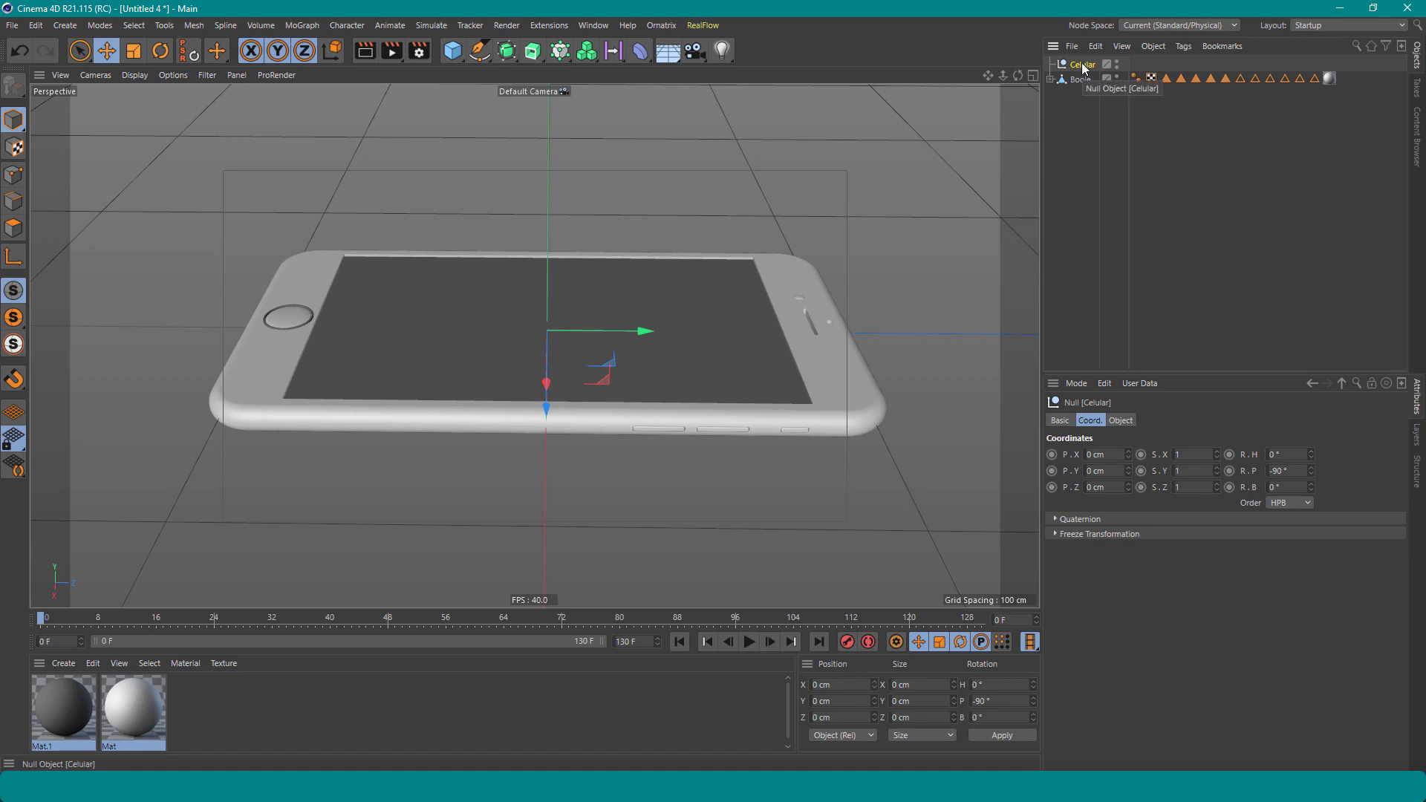
# Delete the old Celular null and move Boole's five parts to the top level
pyautogui.press('Delete')
pyautogui.click(1051, 65)
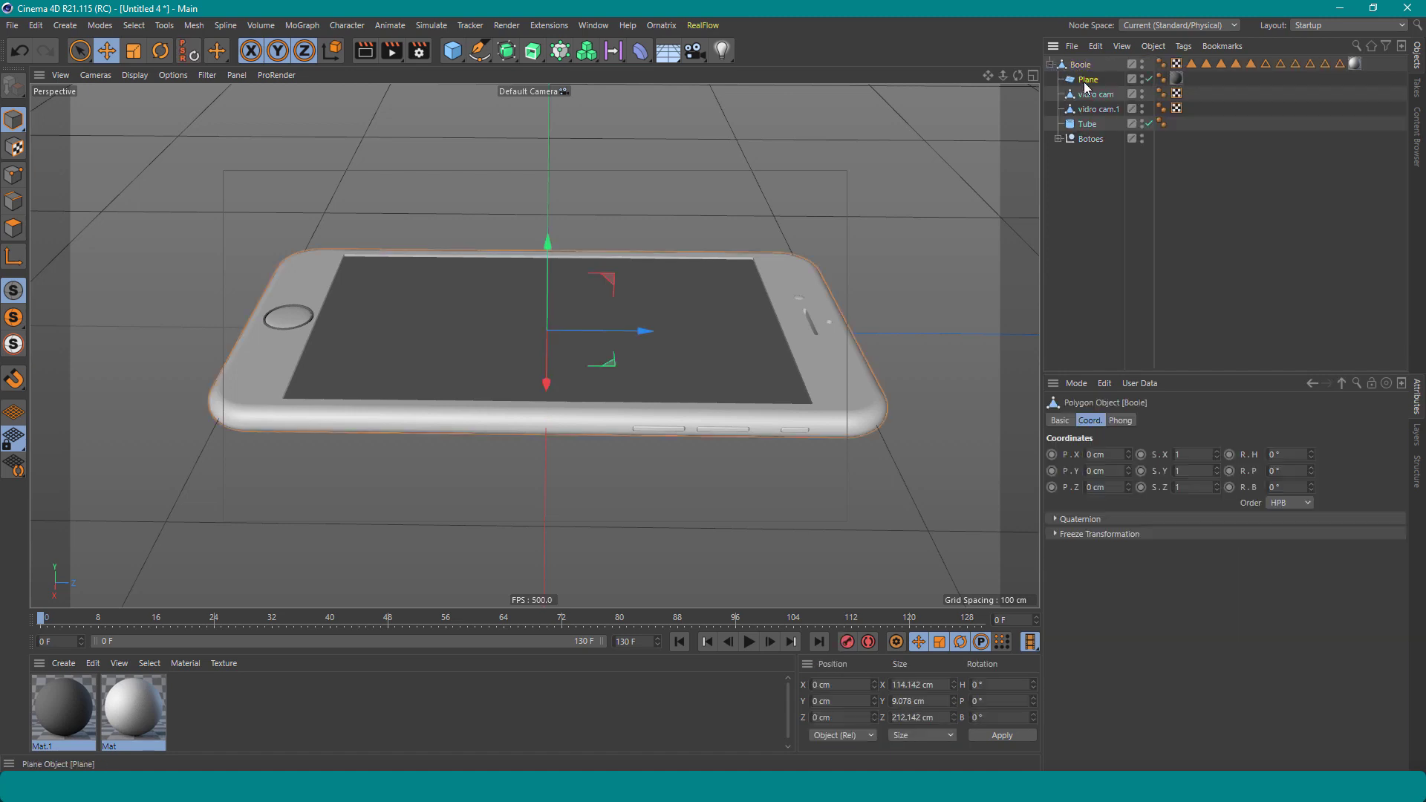
pyautogui.click(1094, 139)
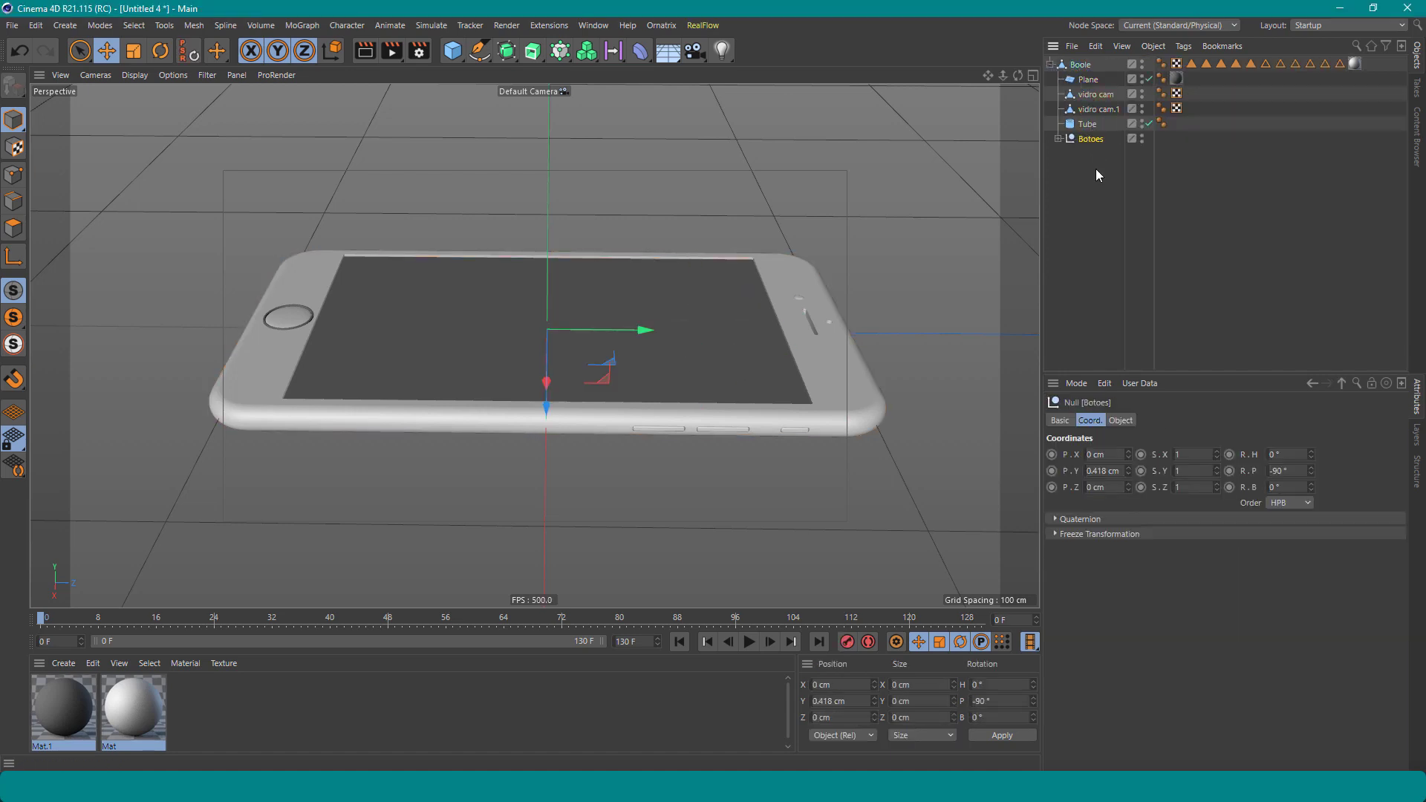
pyautogui.moveTo(1102, 170)
pyautogui.mouseDown()
pyautogui.moveTo(1085, 78)
pyautogui.moveTo(1096, 175)
pyautogui.mouseUp()
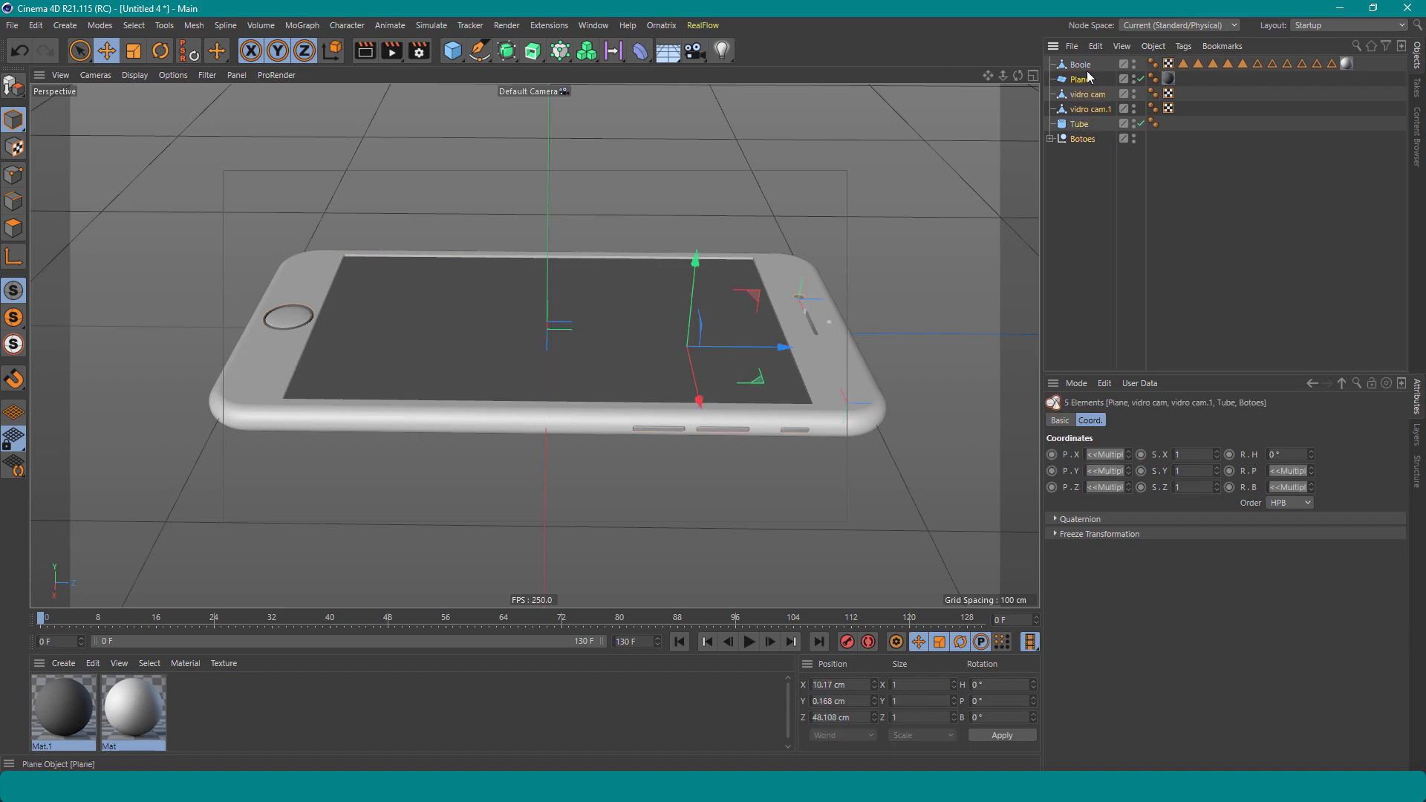
pyautogui.click(1083, 66)
# Wrap Boole and the five parts in a new null named Celular
pyautogui.rightClick(1085, 67)
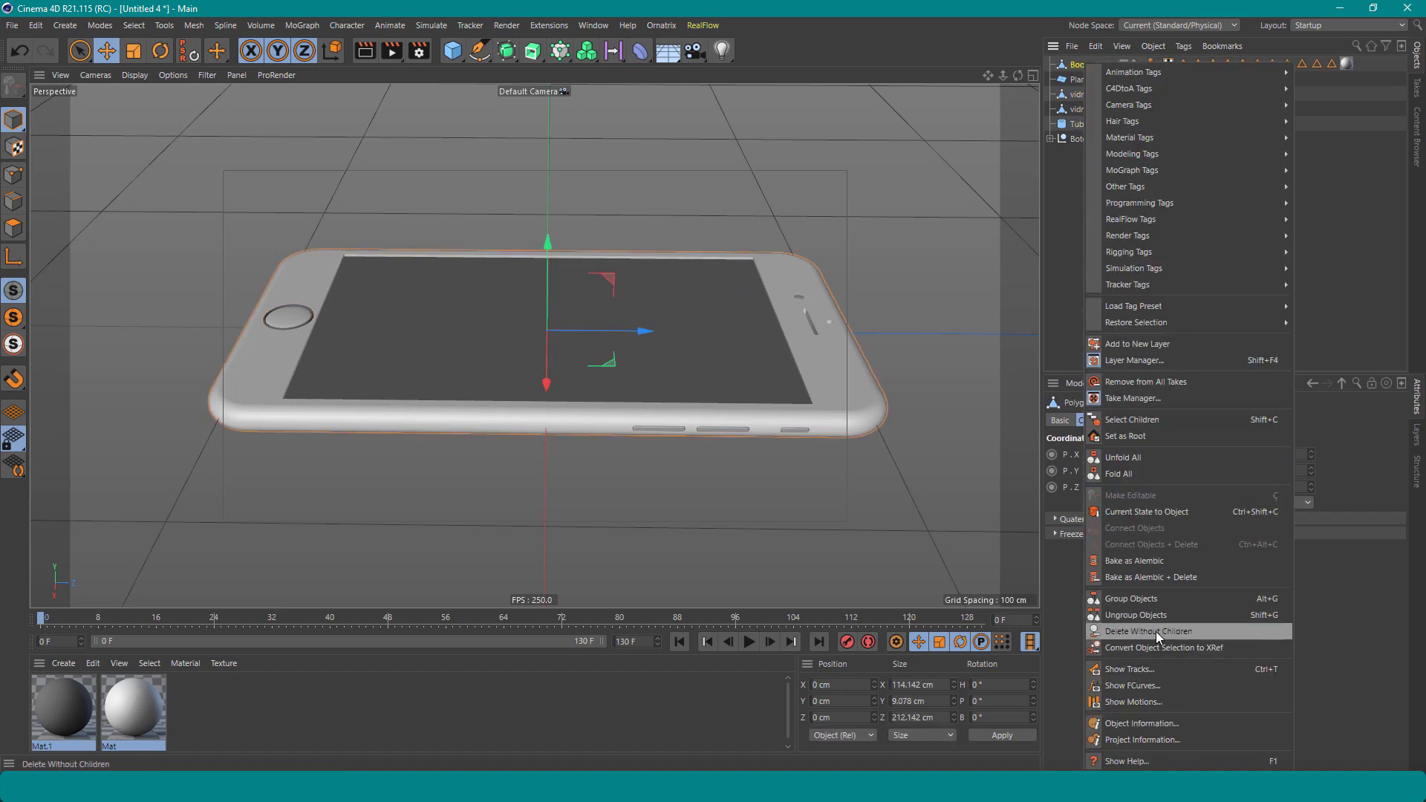
pyautogui.click(1135, 600)
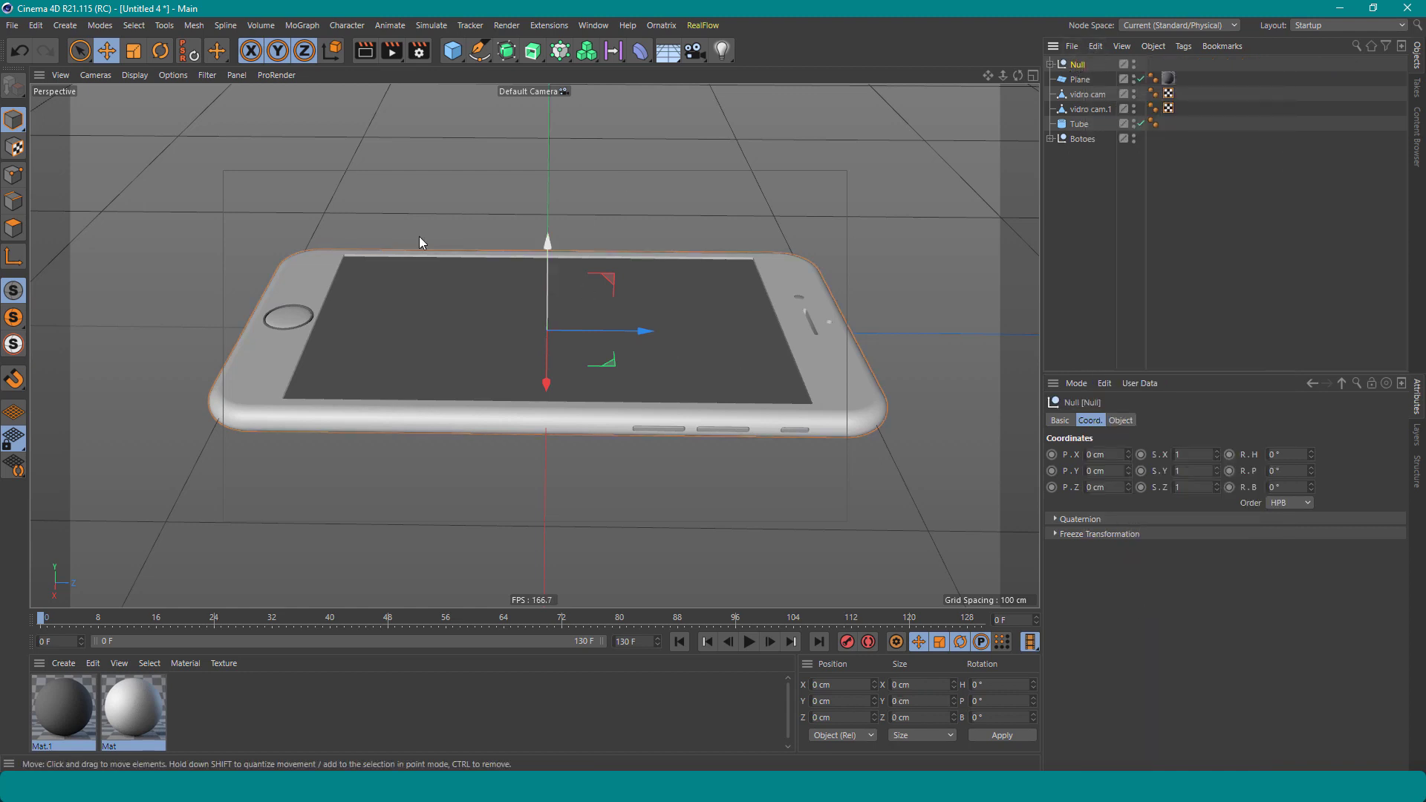
pyautogui.click(1079, 78)
pyautogui.keyDown('shift'); pyautogui.click(1081, 138); pyautogui.keyUp('shift')
pyautogui.moveTo(1084, 95); pyautogui.dragTo(1063, 67)
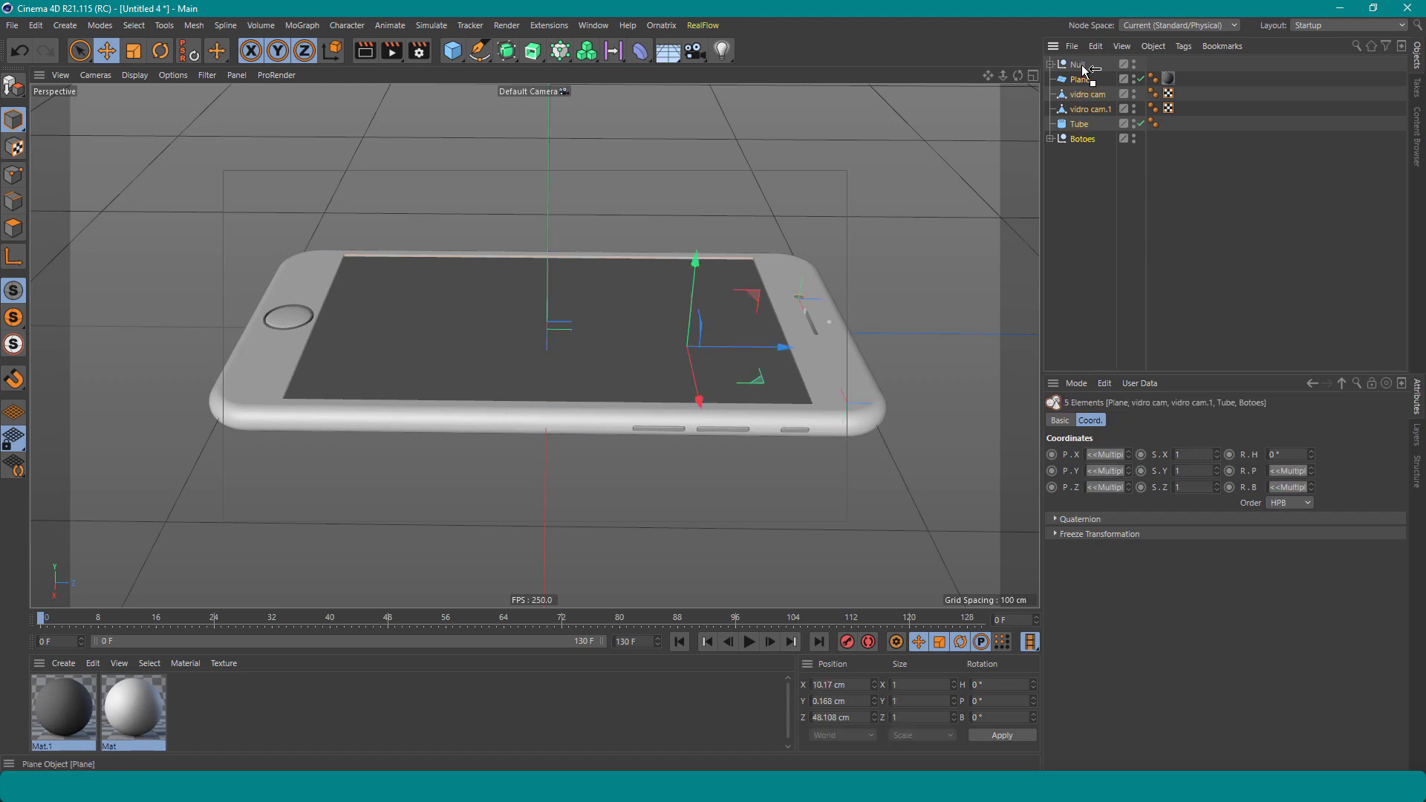
pyautogui.click(1051, 64)
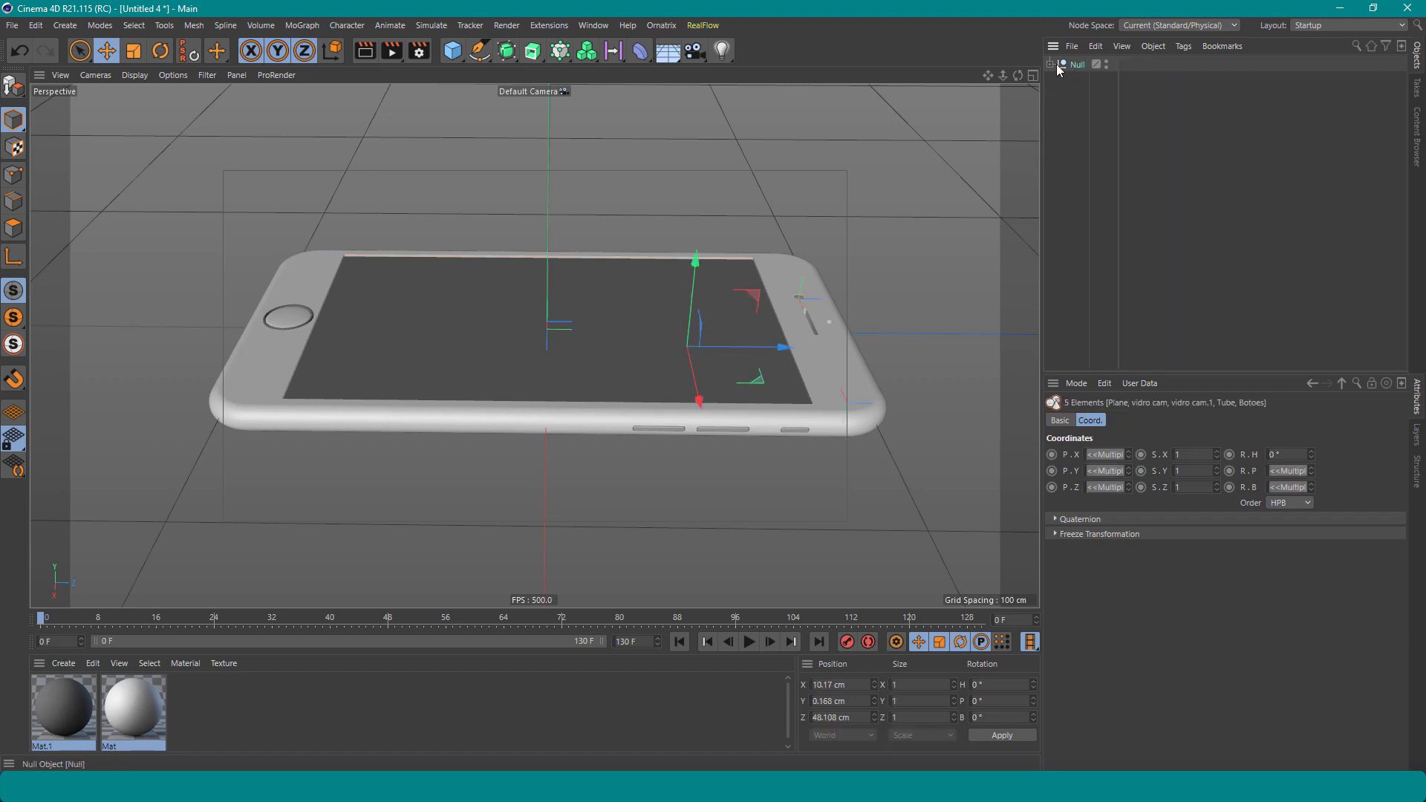
pyautogui.doubleClick(1078, 65)
pyautogui.write('Celul')
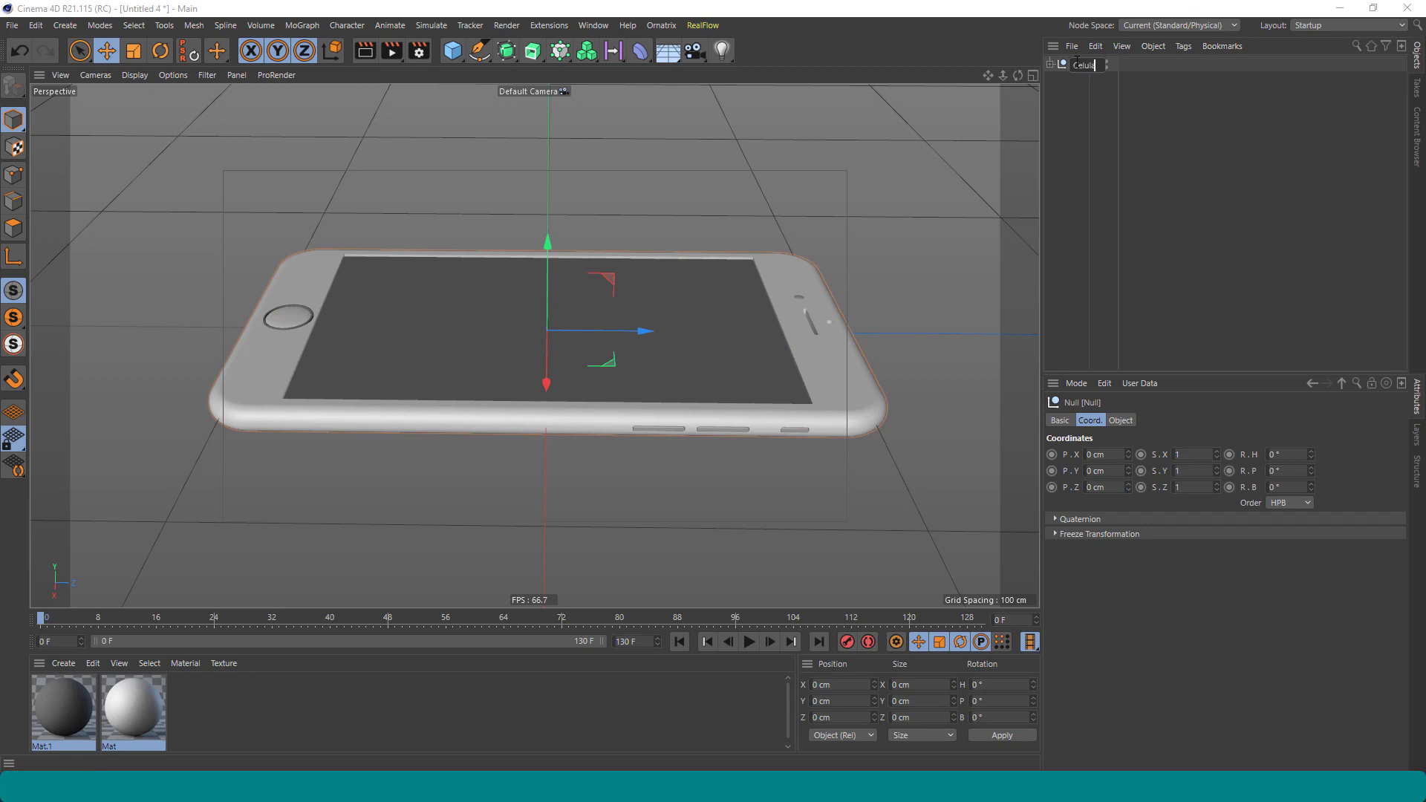
pyautogui.write('ar')
pyautogui.press('Return')
pyautogui.click(1062, 86)
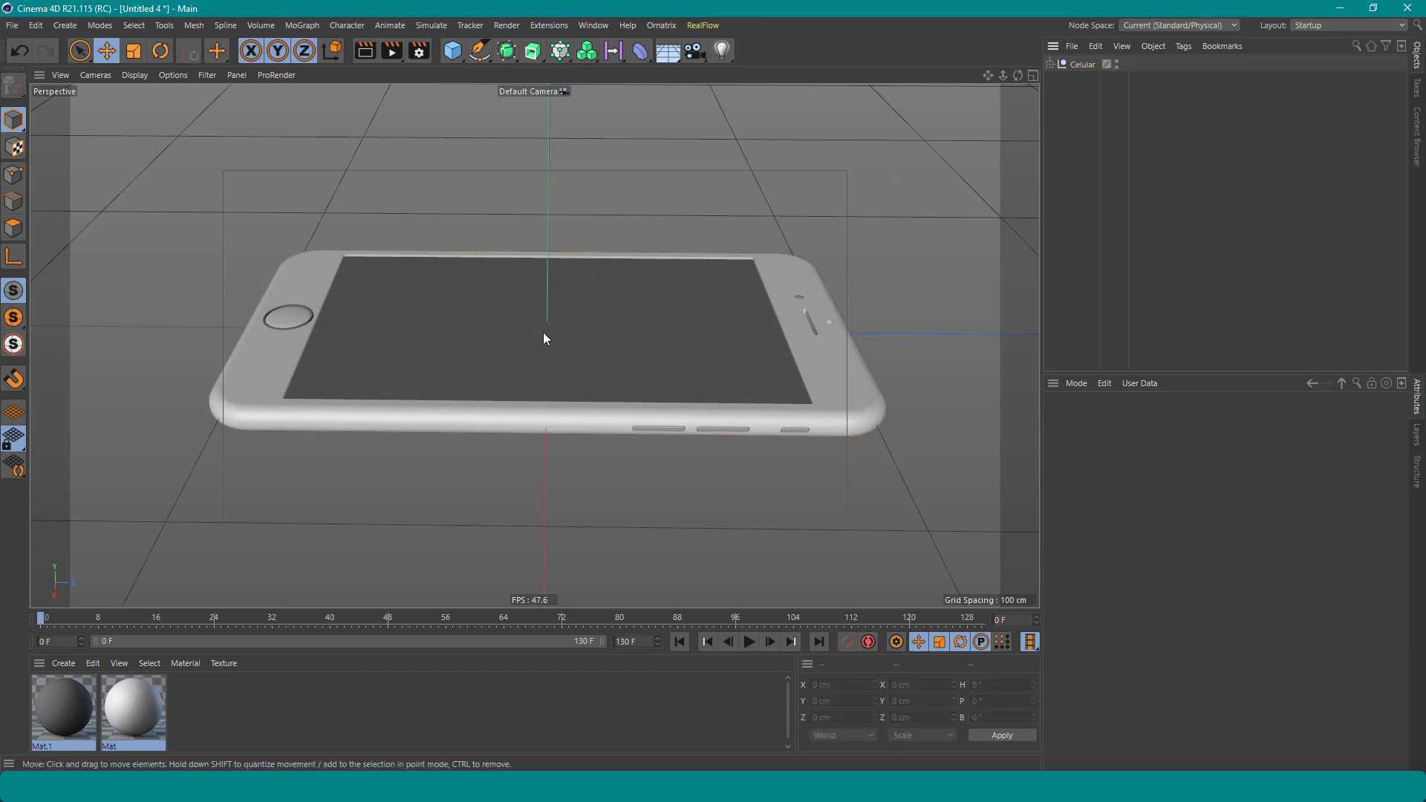
pyautogui.click(273, 386)
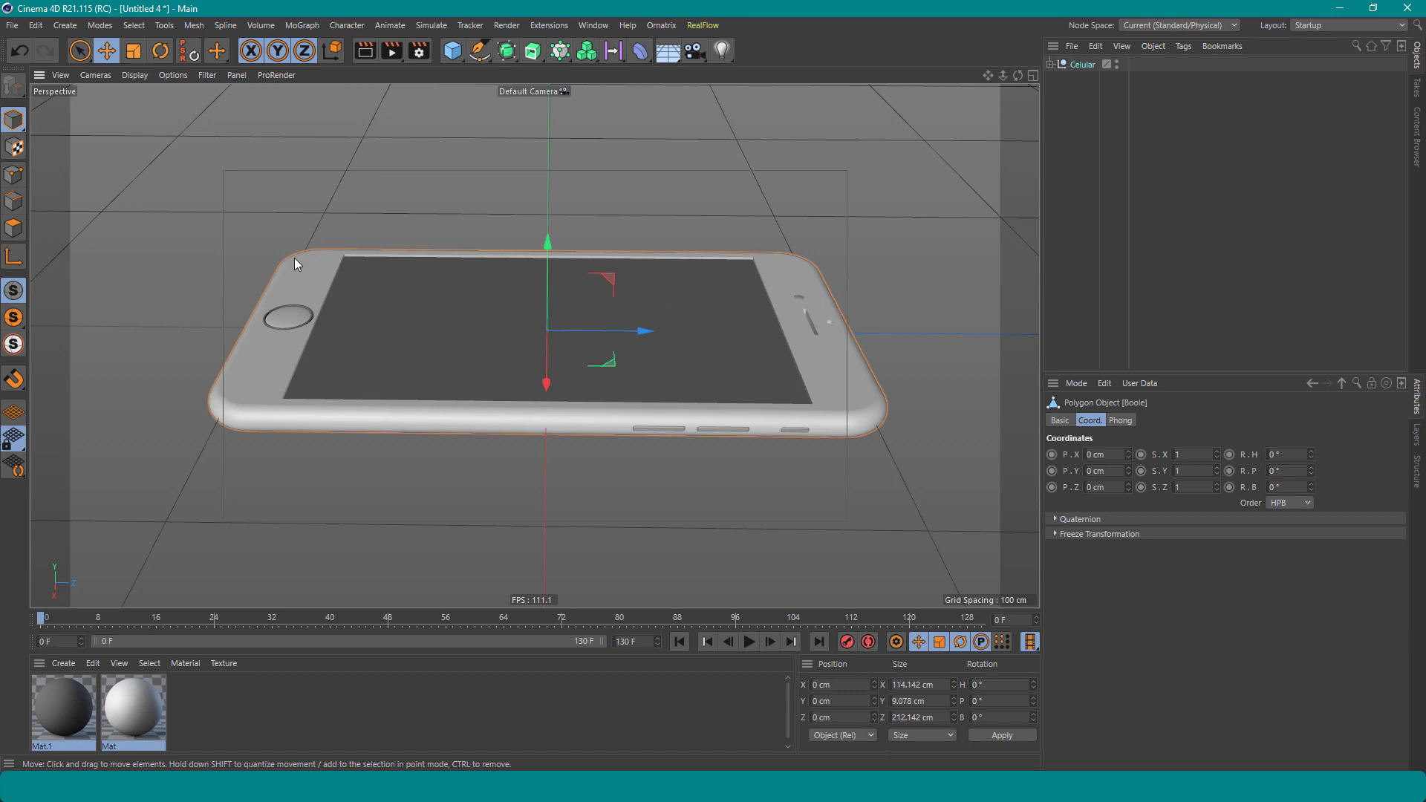
pyautogui.moveTo(463, 369)
pyautogui.keyDown('alt'); pyautogui.mouseDown()
pyautogui.moveTo(511, 333)
pyautogui.moveTo(565, 355)
pyautogui.mouseUp(); pyautogui.keyUp('alt')
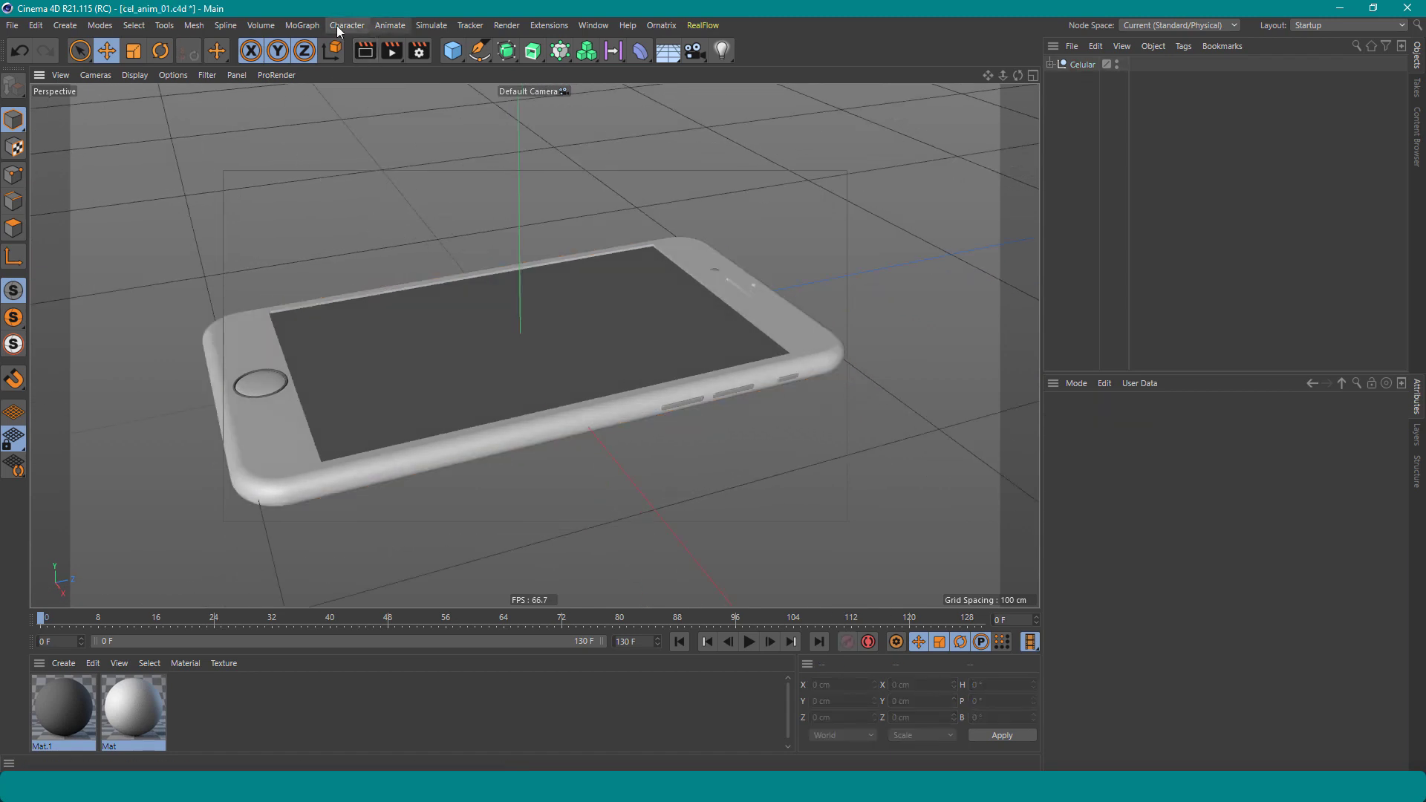
# Add a MoText object reading "Text" and rotate it 90° in heading
pyautogui.click(309, 26)
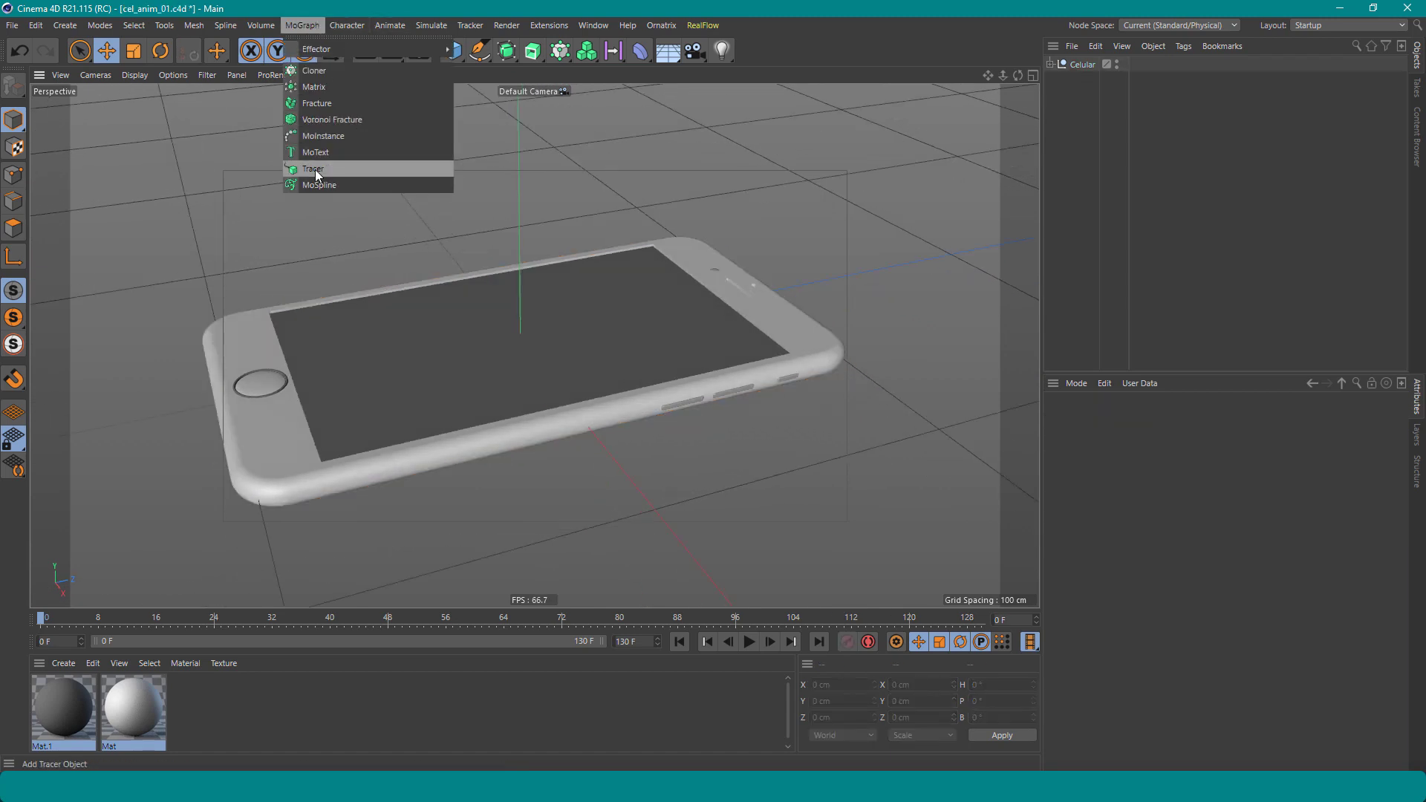
pyautogui.click(320, 156)
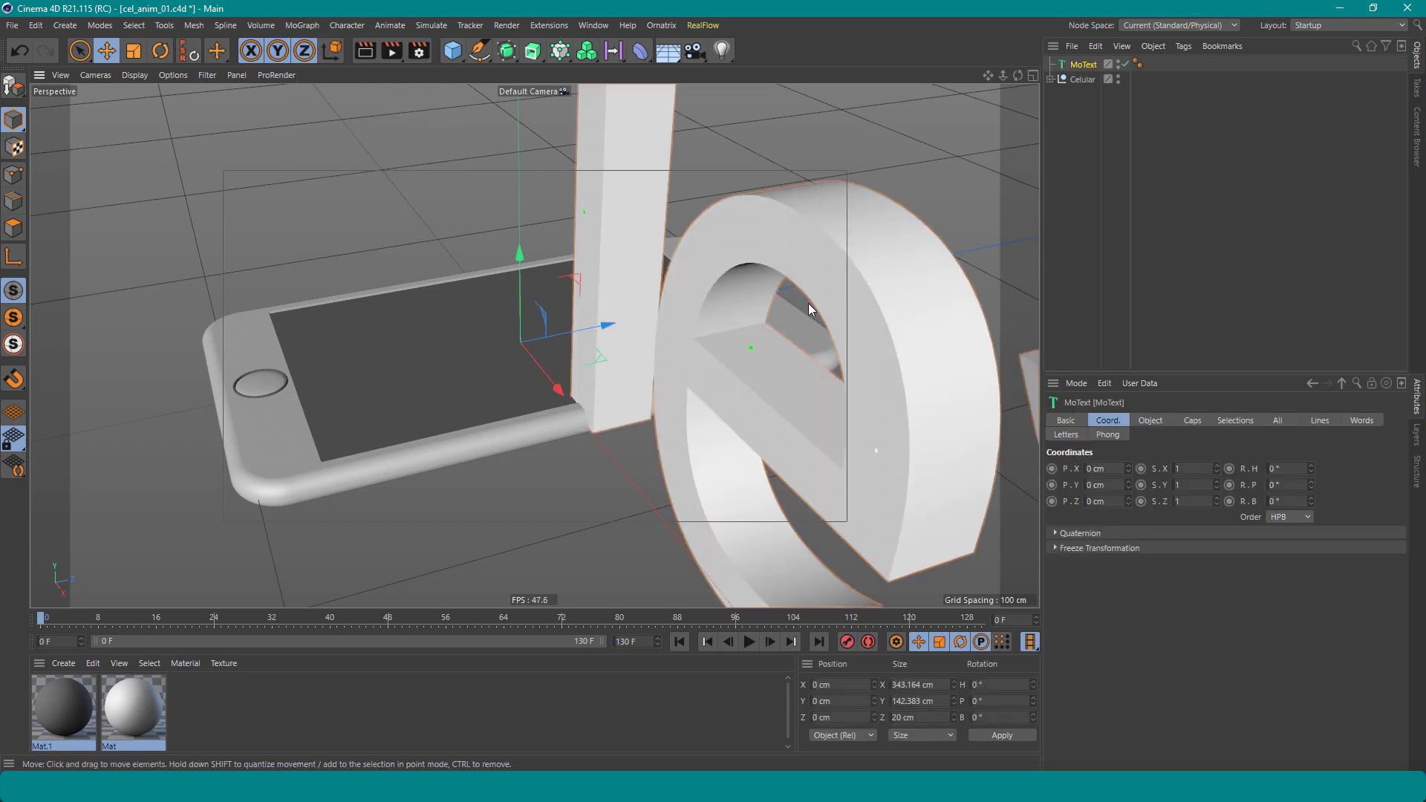
pyautogui.press('r')
pyautogui.moveTo(505, 385); pyautogui.dragTo(602, 354)
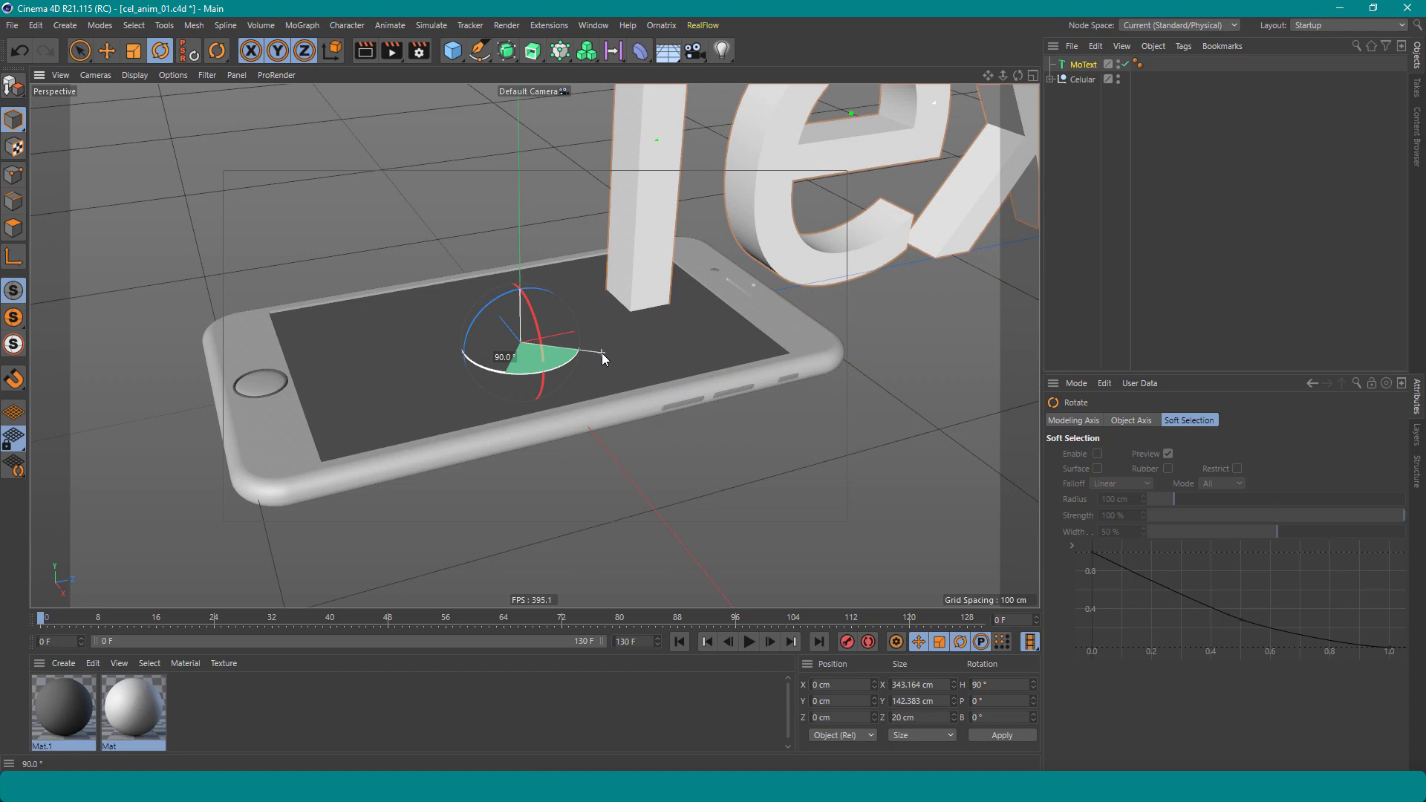
pyautogui.moveTo(880, 199)
pyautogui.keyDown('alt'); pyautogui.mouseDown()
pyautogui.moveTo(778, 296)
pyautogui.moveTo(801, 234)
pyautogui.moveTo(863, 206)
pyautogui.mouseUp(); pyautogui.keyUp('alt')
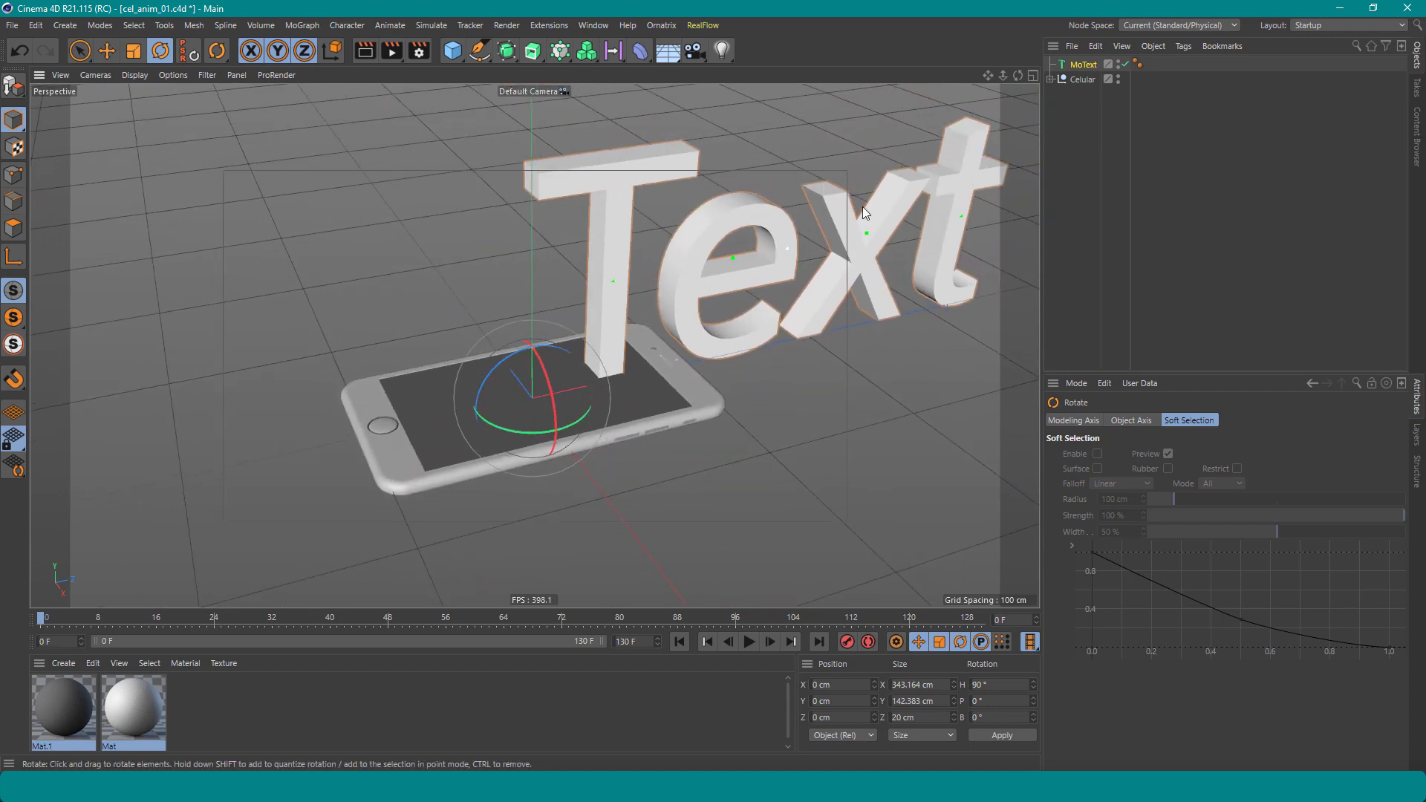
pyautogui.click(1086, 65)
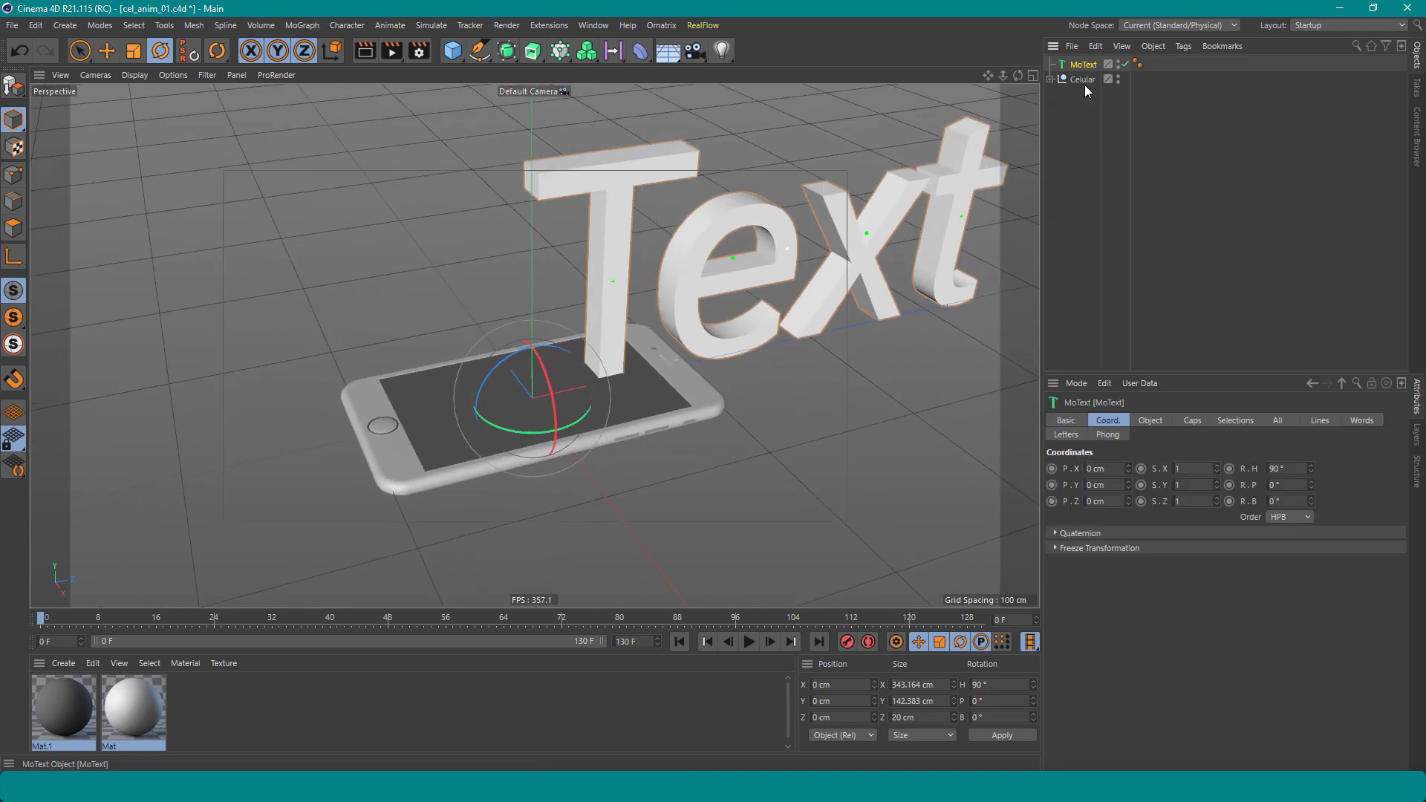
# Centre-align the MoText and change its wording to PROMOÇÃO
pyautogui.click(1152, 420)
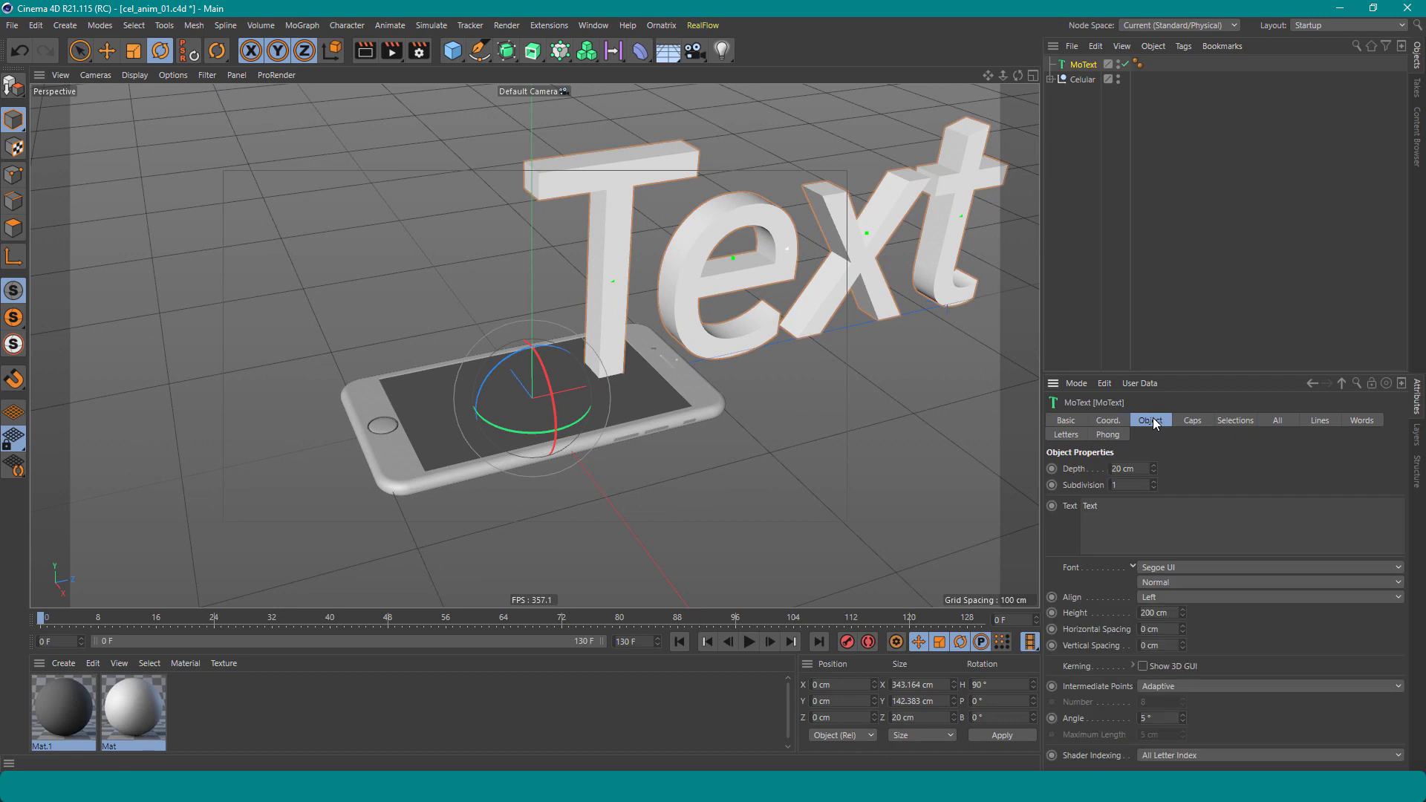
pyautogui.click(1169, 599)
pyautogui.click(1170, 631)
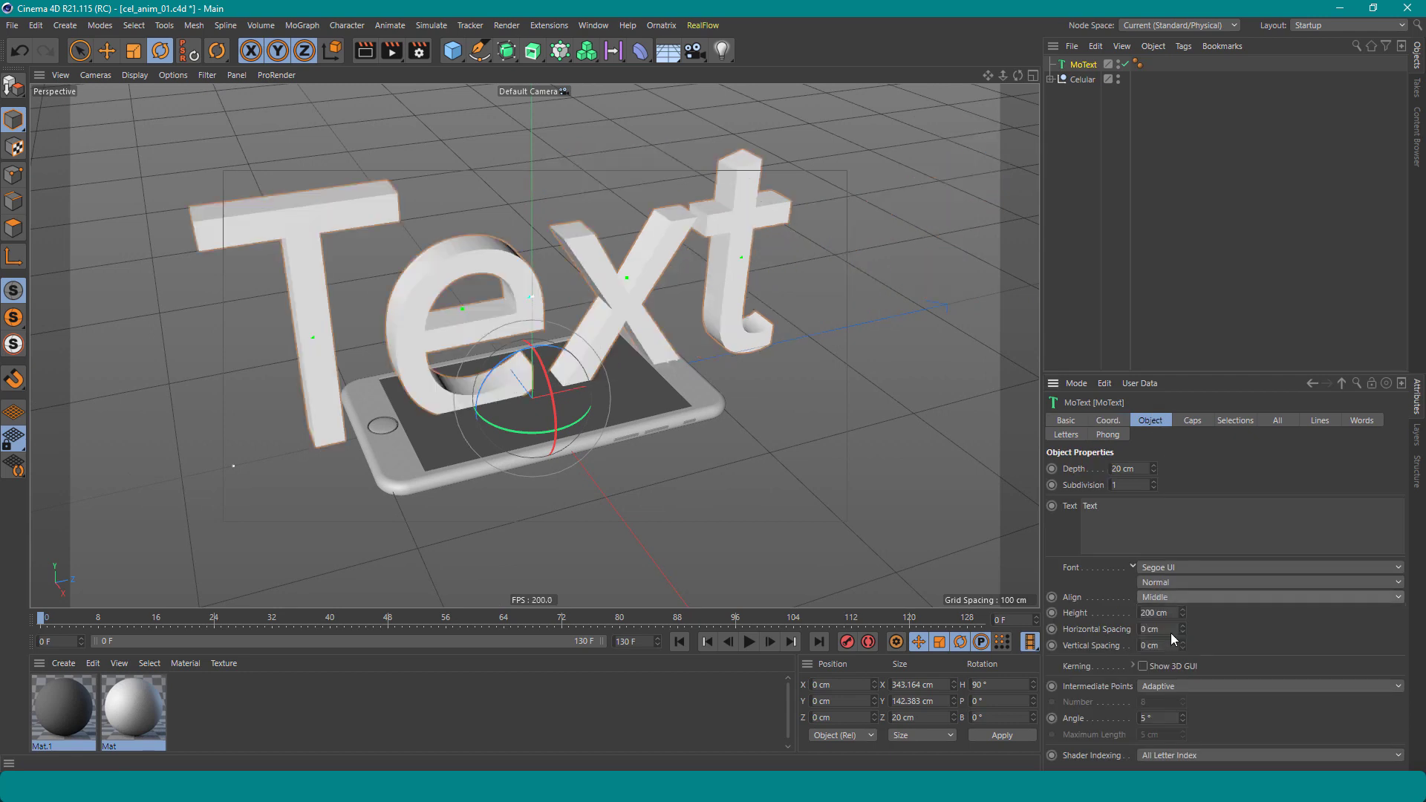
pyautogui.click(1111, 512)
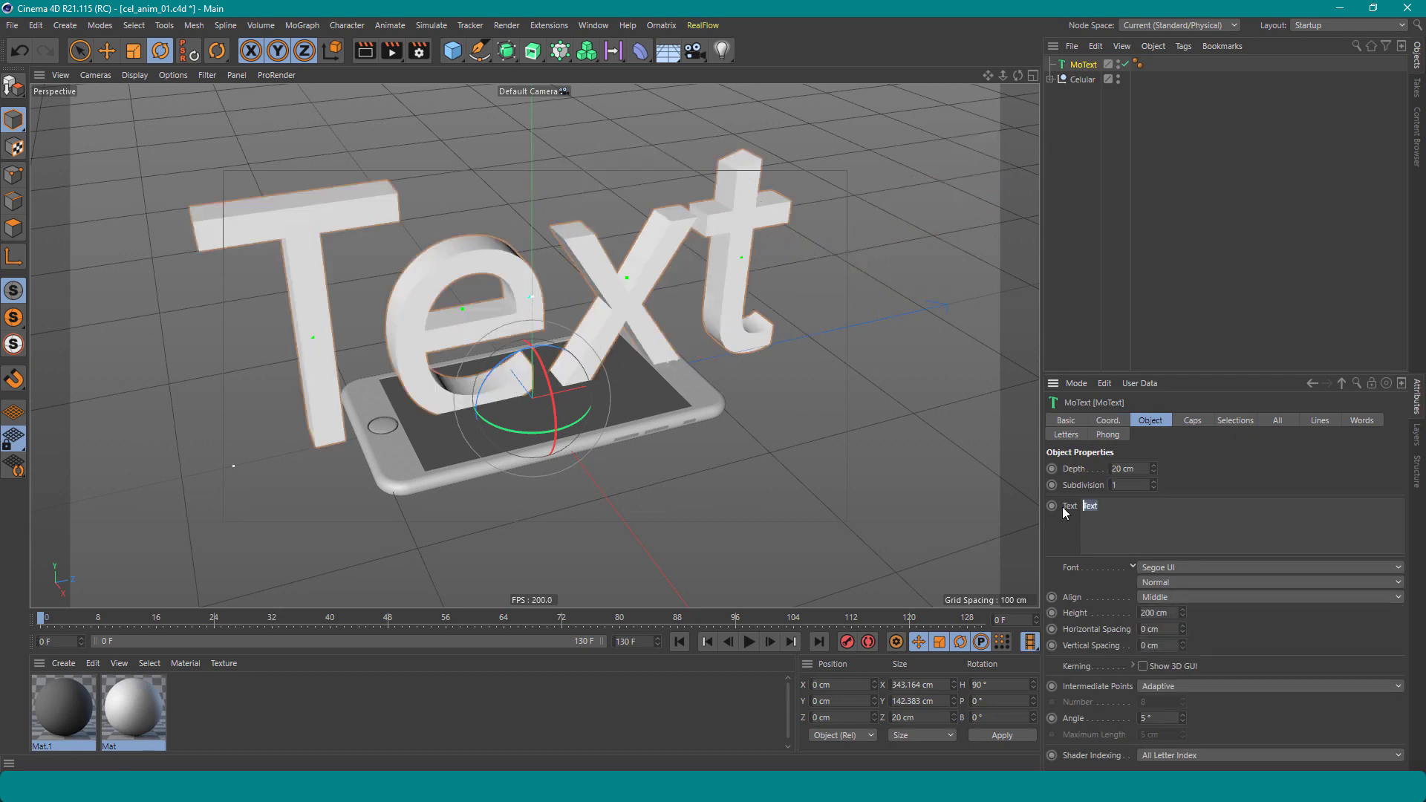
pyautogui.write('PROMOC')
pyautogui.write('ÃO')
pyautogui.click(1259, 470)
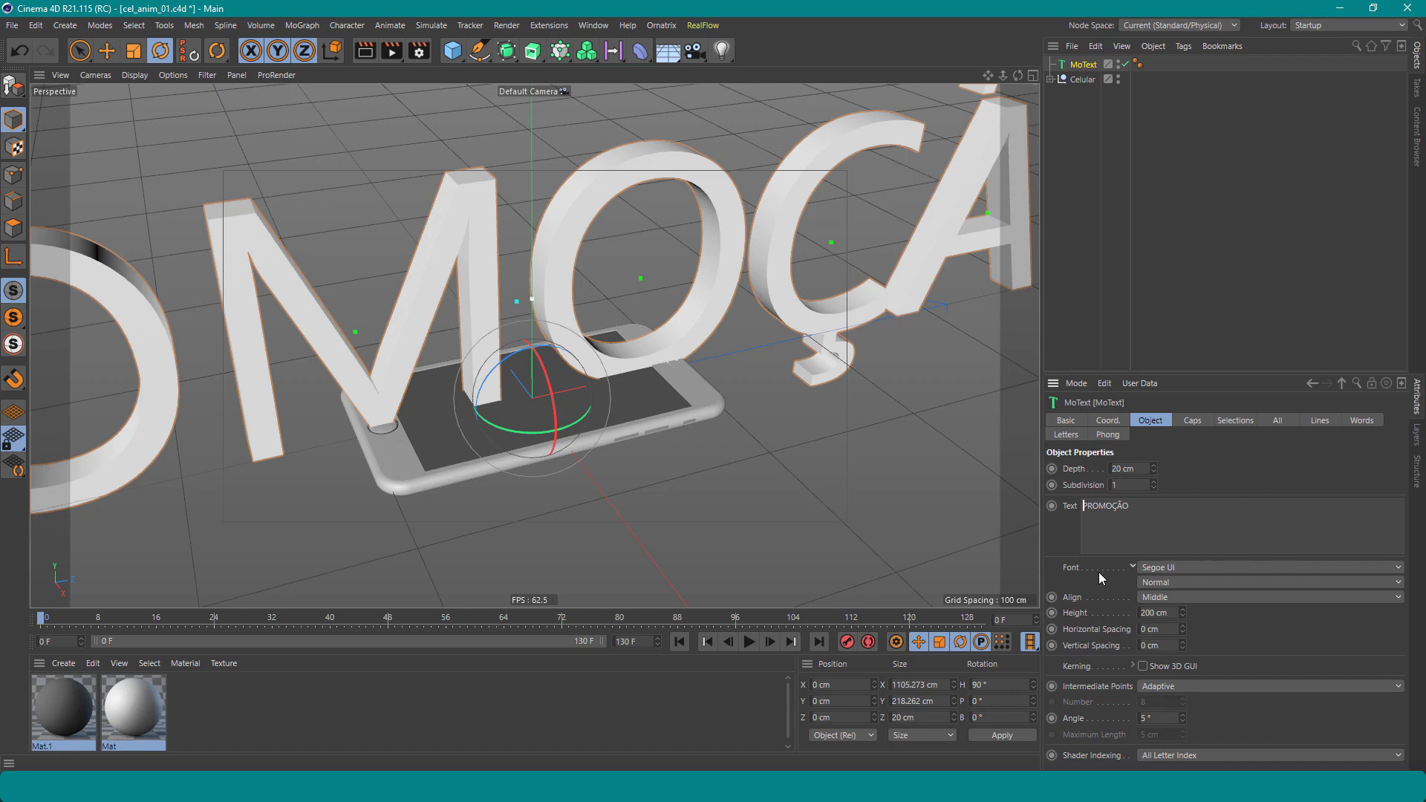
# Set the MoText font to Segoe UI Black in Regular style
pyautogui.click(1400, 569)
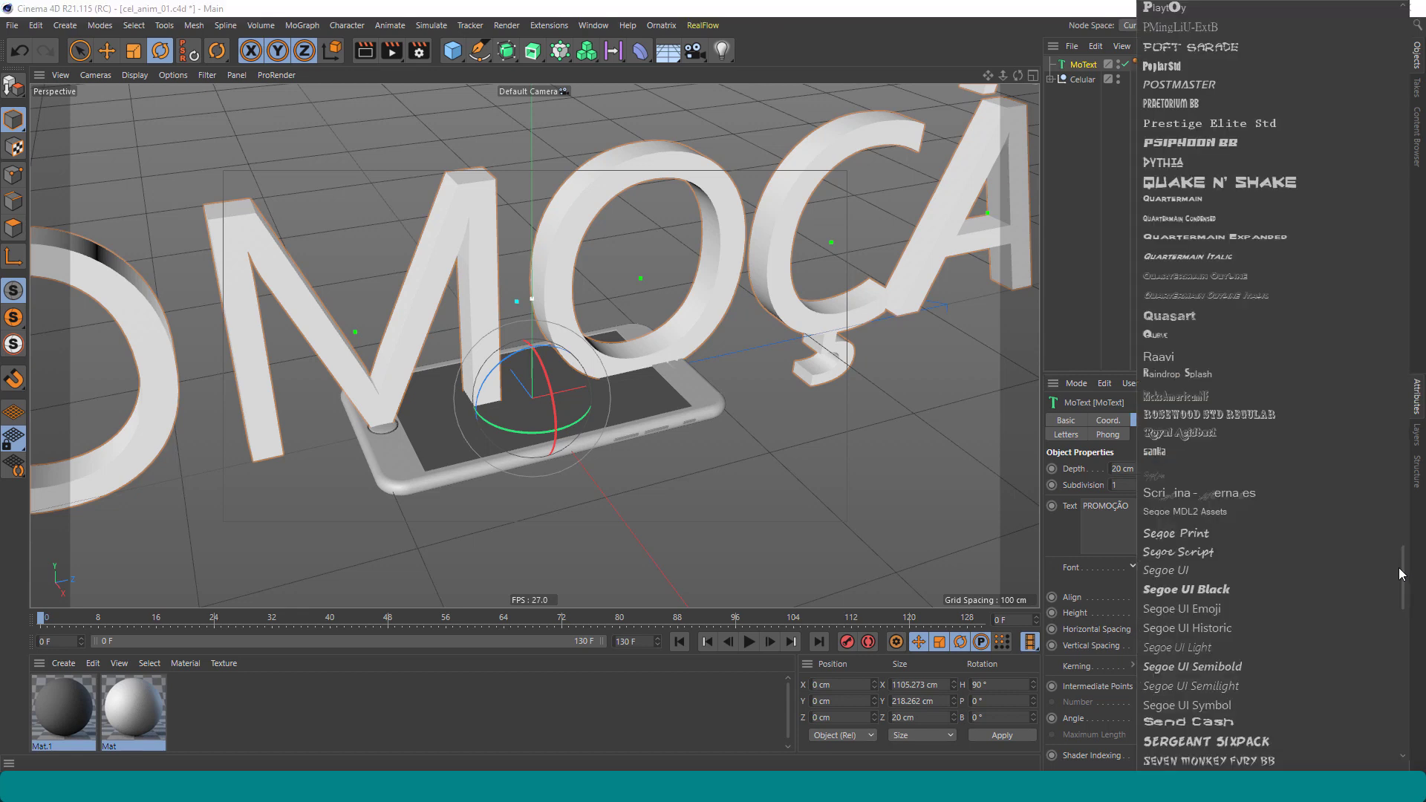
pyautogui.click(1190, 590)
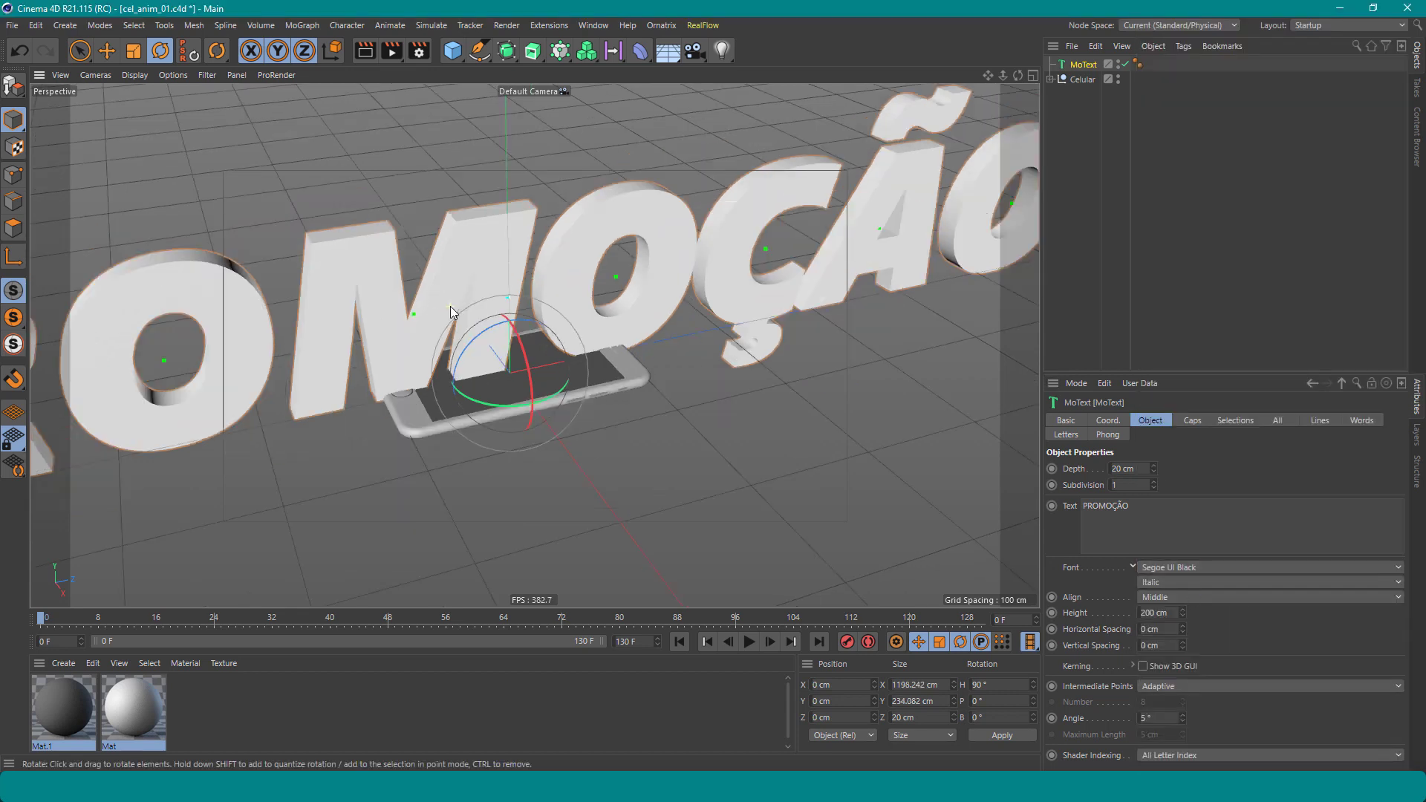
pyautogui.scroll(-5, 450, 306)
pyautogui.click(1179, 582)
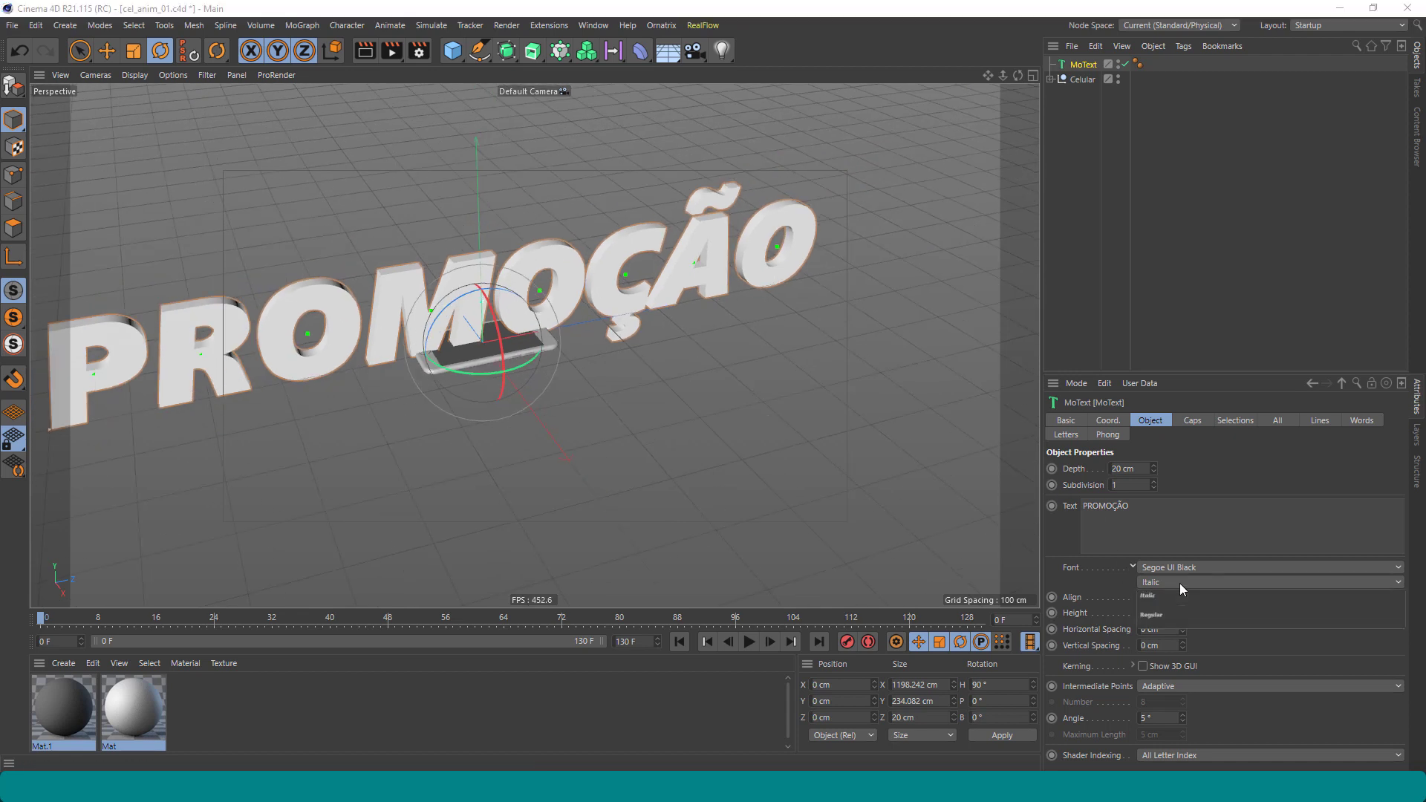
pyautogui.click(1163, 614)
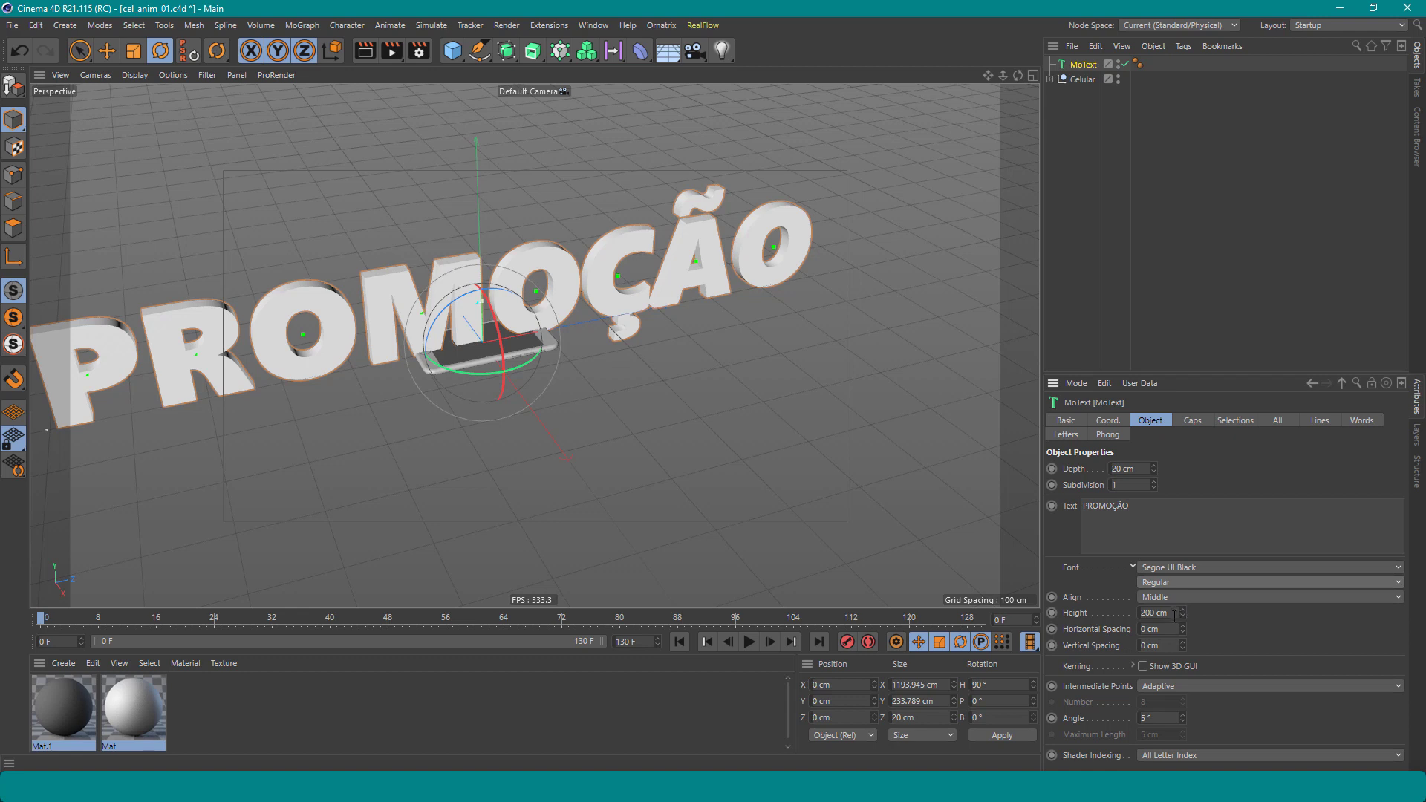
# Change the MoText Height to 22 cm and Depth to 4 cm, then frame the phone
pyautogui.moveTo(1171, 612); pyautogui.dragTo(1097, 630)
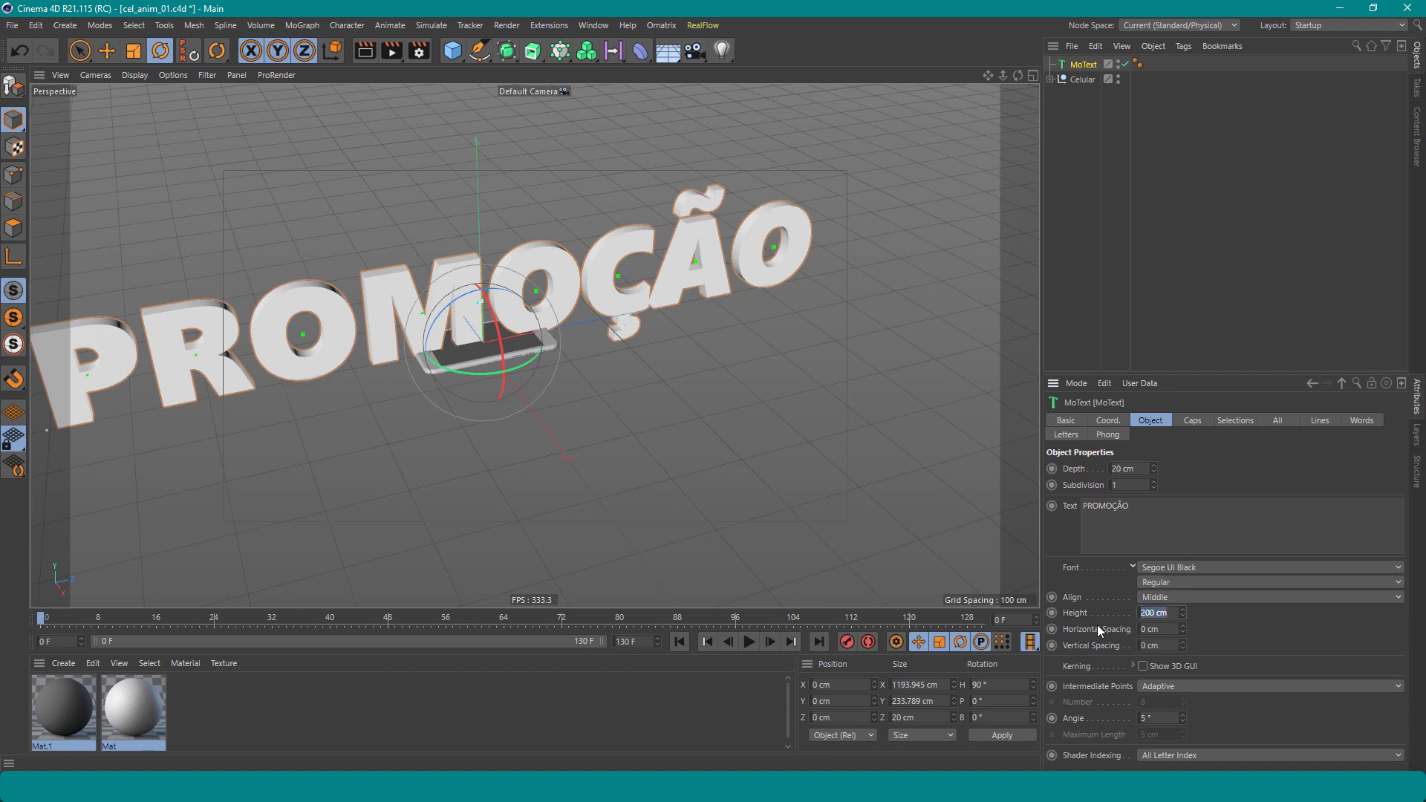
pyautogui.write('22')
pyautogui.press('Return')
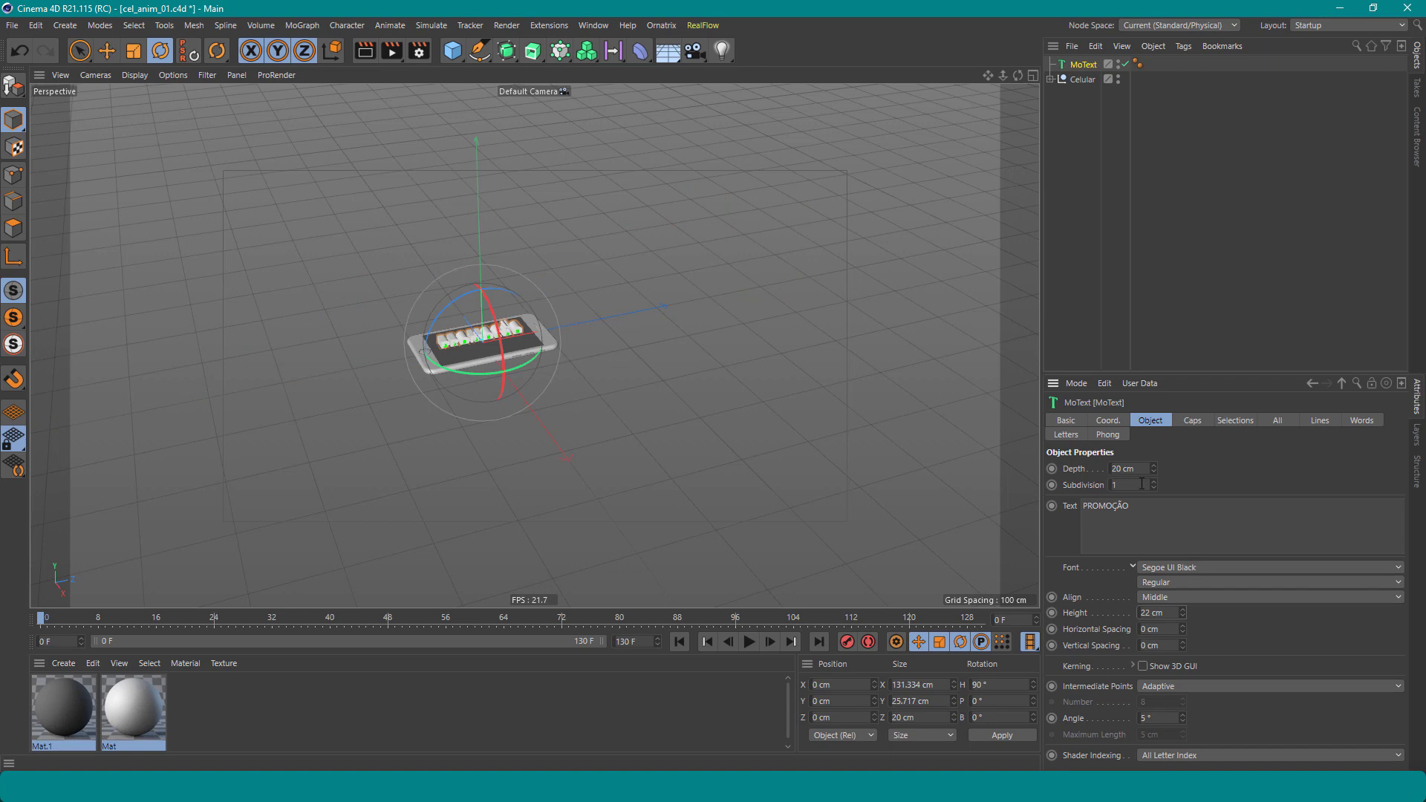
pyautogui.moveTo(1138, 470); pyautogui.dragTo(1088, 471)
pyautogui.write('4')
pyautogui.press('Return')
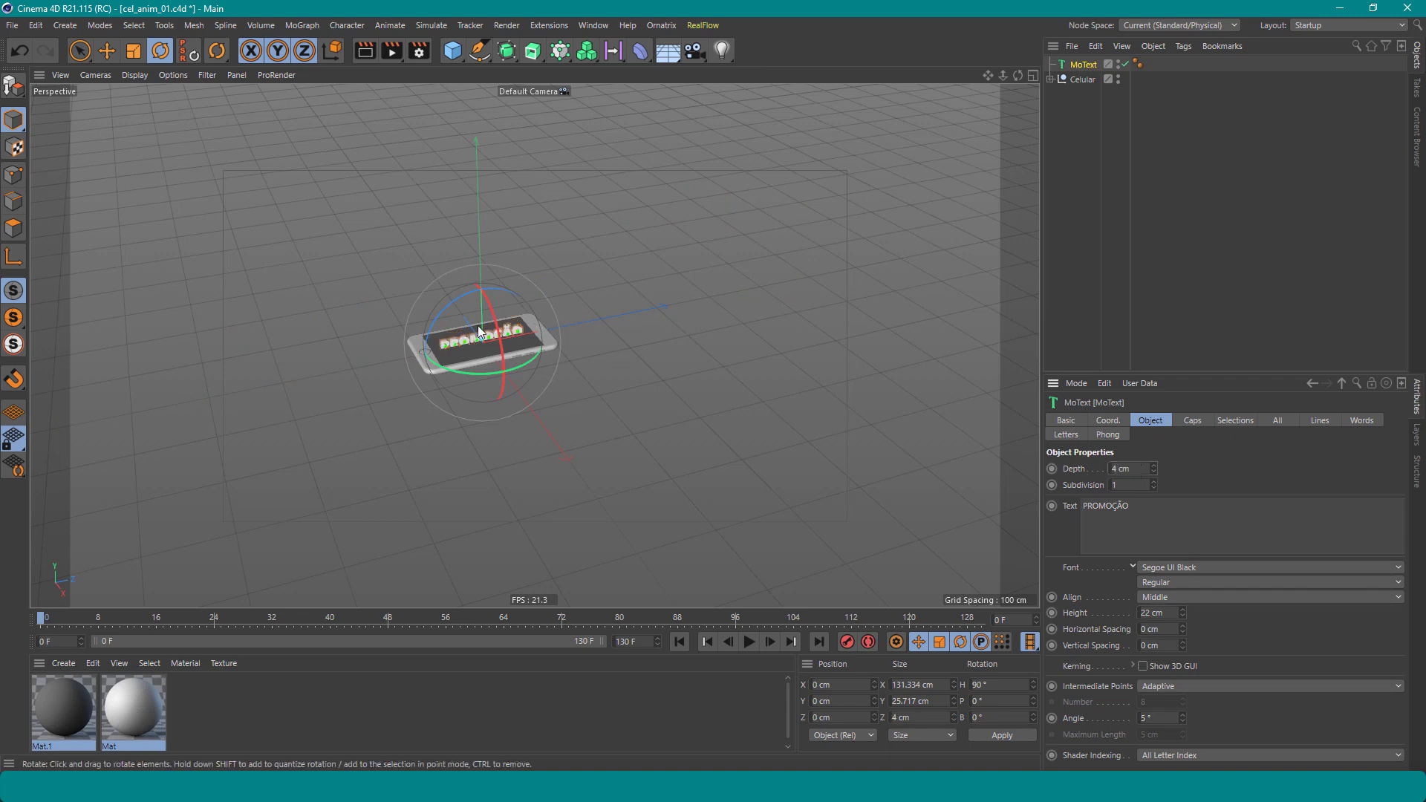
pyautogui.scroll(2, 548, 335)
pyautogui.scroll(2, 548, 336)
pyautogui.scroll(1, 564, 342)
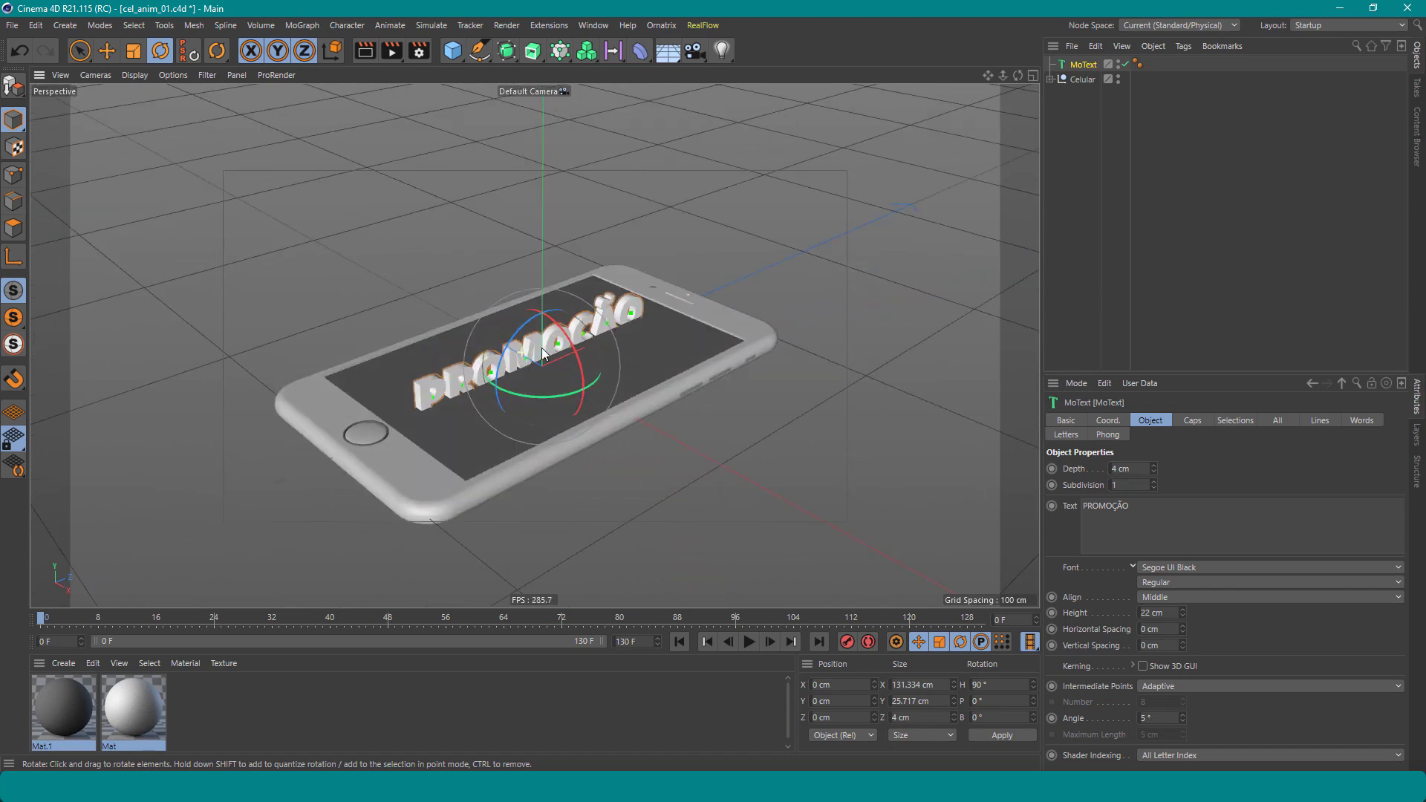
pyautogui.scroll(3, 582, 349)
pyautogui.moveTo(564, 346)
pyautogui.keyDown('alt'); pyautogui.mouseDown()
pyautogui.moveTo(632, 344)
pyautogui.moveTo(654, 327)
pyautogui.moveTo(574, 318)
pyautogui.mouseUp(); pyautogui.keyUp('alt')
# Pitch the PROMOÇÃO text -90° and move it up and along X over the phone screen
pyautogui.hotkey('ctrl', 'z')
pyautogui.hotkey('ctrl', 'z')
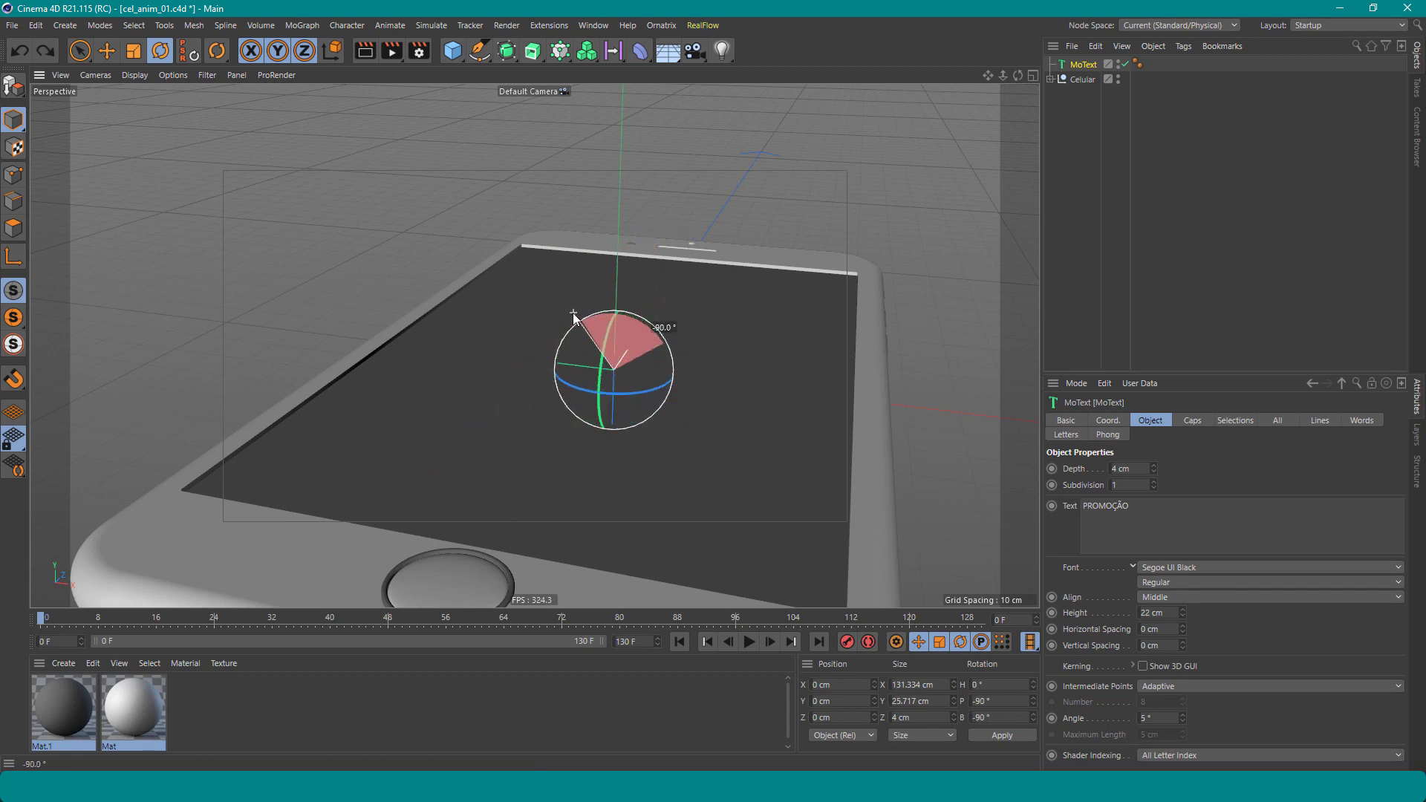
pyautogui.moveTo(574, 318); pyautogui.dragTo(587, 319)
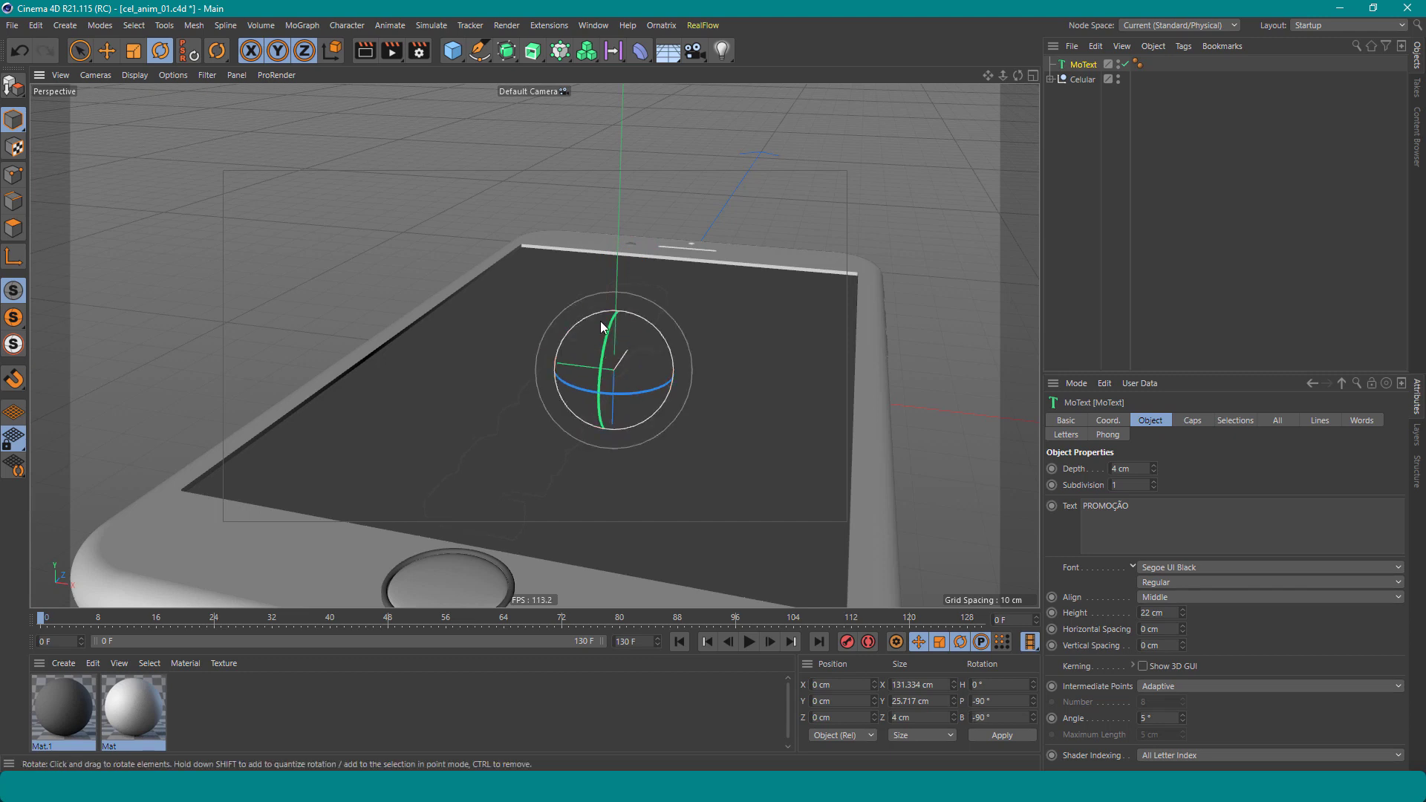
pyautogui.press('e')
pyautogui.moveTo(614, 430)
pyautogui.mouseDown()
pyautogui.moveTo(616, 399)
pyautogui.moveTo(462, 430)
pyautogui.moveTo(453, 485)
pyautogui.mouseUp()
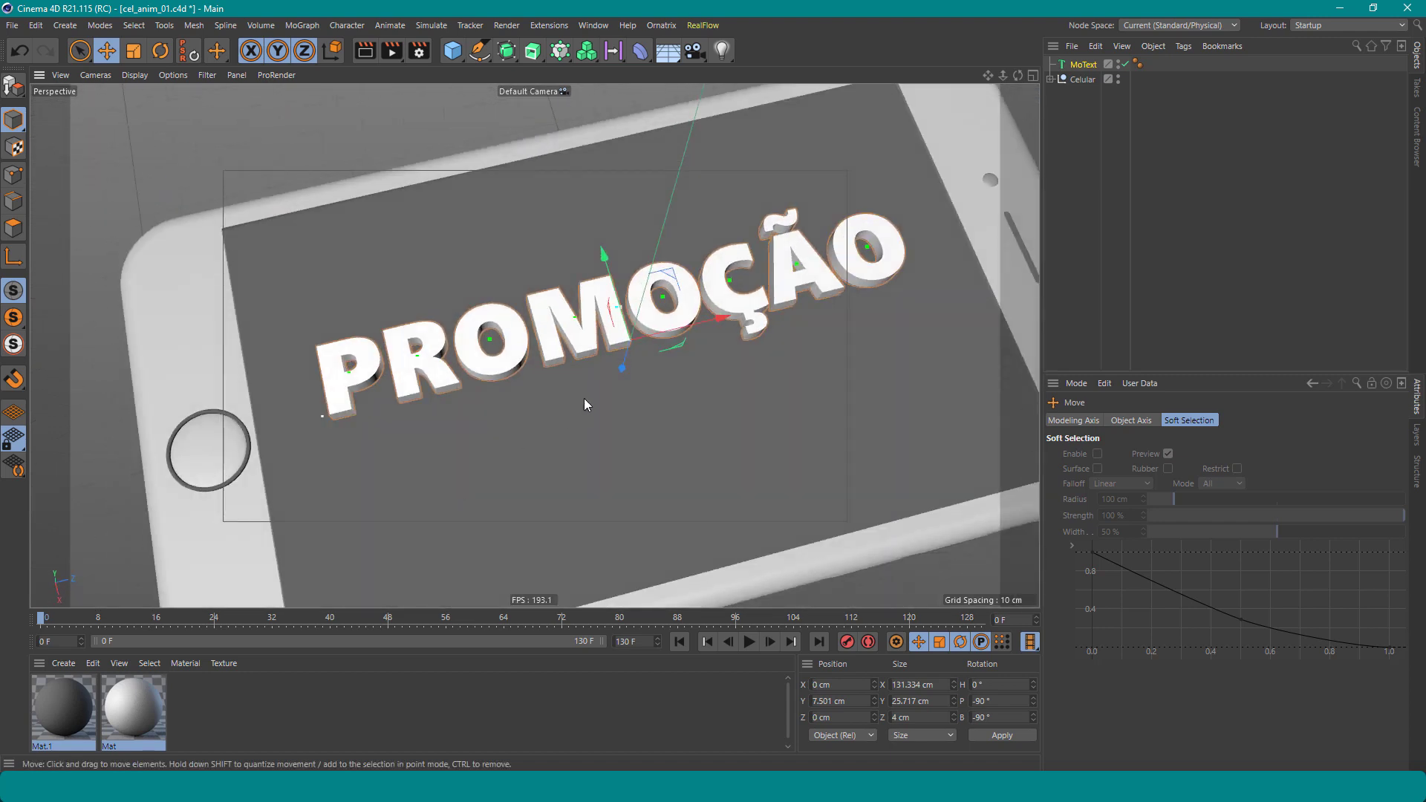
pyautogui.moveTo(583, 398)
pyautogui.keyDown('alt'); pyautogui.mouseDown()
pyautogui.moveTo(583, 425)
pyautogui.moveTo(500, 423)
pyautogui.mouseUp(); pyautogui.keyUp('alt')
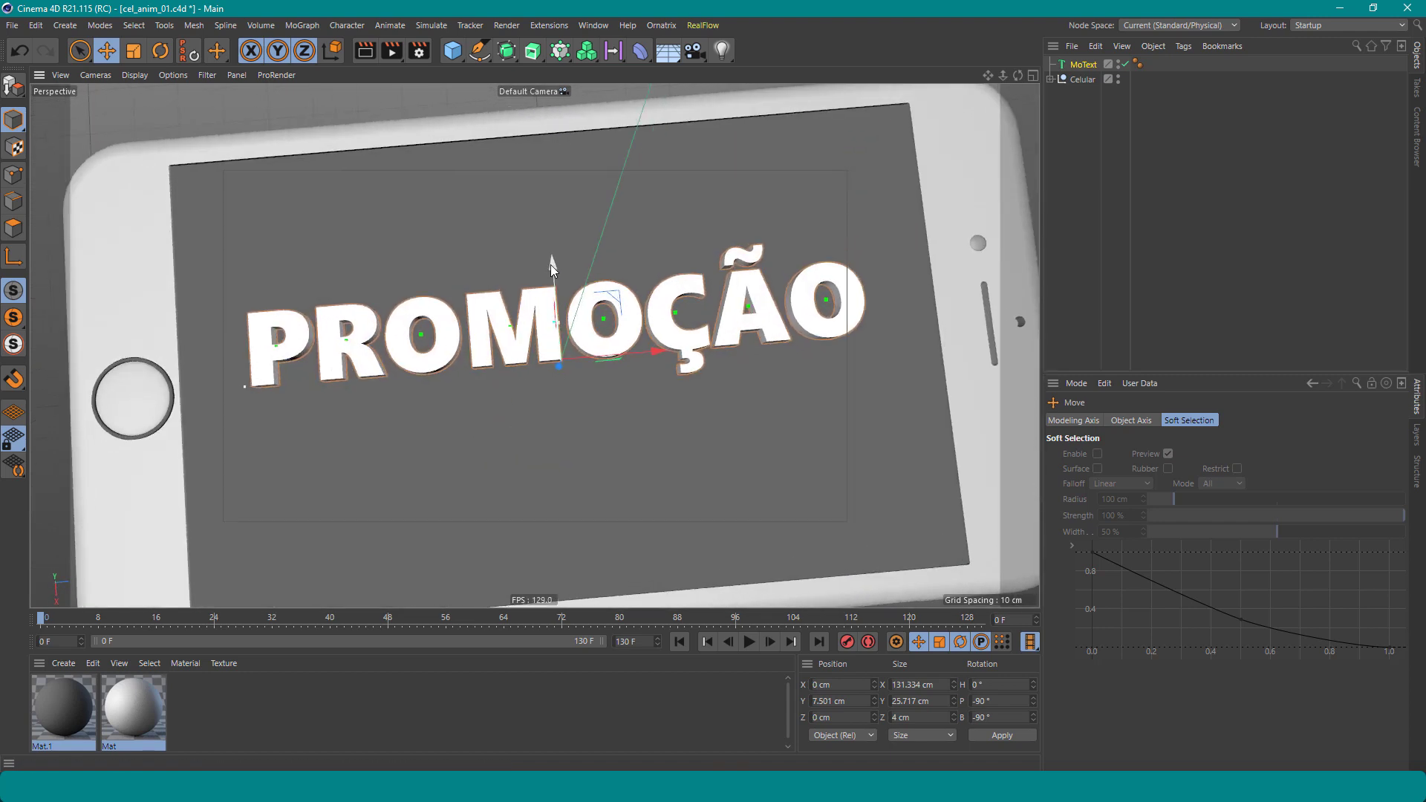
pyautogui.moveTo(551, 265); pyautogui.dragTo(566, 296)
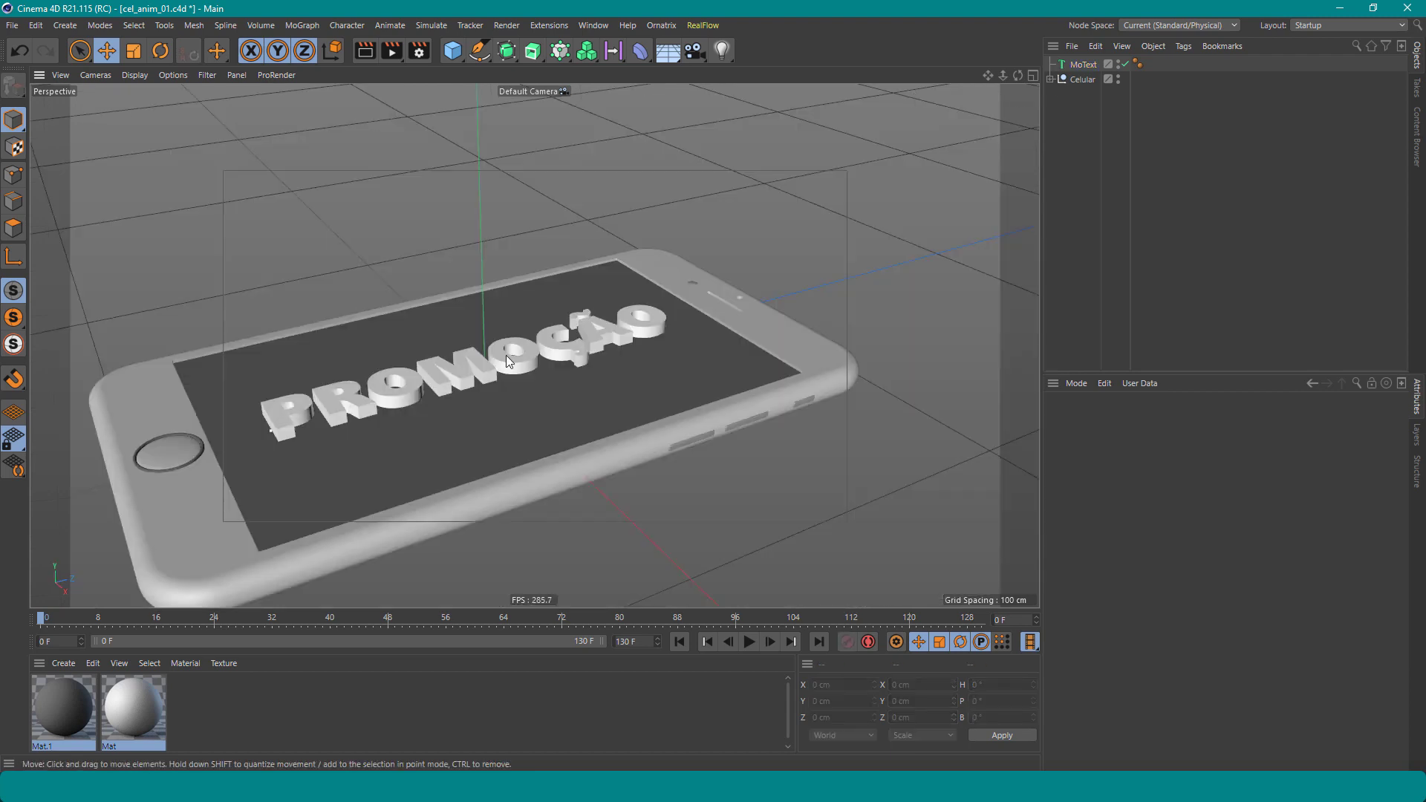
pyautogui.keyDown('alt'); pyautogui.moveTo(506, 355); pyautogui.dragTo(388, 326); pyautogui.keyUp('alt')
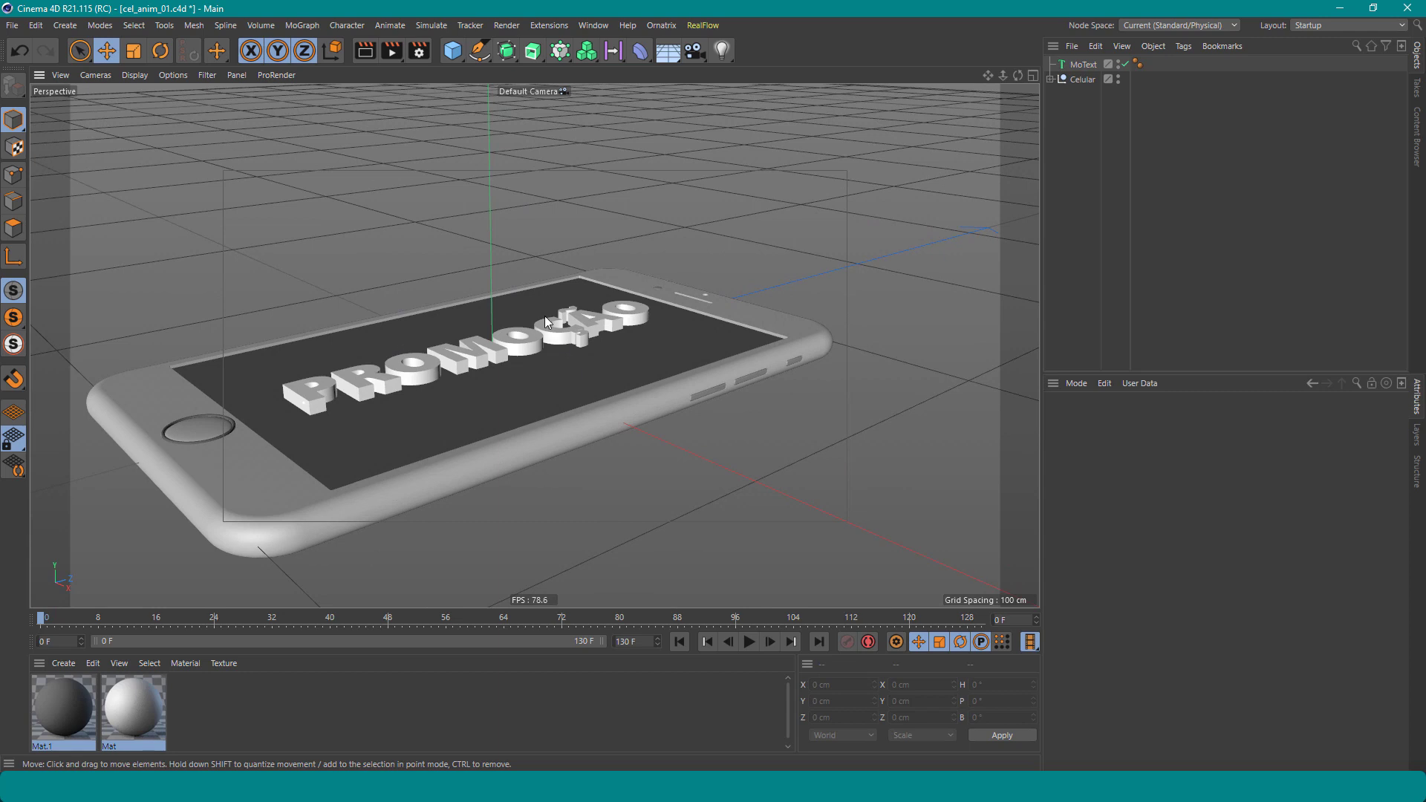
pyautogui.keyDown('alt'); pyautogui.moveTo(545, 315); pyautogui.dragTo(473, 349); pyautogui.keyUp('alt')
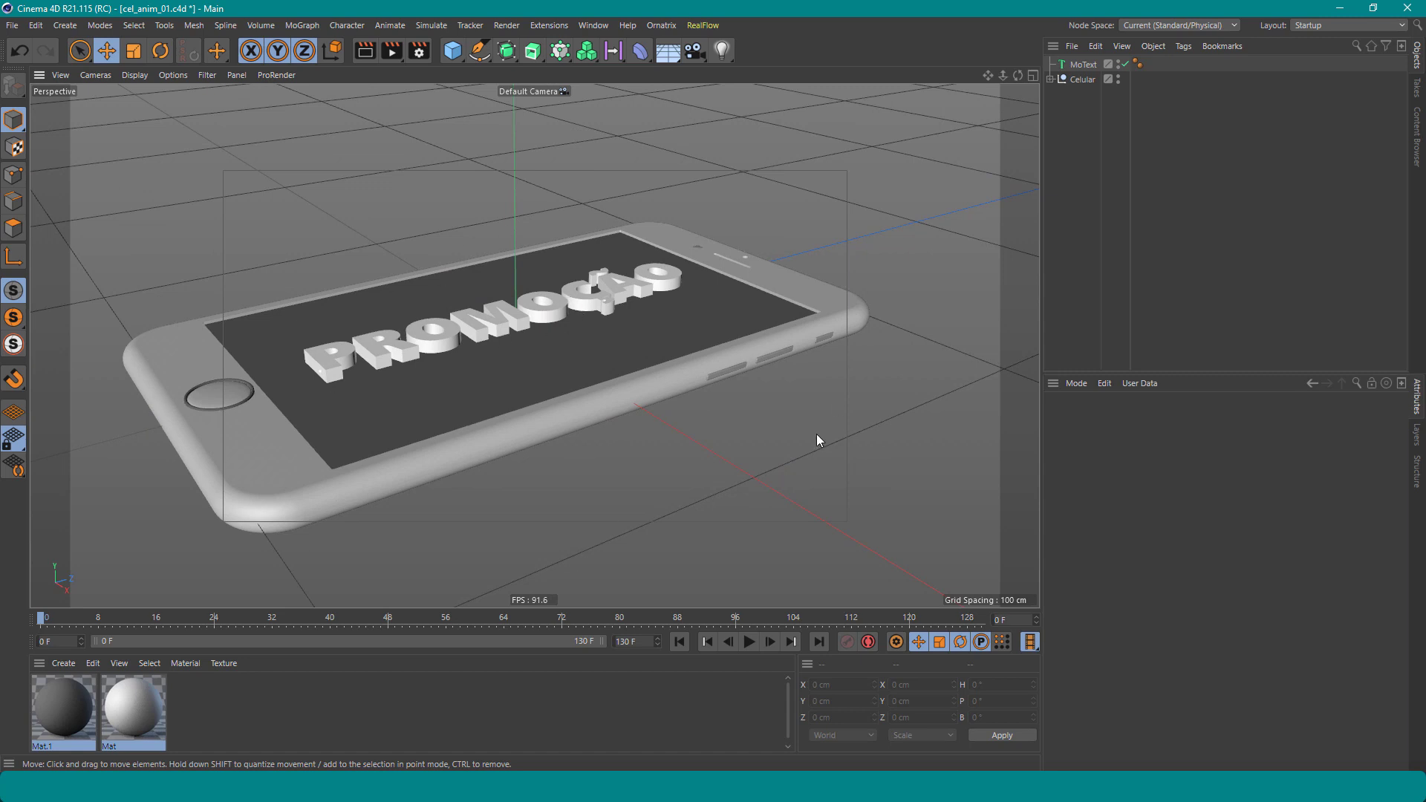
# Give the Celular group a 90° bank rotation
pyautogui.moveTo(817, 434)
pyautogui.keyDown('alt'); pyautogui.mouseDown()
pyautogui.moveTo(769, 345)
pyautogui.moveTo(782, 327)
pyautogui.moveTo(710, 390)
pyautogui.moveTo(626, 417)
pyautogui.mouseUp(); pyautogui.keyUp('alt')
pyautogui.click(626, 417)
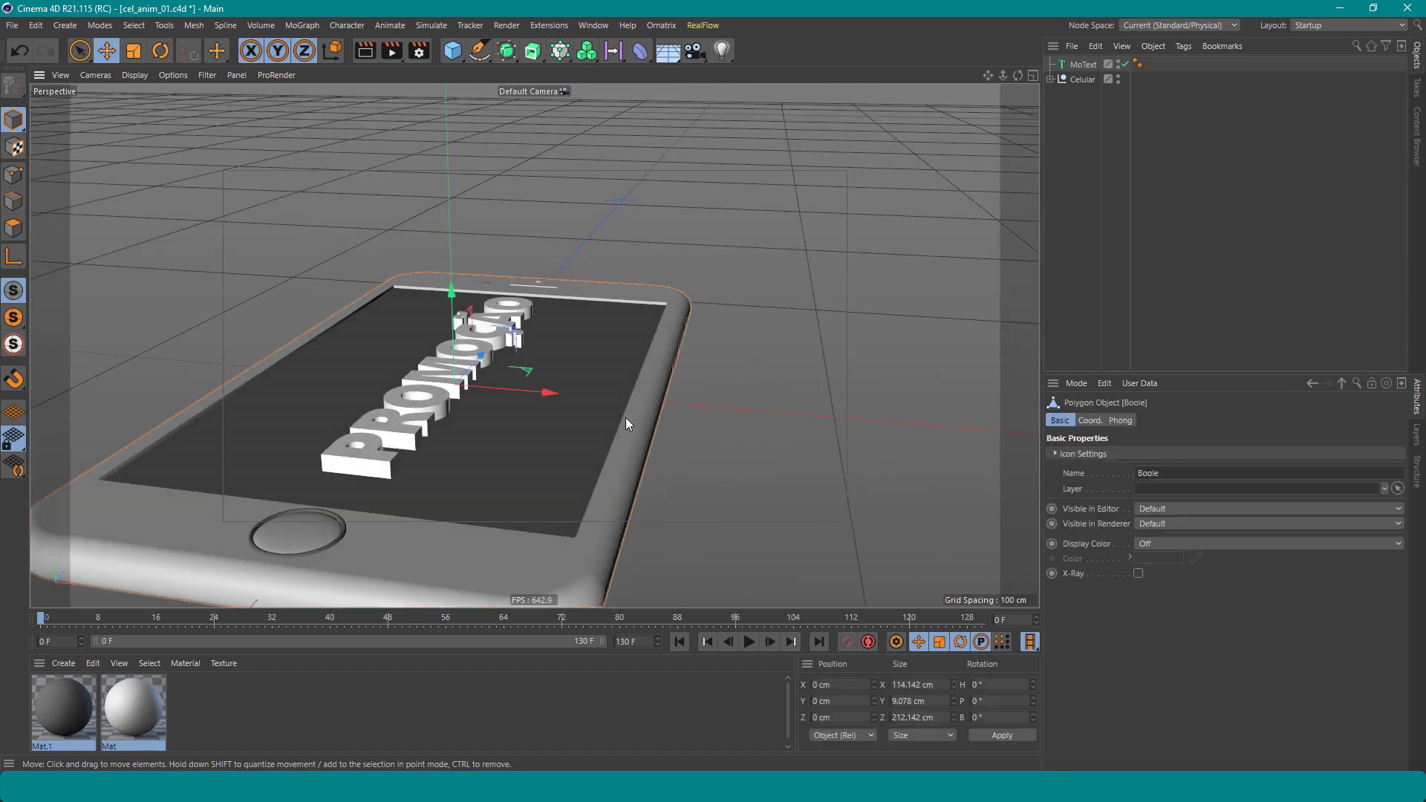
pyautogui.click(1081, 79)
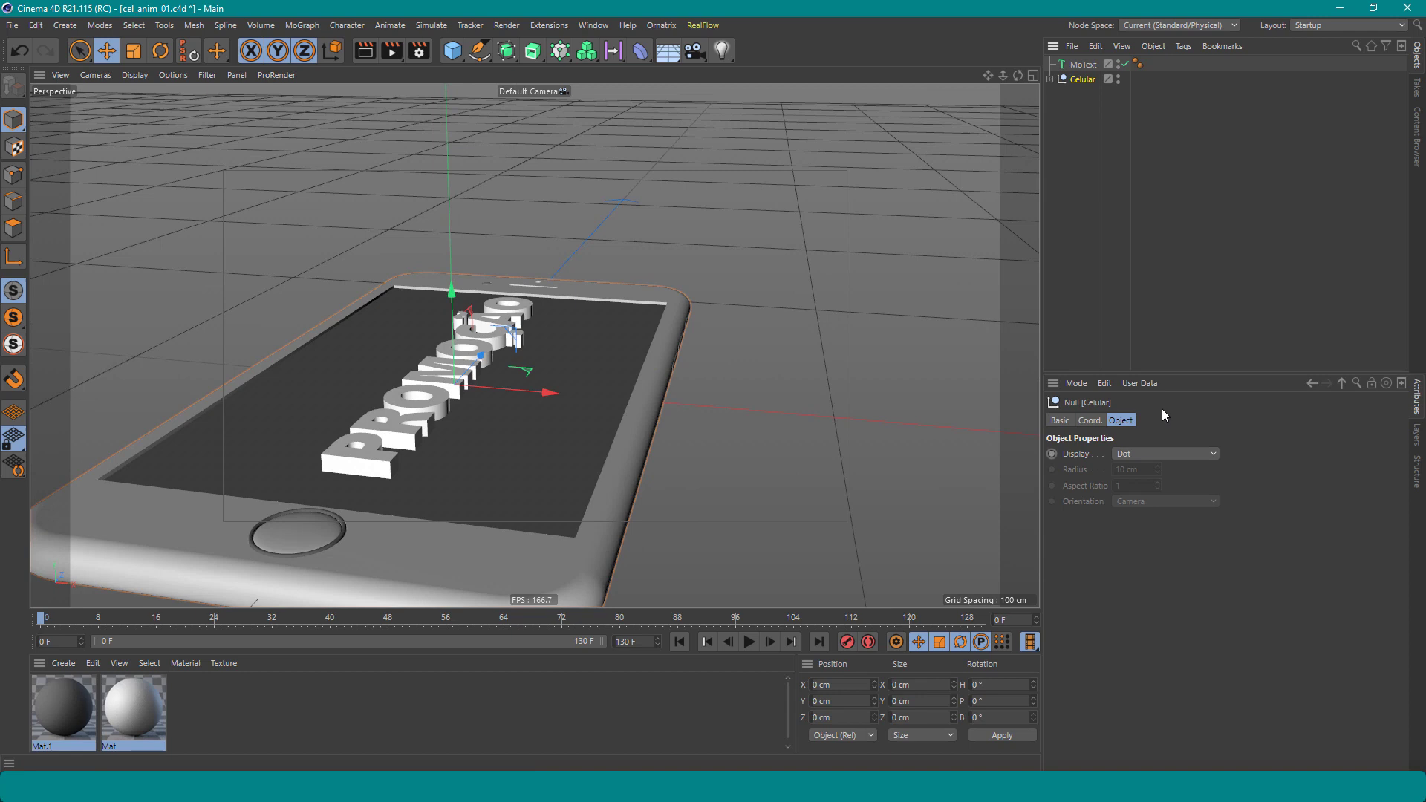
pyautogui.click(1094, 420)
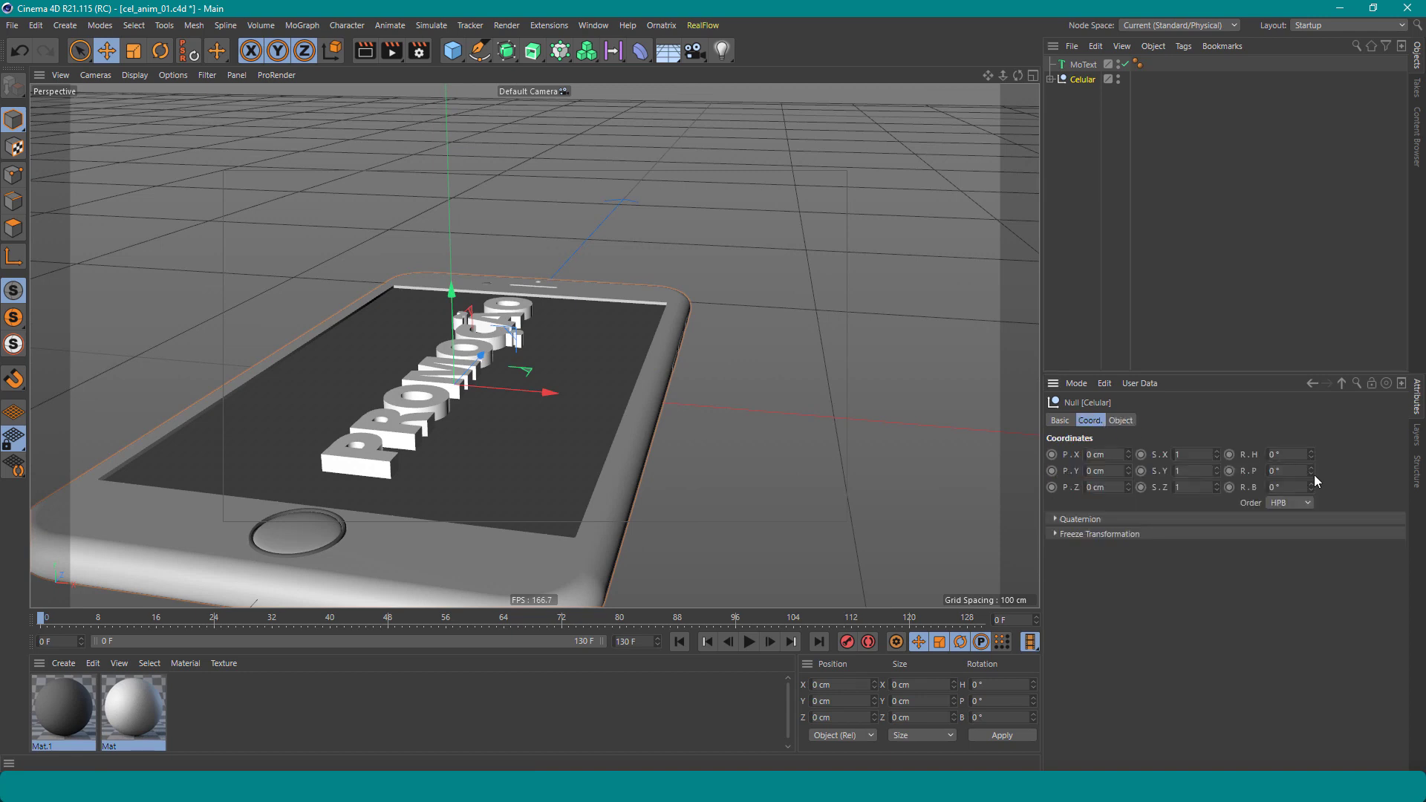
pyautogui.moveTo(1310, 487); pyautogui.dragTo(1311, 445)
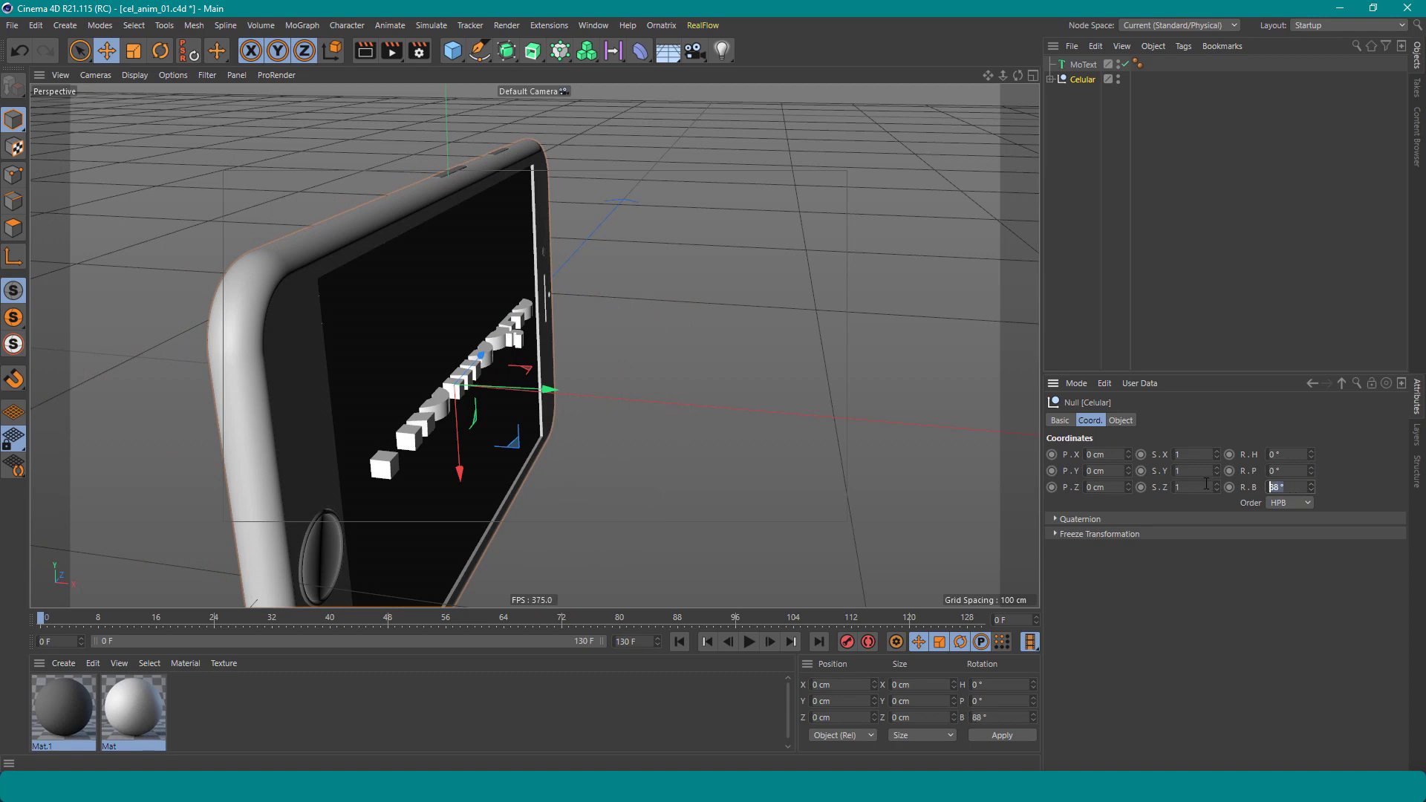
pyautogui.write('90')
pyautogui.press('Return')
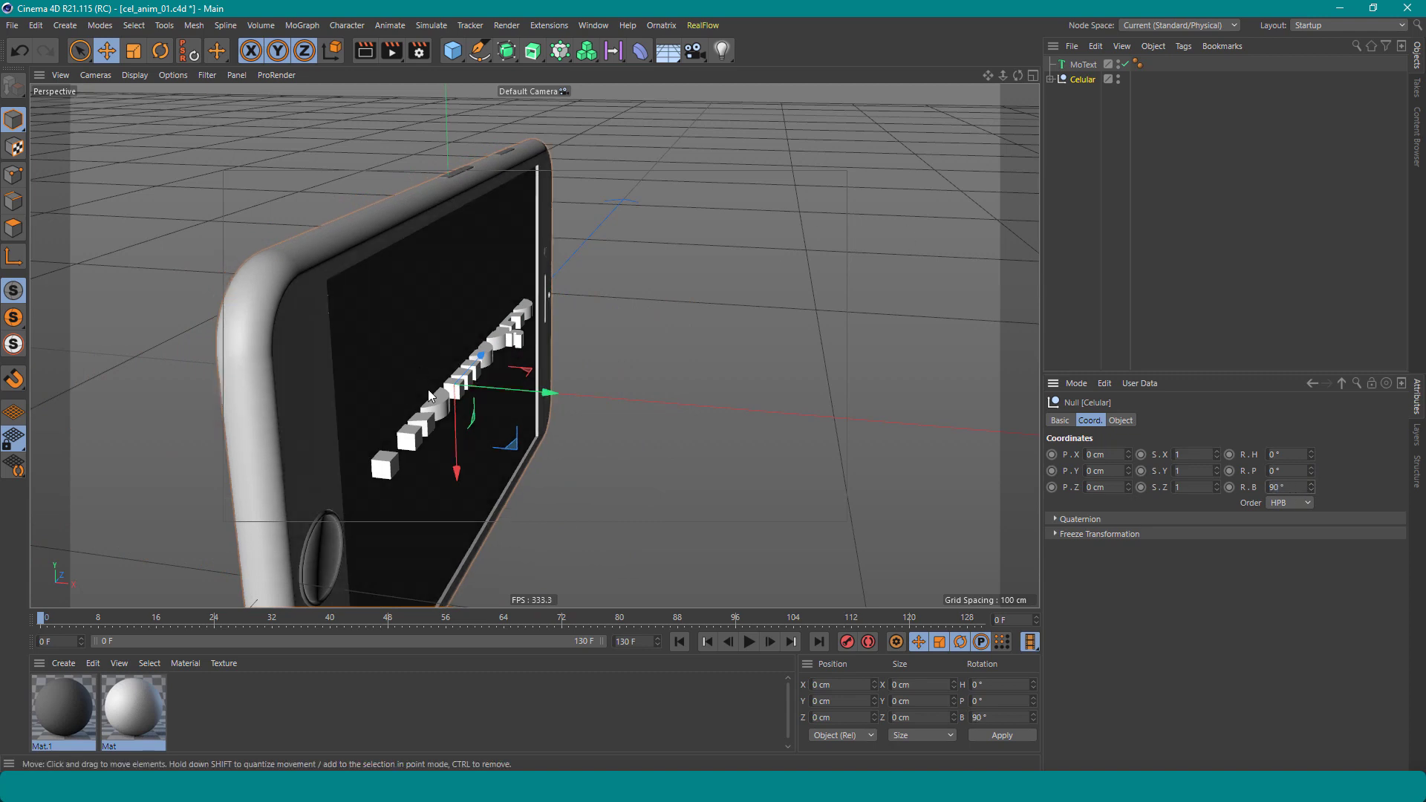
# Set the MoText rotation to pitch 0° and heading 90°, viewed from the front
pyautogui.click(432, 401)
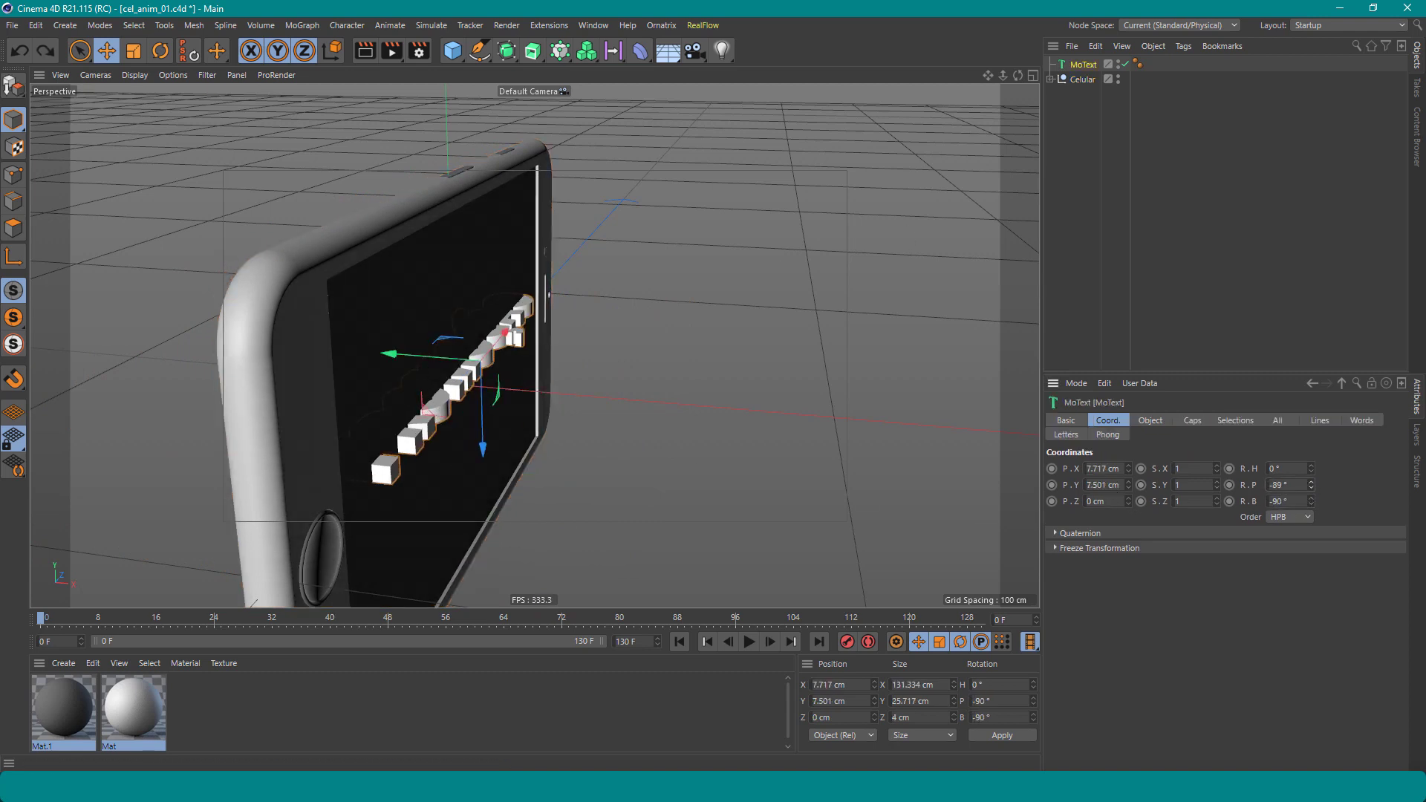
pyautogui.moveTo(1311, 484)
pyautogui.mouseDown()
pyautogui.moveTo(1304, 504)
pyautogui.moveTo(1310, 442)
pyautogui.mouseUp()
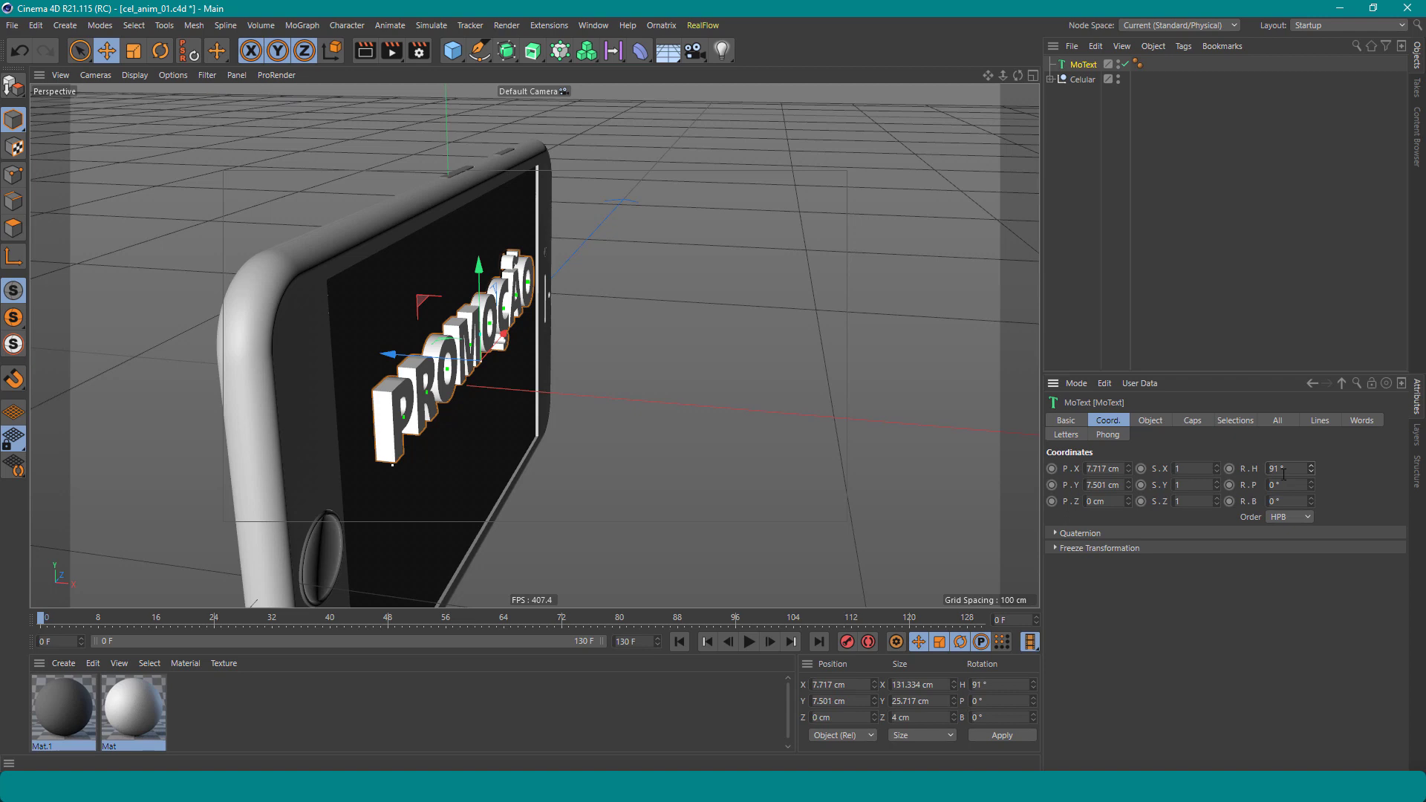
pyautogui.write('90')
pyautogui.press('Return')
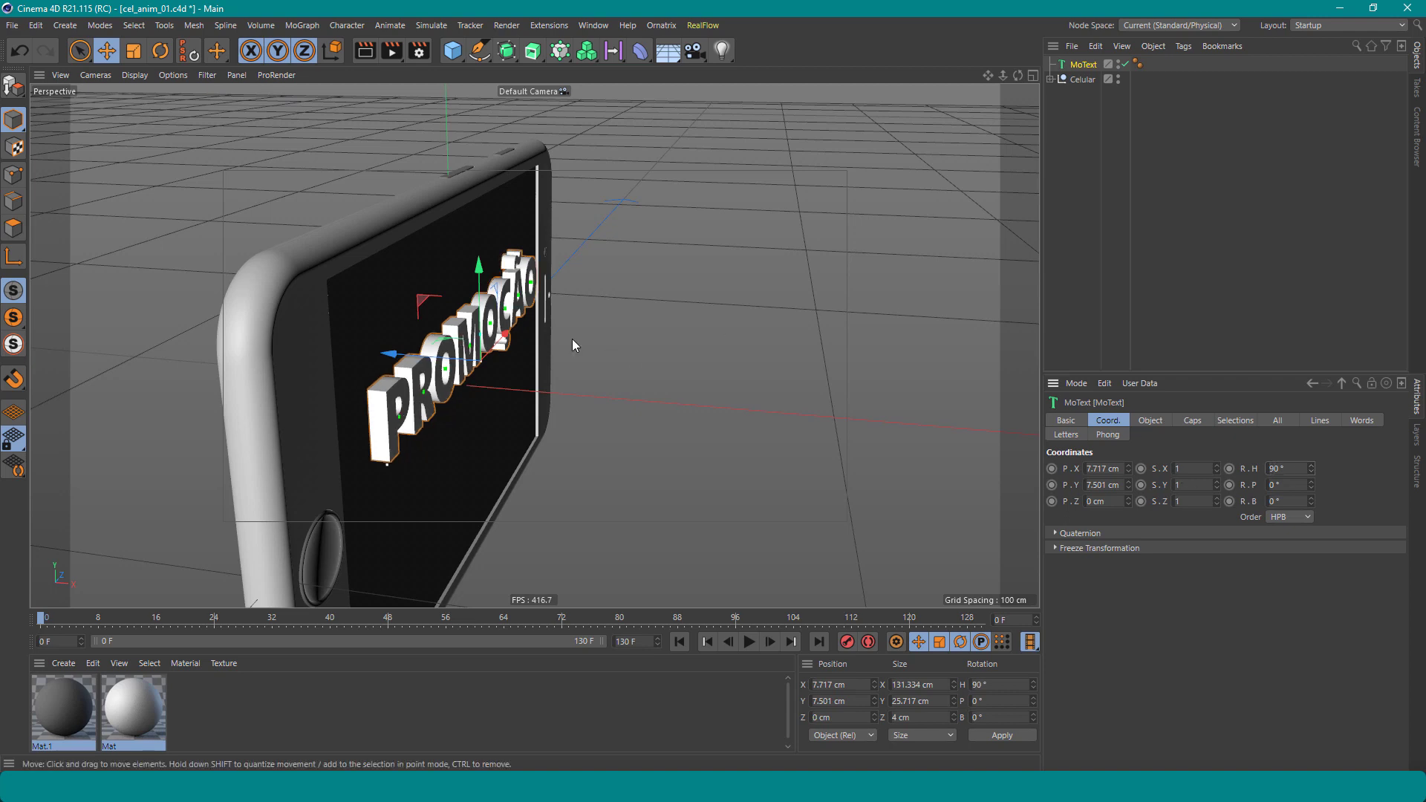
pyautogui.keyDown('alt'); pyautogui.moveTo(572, 338); pyautogui.dragTo(305, 286); pyautogui.keyUp('alt')
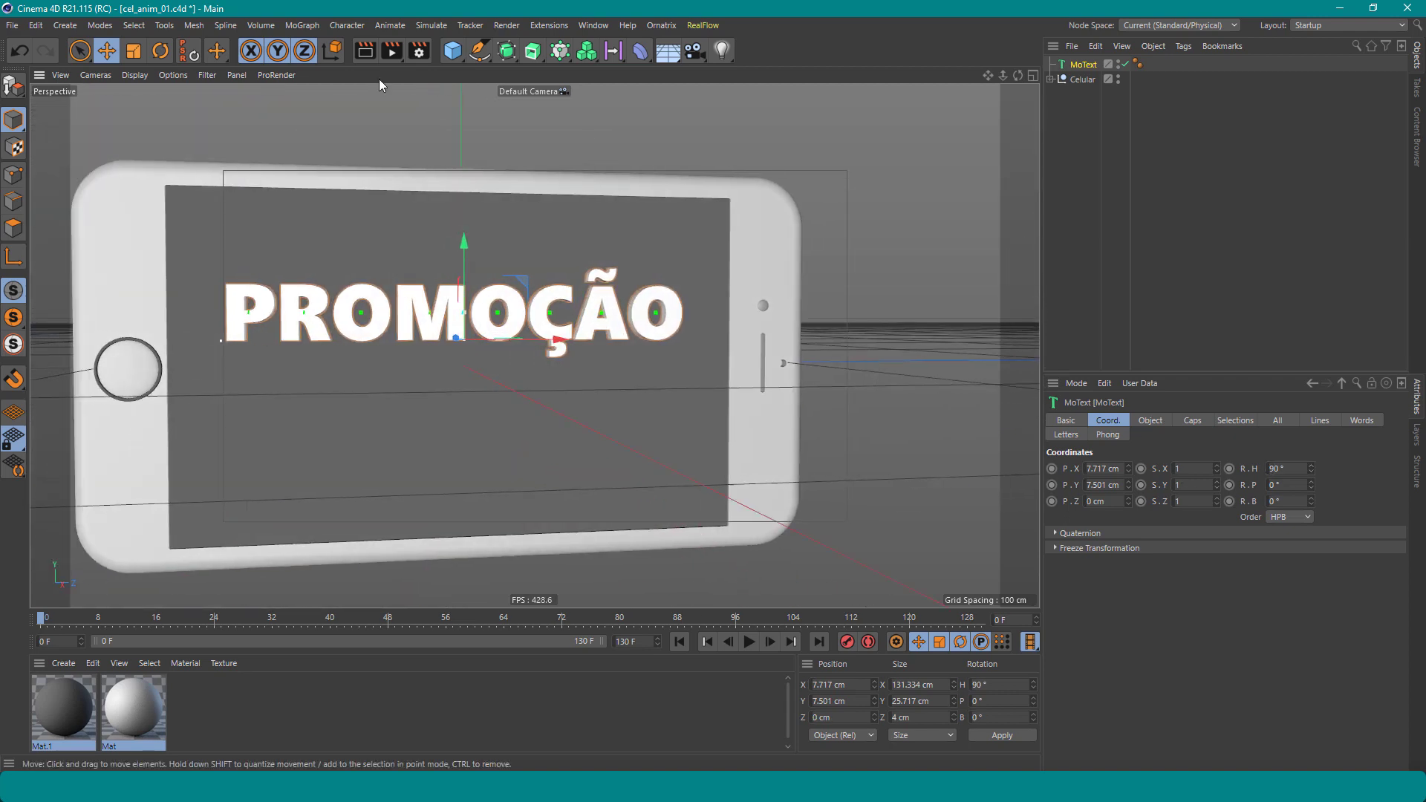
# Add a cube and flatten it into a thin slab about 22 cm wide
pyautogui.click(452, 50)
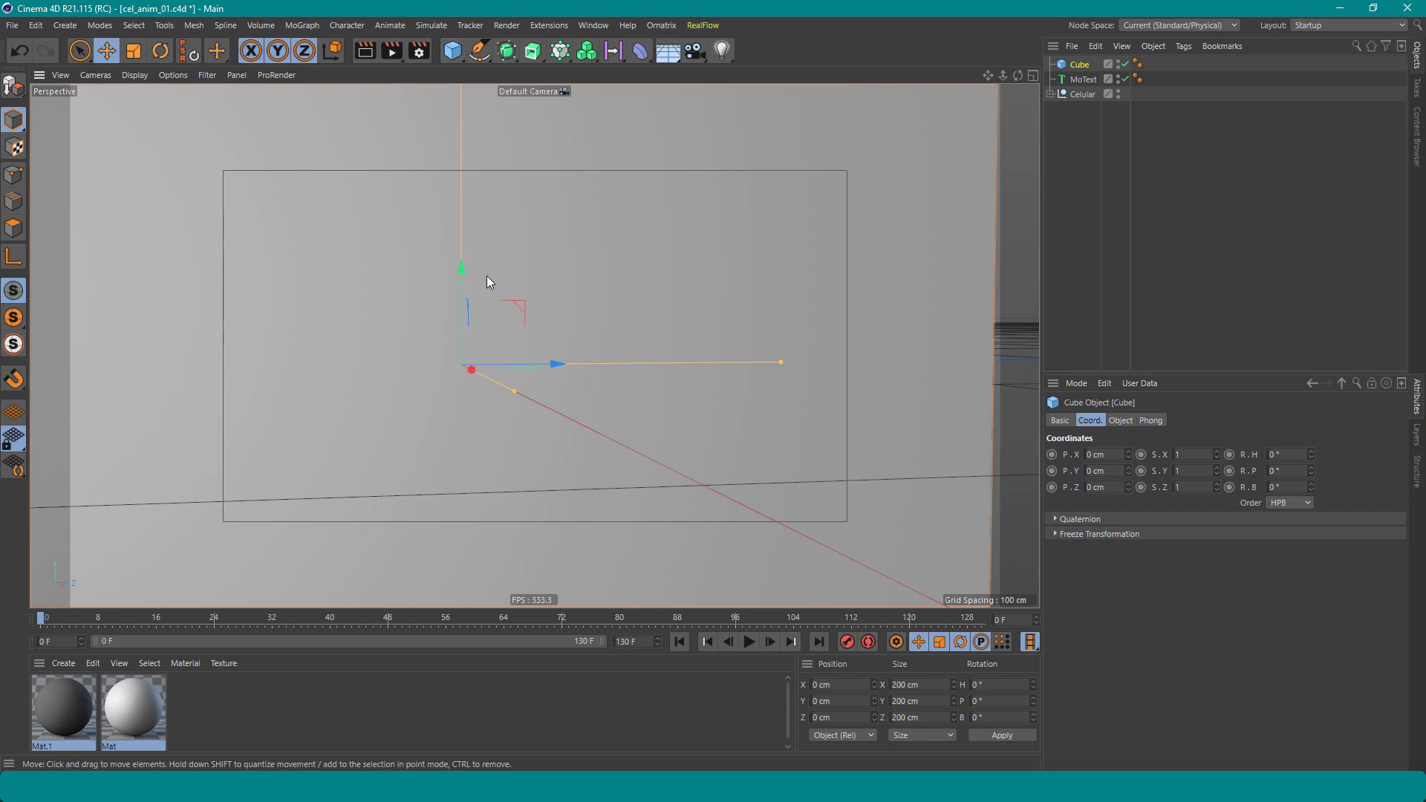
pyautogui.moveTo(479, 141)
pyautogui.mouseDown()
pyautogui.moveTo(509, 320)
pyautogui.moveTo(465, 304)
pyautogui.mouseUp()
pyautogui.scroll(5, 466, 304)
pyautogui.scroll(3, 627, 340)
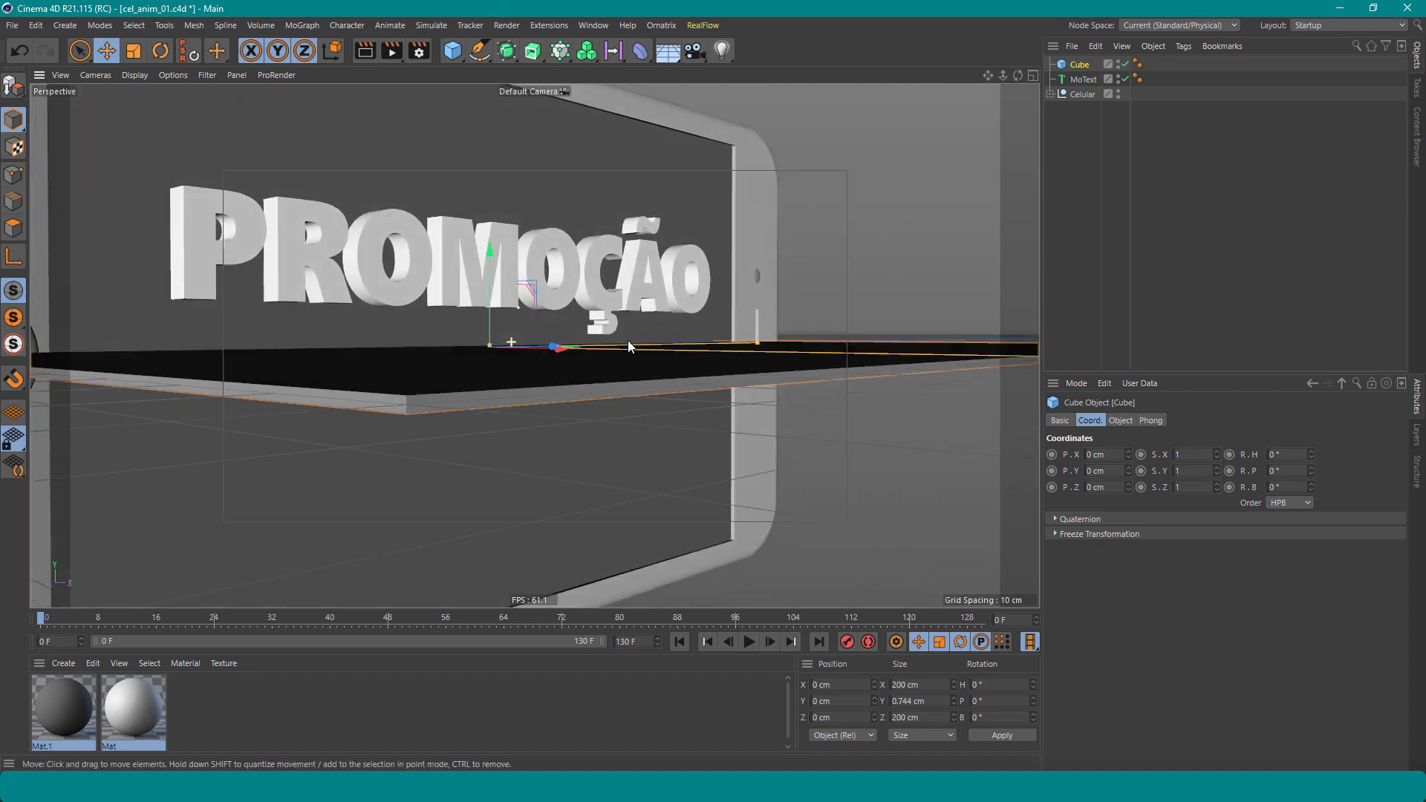
pyautogui.keyDown('alt'); pyautogui.moveTo(626, 340); pyautogui.dragTo(799, 423); pyautogui.keyUp('alt')
pyautogui.moveTo(943, 372)
pyautogui.mouseDown()
pyautogui.moveTo(567, 358)
pyautogui.moveTo(551, 330)
pyautogui.mouseUp()
# Lower the PROMOÇÃO text about 15 cm and check it in front and side views
pyautogui.click(558, 297)
pyautogui.moveTo(577, 240); pyautogui.dragTo(581, 292)
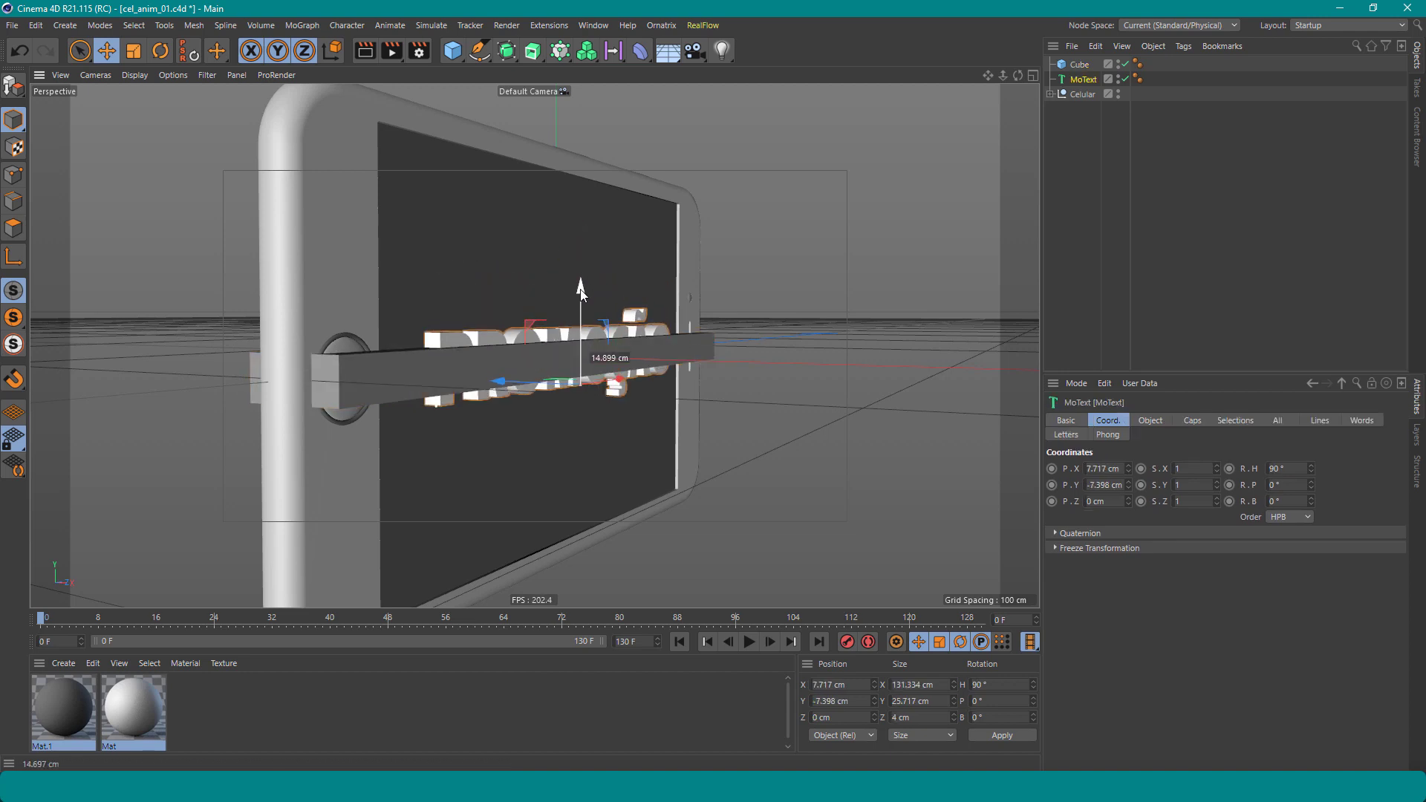
pyautogui.keyDown('alt'); pyautogui.moveTo(581, 297); pyautogui.dragTo(517, 330); pyautogui.keyUp('alt')
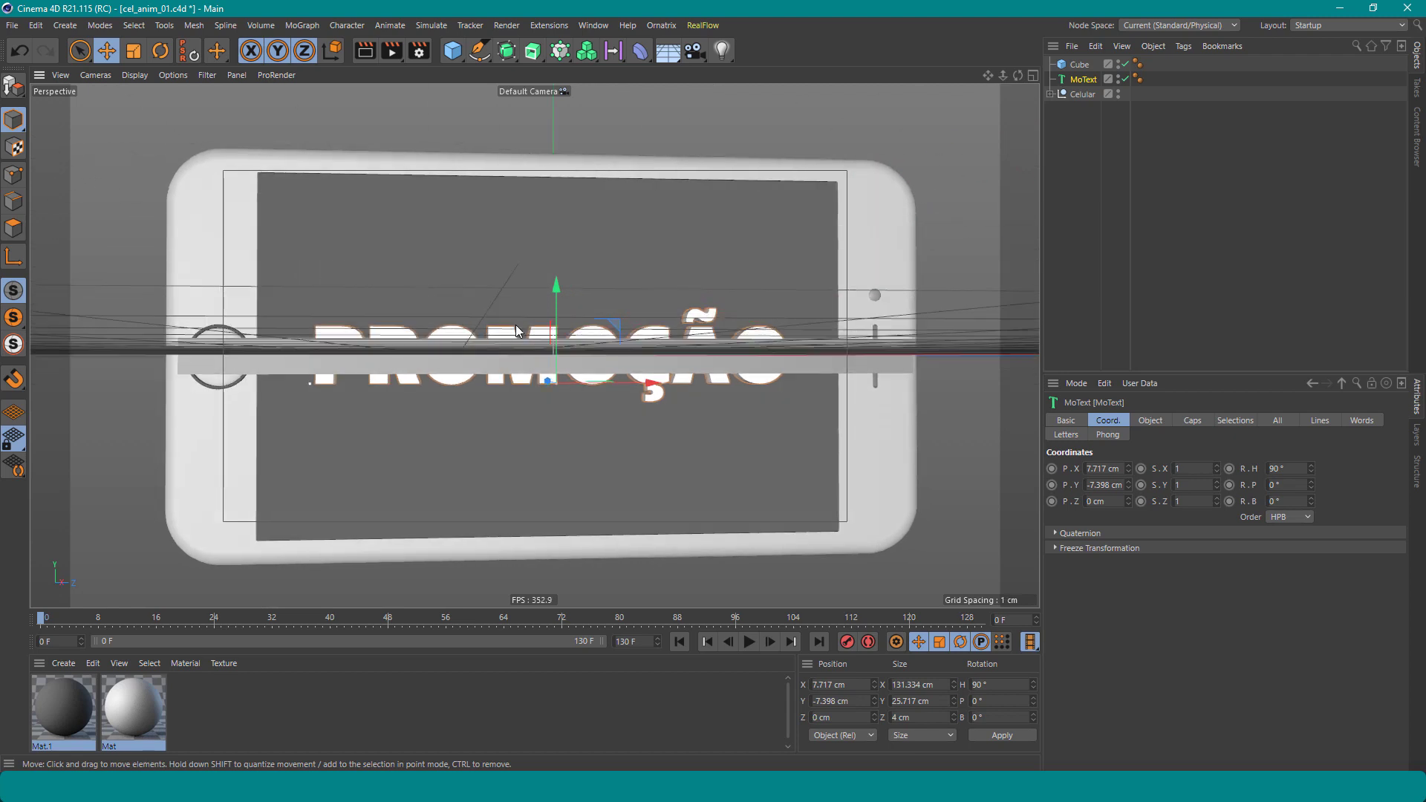
pyautogui.press('F4')
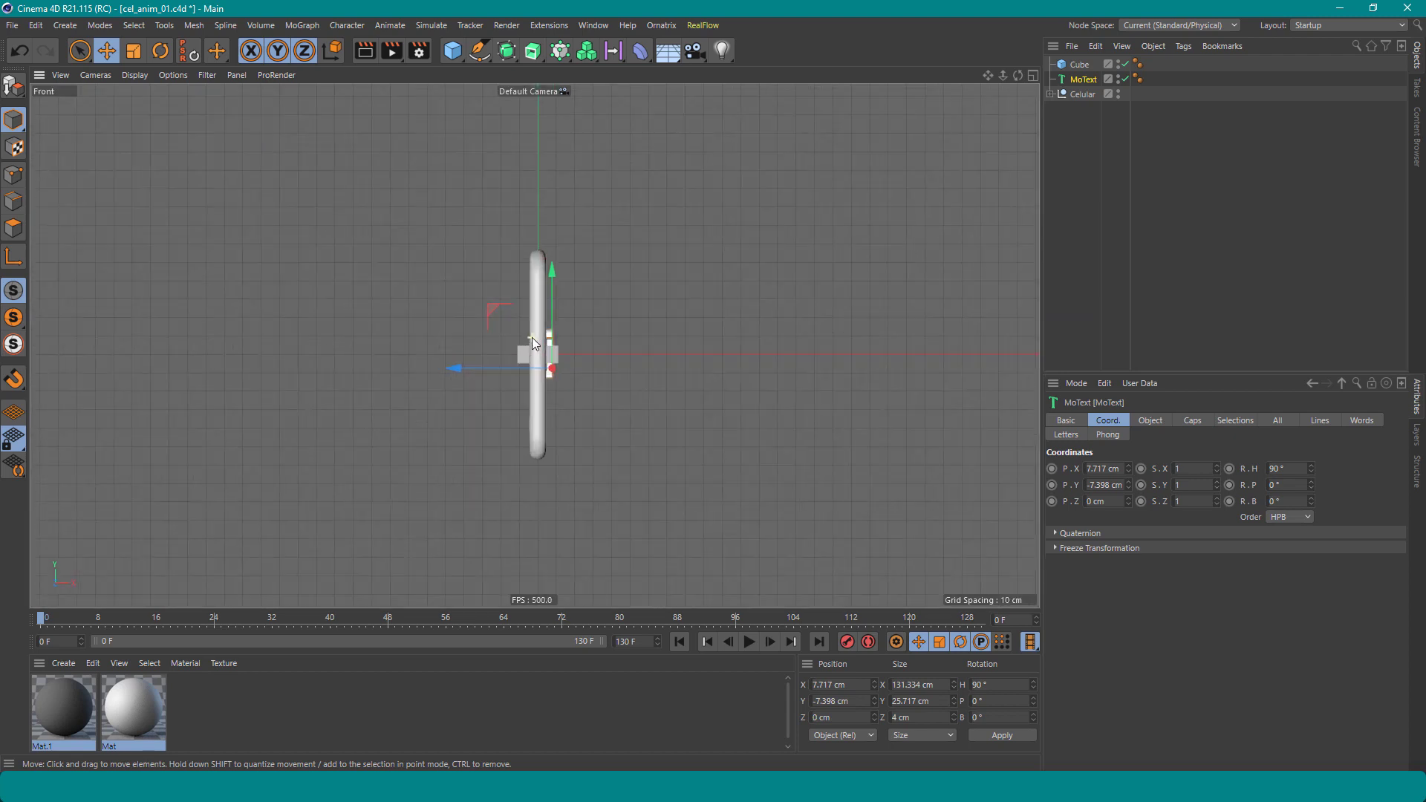
pyautogui.press('F3')
# Shrink the cube band's height to expose the text, then reselect the PROMOÇÃO text
pyautogui.scroll(3, 532, 337)
pyautogui.scroll(3, 532, 337)
pyautogui.scroll(-1, 573, 313)
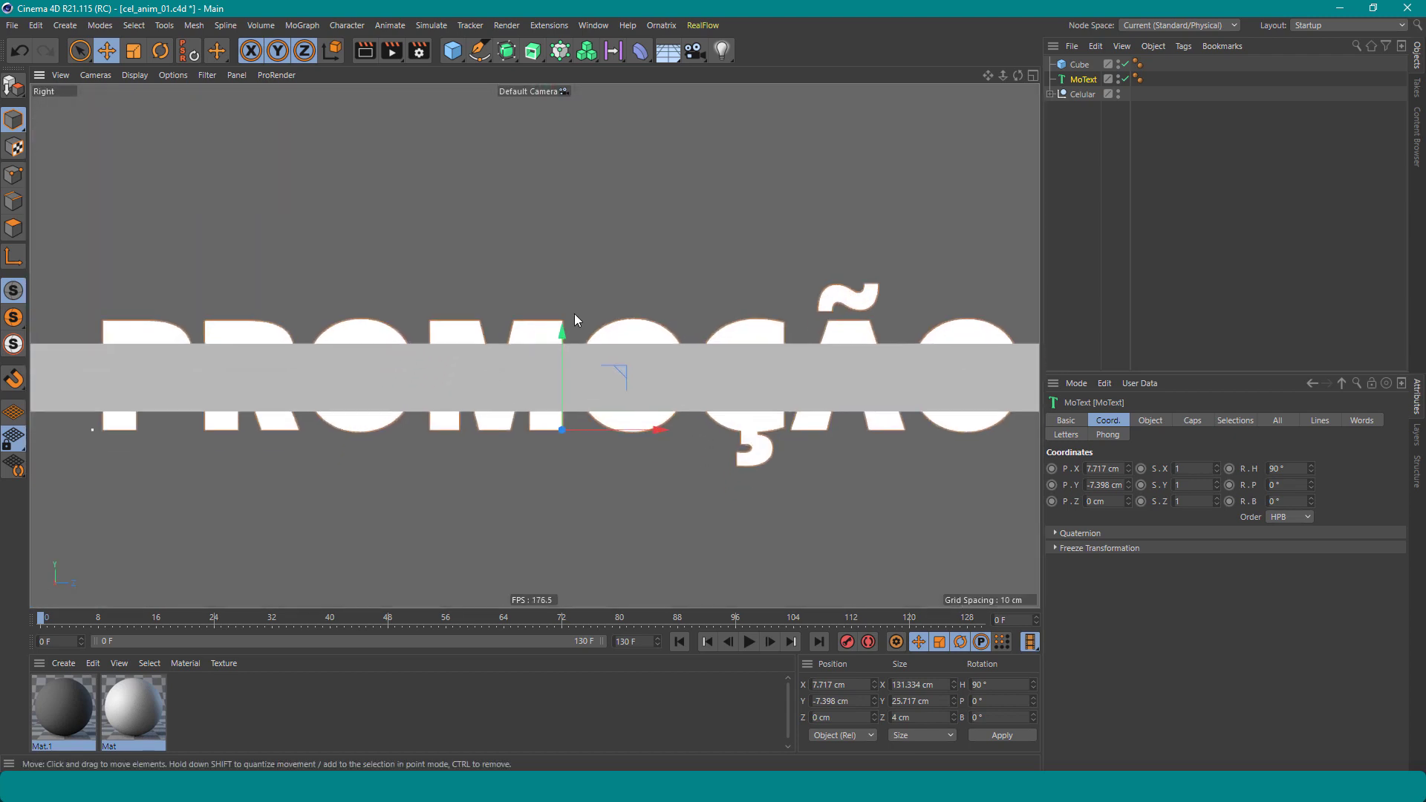
pyautogui.click(566, 345)
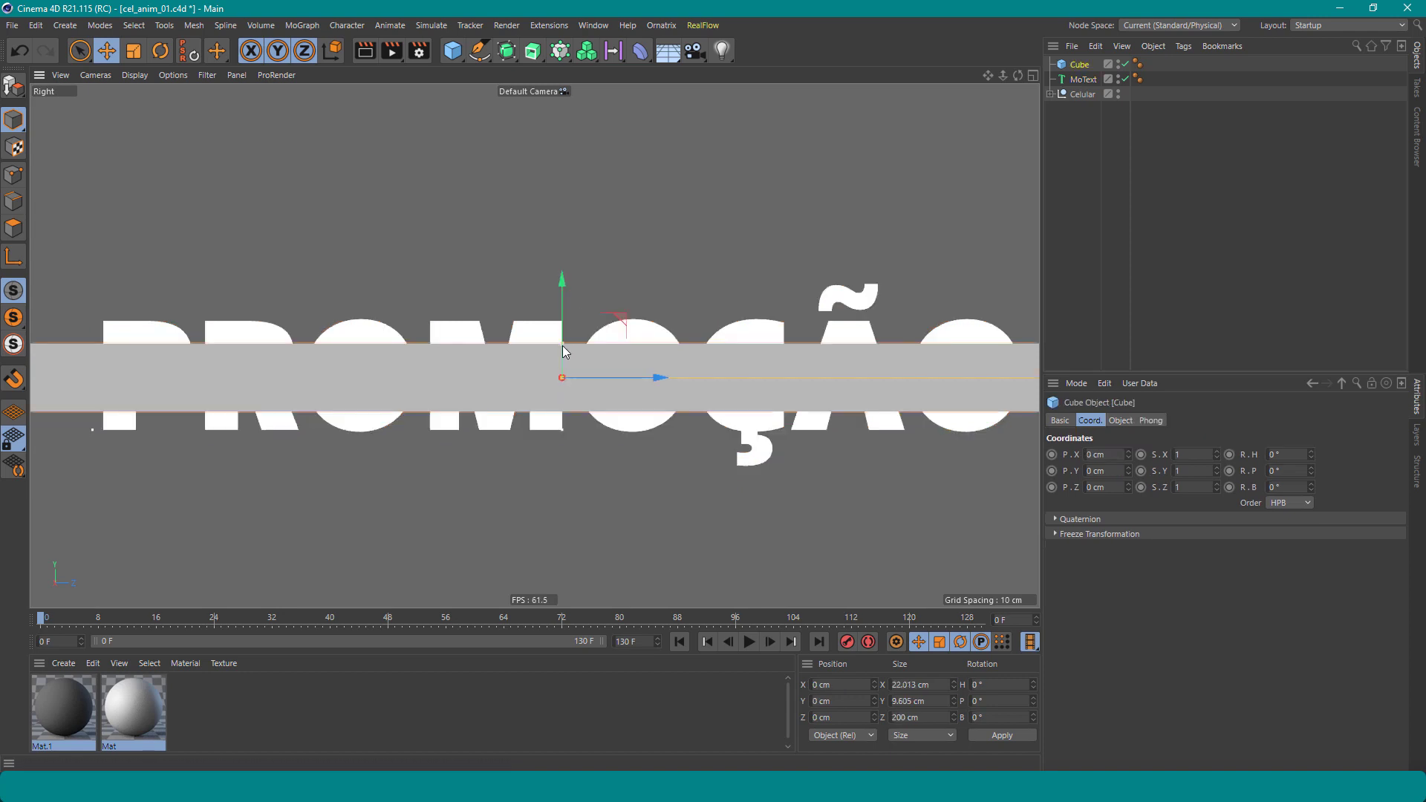
pyautogui.moveTo(563, 345)
pyautogui.mouseDown()
pyautogui.moveTo(562, 363)
pyautogui.moveTo(565, 337)
pyautogui.mouseUp()
pyautogui.click(631, 338)
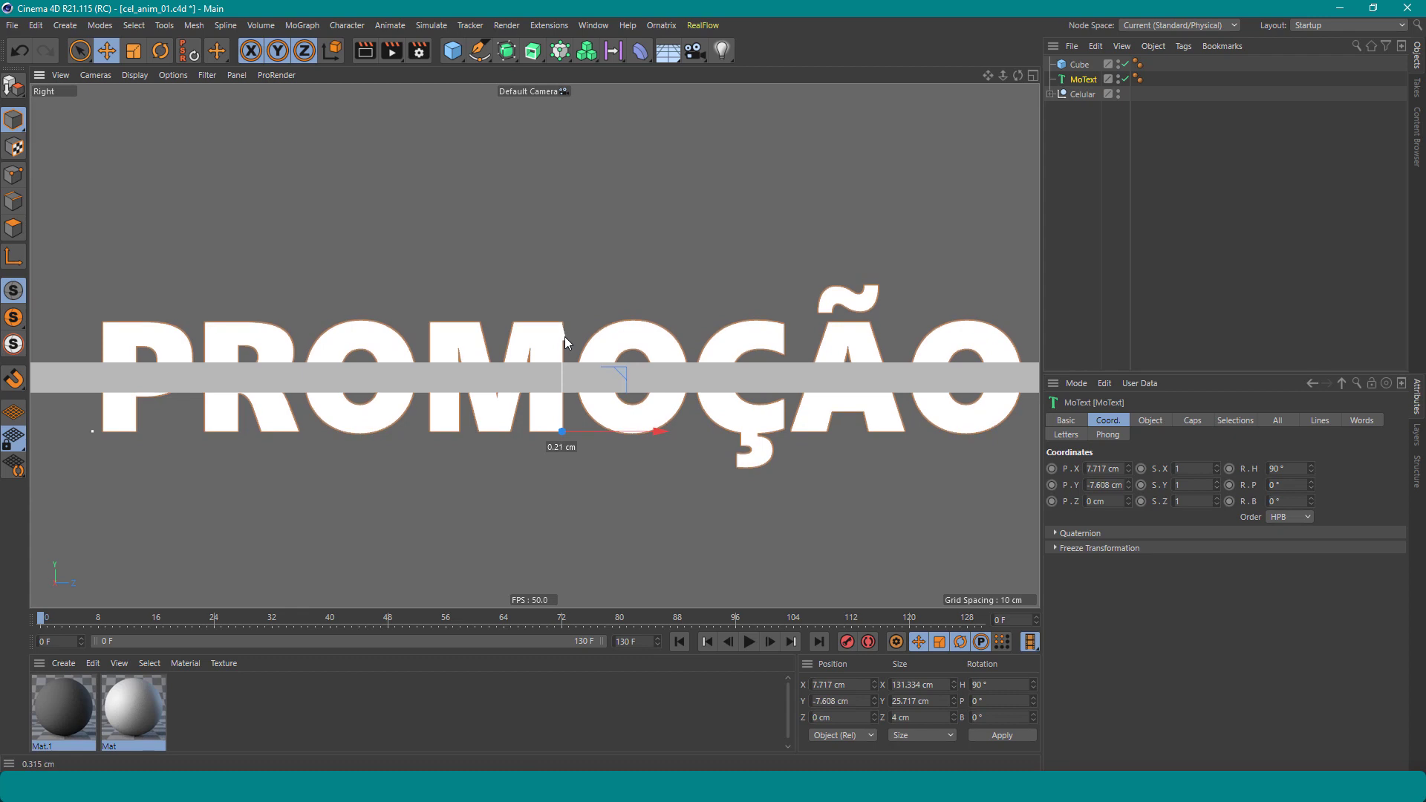
pyautogui.scroll(-3, 649, 337)
pyautogui.scroll(-2, 727, 371)
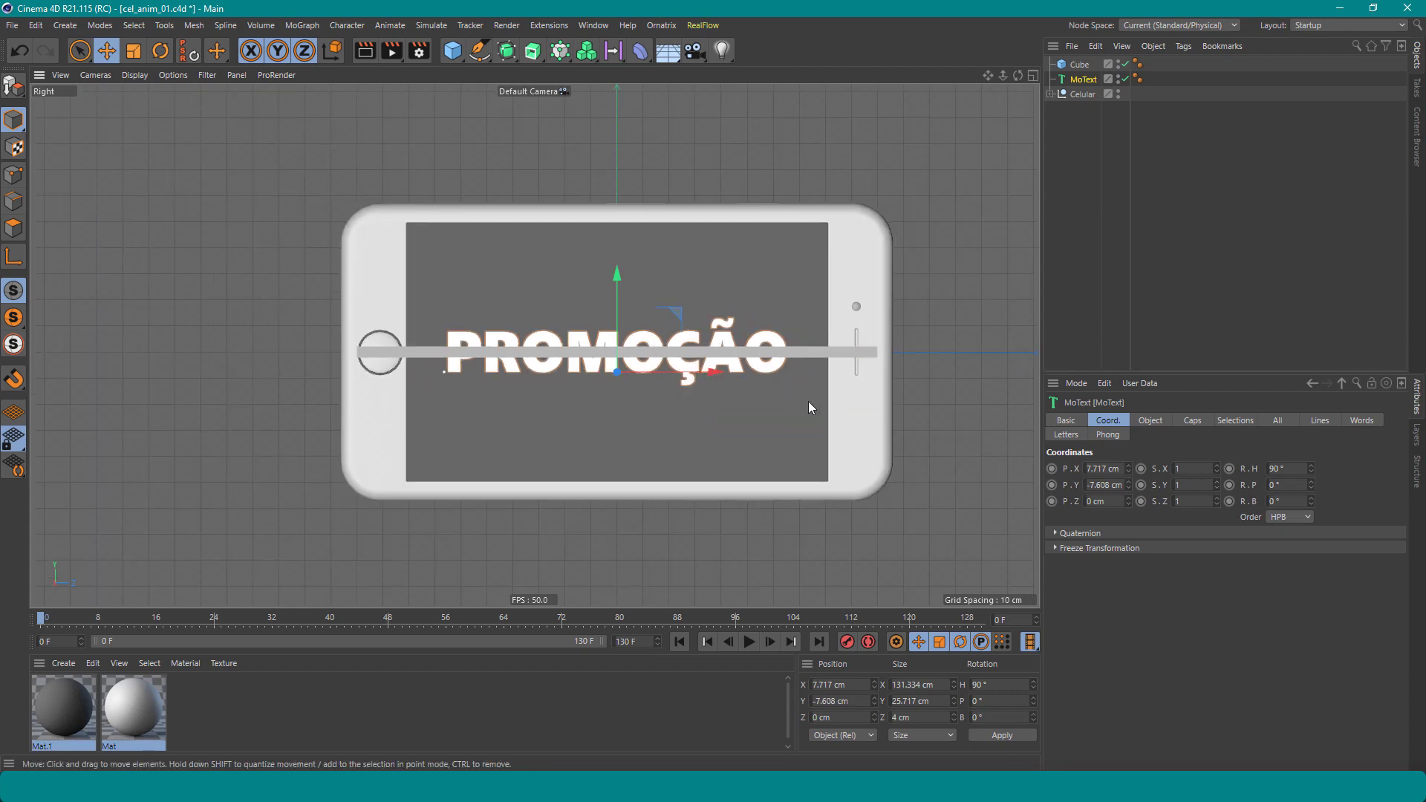
# Delete the grey Cube and return to perspective view, undoing a stray text move
pyautogui.click(825, 355)
pyautogui.press('Delete')
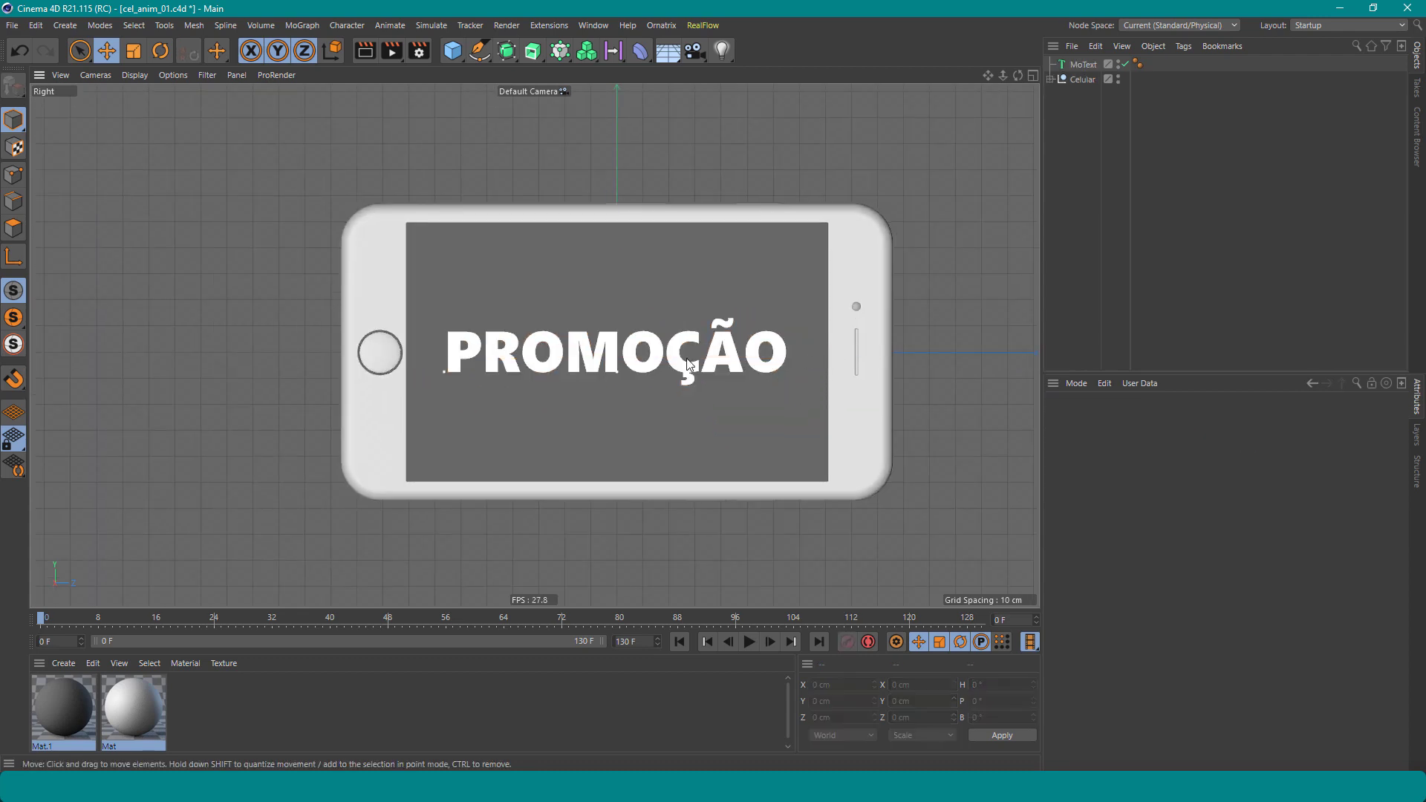
pyautogui.press('F1')
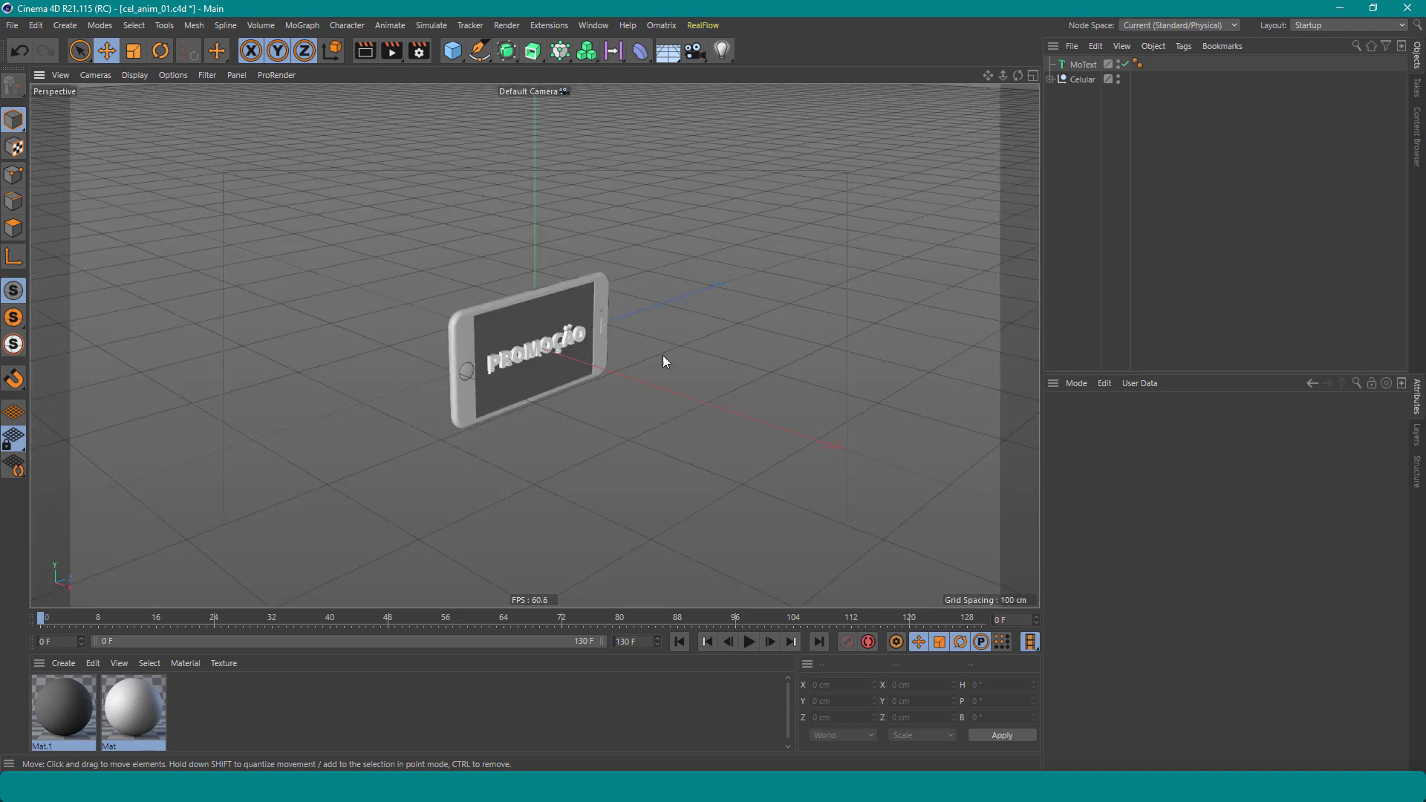
pyautogui.keyDown('alt'); pyautogui.moveTo(501, 352); pyautogui.dragTo(526, 349); pyautogui.keyUp('alt')
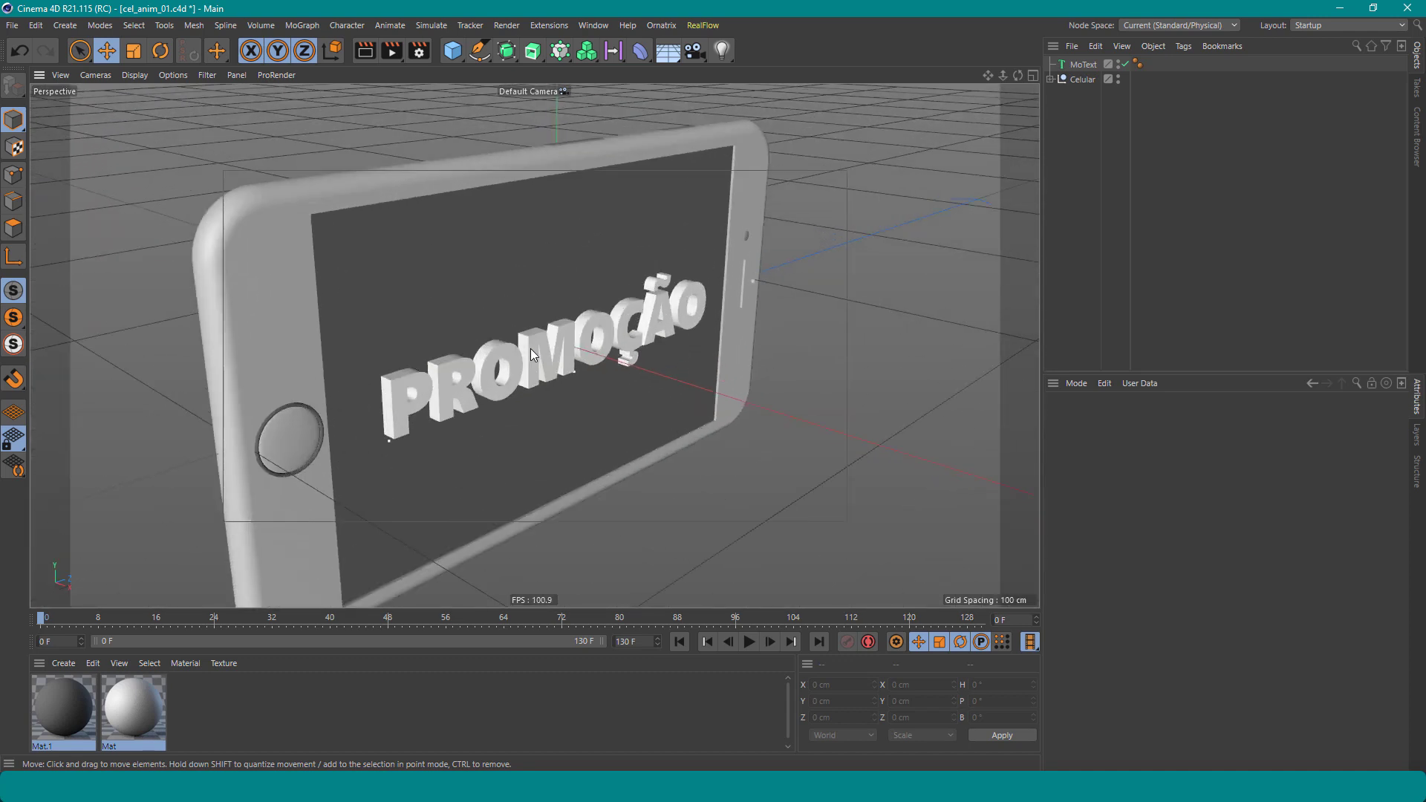
pyautogui.click(548, 357)
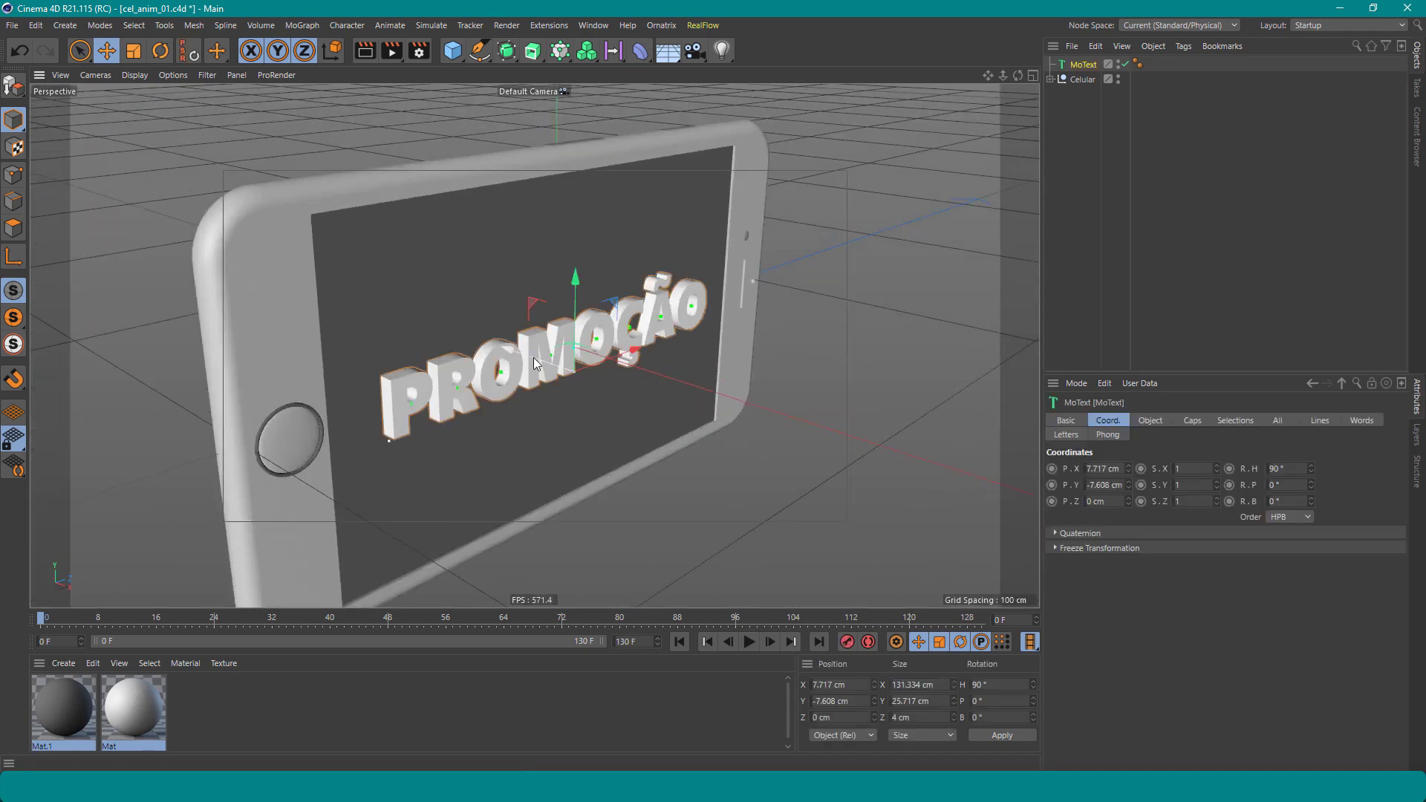
pyautogui.moveTo(533, 358)
pyautogui.mouseDown()
pyautogui.moveTo(530, 371)
pyautogui.moveTo(447, 376)
pyautogui.moveTo(521, 378)
pyautogui.mouseUp()
pyautogui.hotkey('ctrl', 'z')
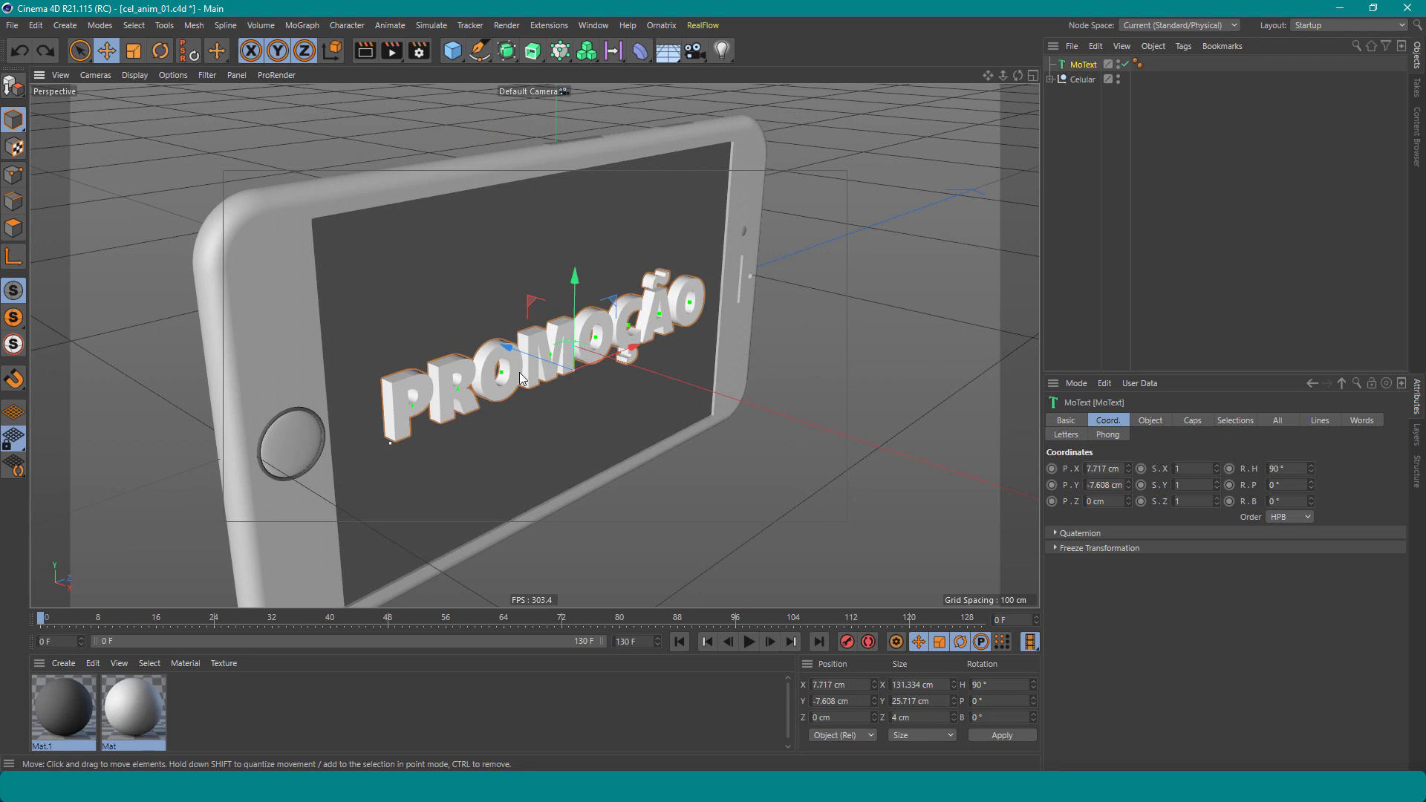
# Orbit and zoom the perspective view to frame the PROMOÇÃO text on the phone
pyautogui.keyDown('alt'); pyautogui.moveTo(589, 357); pyautogui.dragTo(441, 321); pyautogui.keyUp('alt')
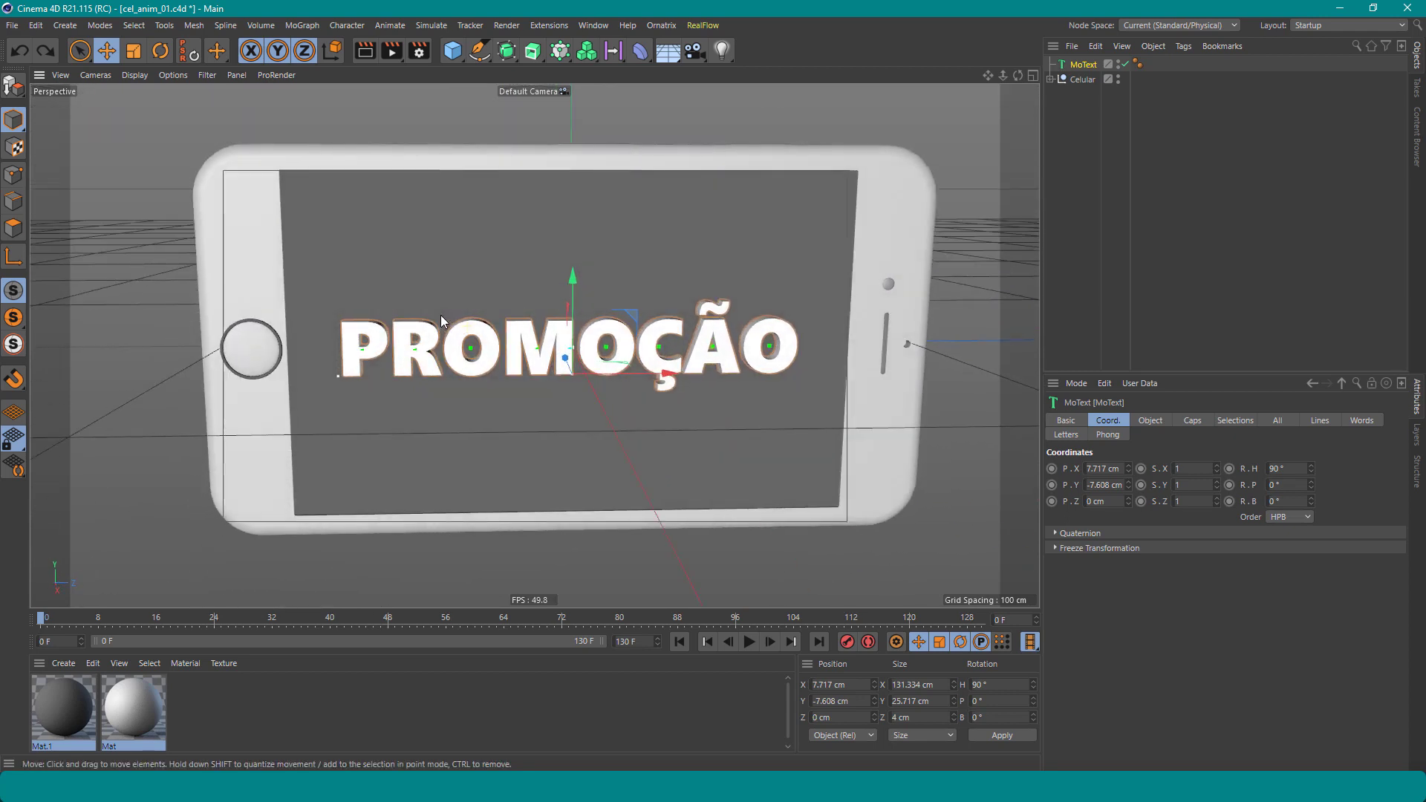
pyautogui.keyDown('alt'); pyautogui.moveTo(442, 321); pyautogui.dragTo(449, 318, button='right'); pyautogui.keyUp('alt')
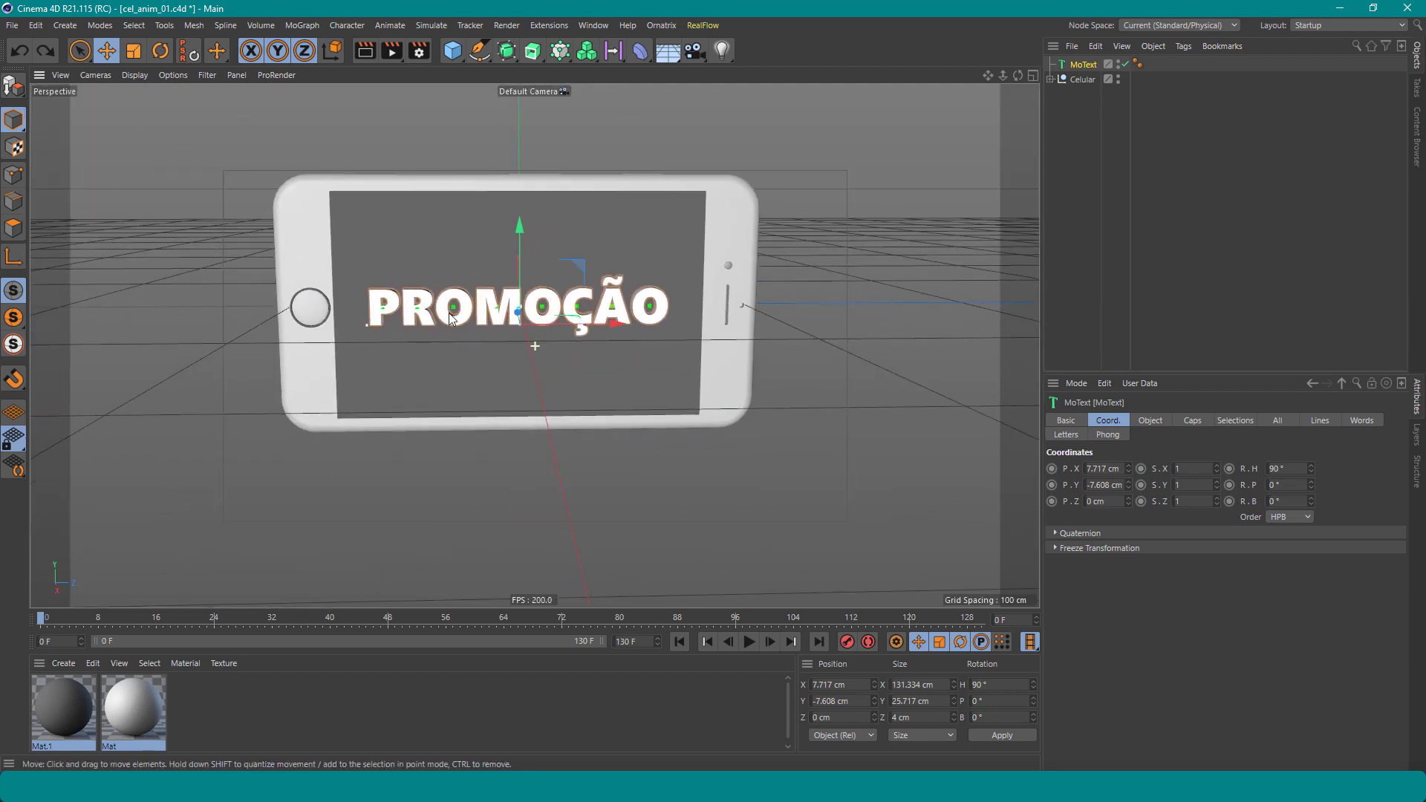
pyautogui.keyDown('alt'); pyautogui.moveTo(449, 318); pyautogui.dragTo(492, 312); pyautogui.keyUp('alt')
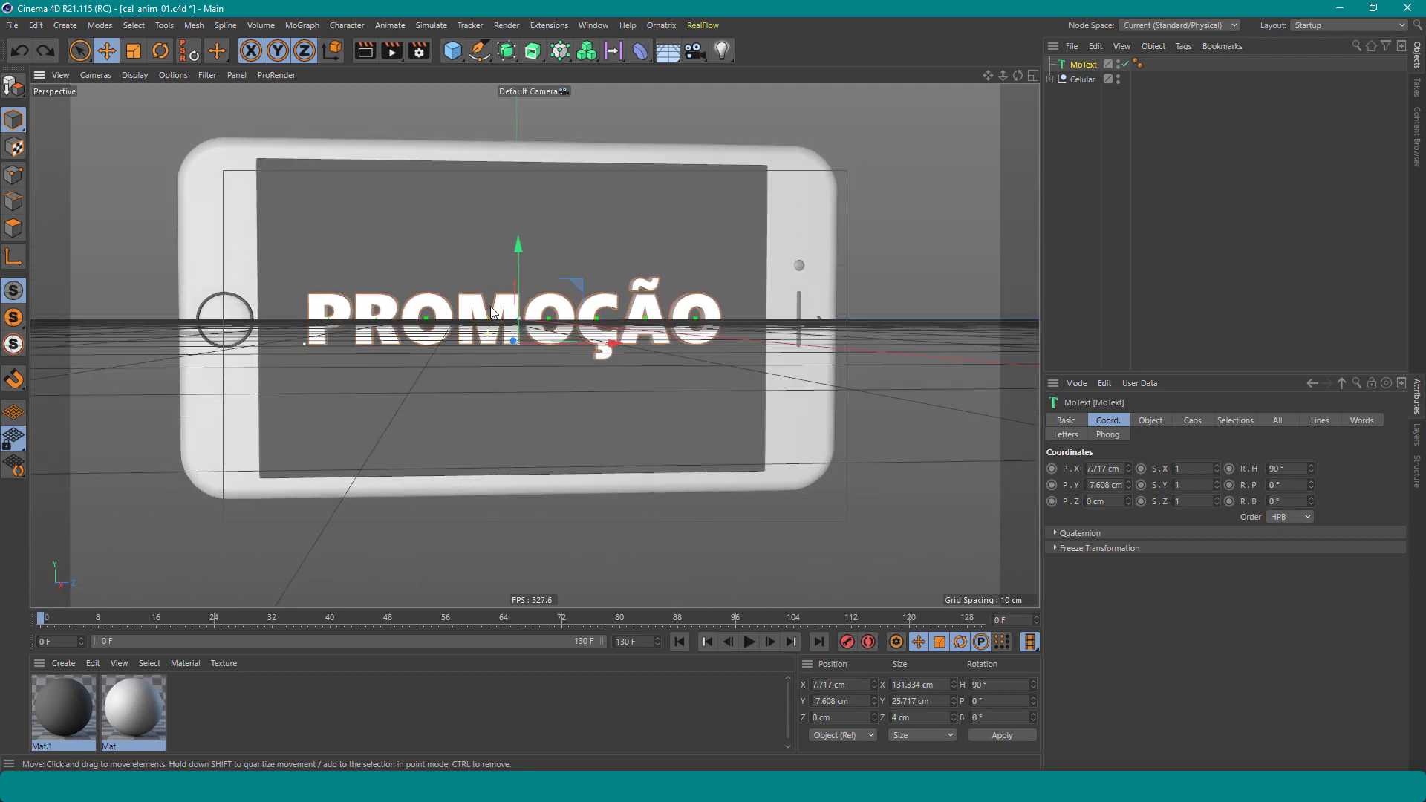
pyautogui.moveTo(492, 312)
pyautogui.keyDown('alt'); pyautogui.mouseDown(button='right')
pyautogui.moveTo(577, 332)
pyautogui.moveTo(481, 360)
pyautogui.mouseUp(button='right'); pyautogui.keyUp('alt')
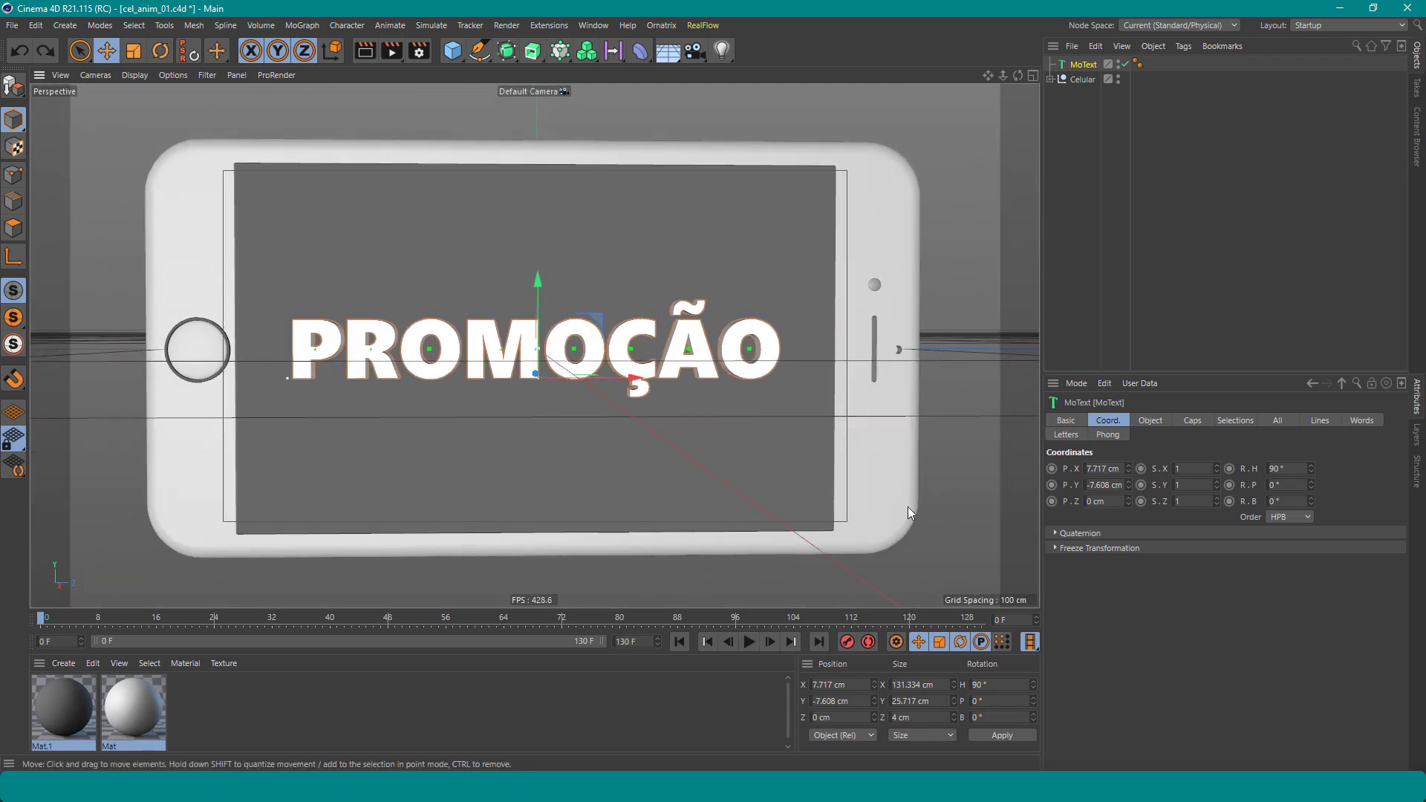
pyautogui.moveTo(561, 334)
pyautogui.keyDown('alt'); pyautogui.mouseDown()
pyautogui.moveTo(630, 435)
pyautogui.moveTo(641, 427)
pyautogui.mouseUp(); pyautogui.keyUp('alt')
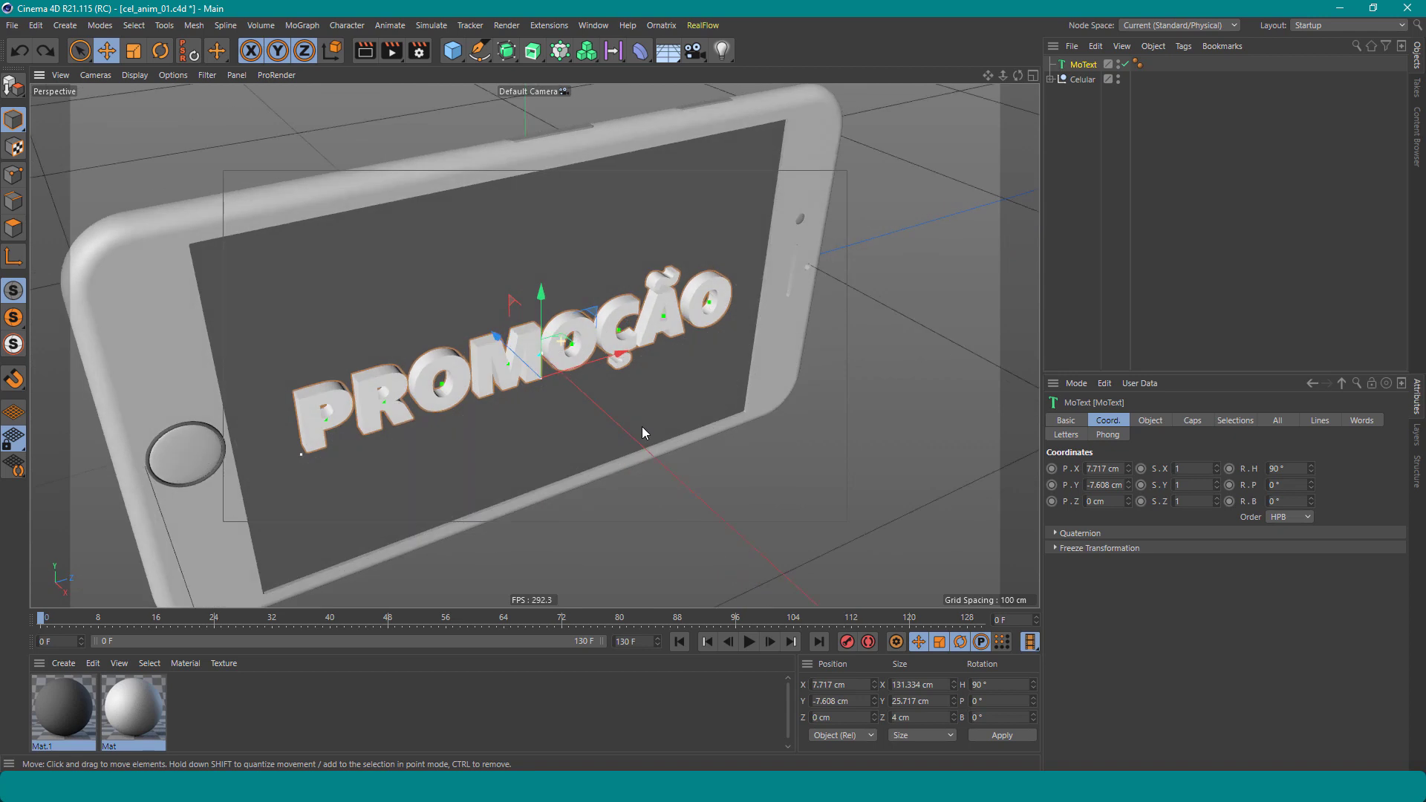
pyautogui.keyDown('alt'); pyautogui.moveTo(634, 416); pyautogui.dragTo(532, 369, button='right'); pyautogui.keyUp('alt')
pyautogui.keyDown('alt'); pyautogui.moveTo(533, 367); pyautogui.dragTo(516, 319); pyautogui.keyUp('alt')
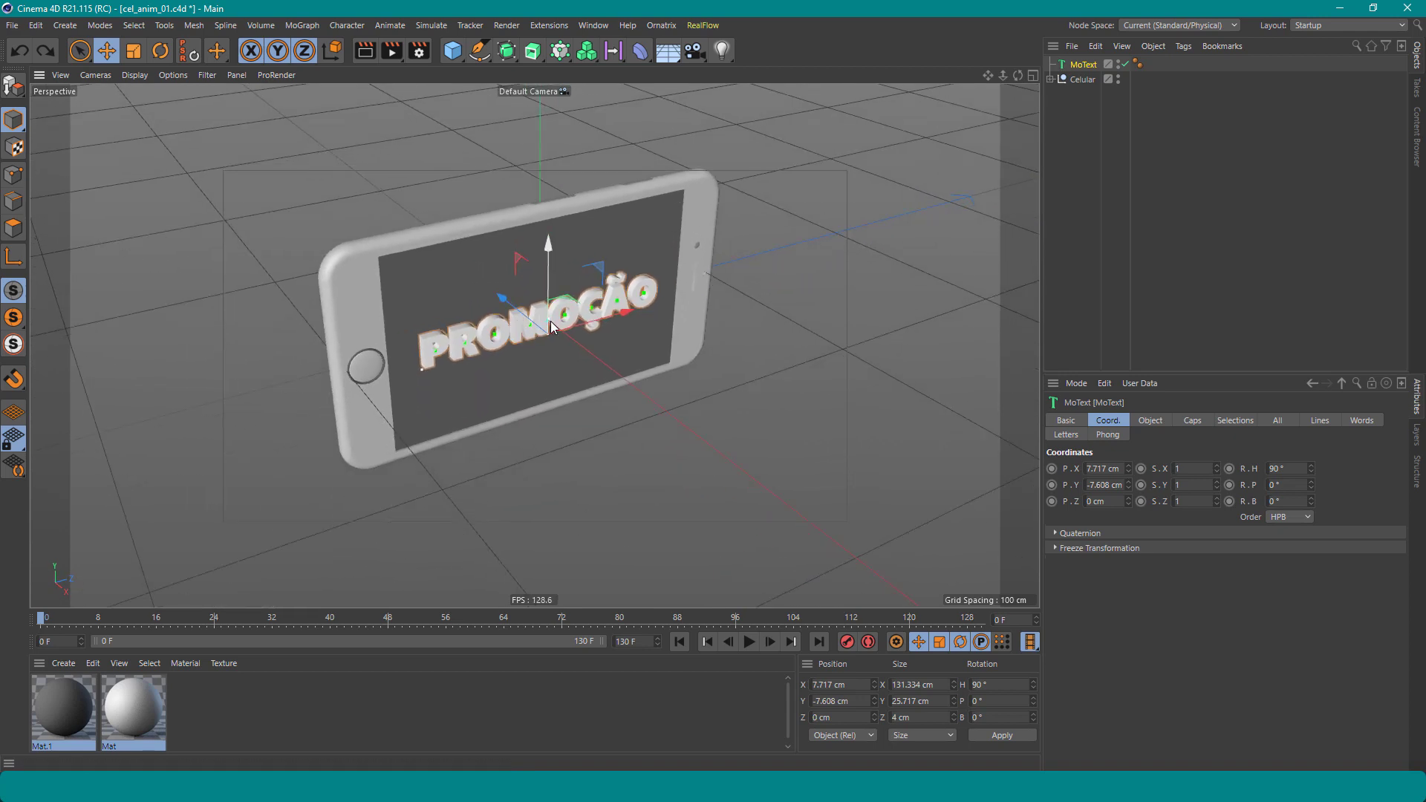
# Add a Plain effector to the selected MoText from the MoGraph effector menu
pyautogui.click(1083, 64)
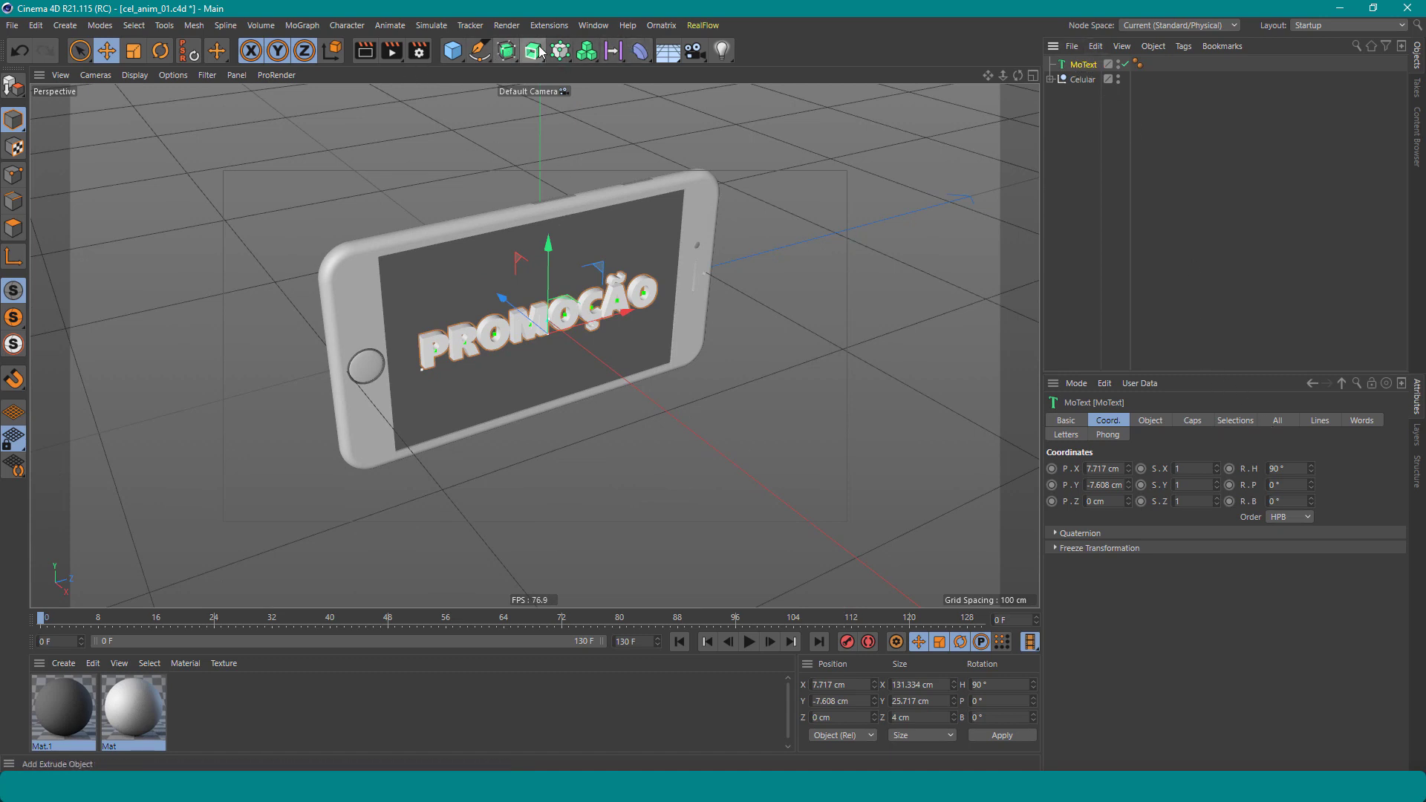
pyautogui.click(562, 51)
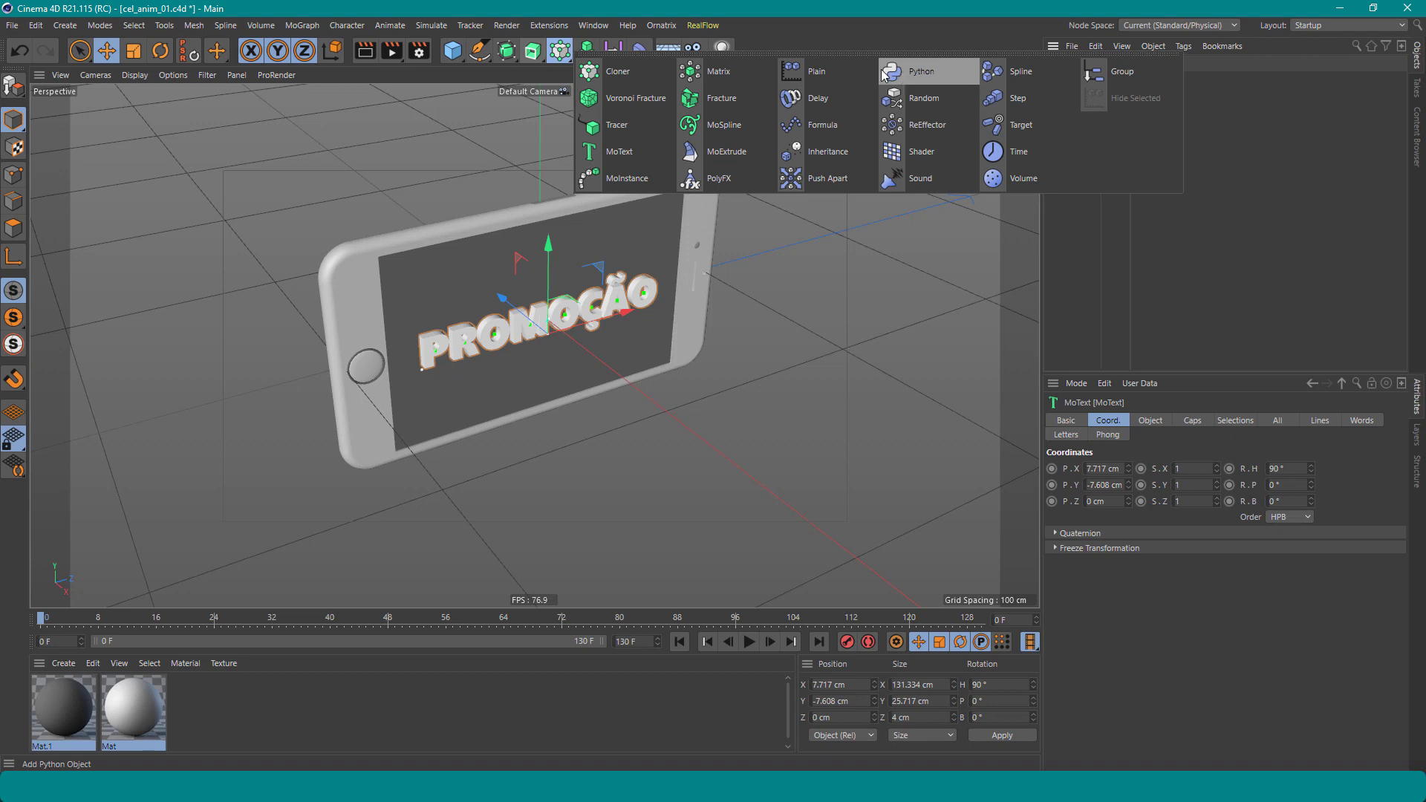
pyautogui.click(848, 67)
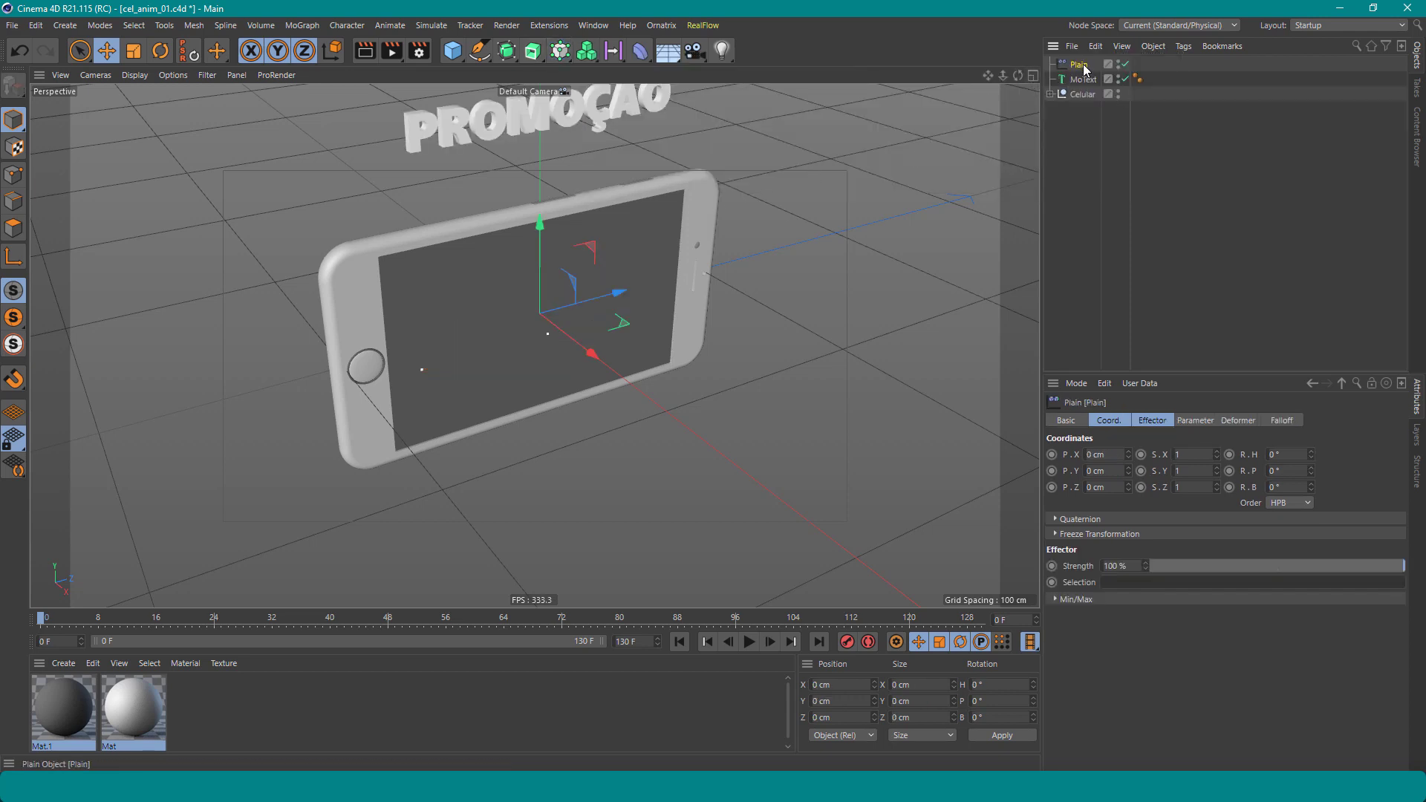
# Set the Plain effector's position offset to Y 0 cm and Z -134 cm
pyautogui.click(1157, 421)
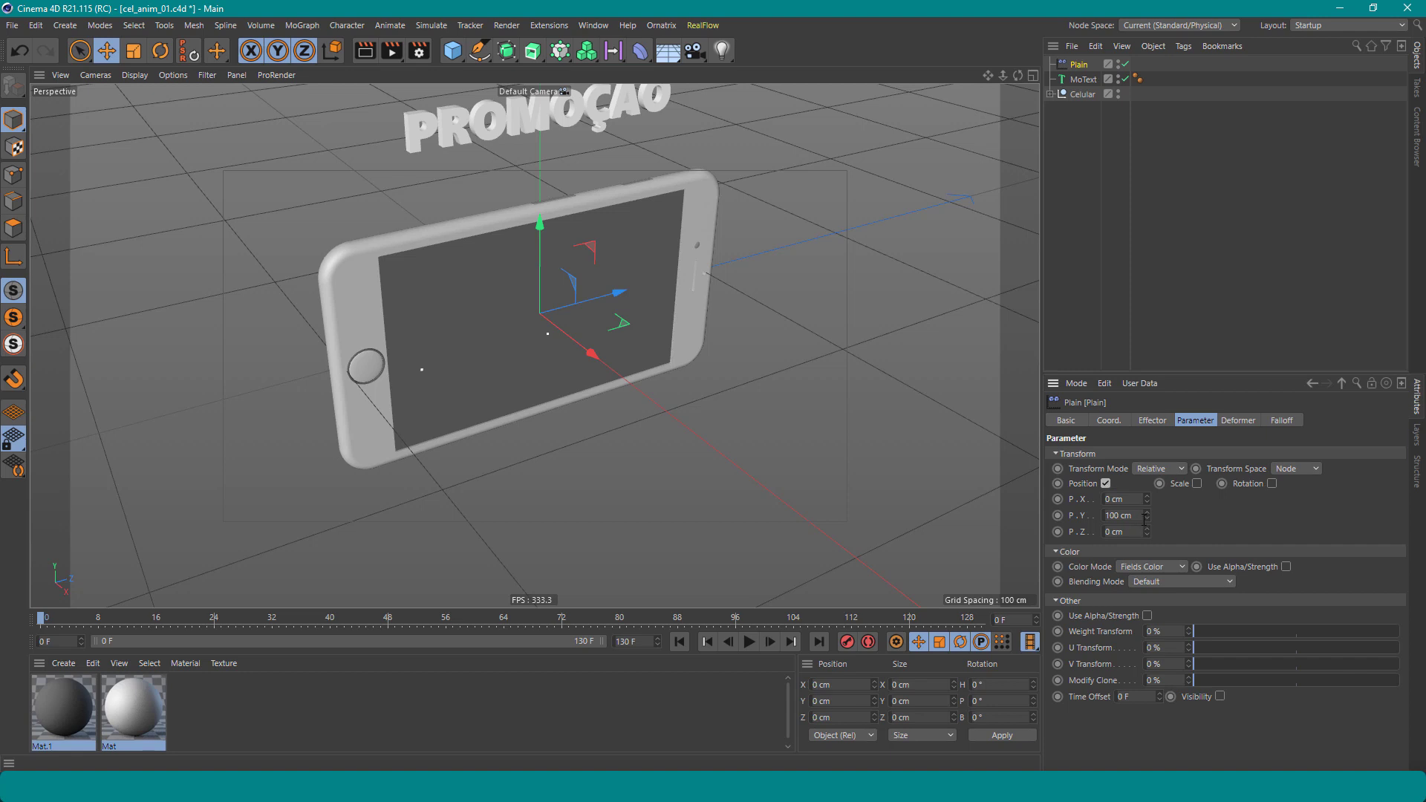
pyautogui.doubleClick(1121, 515)
pyautogui.write('0')
pyautogui.press('Return')
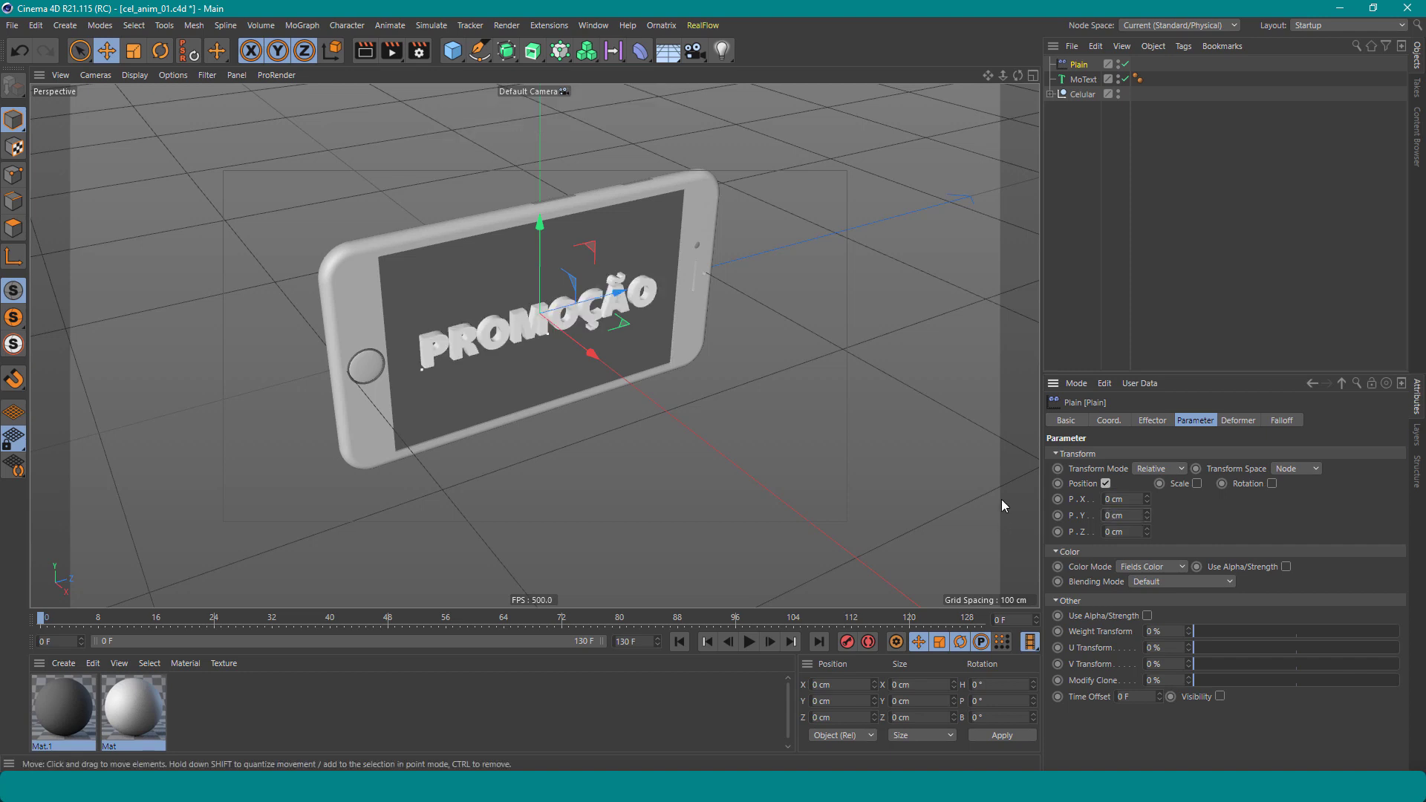
pyautogui.moveTo(1146, 532)
pyautogui.mouseDown()
pyautogui.moveTo(1147, 512)
pyautogui.moveTo(1147, 564)
pyautogui.mouseUp()
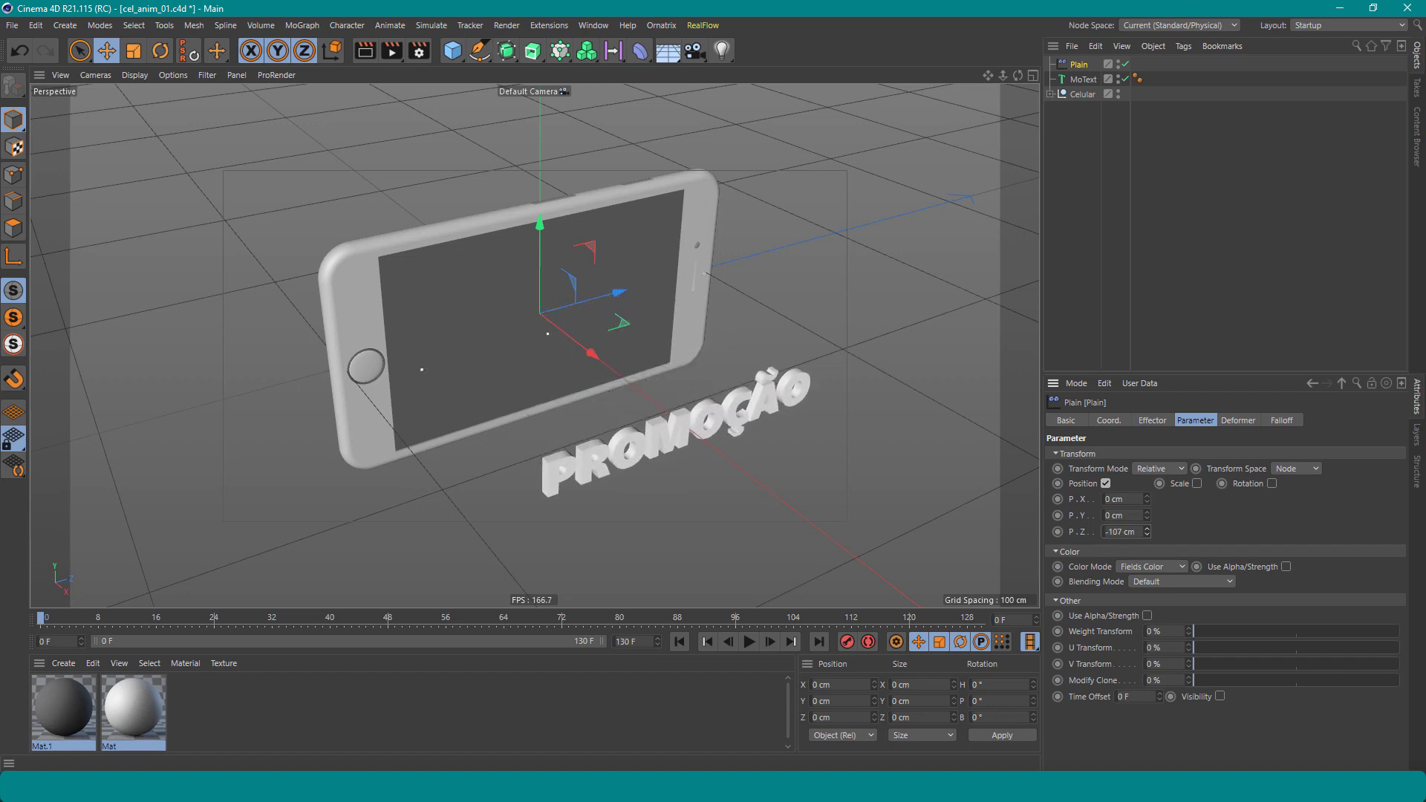
pyautogui.moveTo(1146, 531); pyautogui.dragTo(1151, 540)
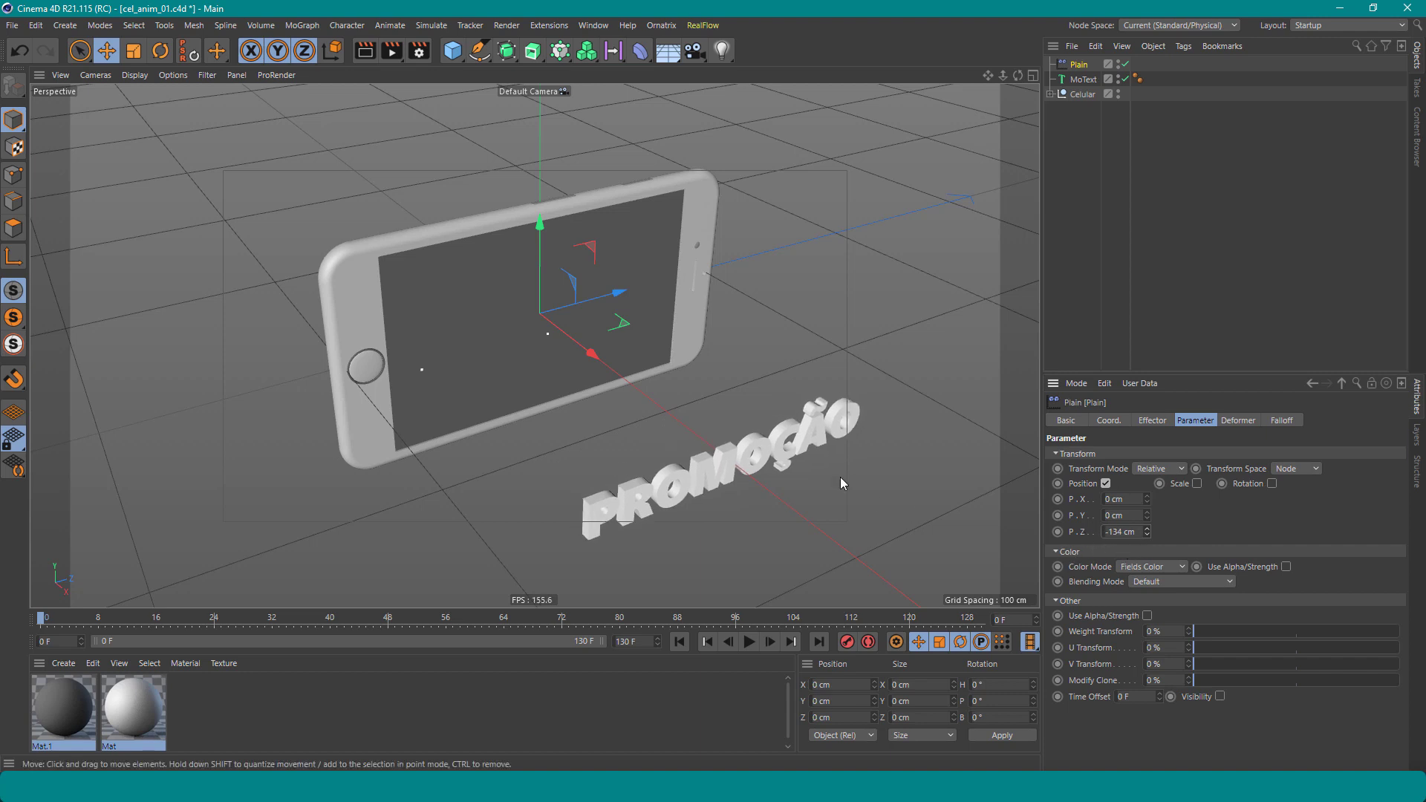
pyautogui.moveTo(814, 470)
pyautogui.keyDown('alt'); pyautogui.mouseDown()
pyautogui.moveTo(705, 396)
pyautogui.moveTo(1164, 415)
pyautogui.mouseUp(); pyautogui.keyUp('alt')
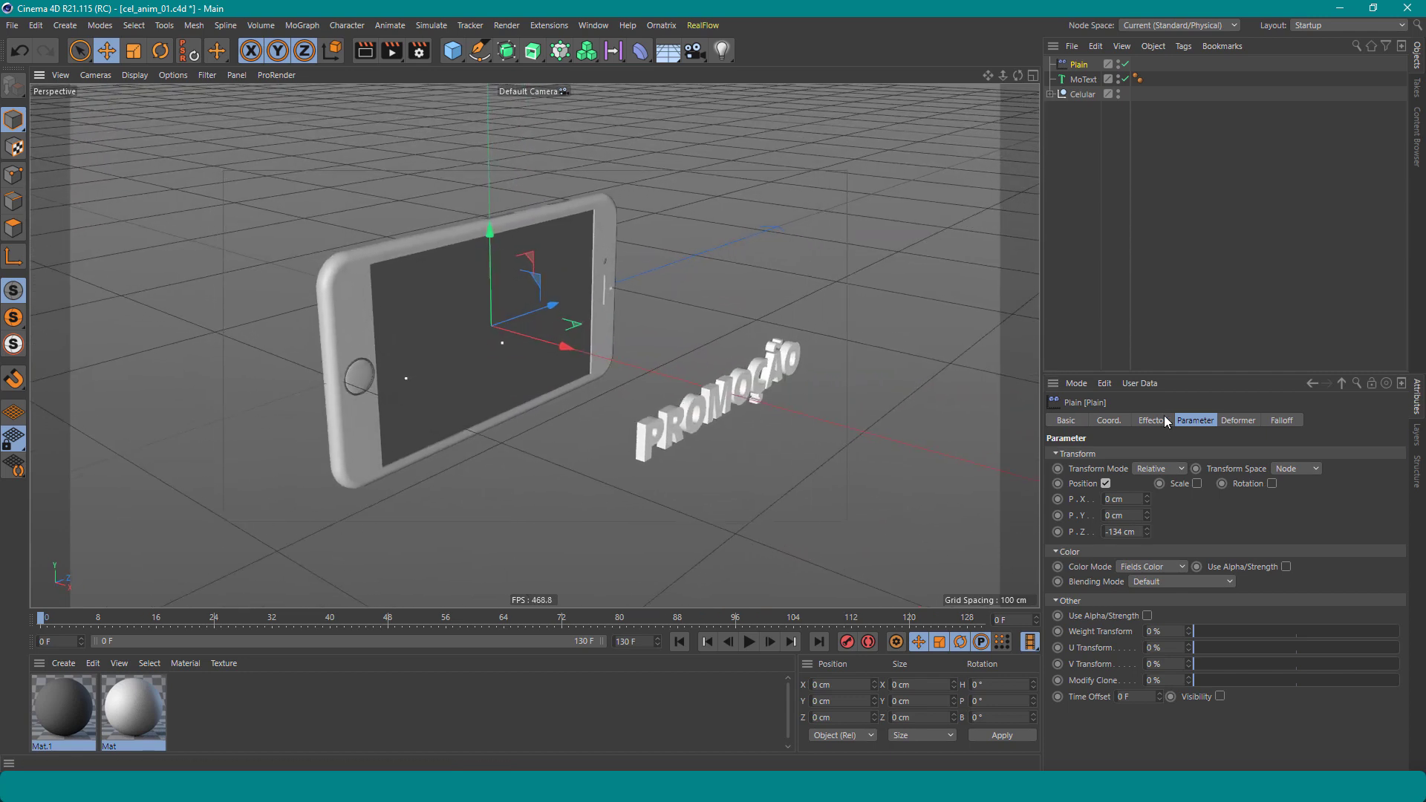
# Replace the Plain effector's Linear Field falloff with a Spherical Field
pyautogui.click(1281, 422)
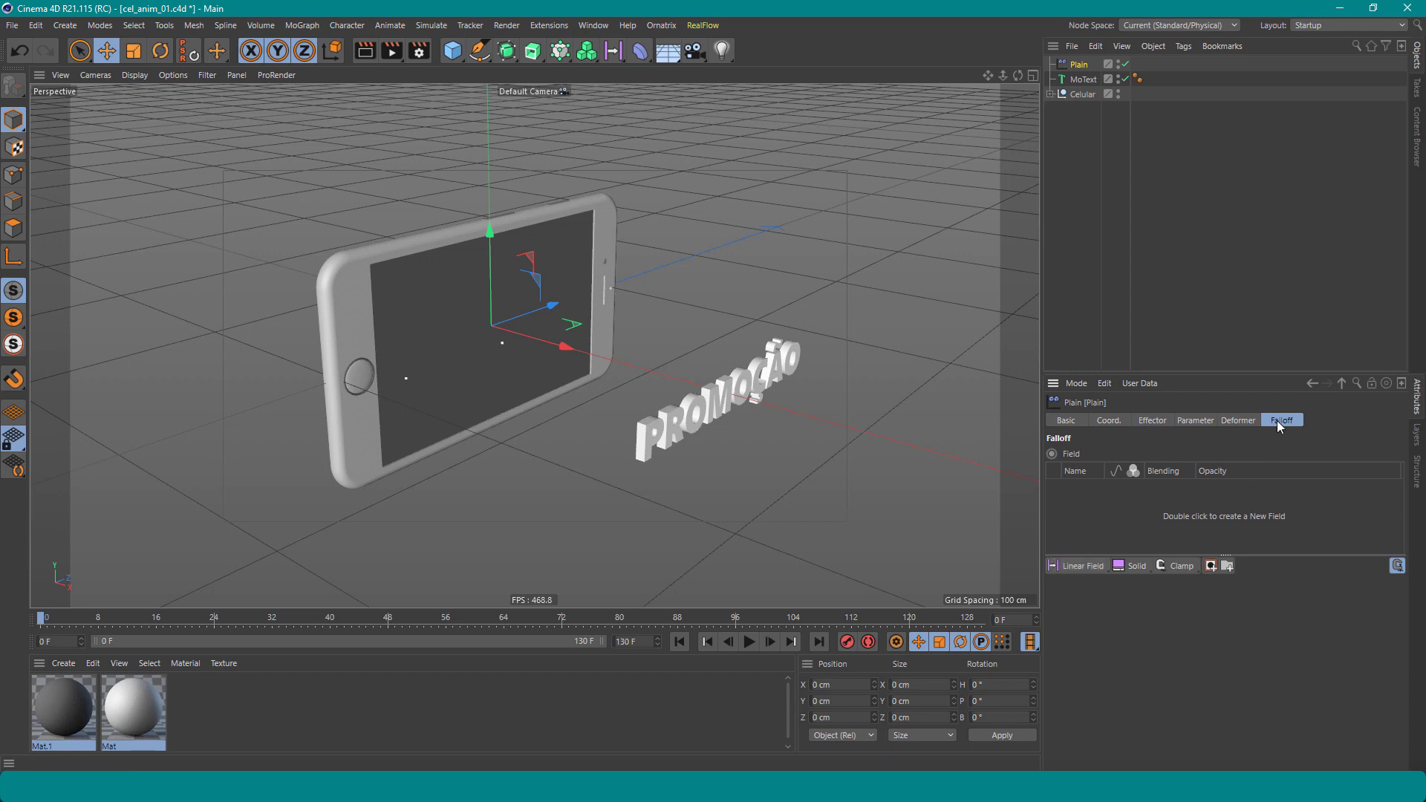
pyautogui.click(1072, 568)
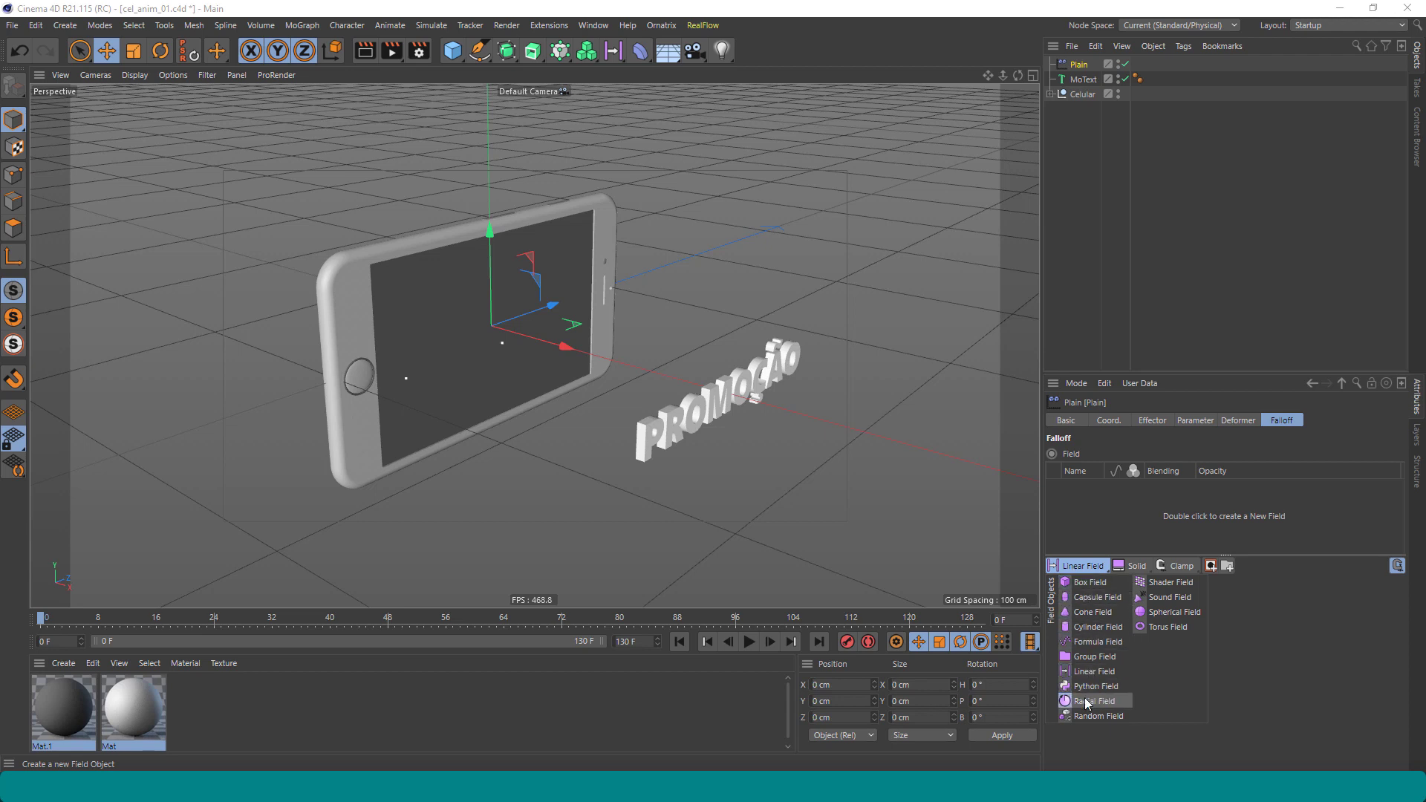
pyautogui.click(1148, 610)
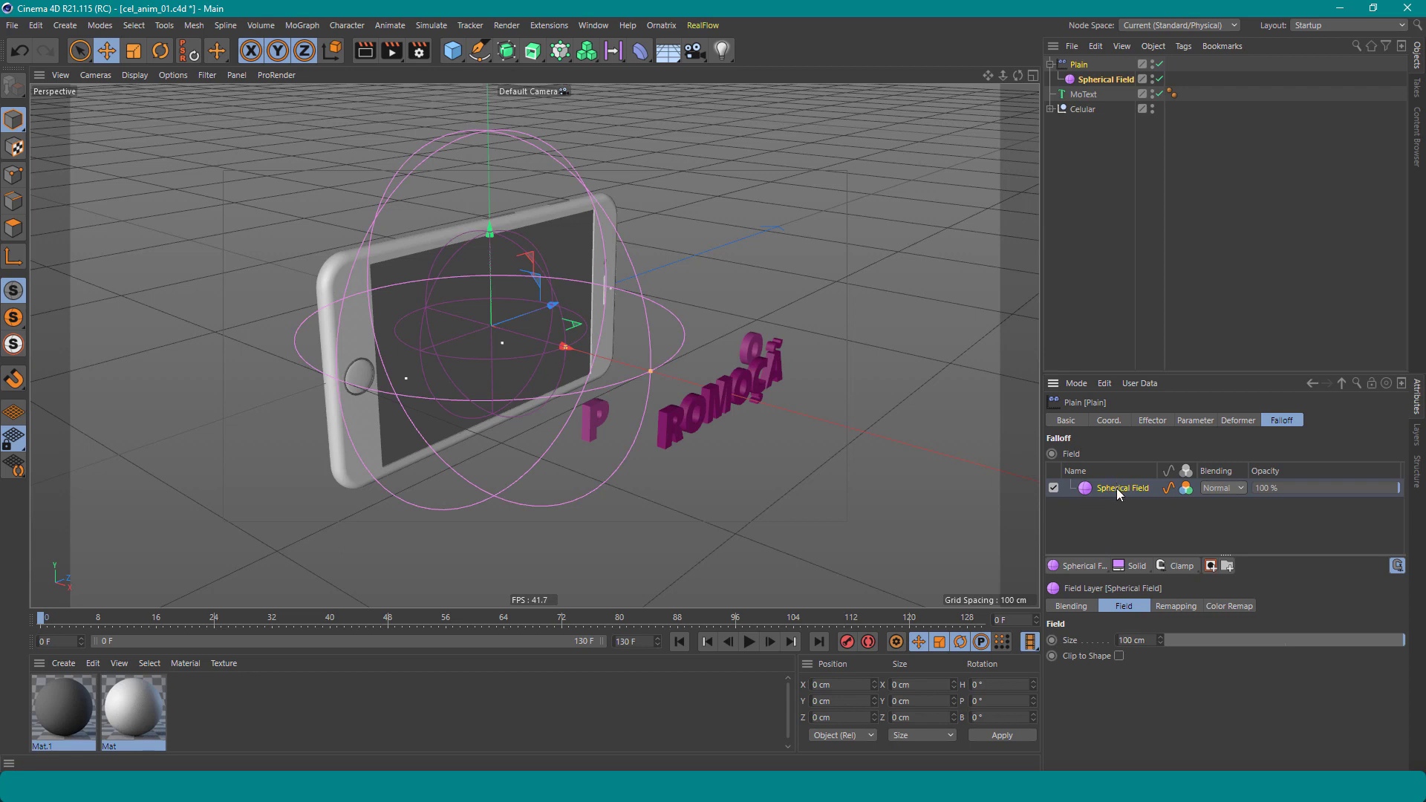
# Set the Spherical Field remapping to inner offset 57%, max 0% and min 214%
pyautogui.click(1170, 605)
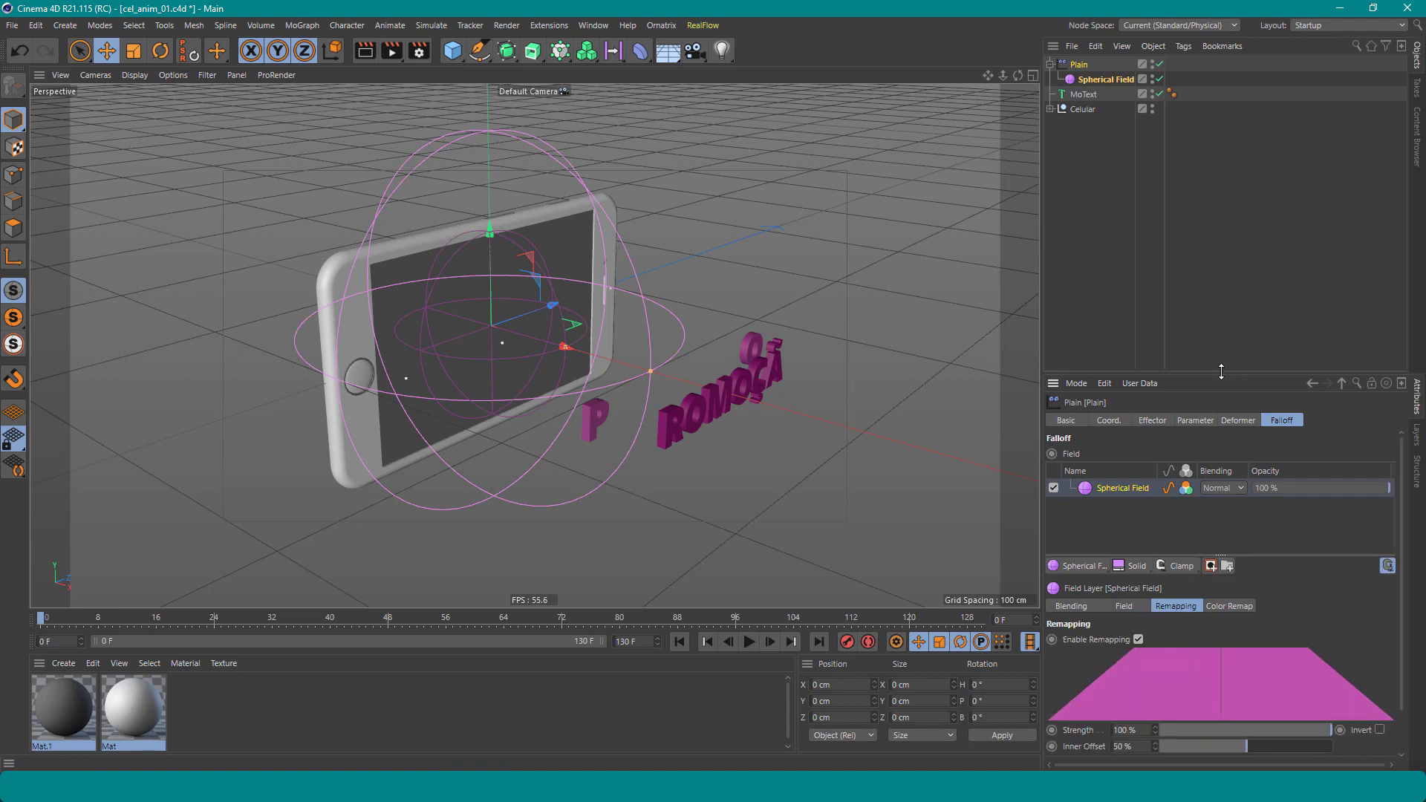
pyautogui.moveTo(1222, 372); pyautogui.dragTo(1223, 131)
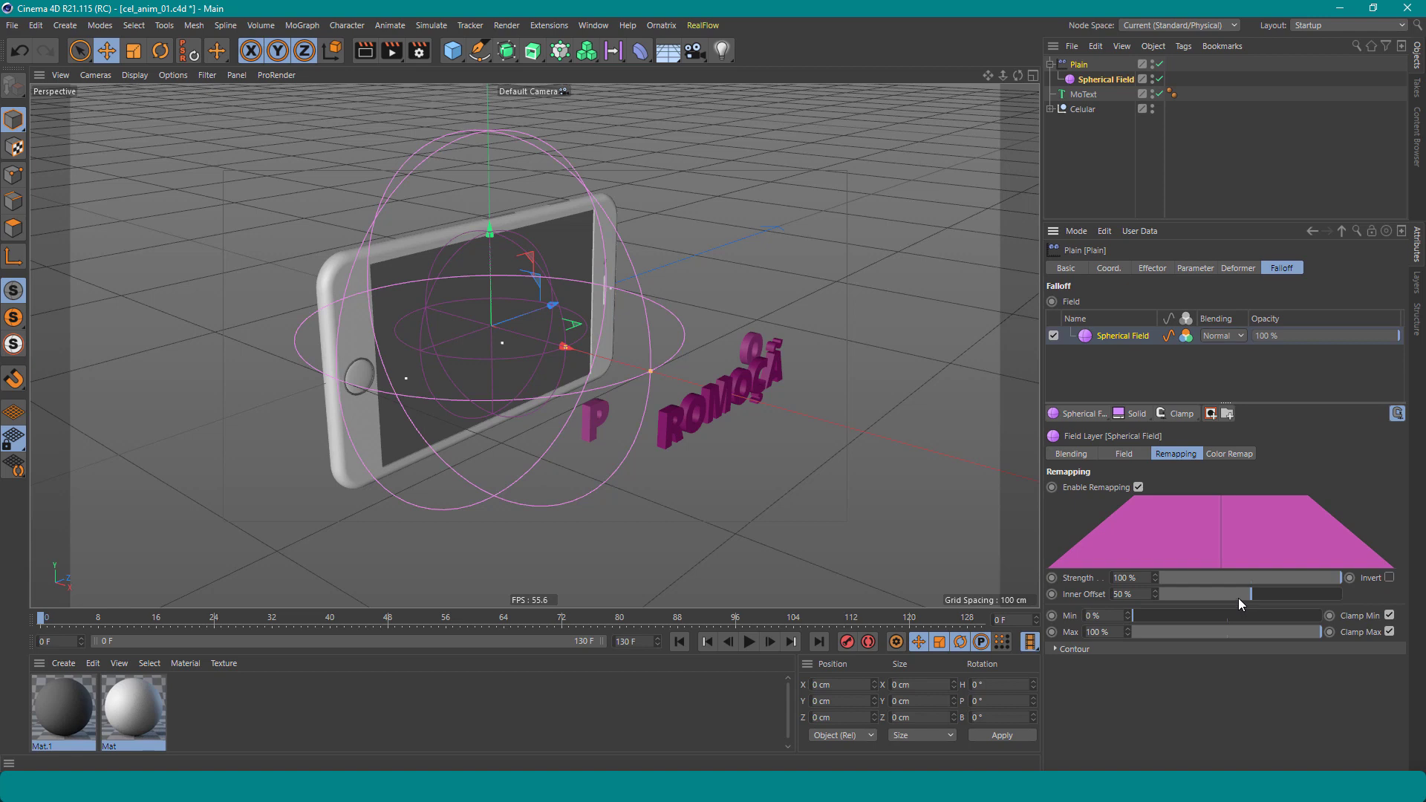
pyautogui.moveTo(1237, 599); pyautogui.dragTo(1263, 591)
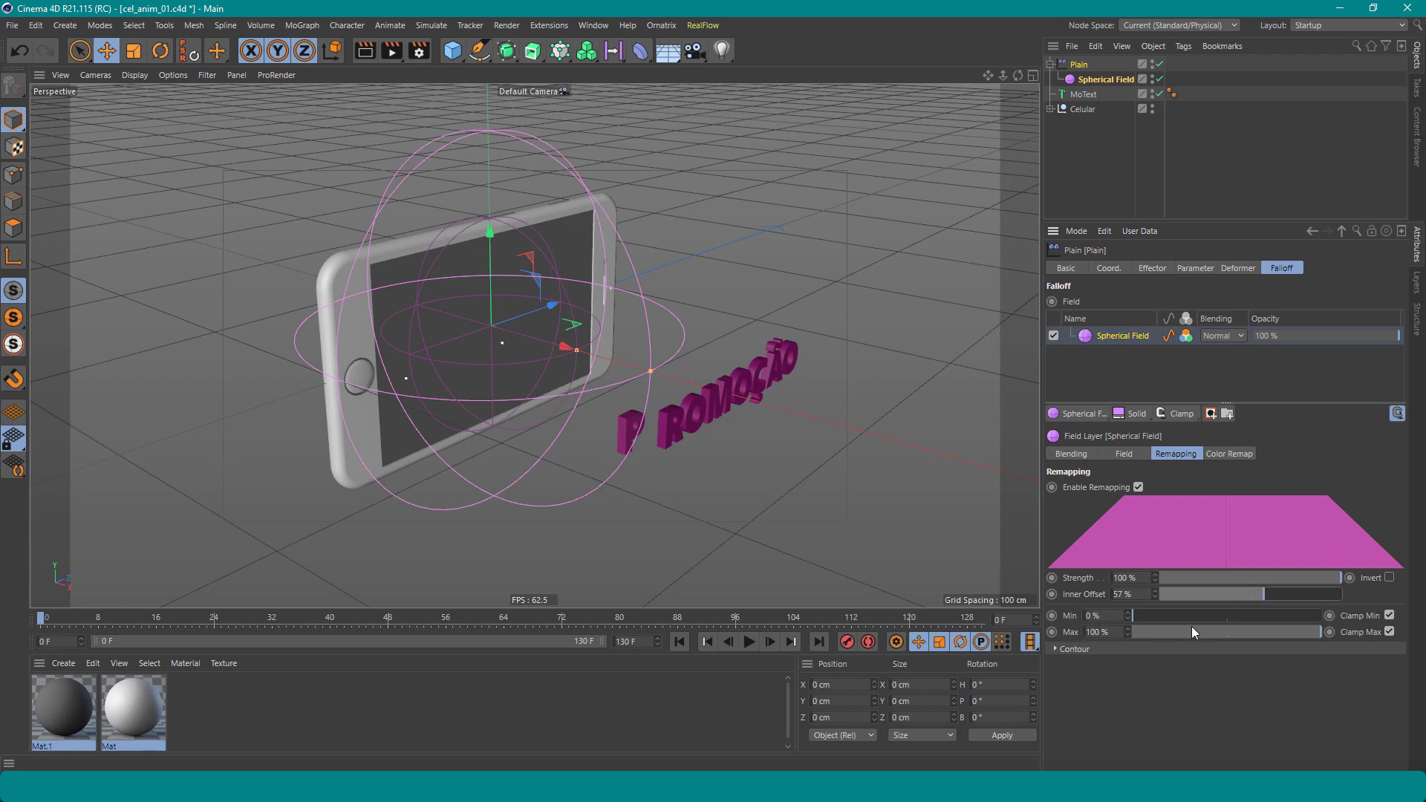
pyautogui.moveTo(1197, 631); pyautogui.dragTo(1121, 639)
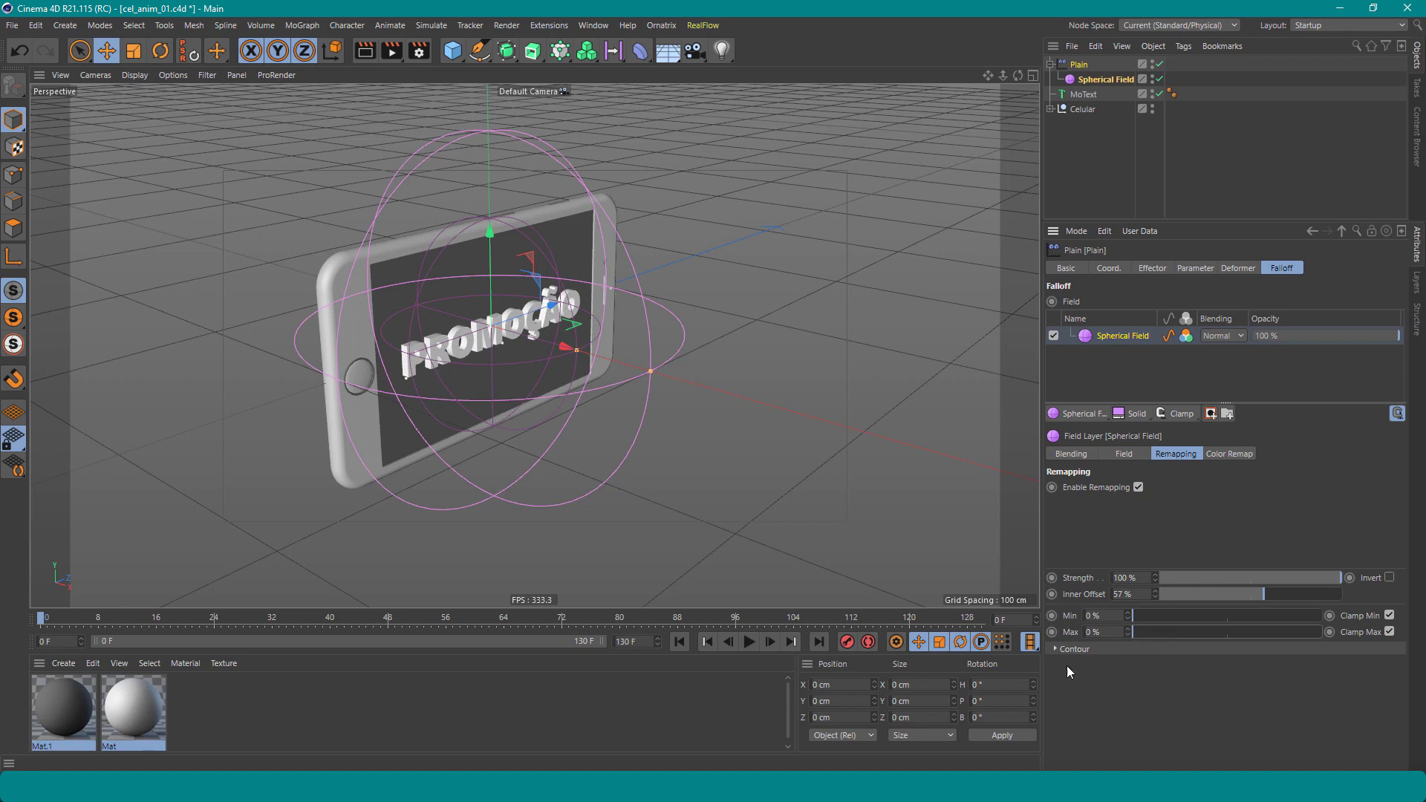
pyautogui.moveTo(1144, 612); pyautogui.dragTo(1368, 609)
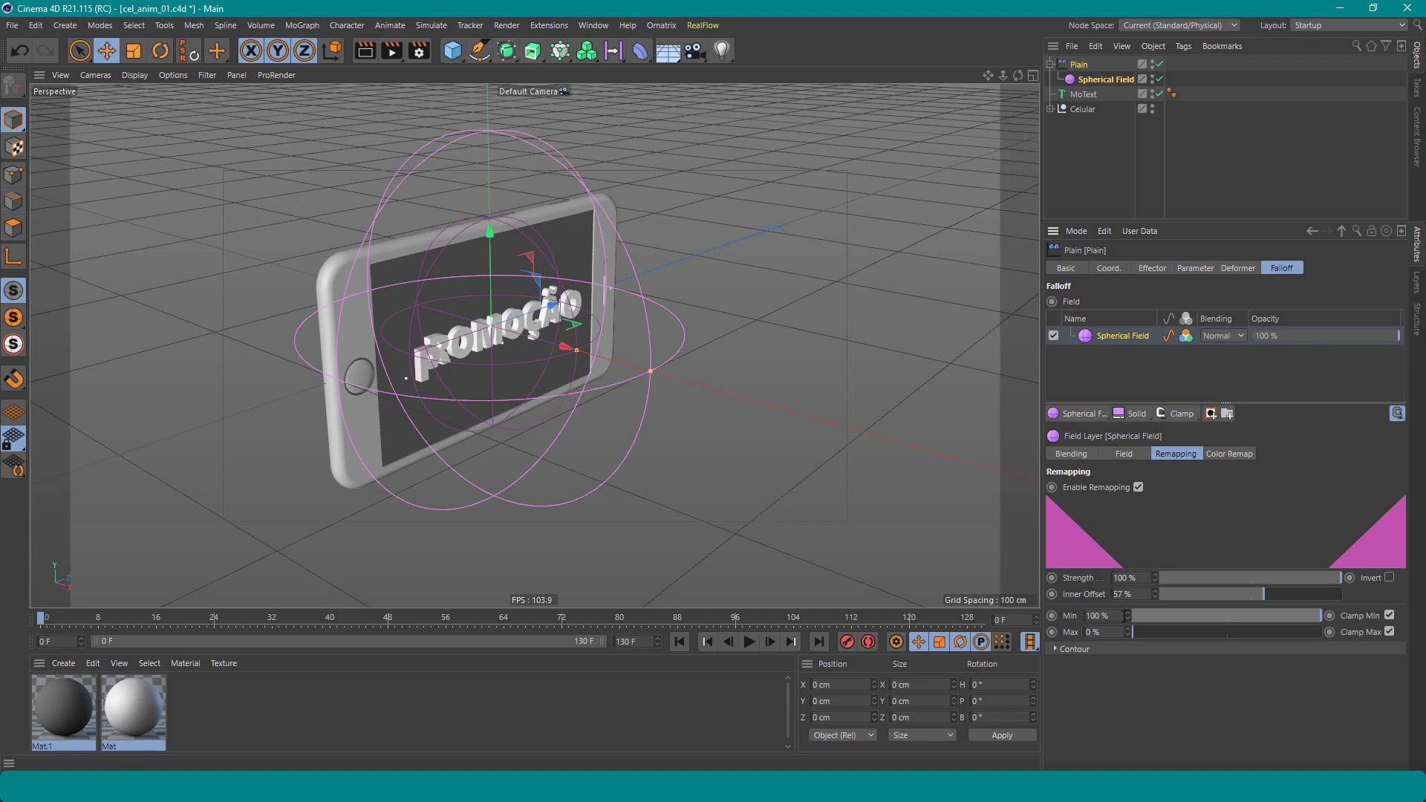
pyautogui.moveTo(1128, 616); pyautogui.dragTo(1128, 564)
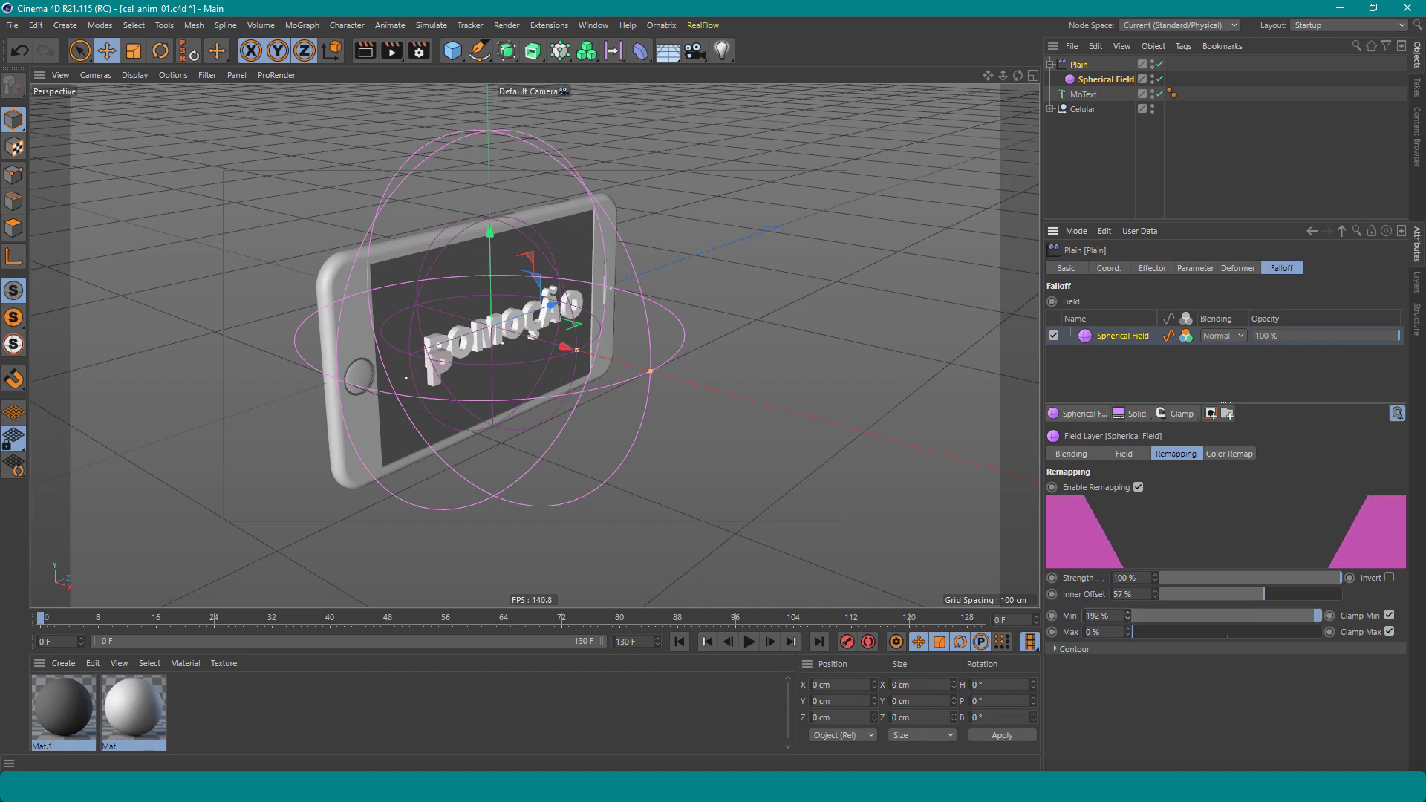
pyautogui.moveTo(1128, 616); pyautogui.dragTo(1128, 617)
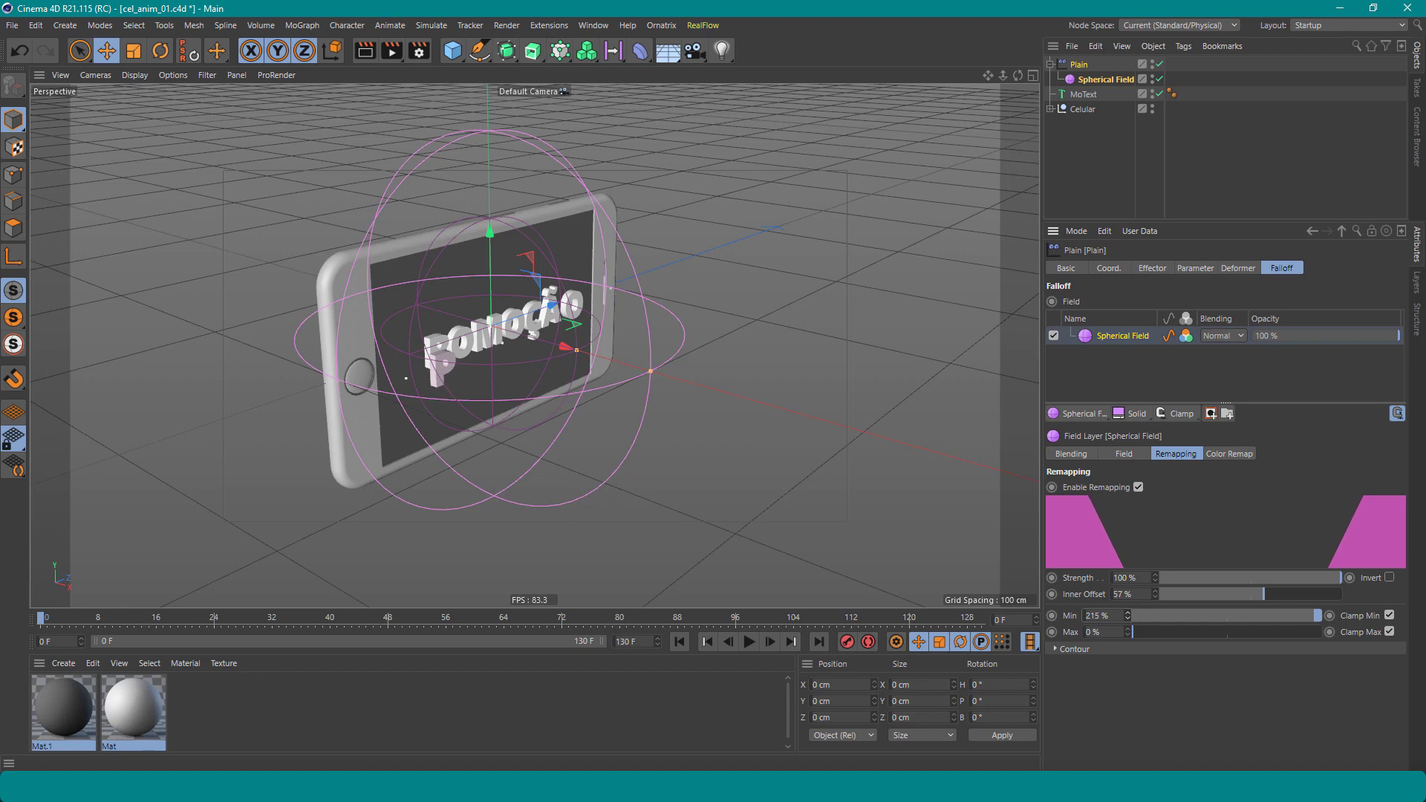
pyautogui.moveTo(1127, 621); pyautogui.dragTo(1127, 622)
# Switch the Spherical Field's contour mode from Curve to Quadratic
pyautogui.click(1085, 648)
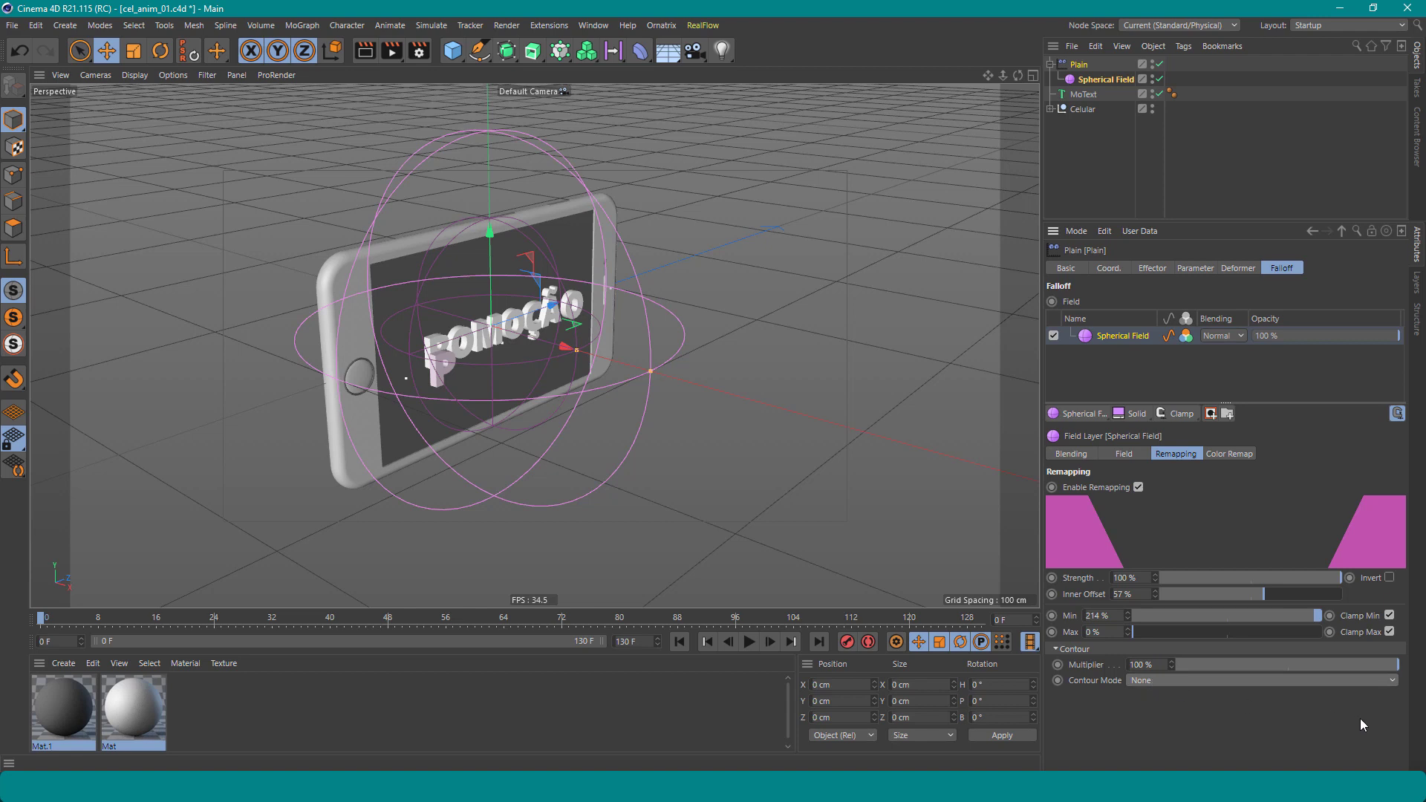
pyautogui.click(1392, 687)
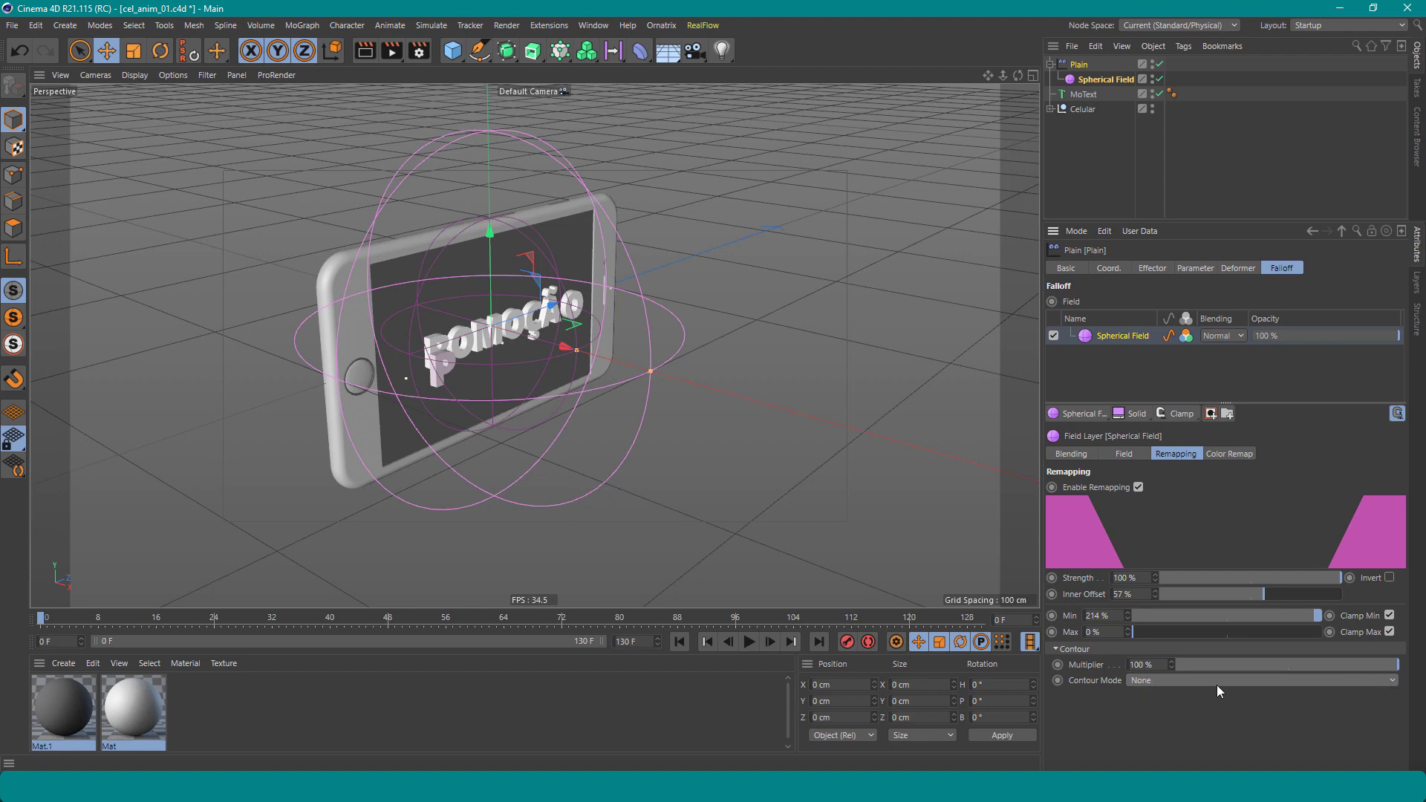
pyautogui.click(1274, 666)
pyautogui.scroll(-3, 1098, 728)
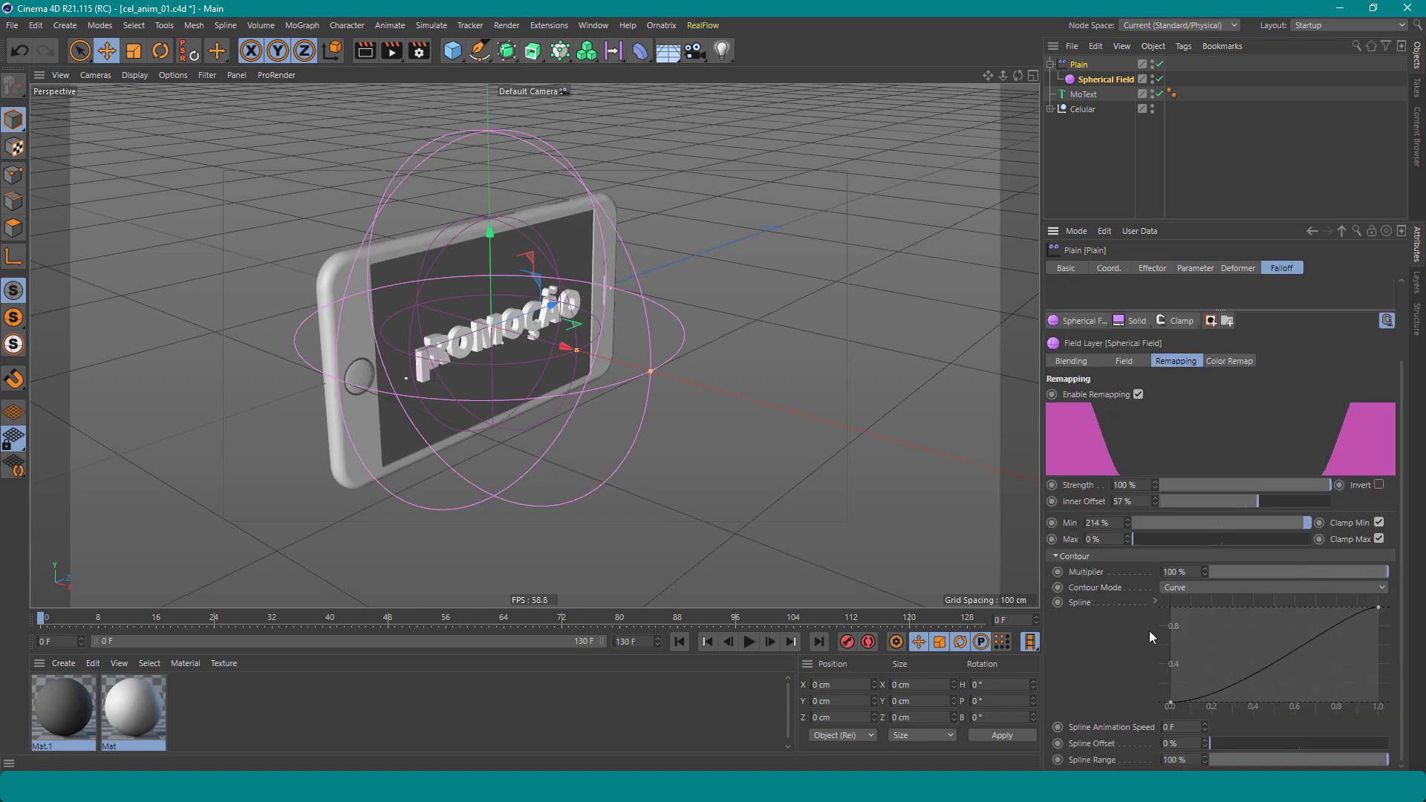
pyautogui.click(1202, 588)
pyautogui.click(1147, 592)
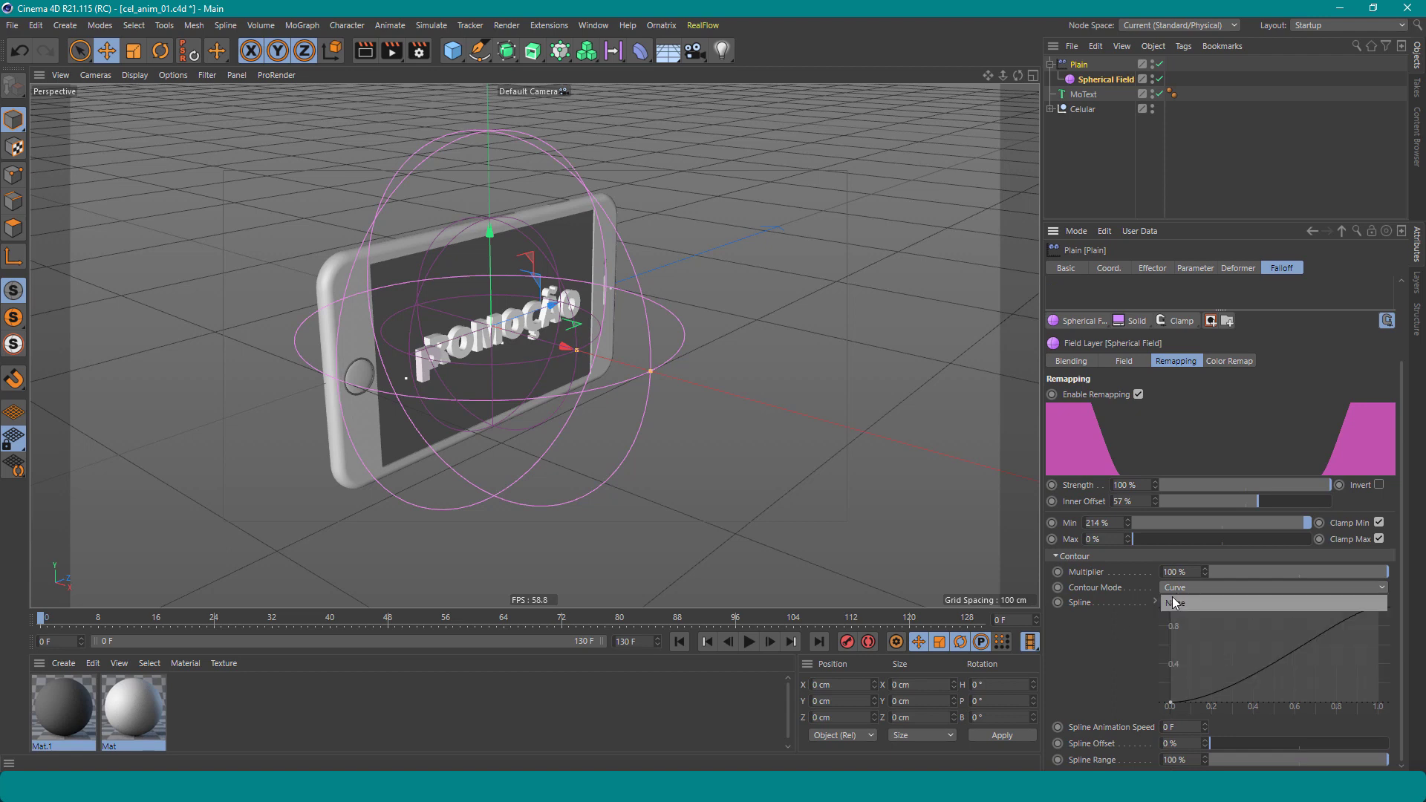
pyautogui.click(1174, 601)
pyautogui.click(1379, 589)
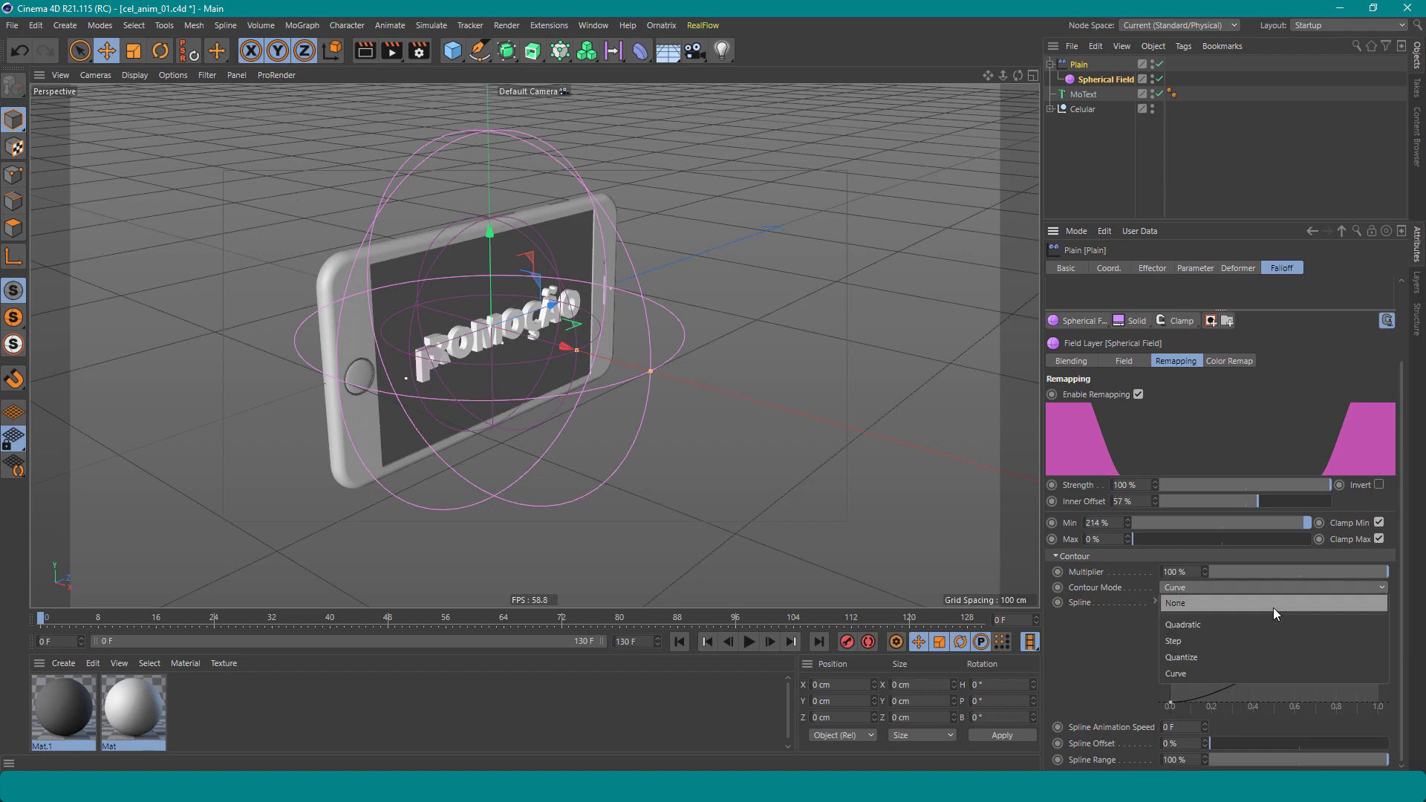
pyautogui.click(1212, 623)
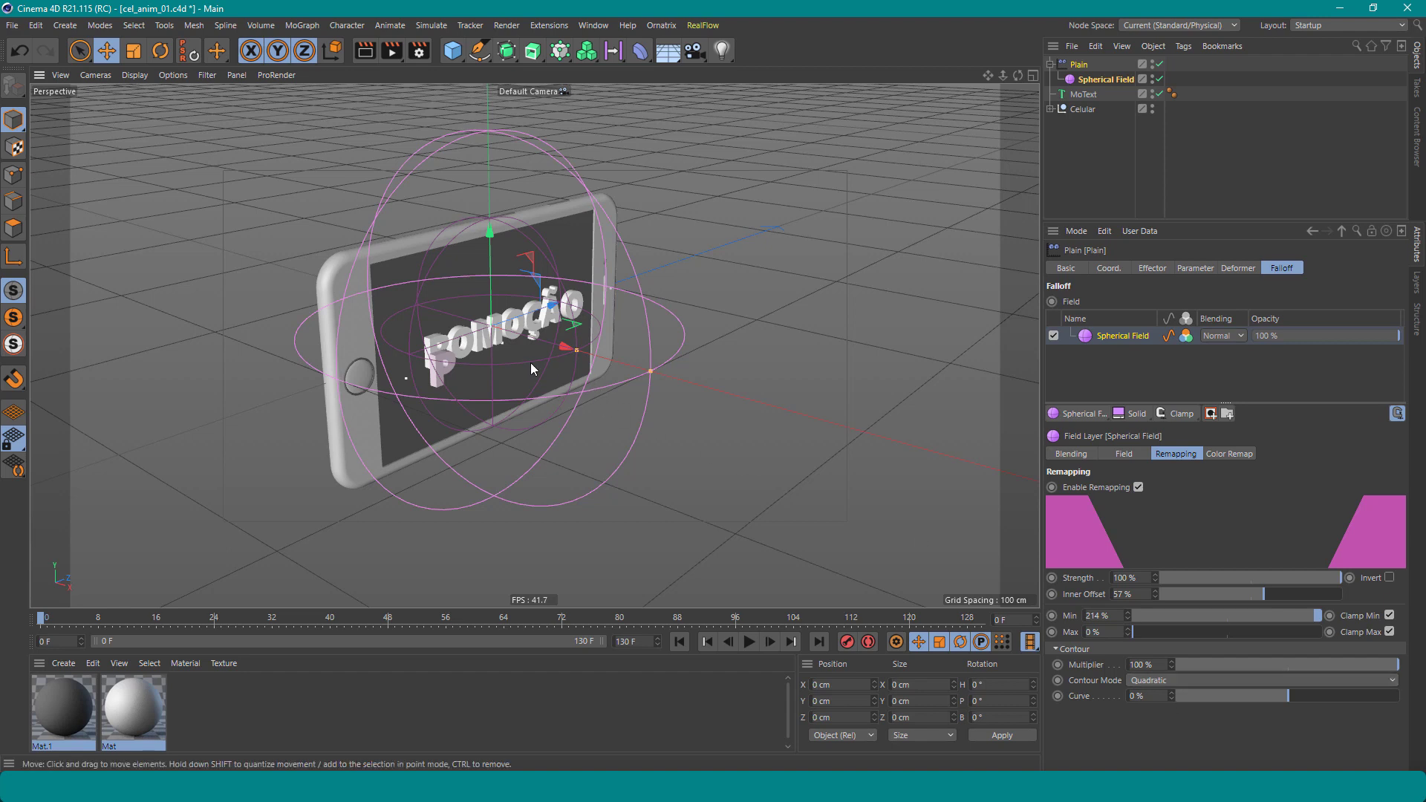
pyautogui.moveTo(531, 363)
pyautogui.keyDown('alt'); pyautogui.mouseDown()
pyautogui.moveTo(502, 376)
pyautogui.moveTo(537, 329)
pyautogui.mouseUp(); pyautogui.keyUp('alt')
# Slide the Spherical Field right along X to scatter PROMOÇÃO, then back over the text
pyautogui.scroll(4, 477, 368)
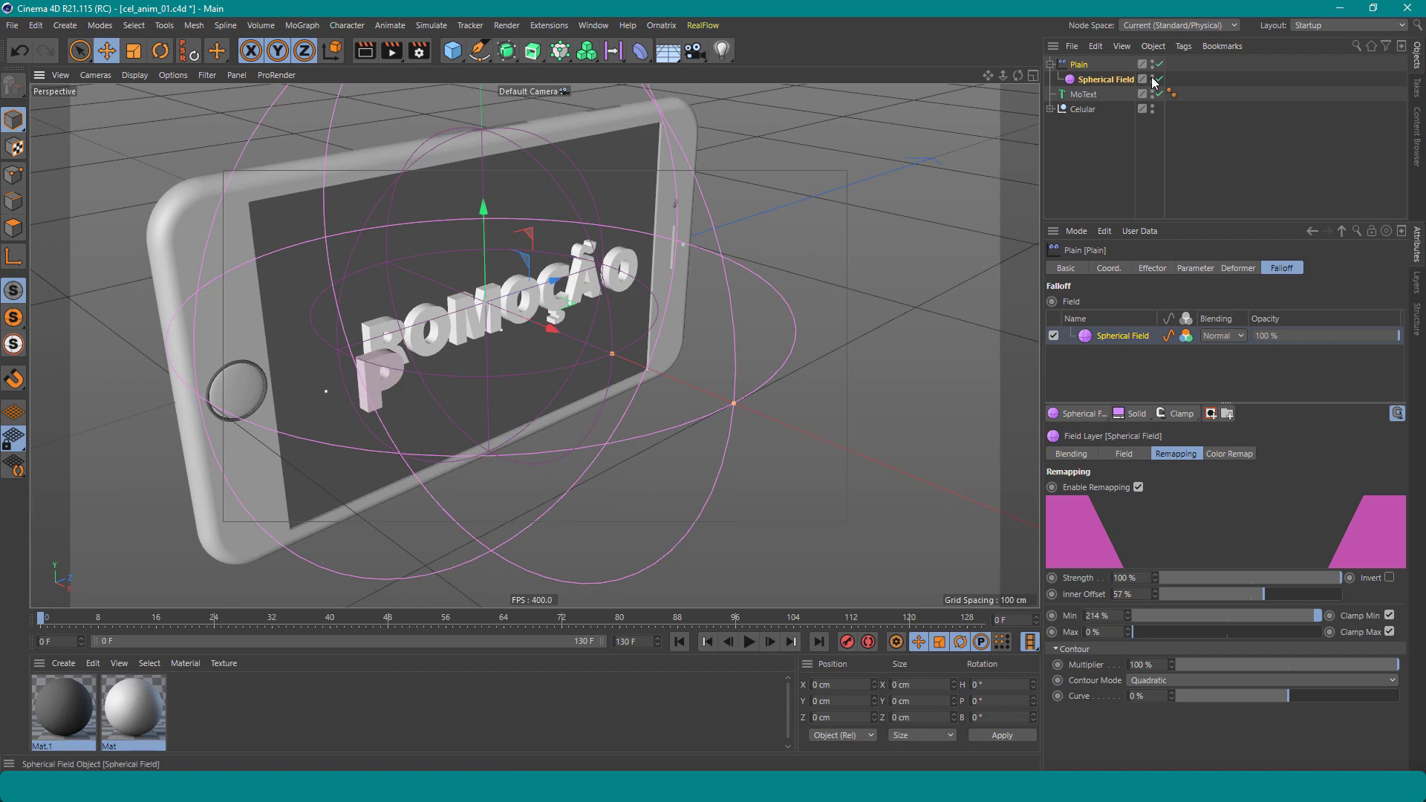
pyautogui.moveTo(1106, 80); pyautogui.dragTo(1094, 85)
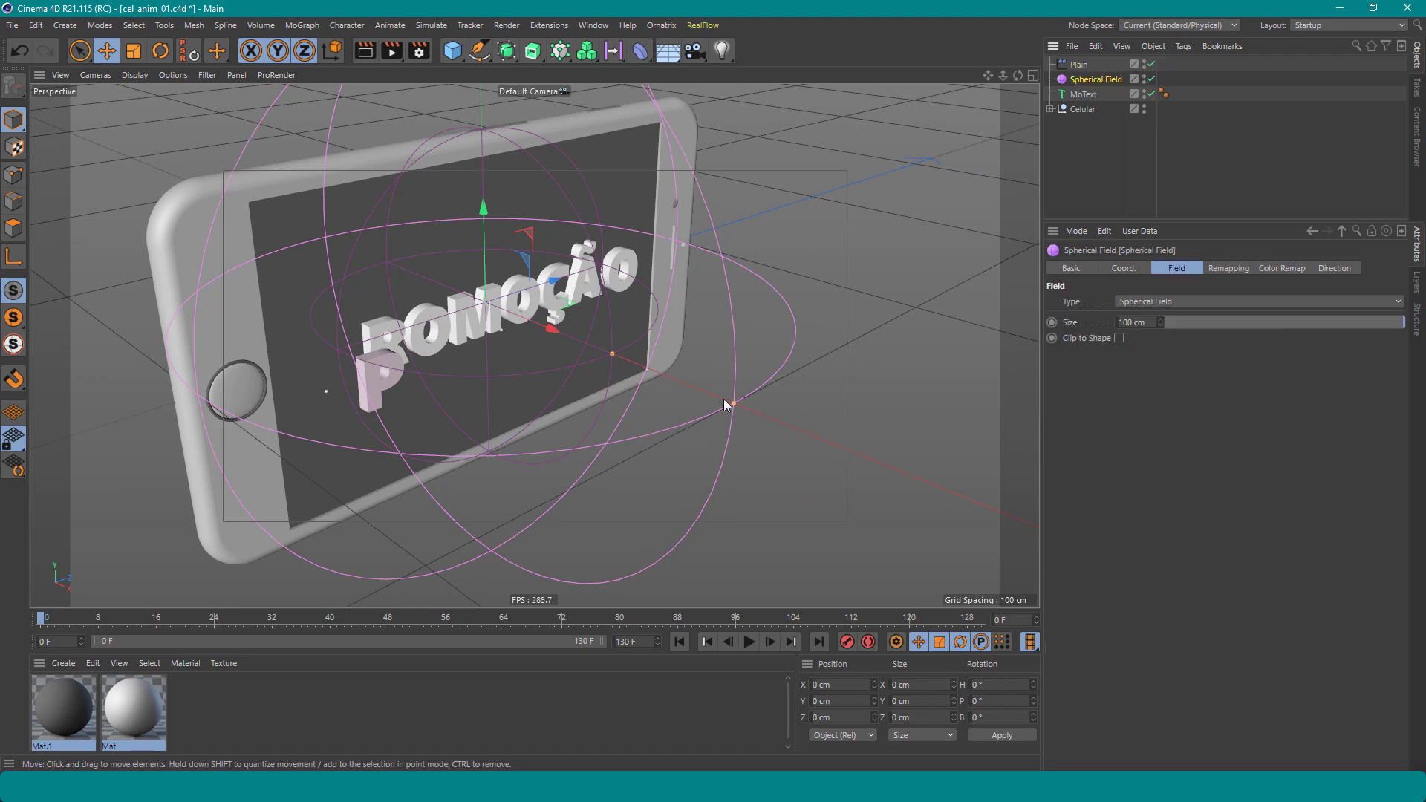
pyautogui.moveTo(547, 331)
pyautogui.mouseDown()
pyautogui.moveTo(757, 439)
pyautogui.moveTo(662, 401)
pyautogui.moveTo(501, 373)
pyautogui.moveTo(554, 404)
pyautogui.mouseUp()
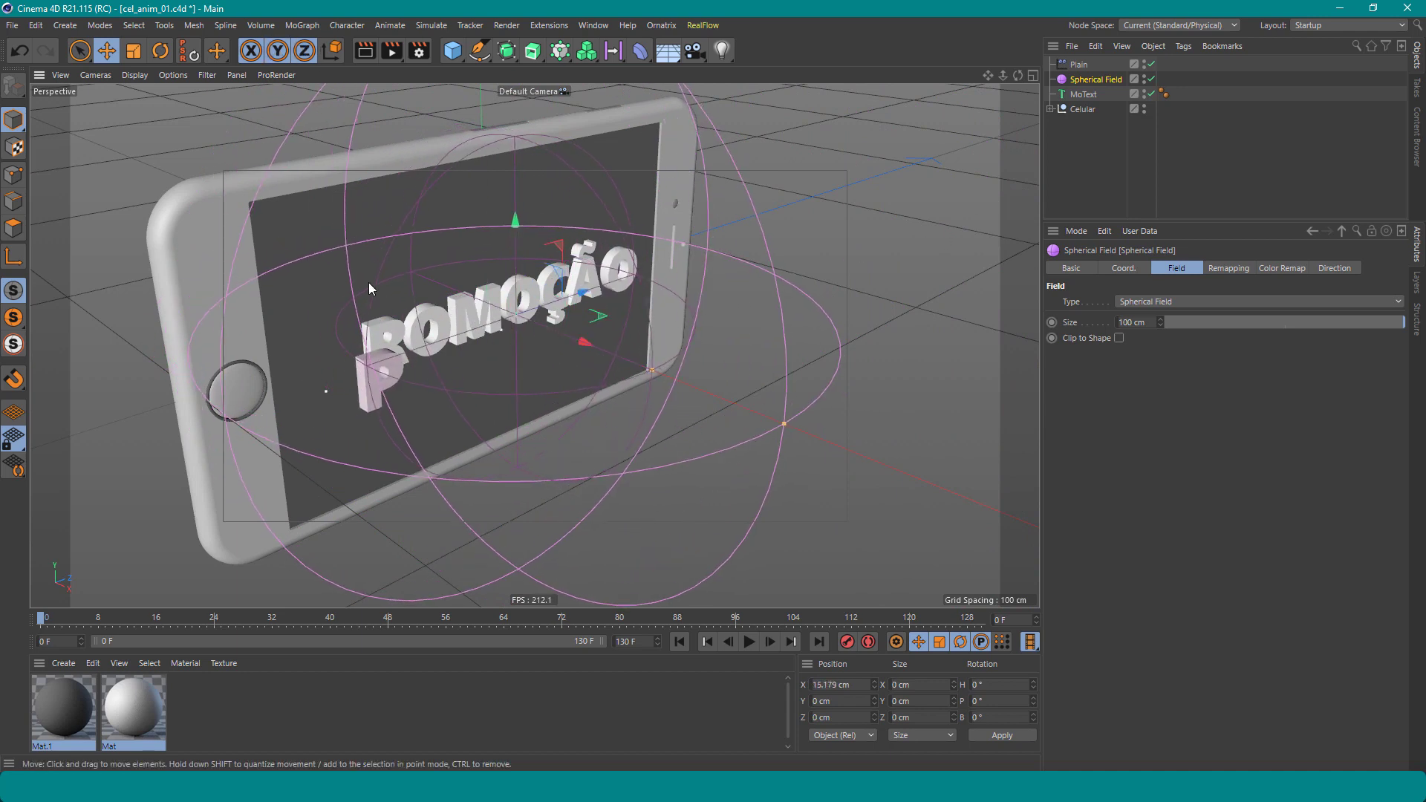
pyautogui.moveTo(576, 324); pyautogui.dragTo(869, 516)
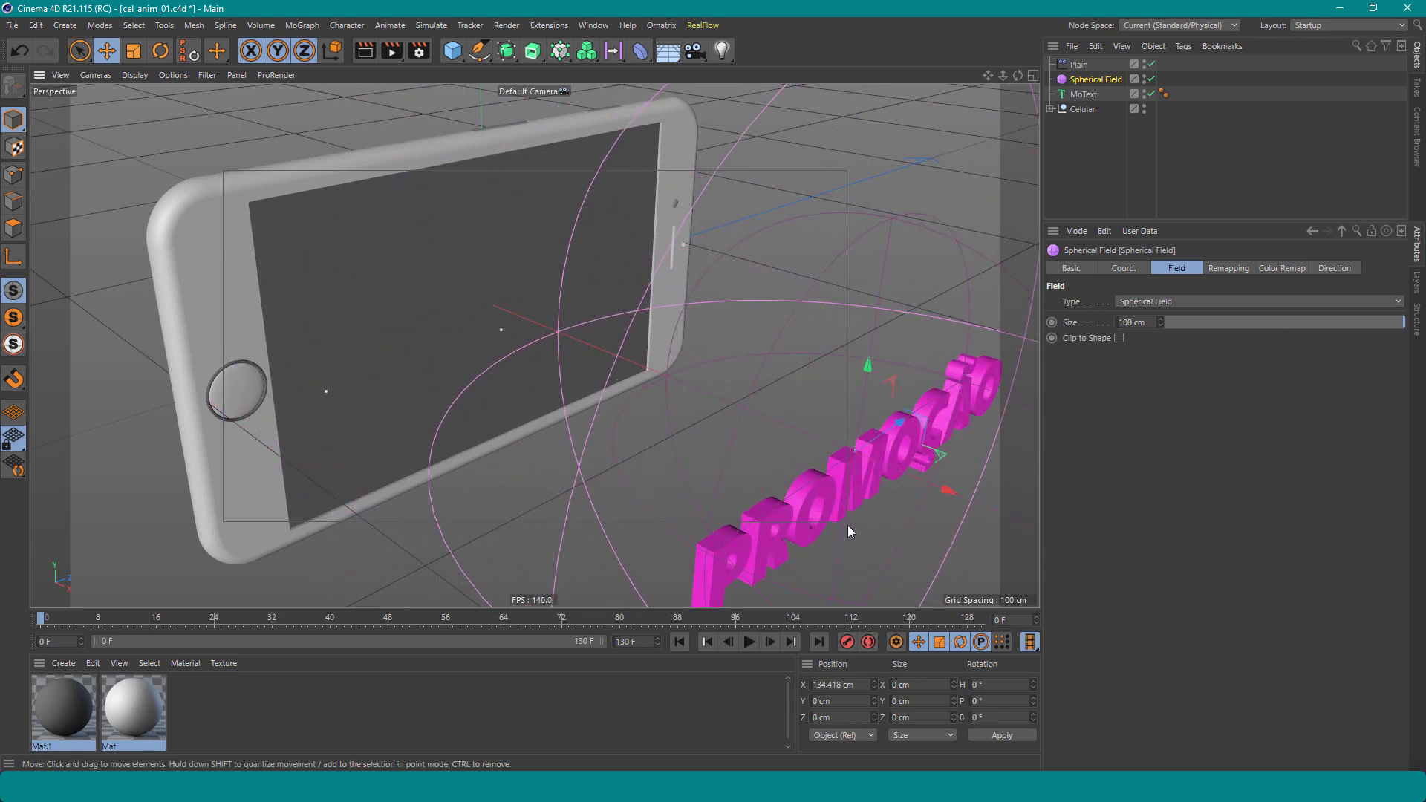
pyautogui.click(1080, 65)
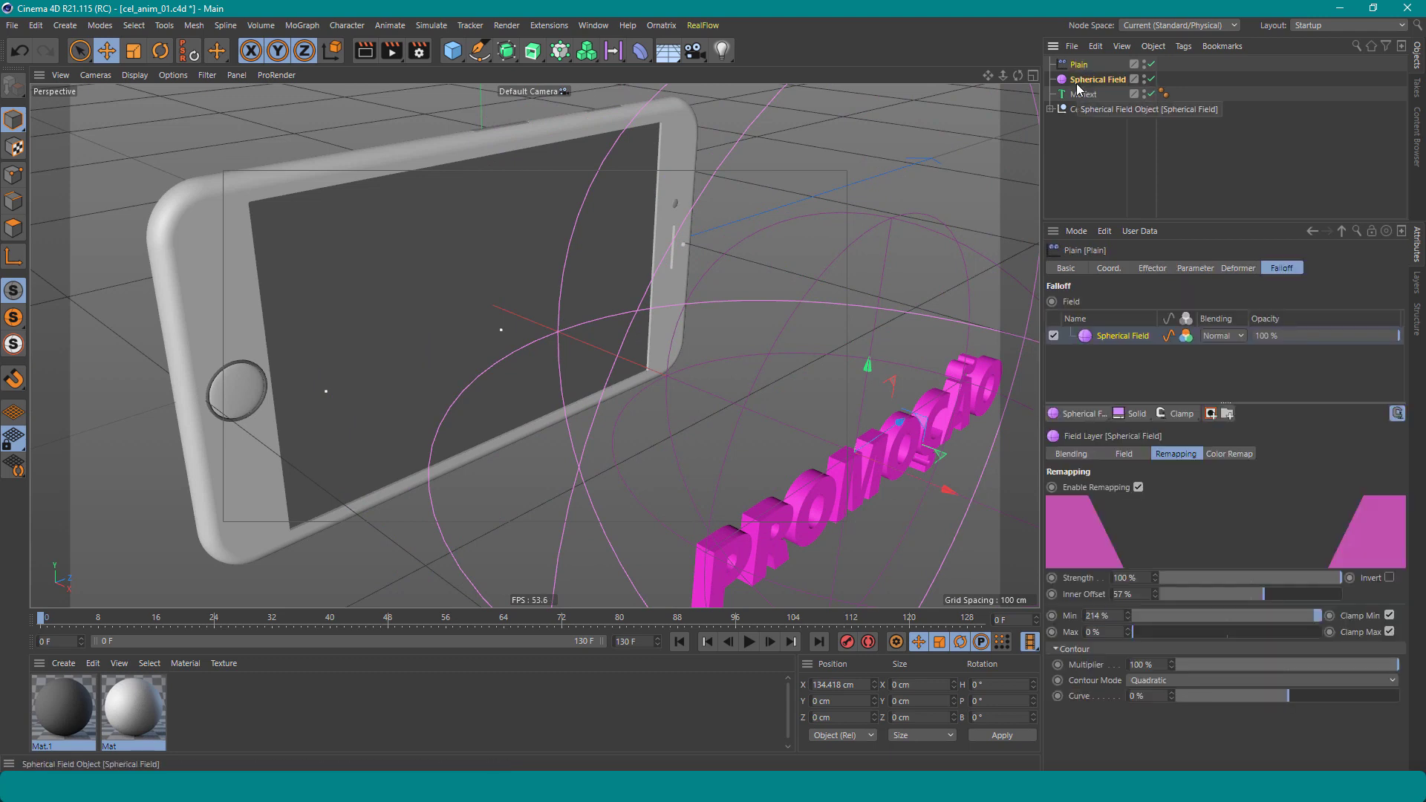
pyautogui.click(1096, 80)
pyautogui.moveTo(917, 474); pyautogui.dragTo(534, 349)
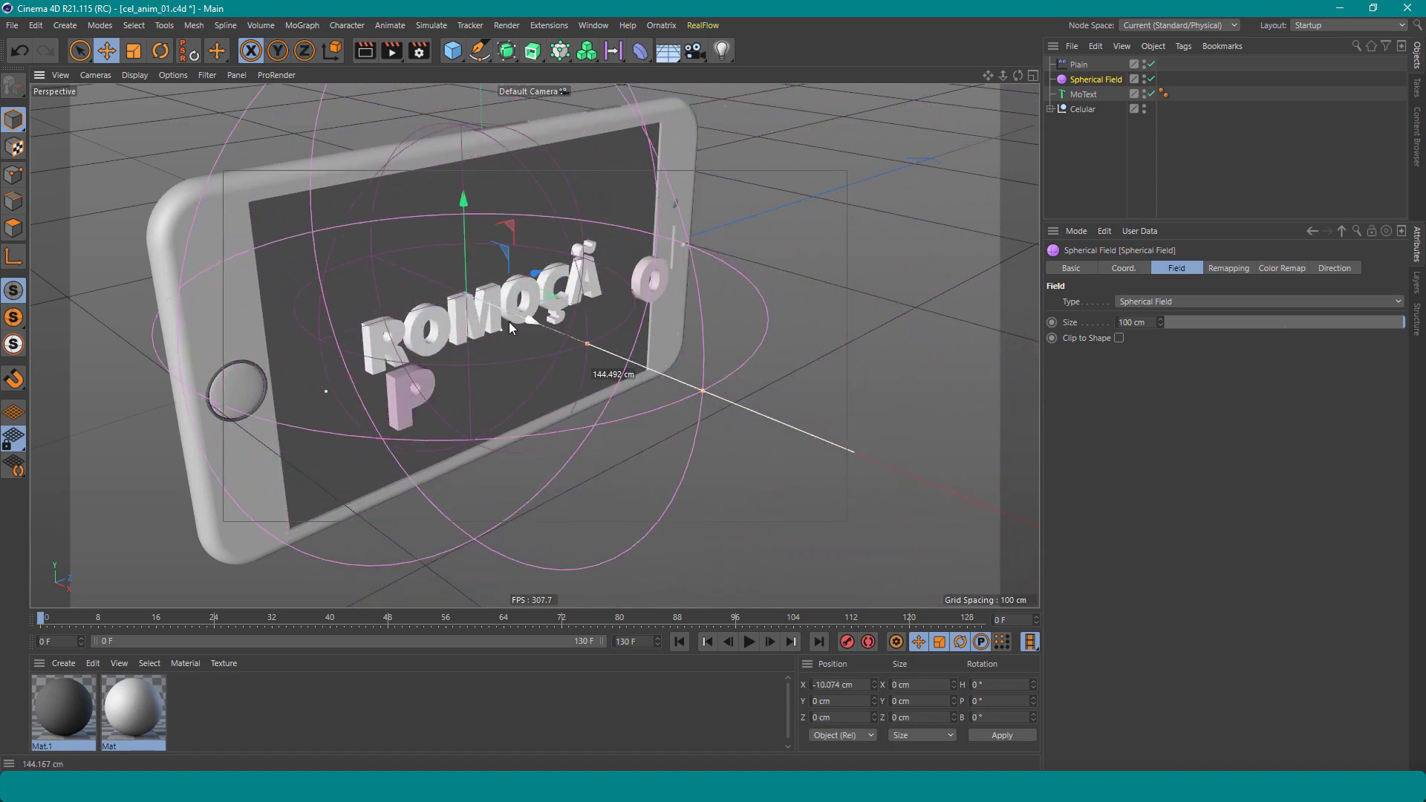
# Resize the Spherical Field to 108.67 cm and move it to X 105.7 cm to scatter the letters
pyautogui.moveTo(533, 349); pyautogui.dragTo(530, 331)
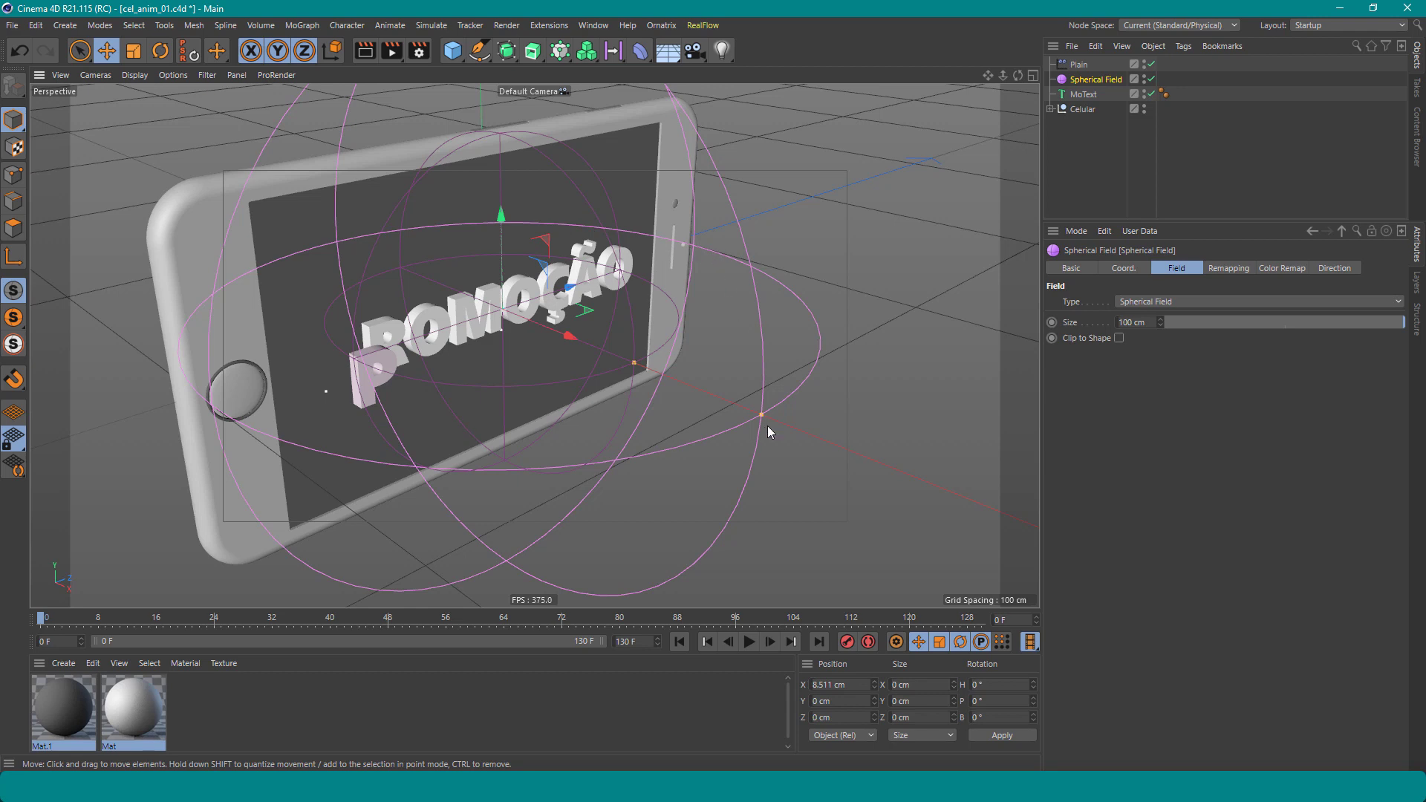
pyautogui.moveTo(768, 427); pyautogui.dragTo(796, 417)
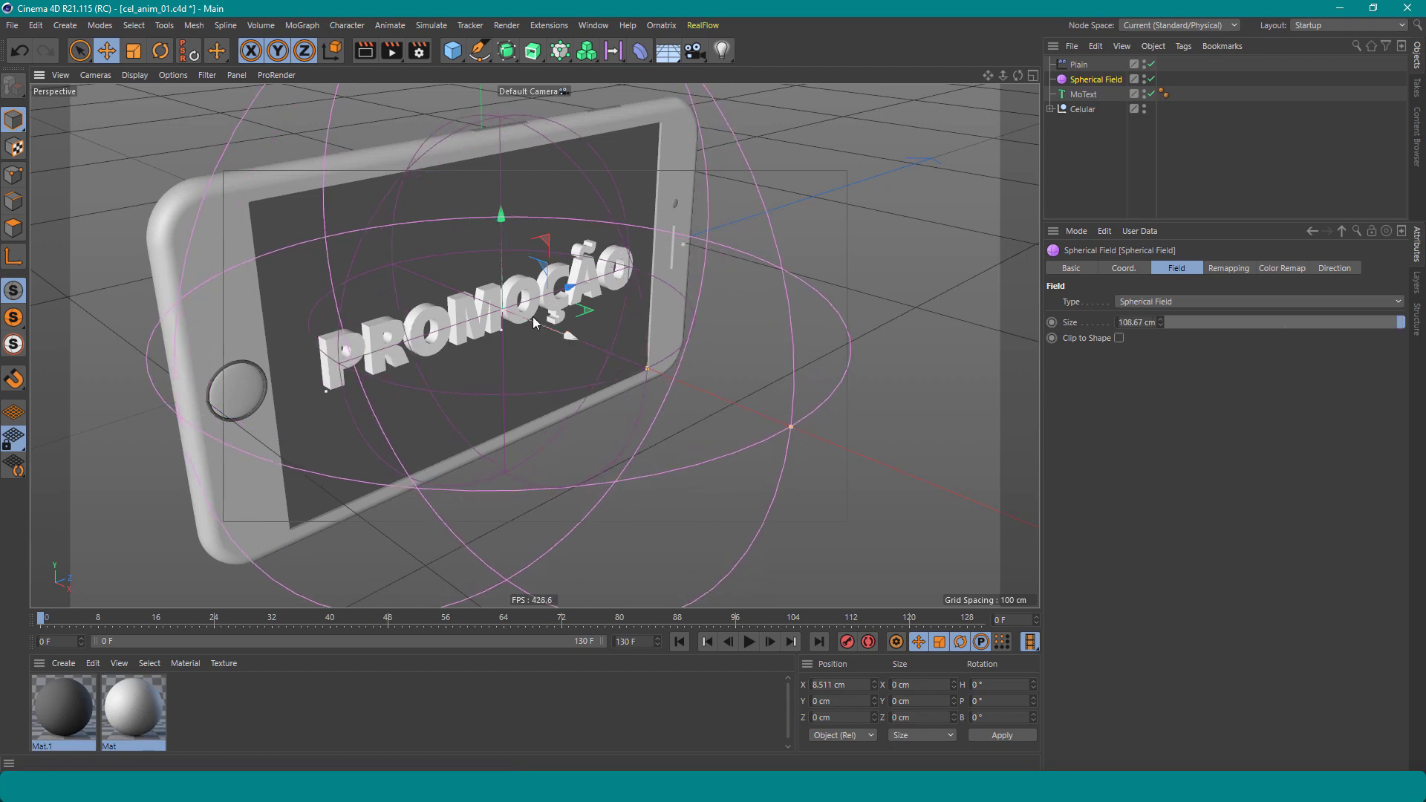
pyautogui.moveTo(532, 317)
pyautogui.mouseDown()
pyautogui.moveTo(635, 391)
pyautogui.moveTo(532, 376)
pyautogui.mouseUp()
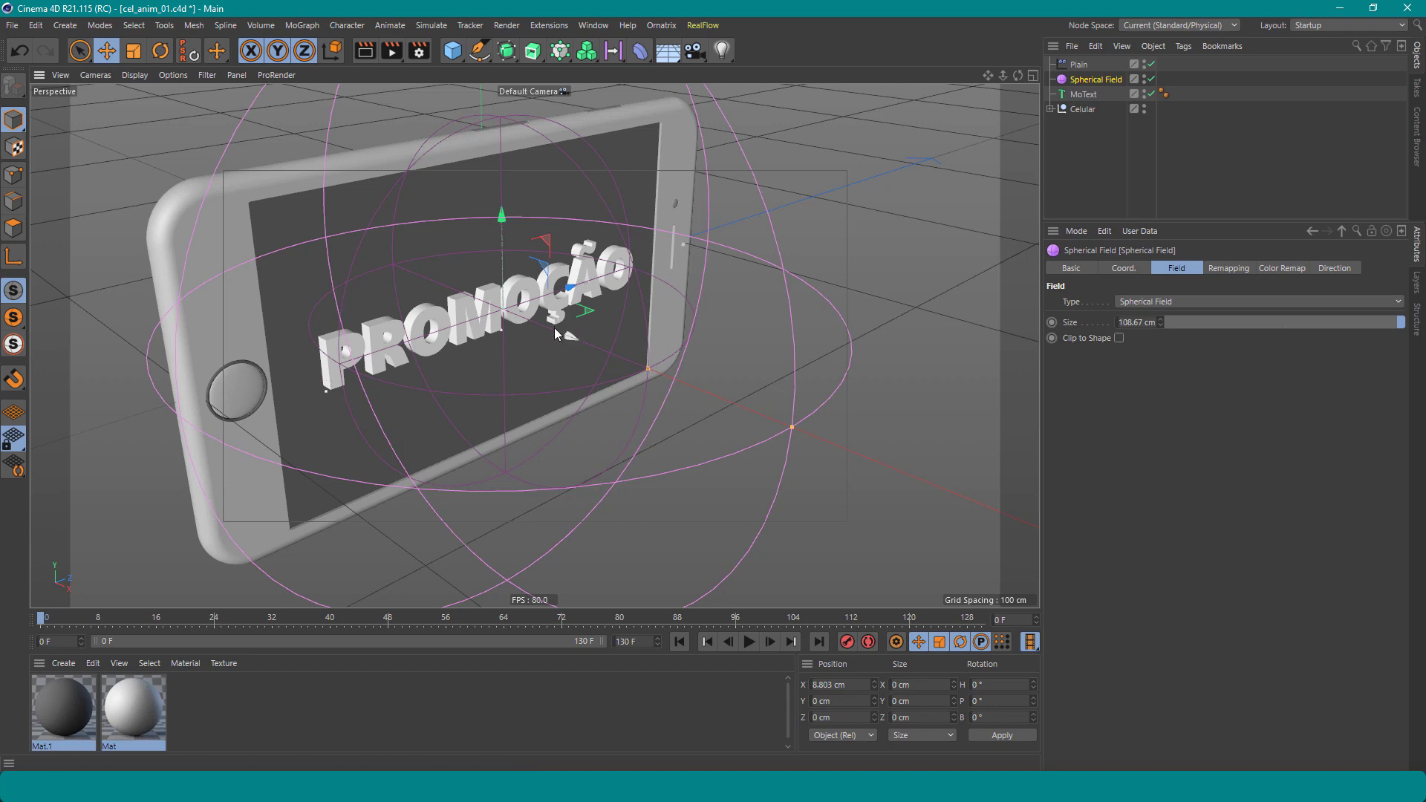
pyautogui.moveTo(554, 337); pyautogui.dragTo(826, 451)
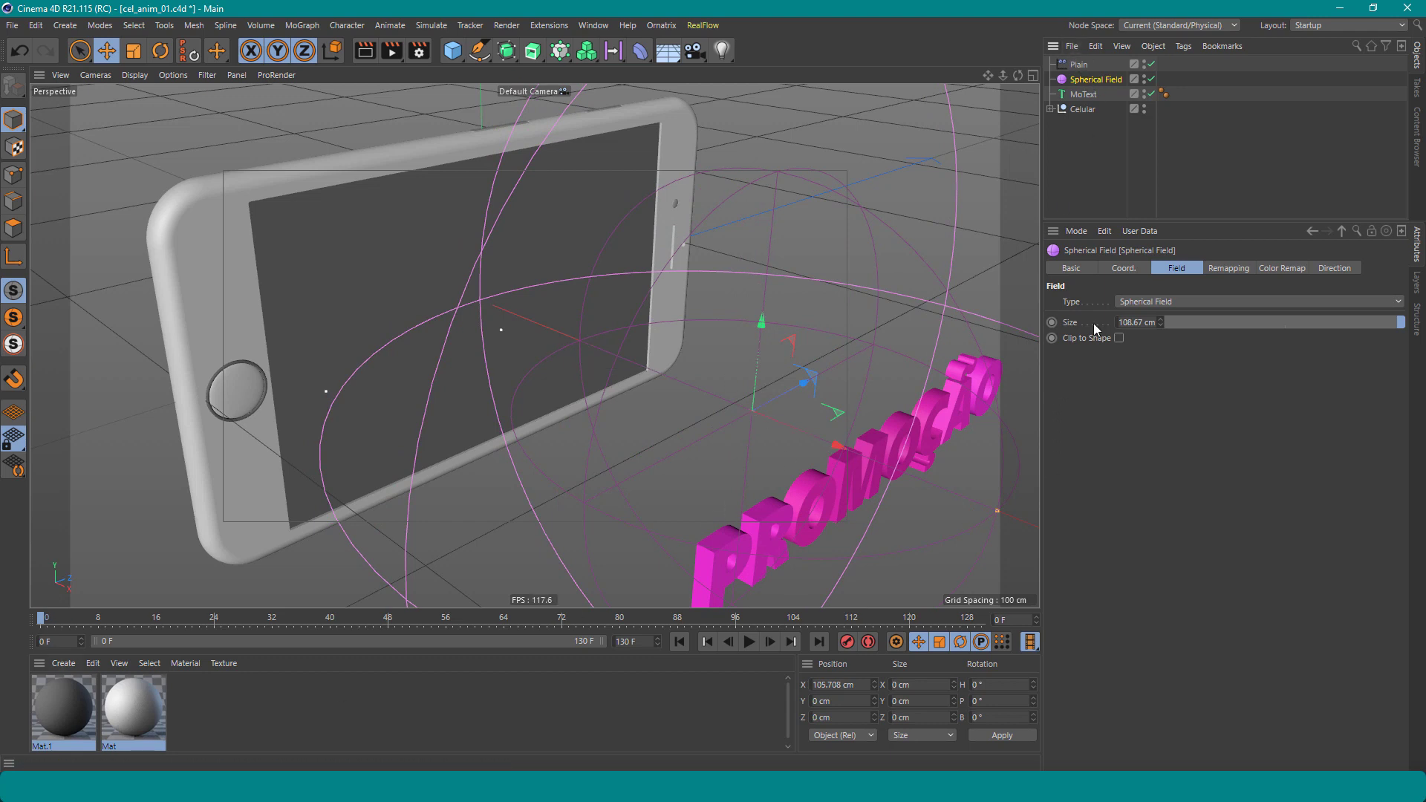
pyautogui.click(1125, 267)
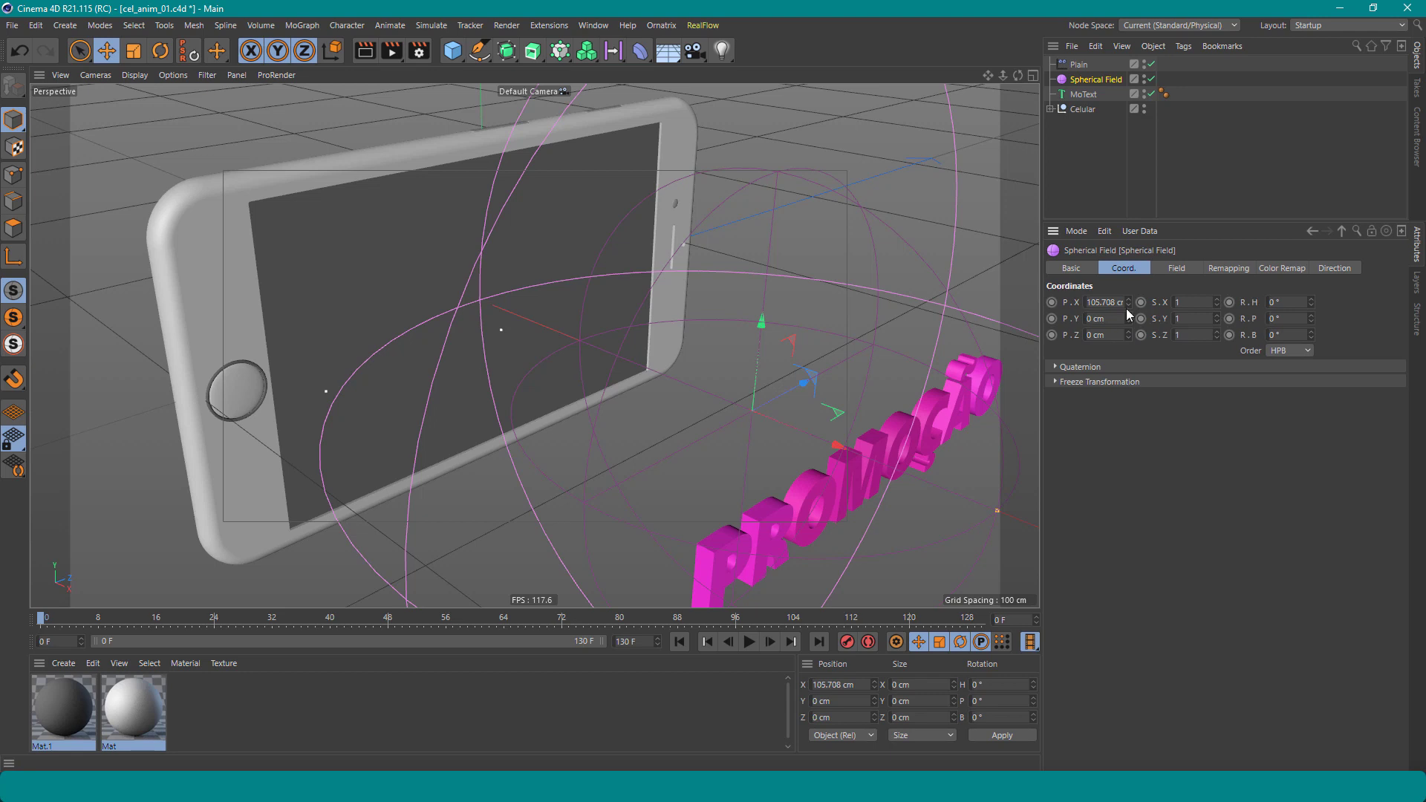
# Set the Spherical Field's P.X to 120 cm and keyframe it at frame 0
pyautogui.moveTo(1126, 309); pyautogui.dragTo(1137, 309)
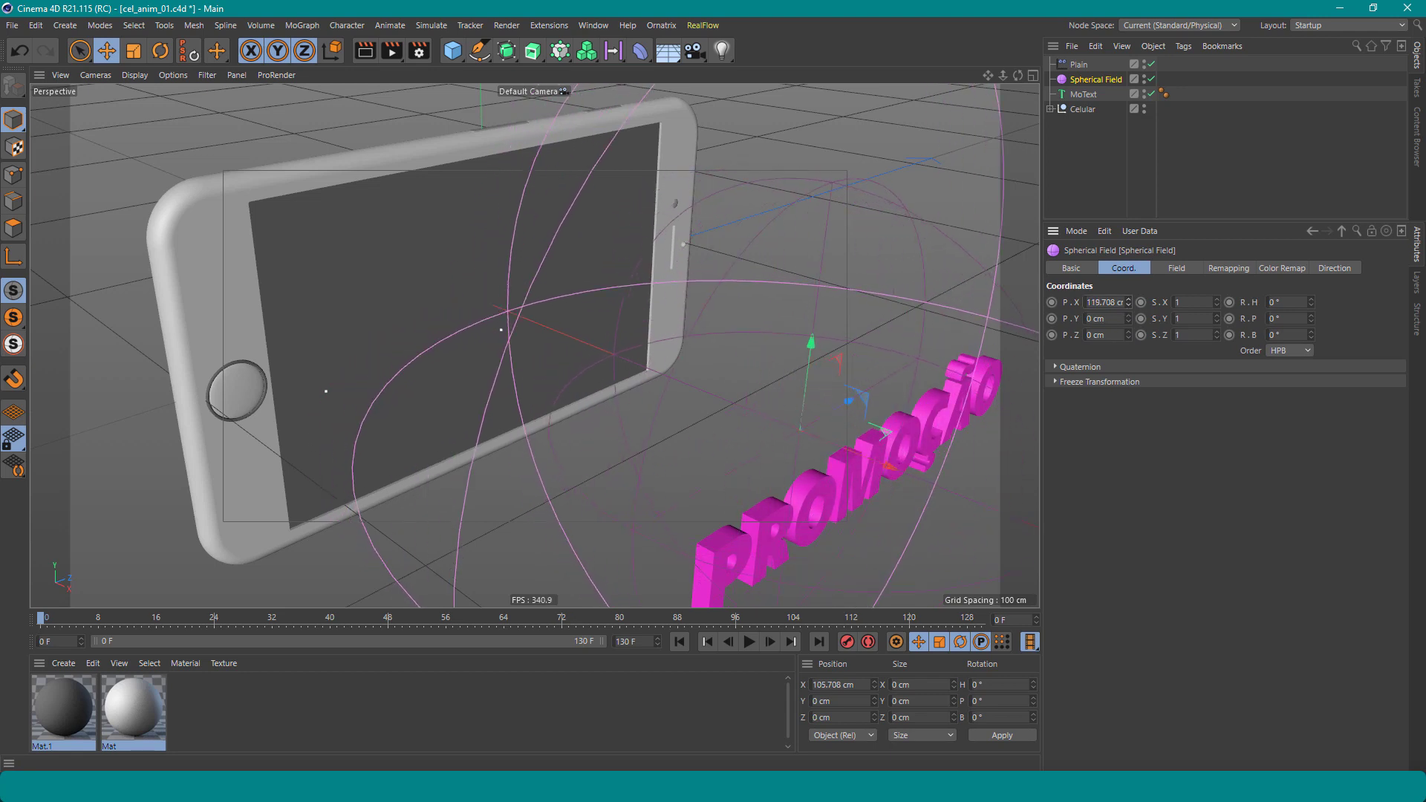
pyautogui.click(1051, 302)
pyautogui.doubleClick(1102, 303)
pyautogui.write('120')
pyautogui.press('Return')
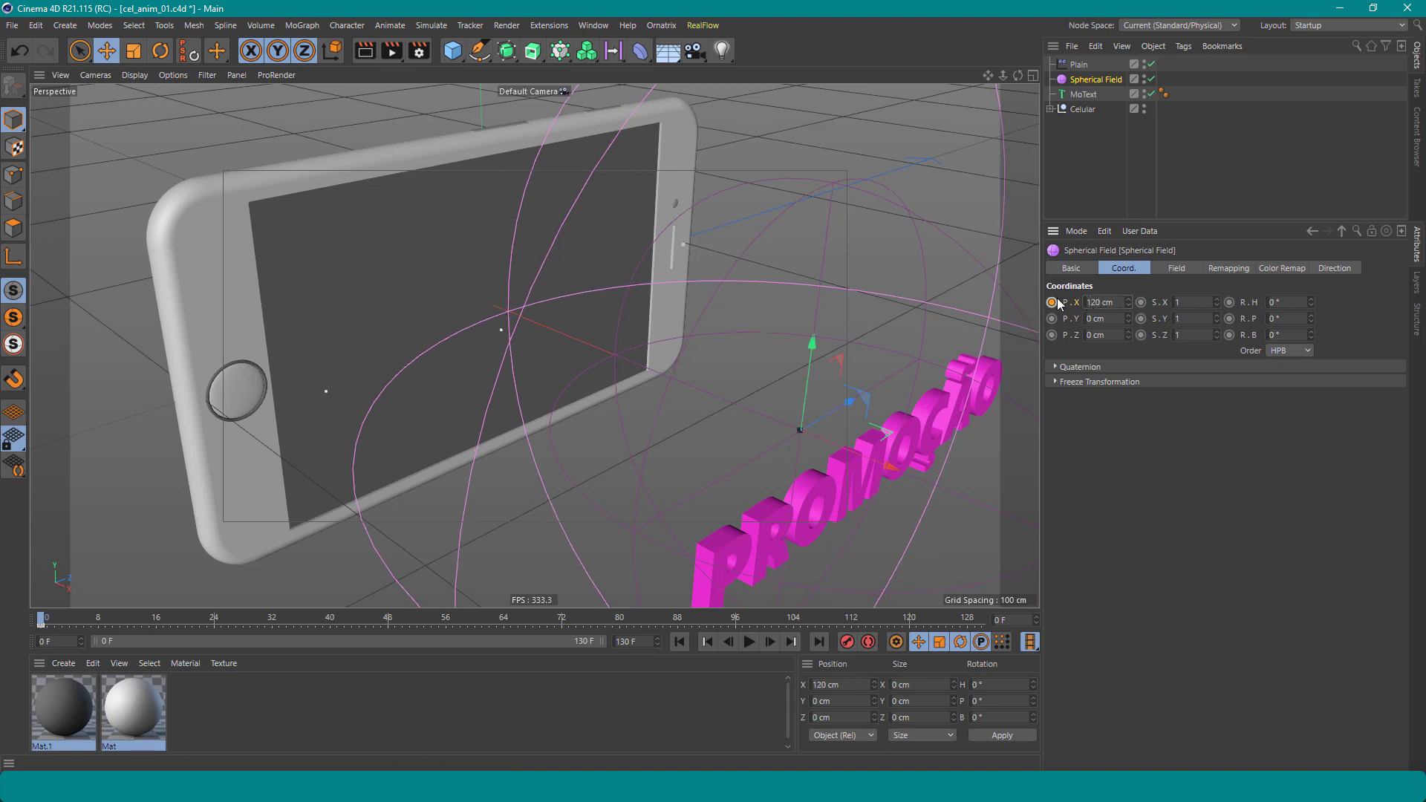
pyautogui.click(1052, 302)
# At frame 60, move the field to X 22.48 cm over the text and keyframe it
pyautogui.moveTo(59, 615); pyautogui.dragTo(461, 655)
pyautogui.moveTo(850, 449); pyautogui.dragTo(548, 389)
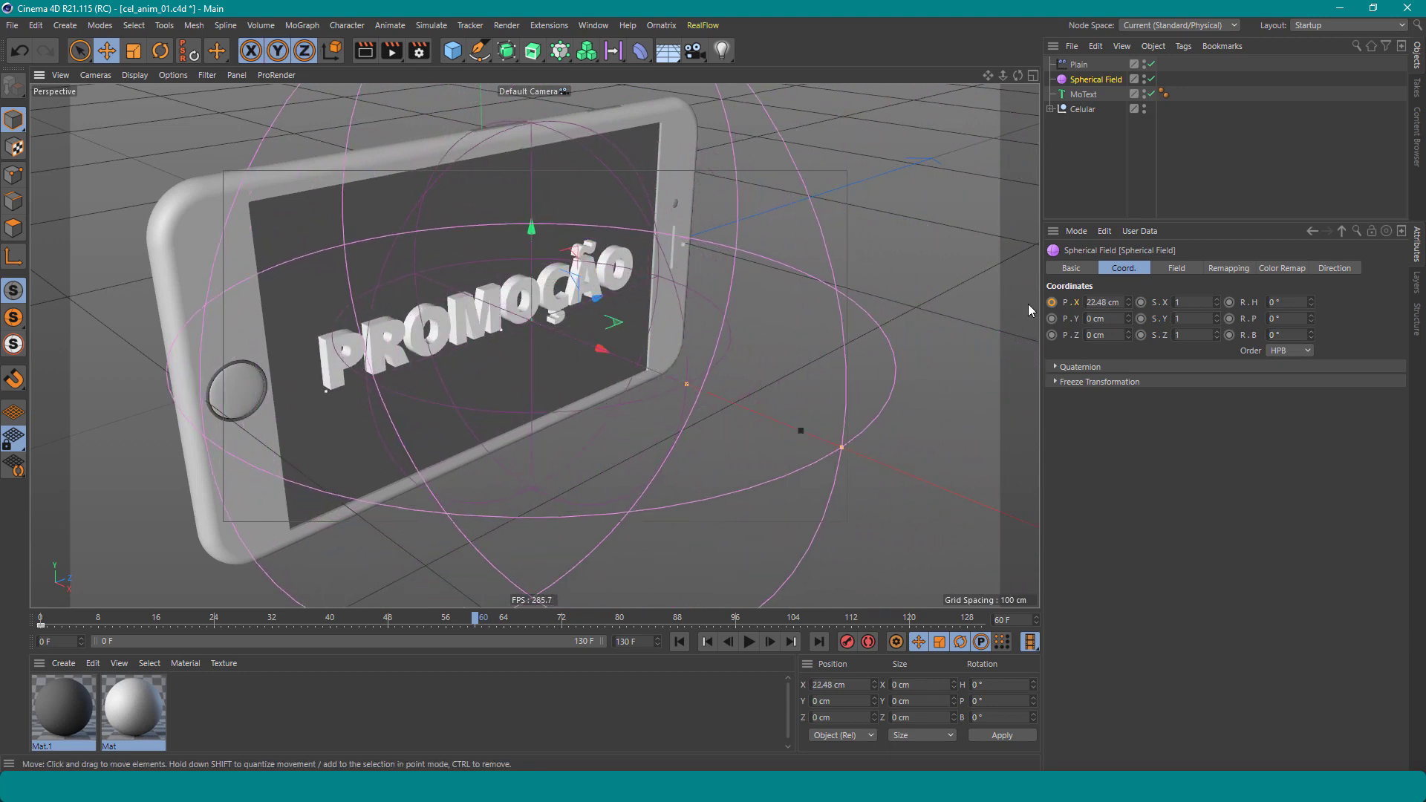
pyautogui.click(1051, 303)
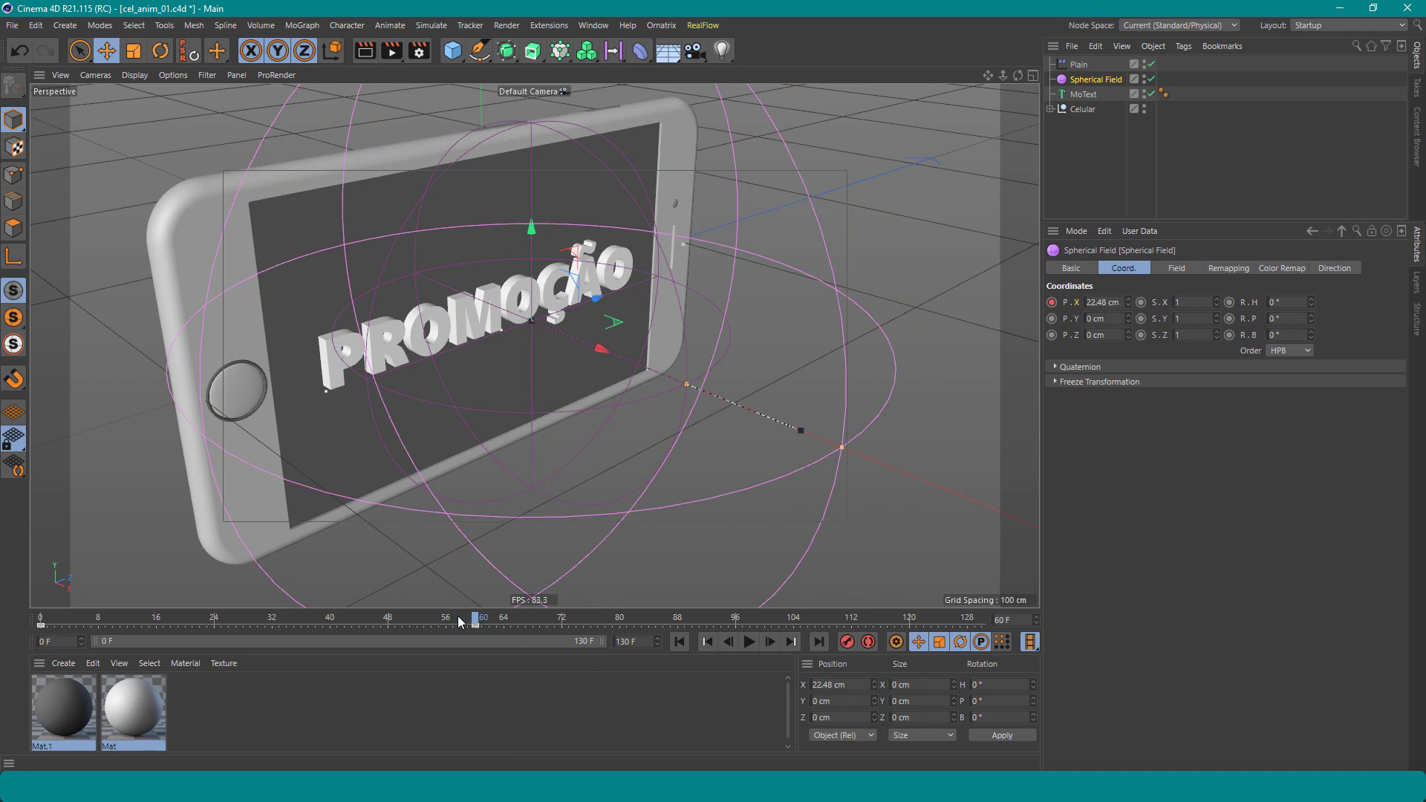
pyautogui.moveTo(476, 619)
pyautogui.mouseDown()
pyautogui.moveTo(82, 616)
pyautogui.moveTo(396, 621)
pyautogui.moveTo(460, 631)
pyautogui.moveTo(111, 628)
pyautogui.moveTo(472, 642)
pyautogui.mouseUp()
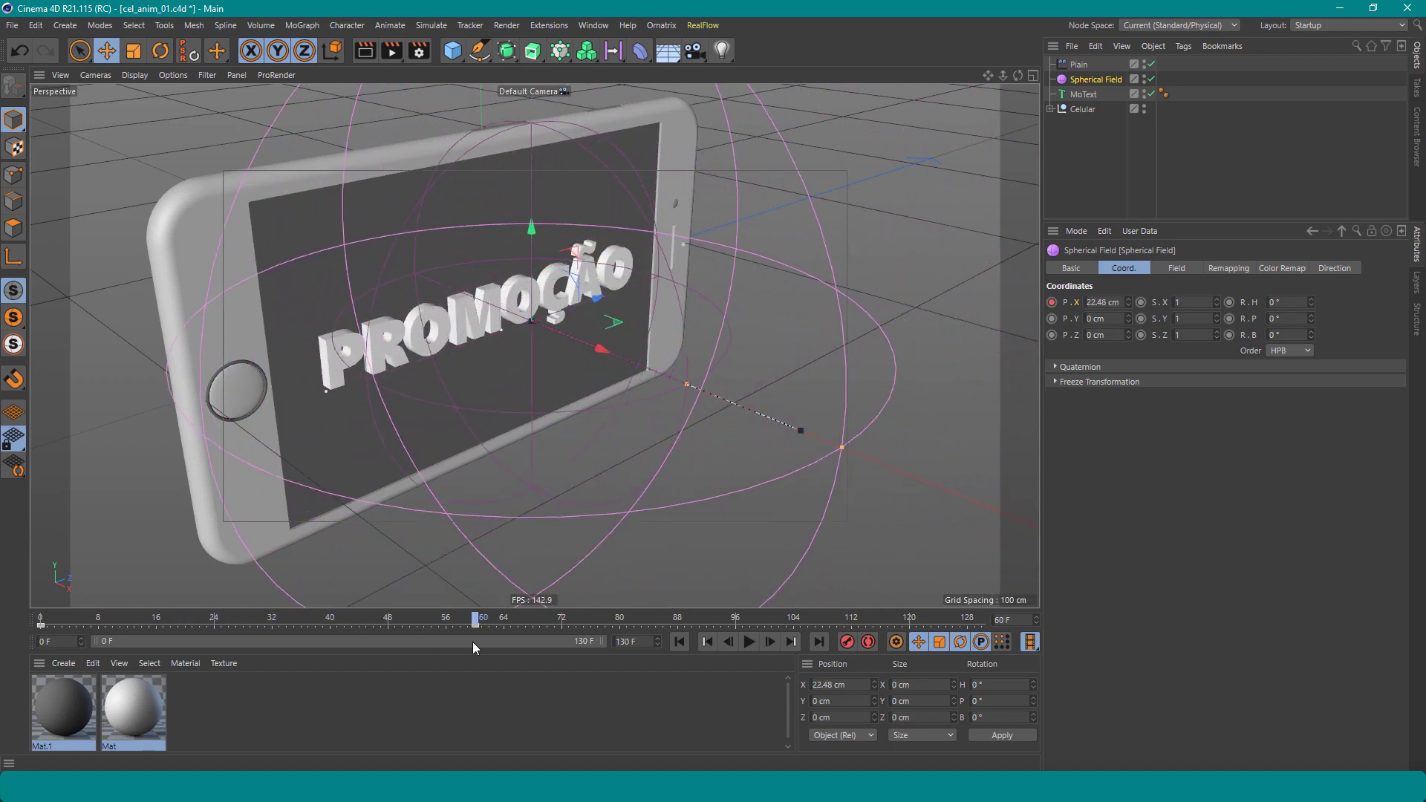
pyautogui.click(245, 485)
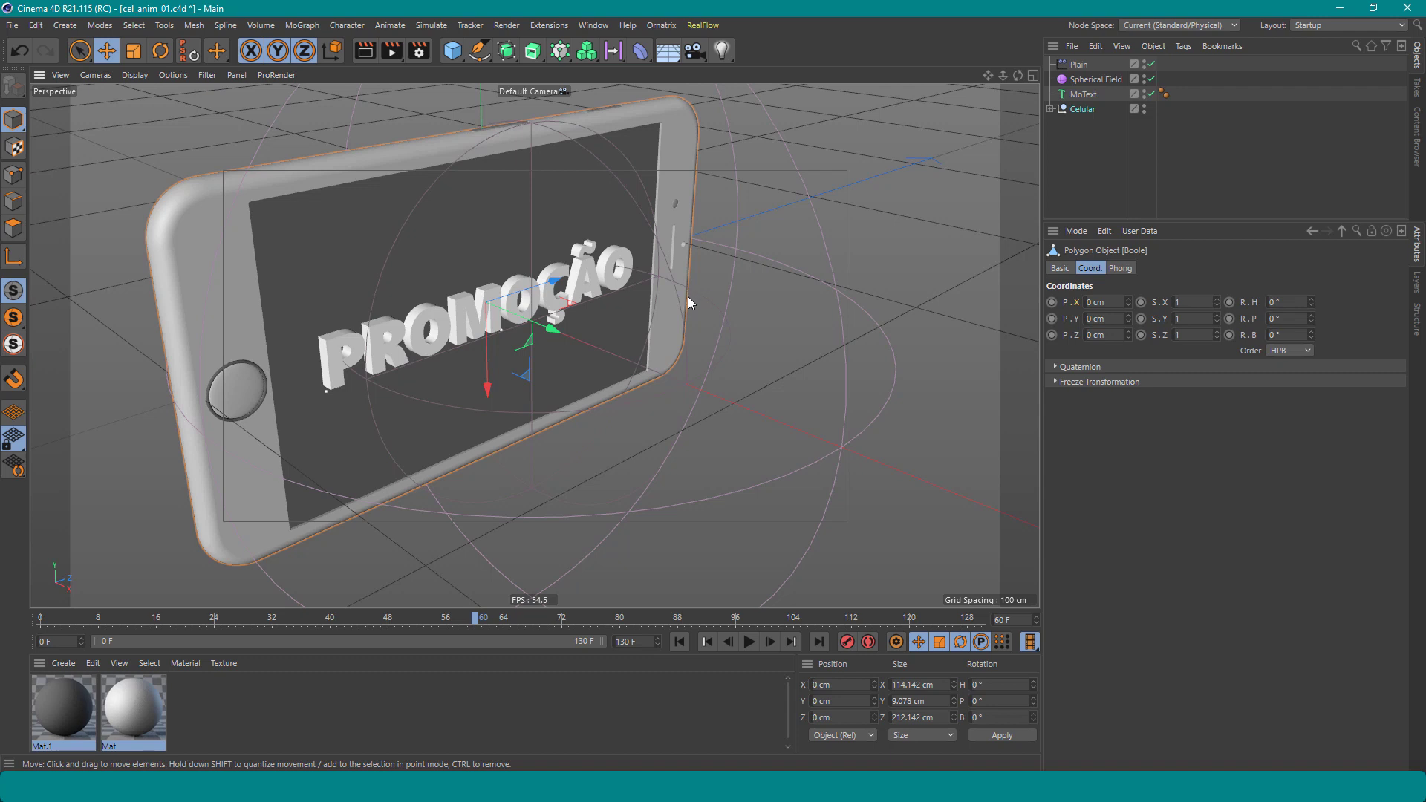
# Rename the MoText to 'Promoção', parent it under Celular, and collapse and select Celular
pyautogui.click(1080, 110)
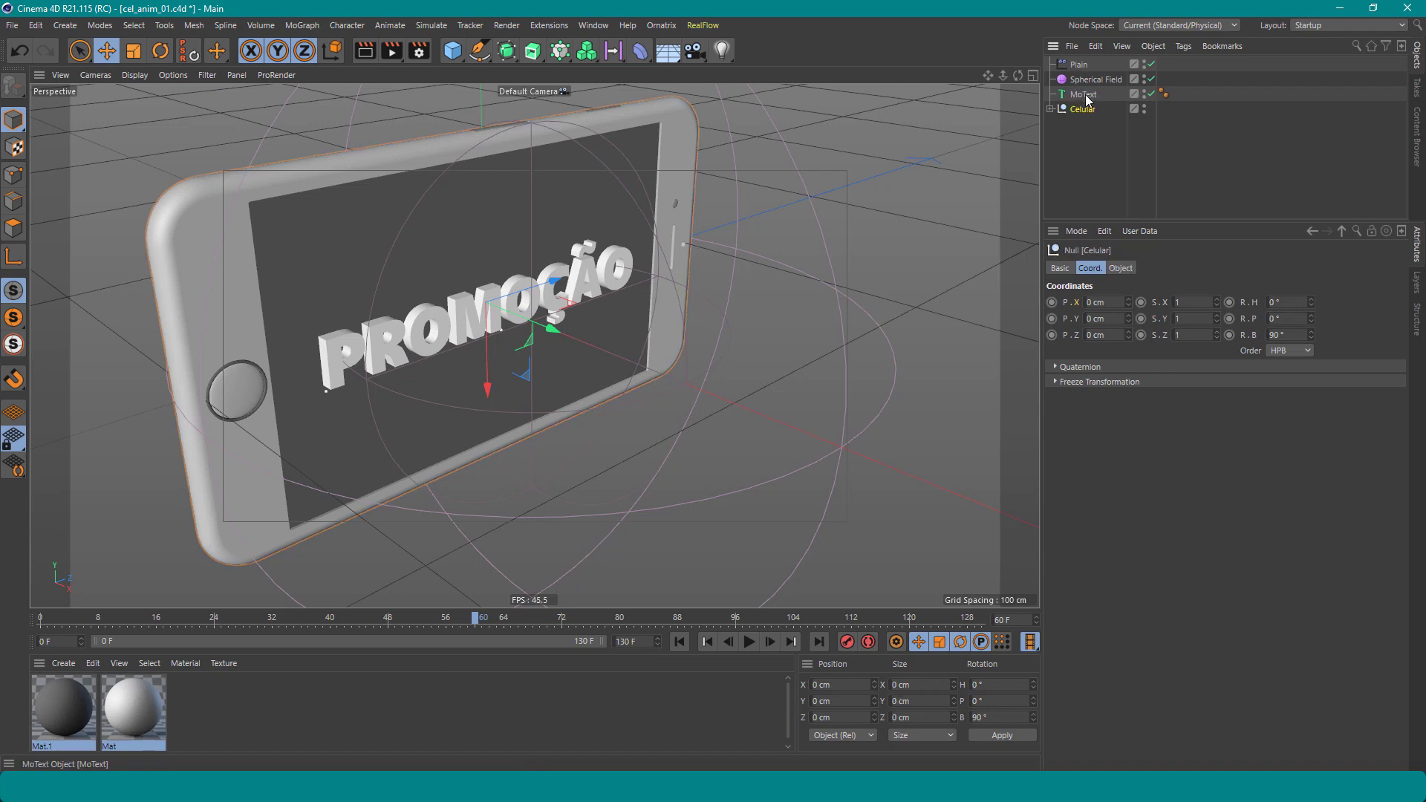
pyautogui.doubleClick(1082, 95)
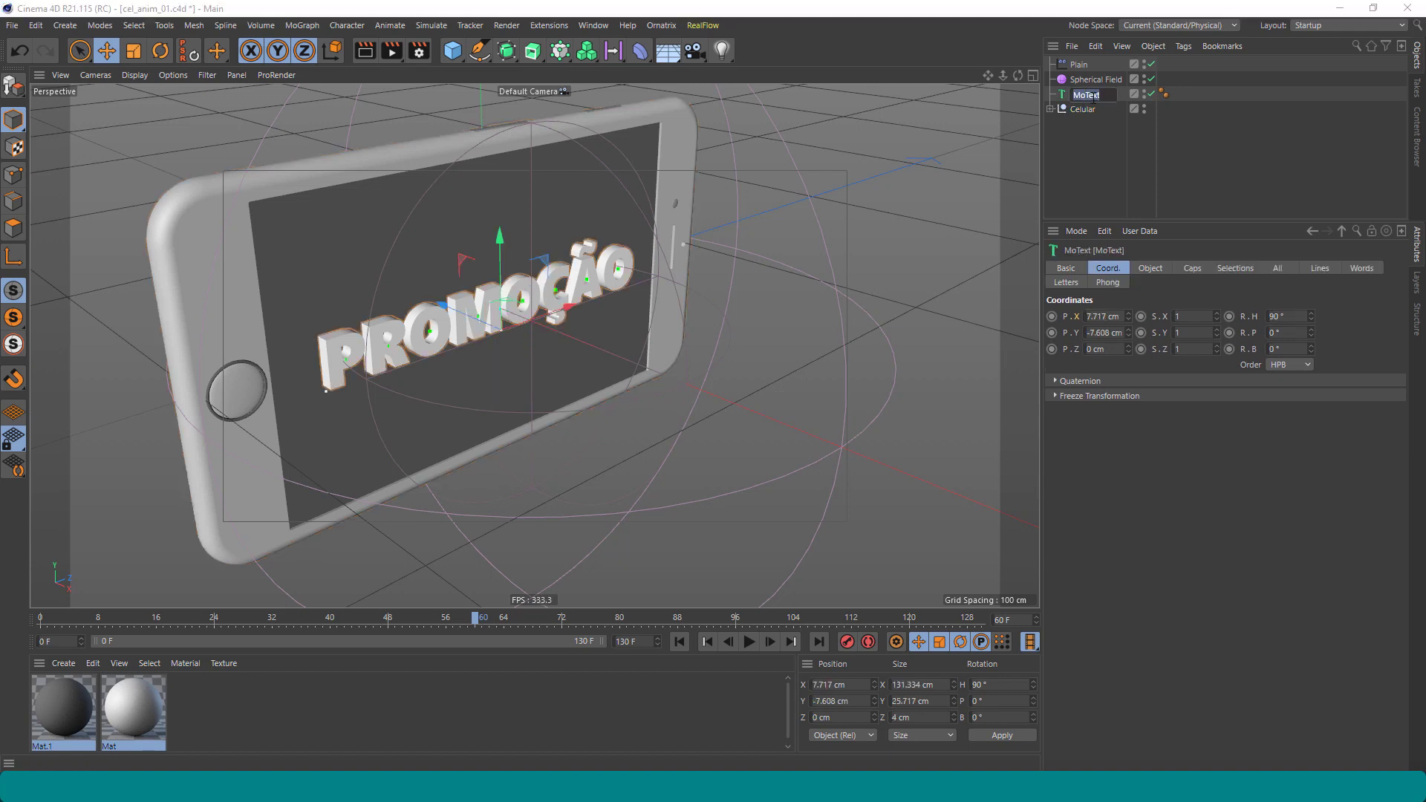
pyautogui.write('Promoçã')
pyautogui.write('o')
pyautogui.press('Return')
pyautogui.moveTo(1060, 99)
pyautogui.mouseDown()
pyautogui.moveTo(1086, 90)
pyautogui.moveTo(1083, 109)
pyautogui.mouseUp()
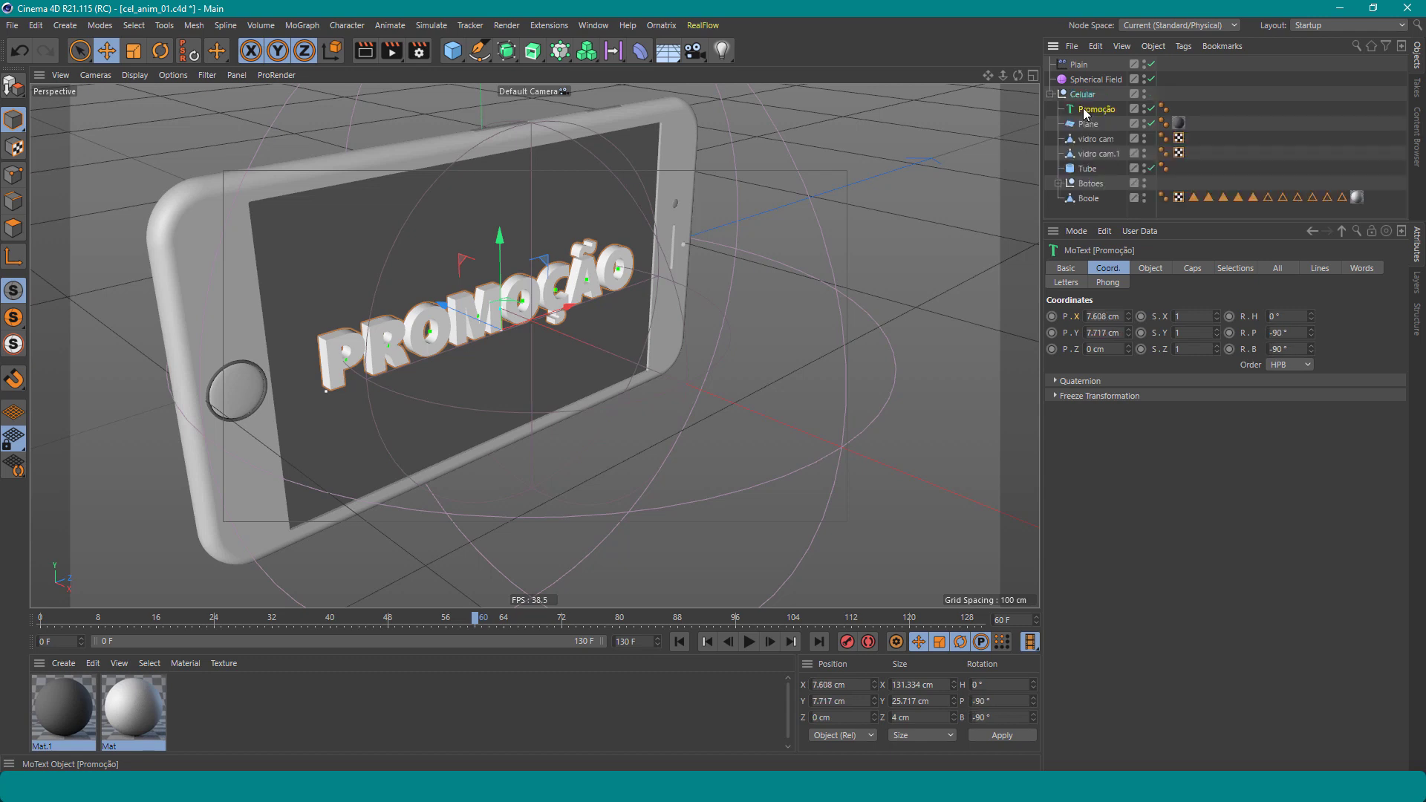
pyautogui.click(1051, 94)
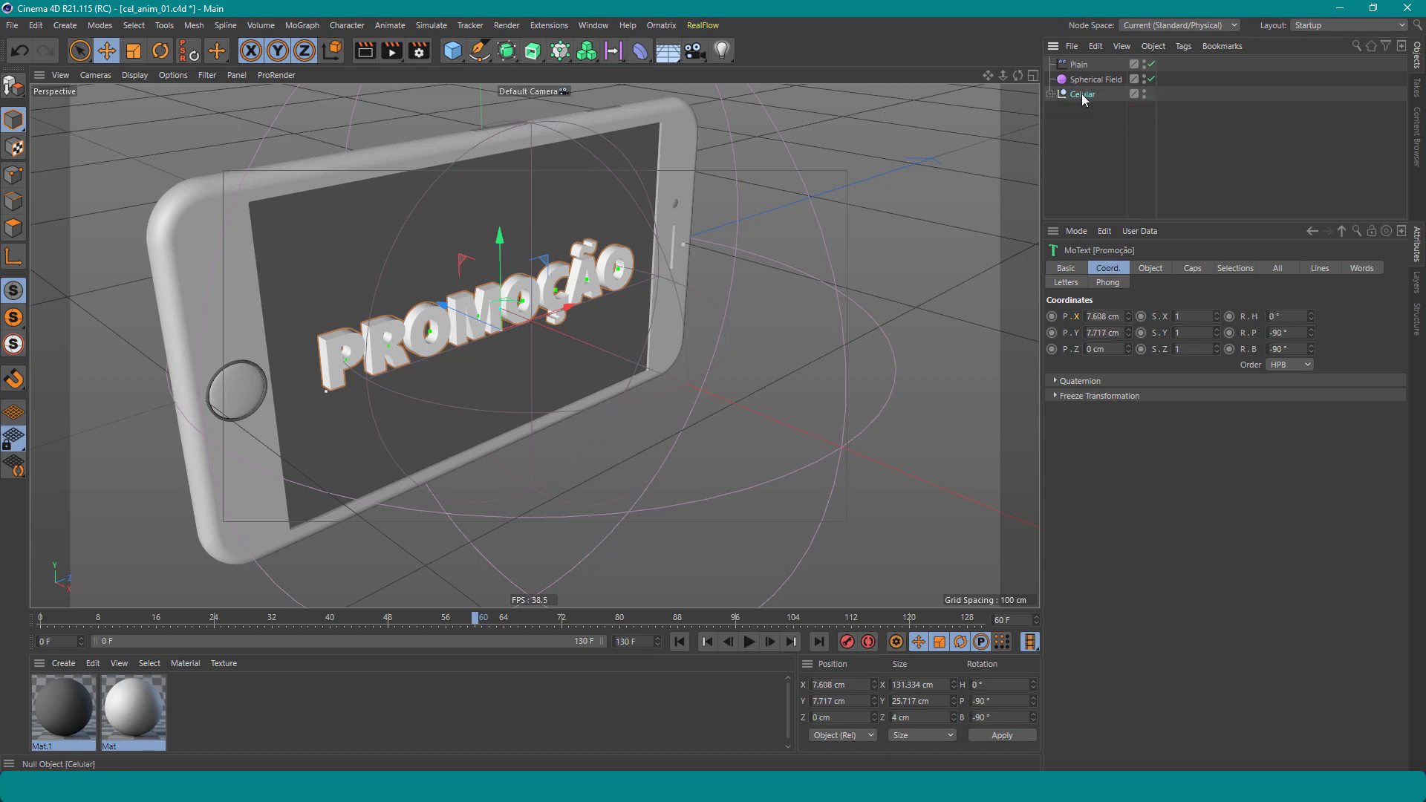
pyautogui.click(1081, 94)
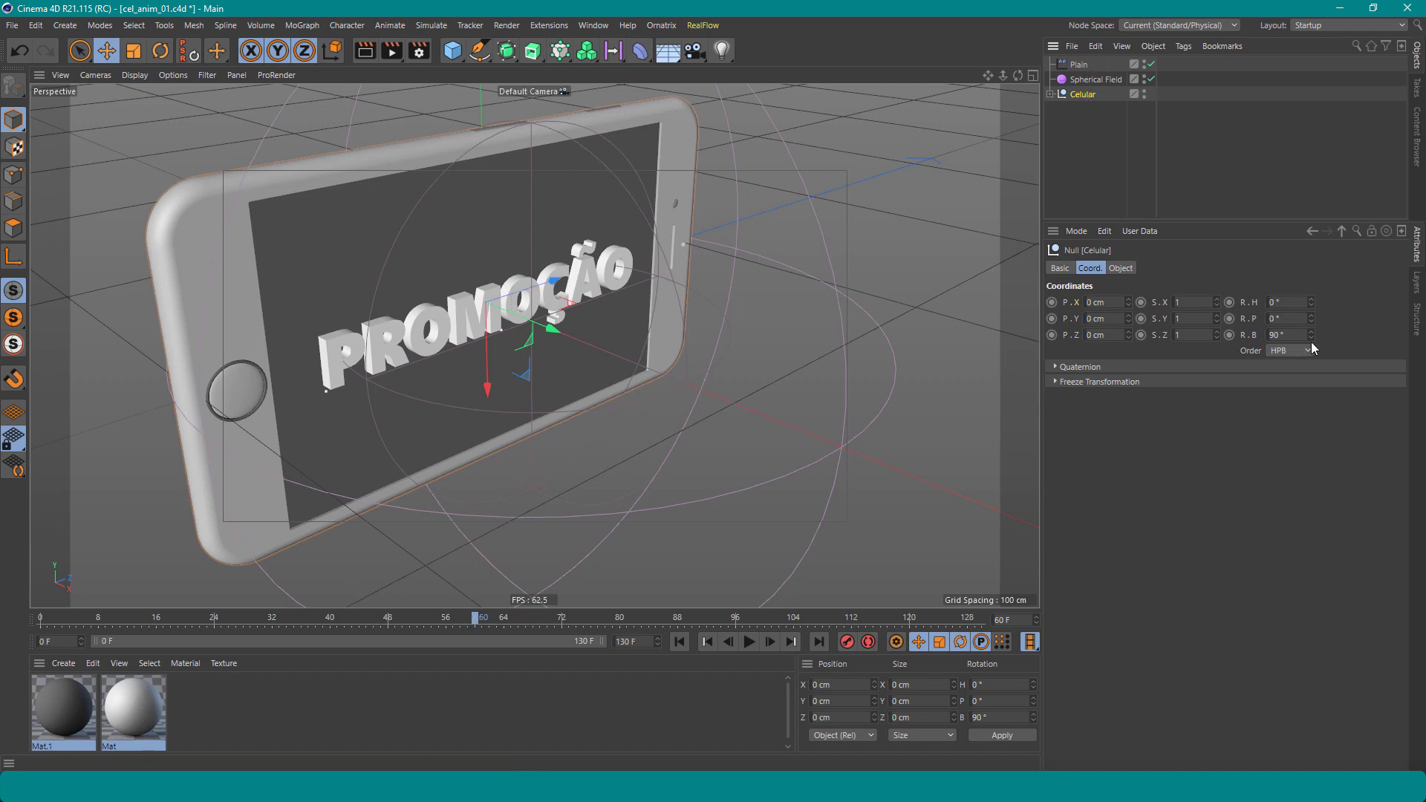
# Undo a trial bank tilt on Celular and move the playhead to frame 108
pyautogui.moveTo(1311, 337); pyautogui.dragTo(1296, 340)
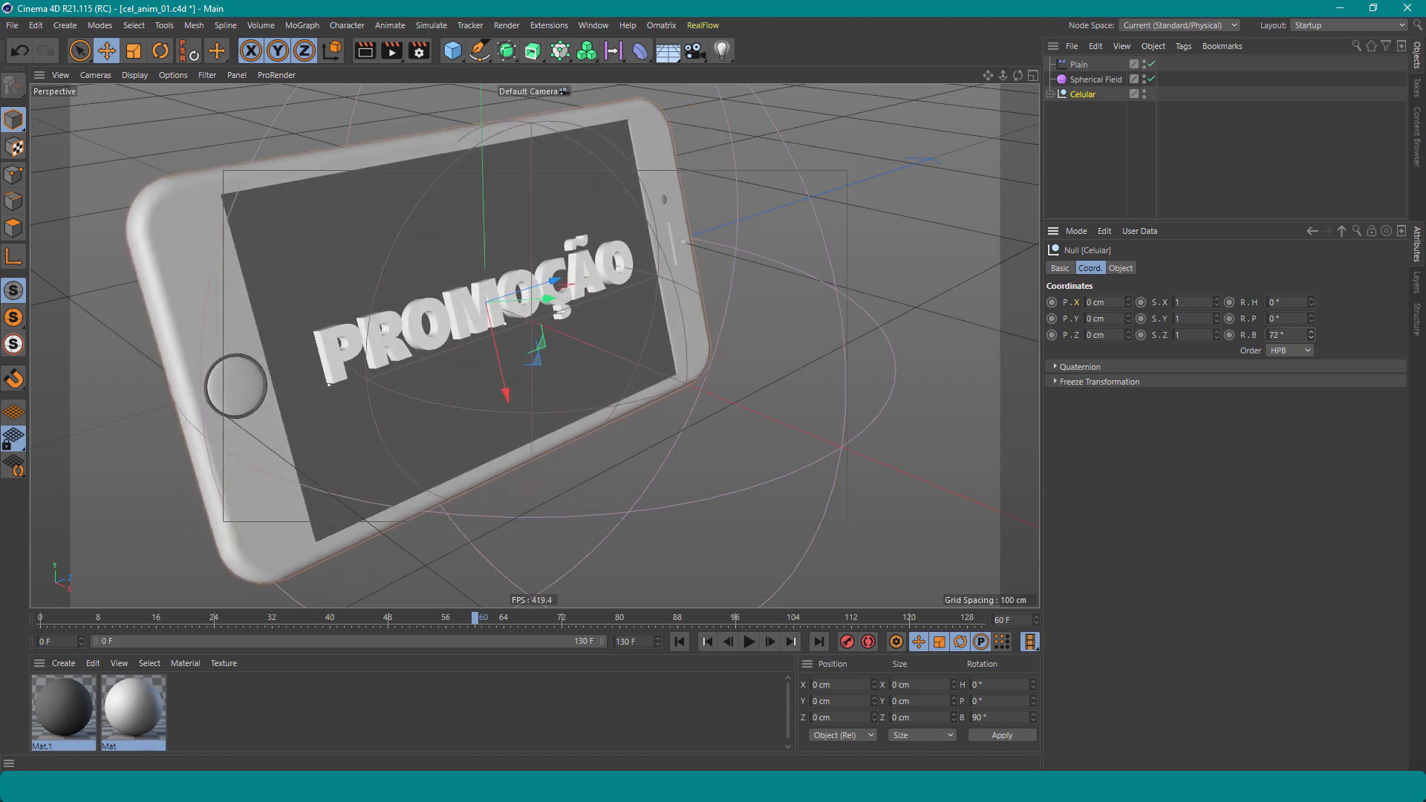
pyautogui.hotkey('ctrl', 'z')
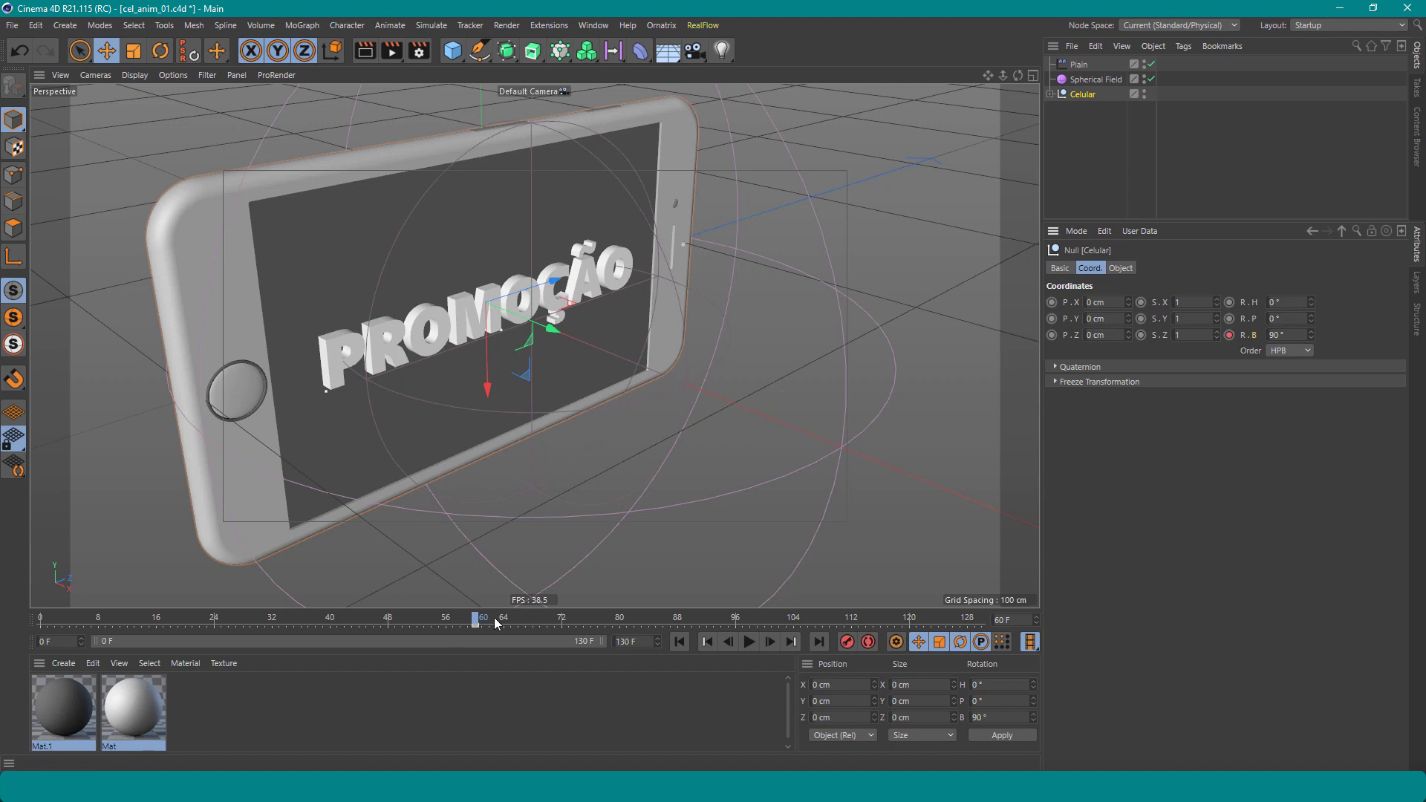
pyautogui.moveTo(551, 630); pyautogui.dragTo(793, 643)
pyautogui.moveTo(809, 641); pyautogui.dragTo(820, 636)
# Set Celular's bank rotation to 360° at frame 108 and keyframe it
pyautogui.moveTo(1313, 335); pyautogui.dragTo(1313, 393)
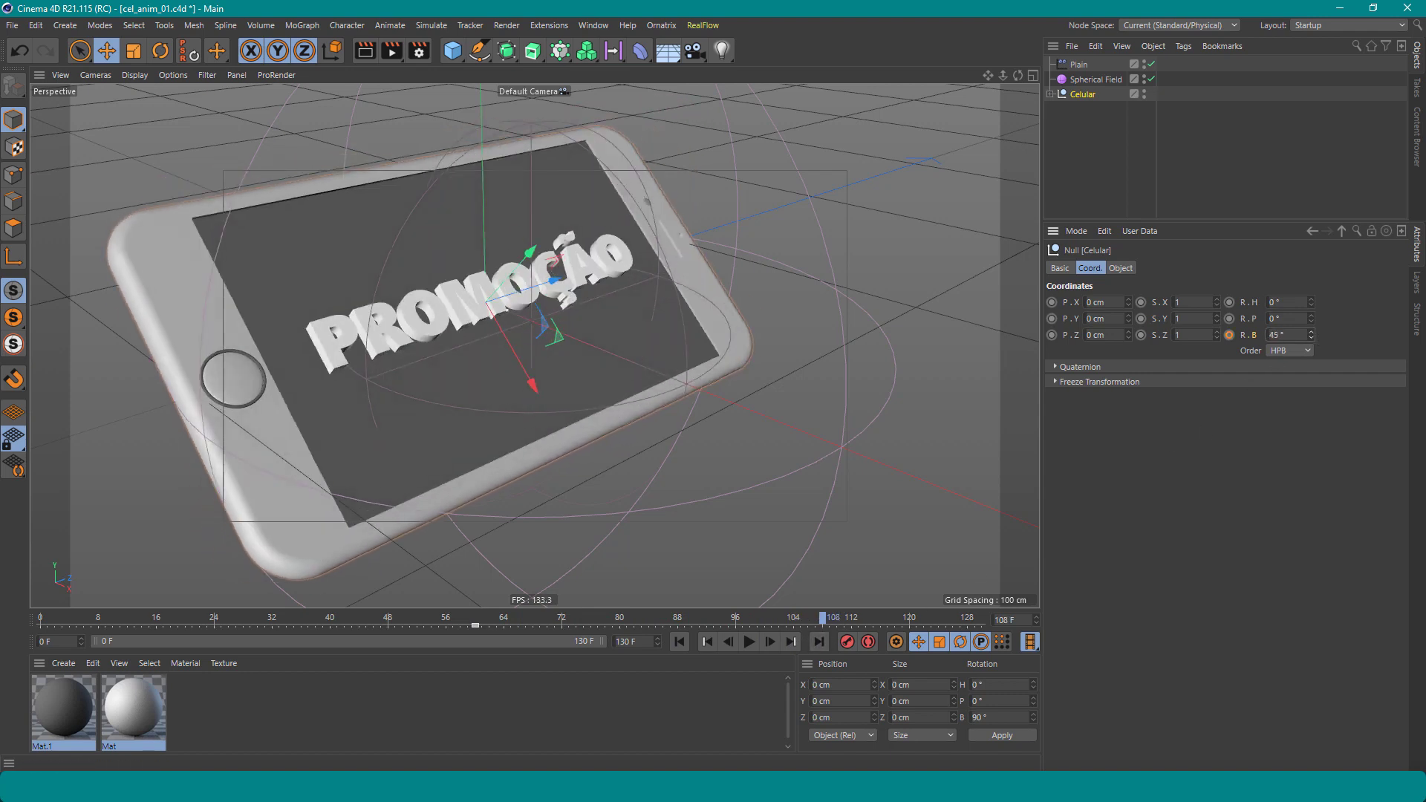
pyautogui.moveTo(1310, 335); pyautogui.dragTo(1311, 460)
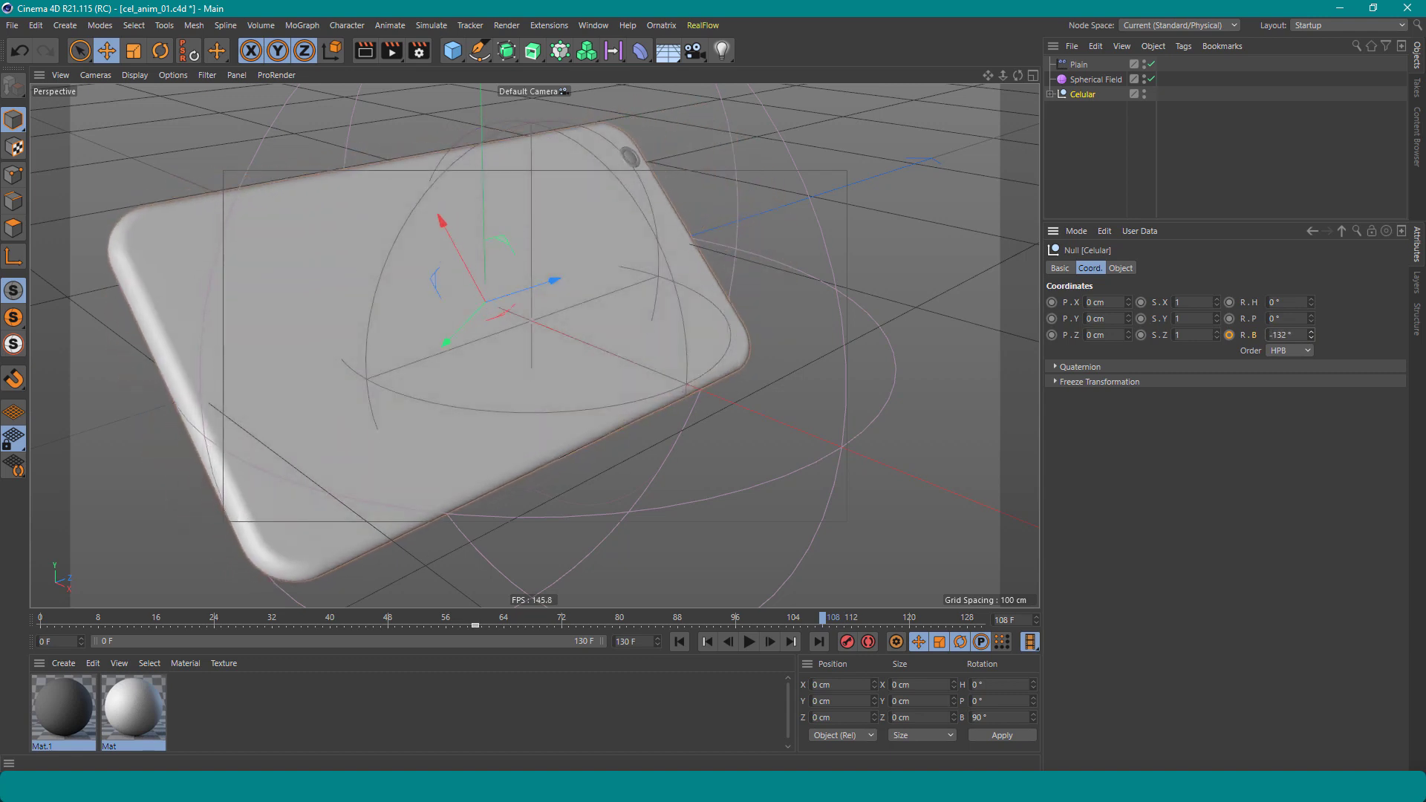
pyautogui.moveTo(1311, 335)
pyautogui.mouseDown()
pyautogui.moveTo(1310, 453)
pyautogui.moveTo(1310, 349)
pyautogui.moveTo(1310, 368)
pyautogui.mouseUp()
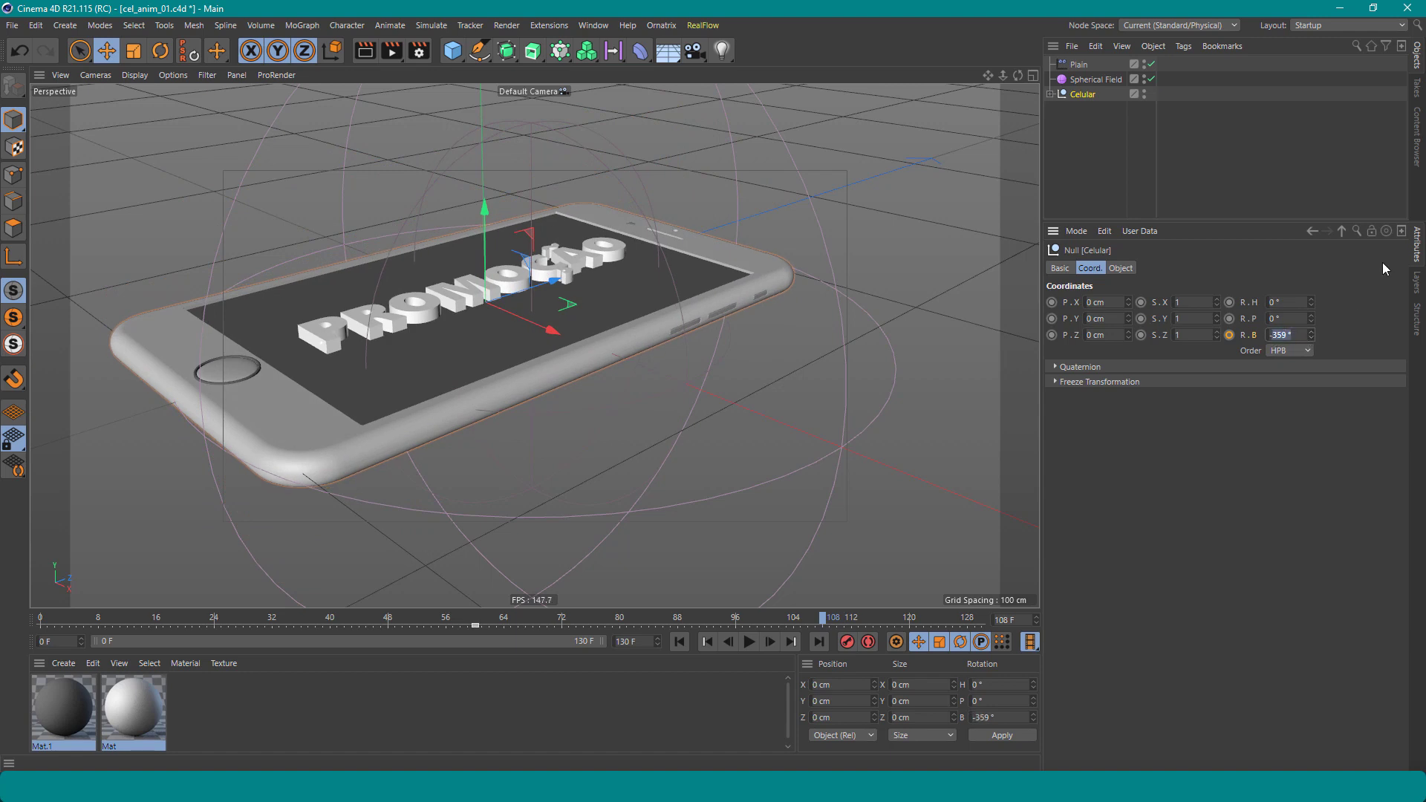
pyautogui.write('-')
pyautogui.write('360')
pyautogui.press('Return')
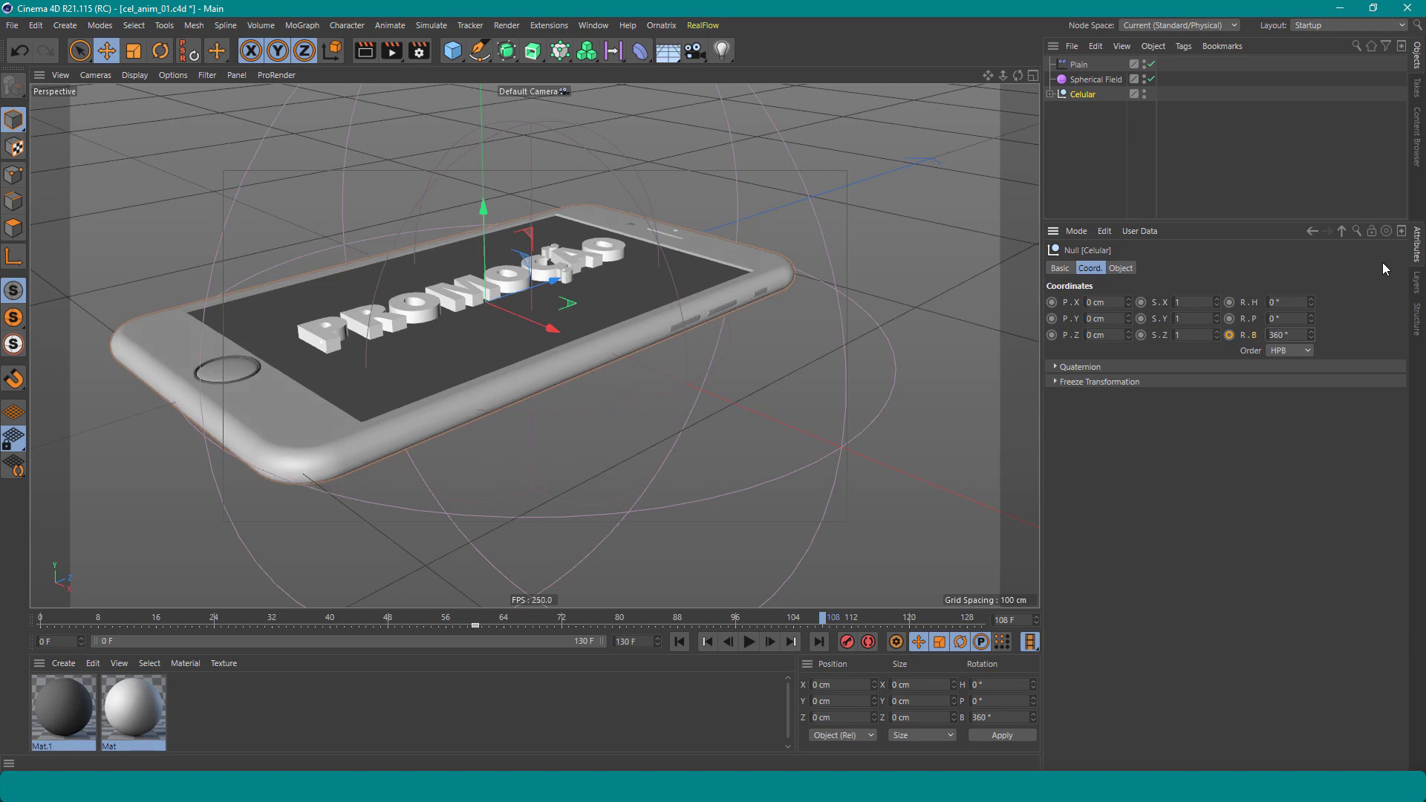
pyautogui.click(1229, 335)
# Change the bank keyframe to -360° and scrub the timeline to preview the spin
pyautogui.moveTo(464, 618)
pyautogui.mouseDown()
pyautogui.moveTo(649, 644)
pyautogui.moveTo(485, 653)
pyautogui.moveTo(822, 654)
pyautogui.mouseUp()
pyautogui.write('-')
pyautogui.press('Return')
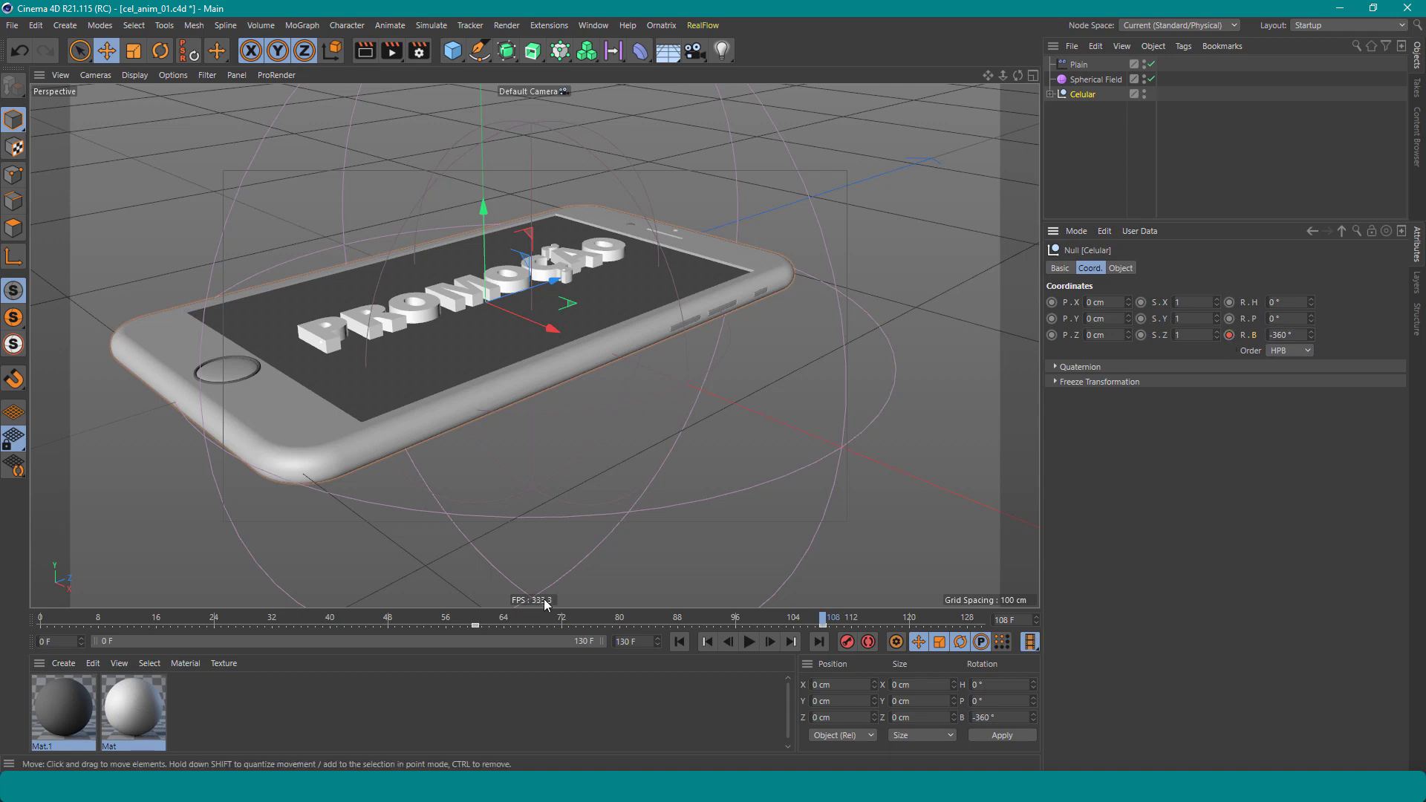
pyautogui.moveTo(477, 618)
pyautogui.mouseDown()
pyautogui.moveTo(787, 638)
pyautogui.moveTo(604, 612)
pyautogui.moveTo(470, 604)
pyautogui.moveTo(831, 654)
pyautogui.moveTo(823, 663)
pyautogui.mouseUp()
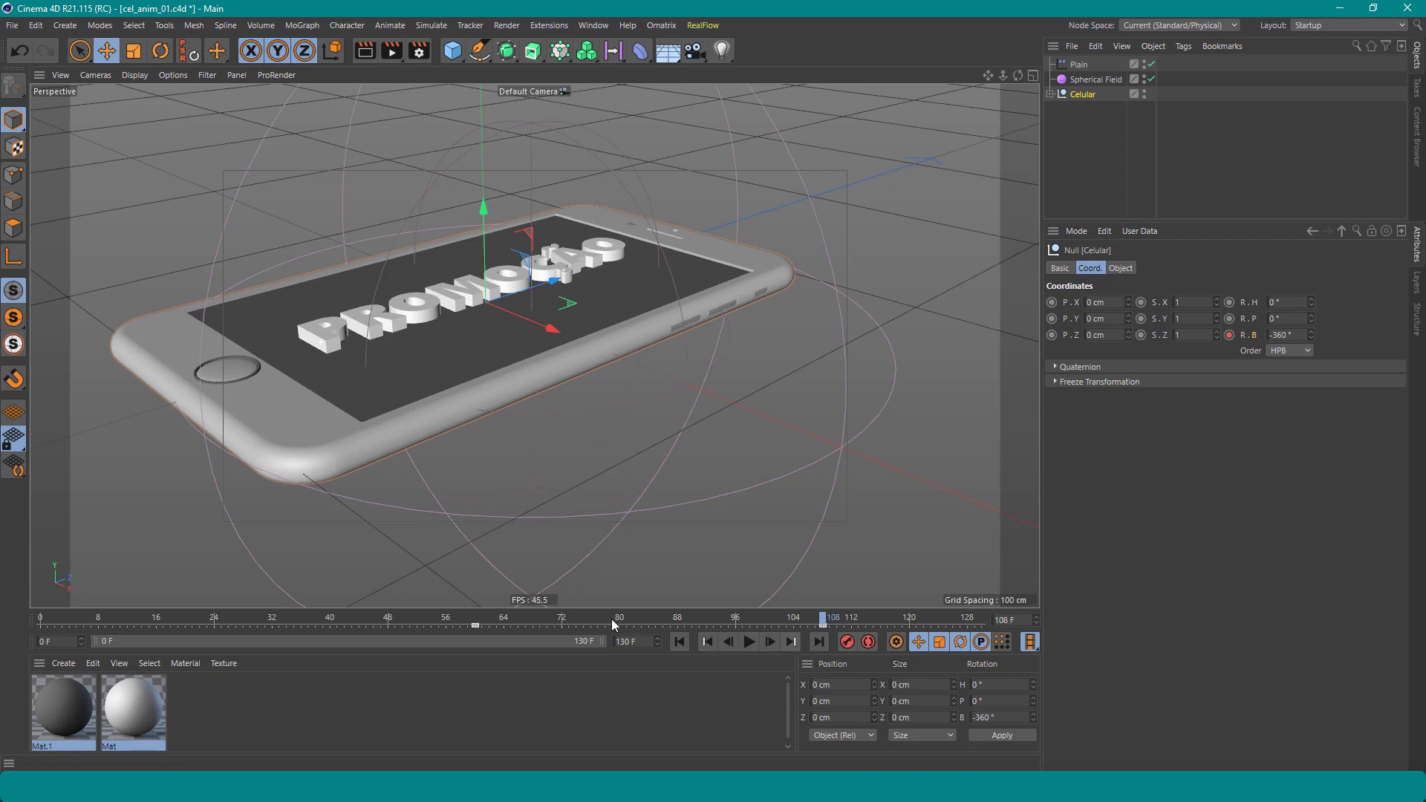
pyautogui.moveTo(466, 620)
pyautogui.mouseDown()
pyautogui.moveTo(547, 617)
pyautogui.moveTo(603, 627)
pyautogui.moveTo(541, 628)
pyautogui.moveTo(605, 643)
pyautogui.mouseUp()
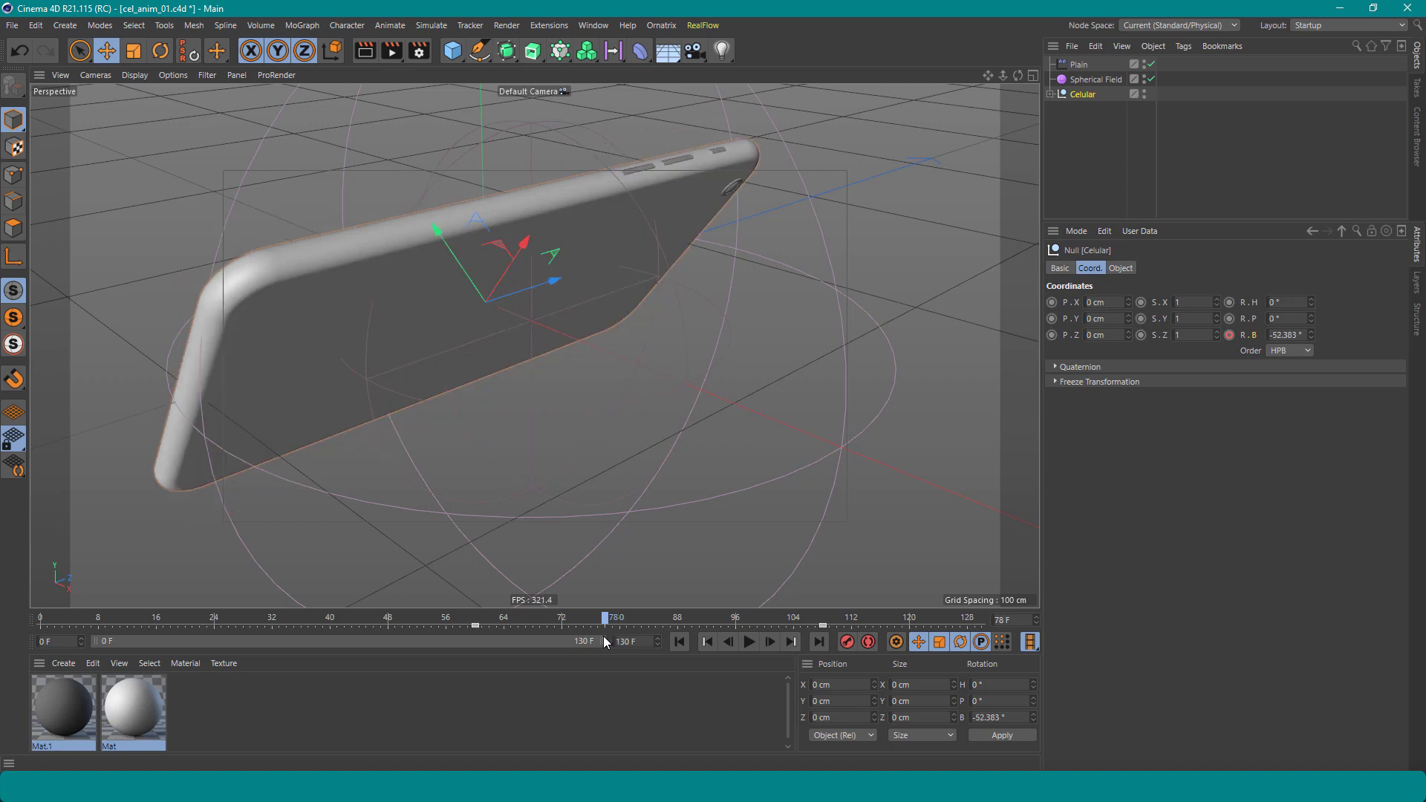
# Orbit the view at frame 78 and select the Promoção text inside Celular
pyautogui.keyDown('alt'); pyautogui.moveTo(554, 292); pyautogui.dragTo(539, 307); pyautogui.keyUp('alt')
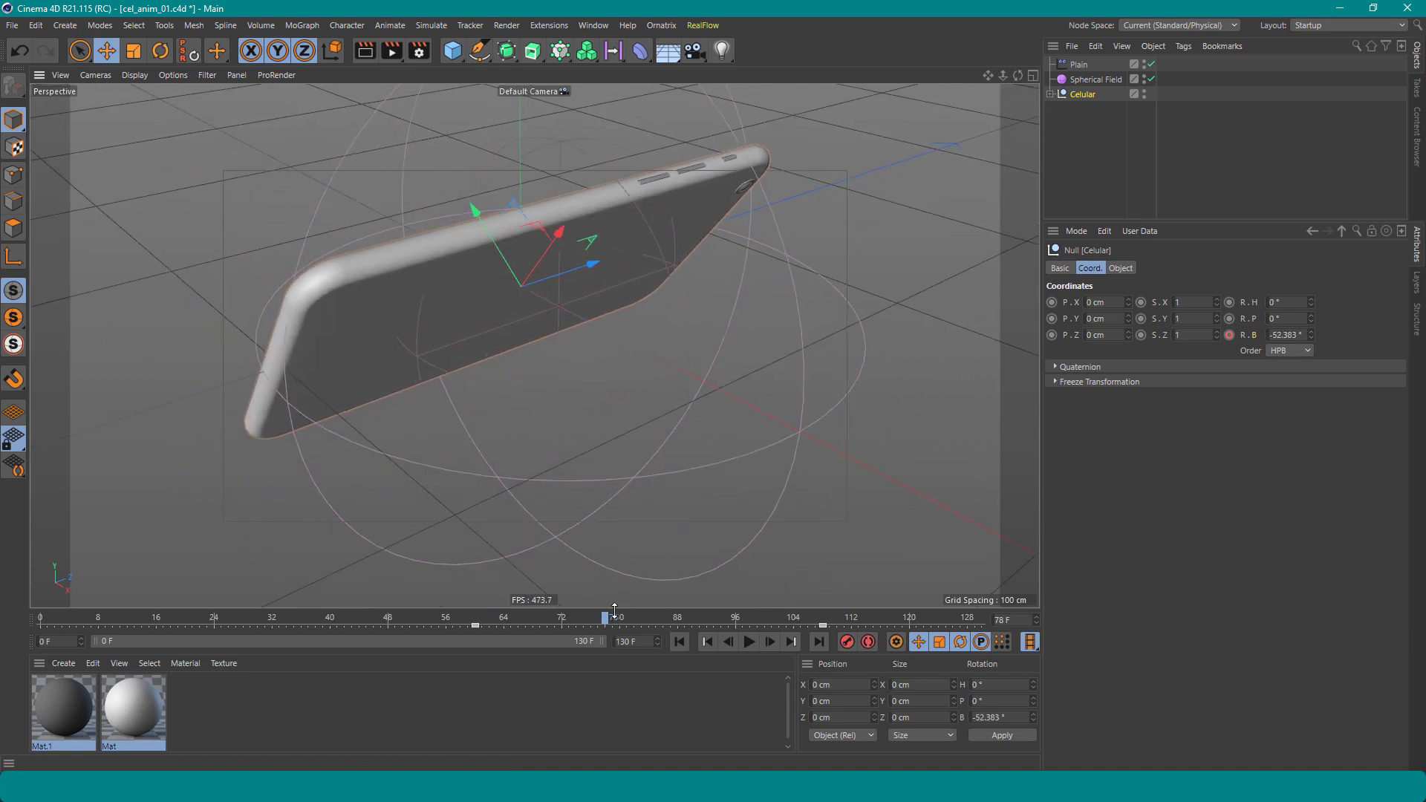
pyautogui.moveTo(604, 621); pyautogui.dragTo(611, 623)
pyautogui.moveTo(549, 334)
pyautogui.keyDown('alt'); pyautogui.mouseDown()
pyautogui.moveTo(581, 291)
pyautogui.moveTo(505, 279)
pyautogui.moveTo(919, 98)
pyautogui.mouseUp(); pyautogui.keyUp('alt')
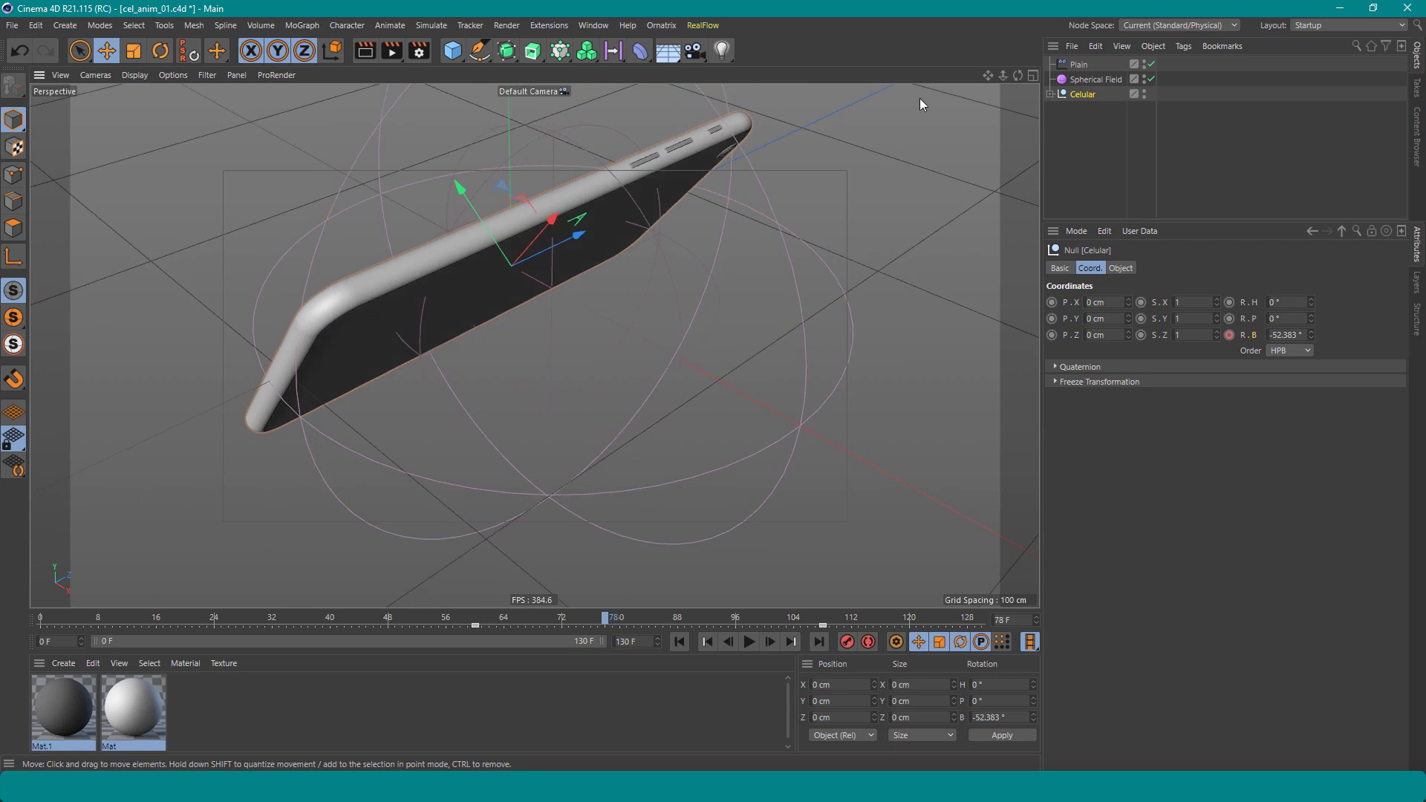
pyautogui.click(1050, 94)
pyautogui.click(1081, 112)
# Add a Display tag to Promoção, keying Visibility 100% at frame 78 and 0% at frame 79
pyautogui.rightClick(1101, 107)
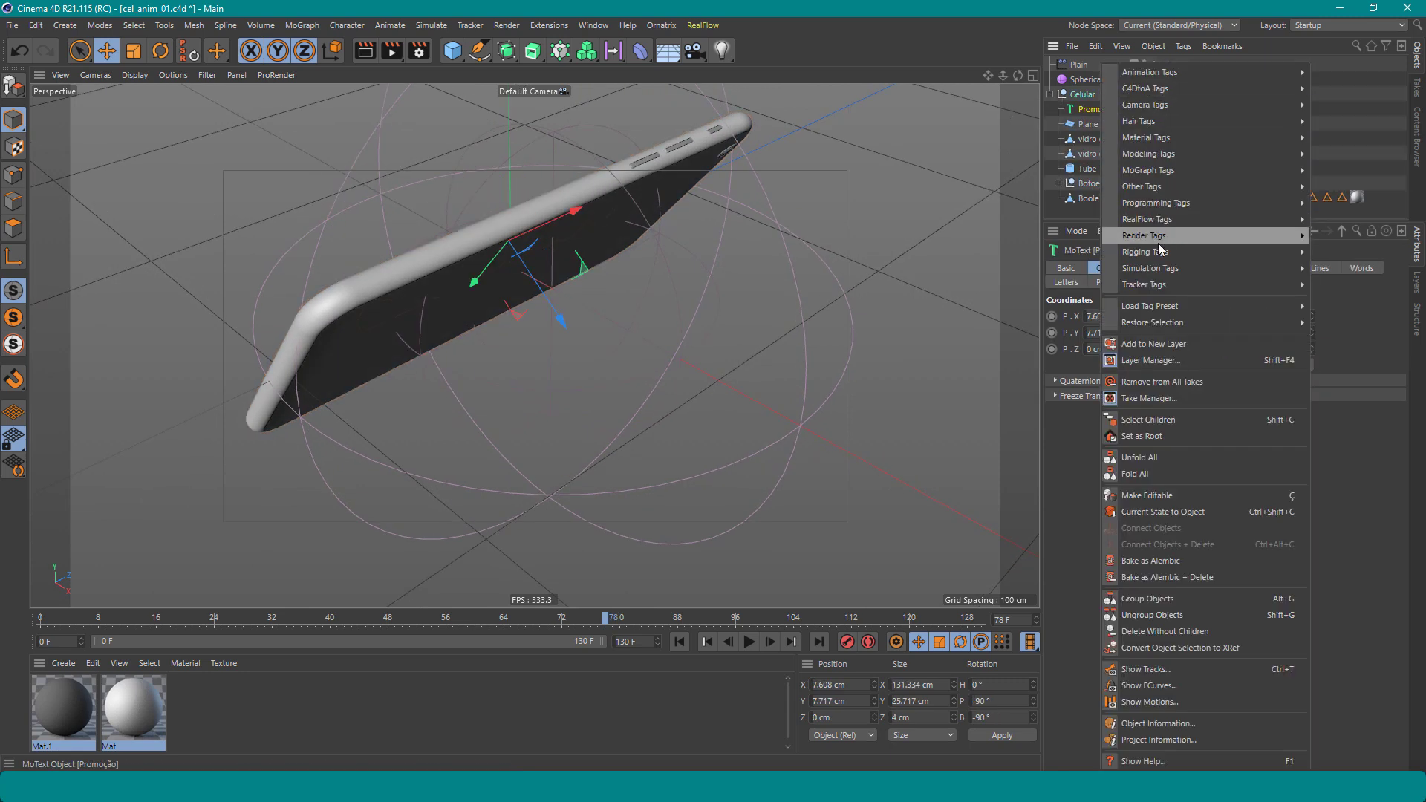
pyautogui.moveTo(1147, 234)
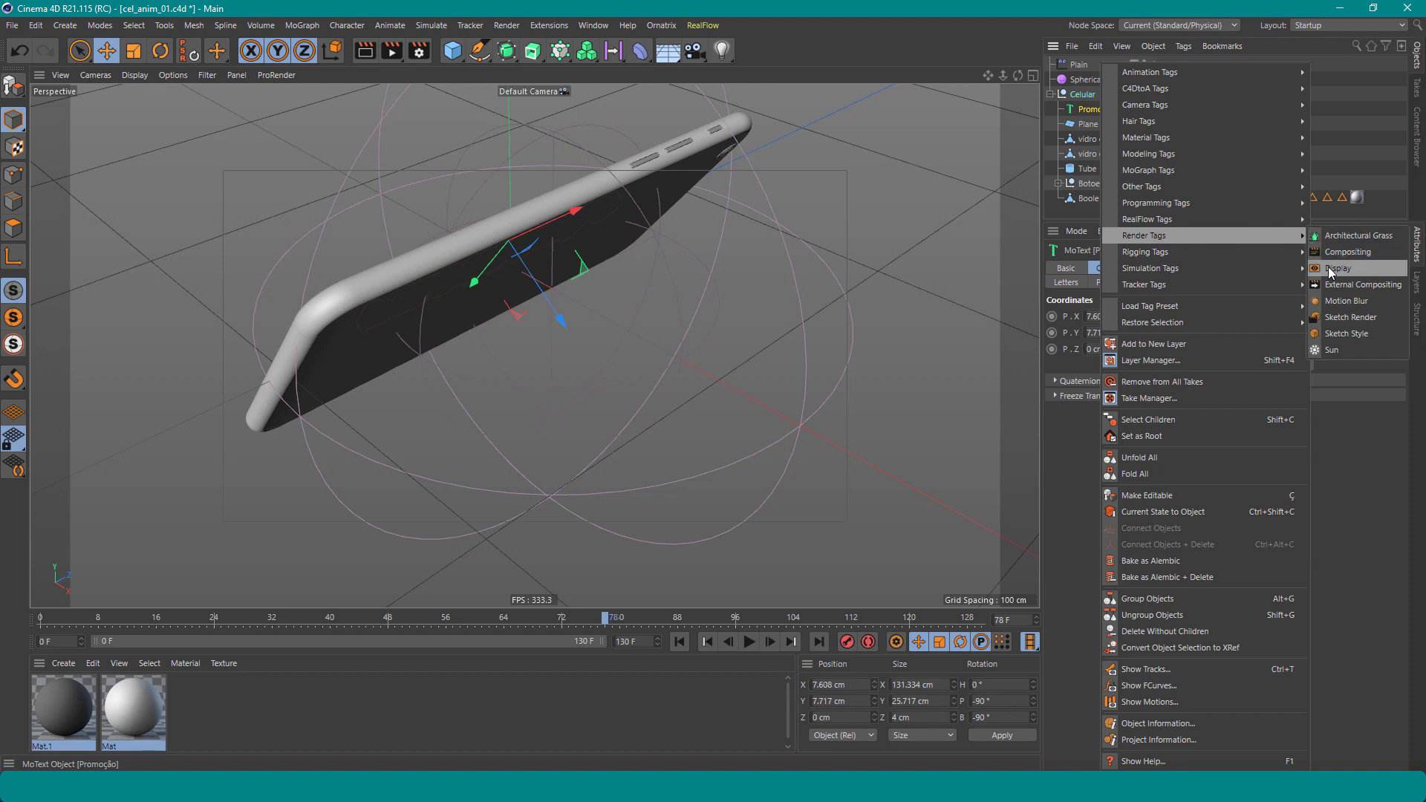
pyautogui.click(1333, 268)
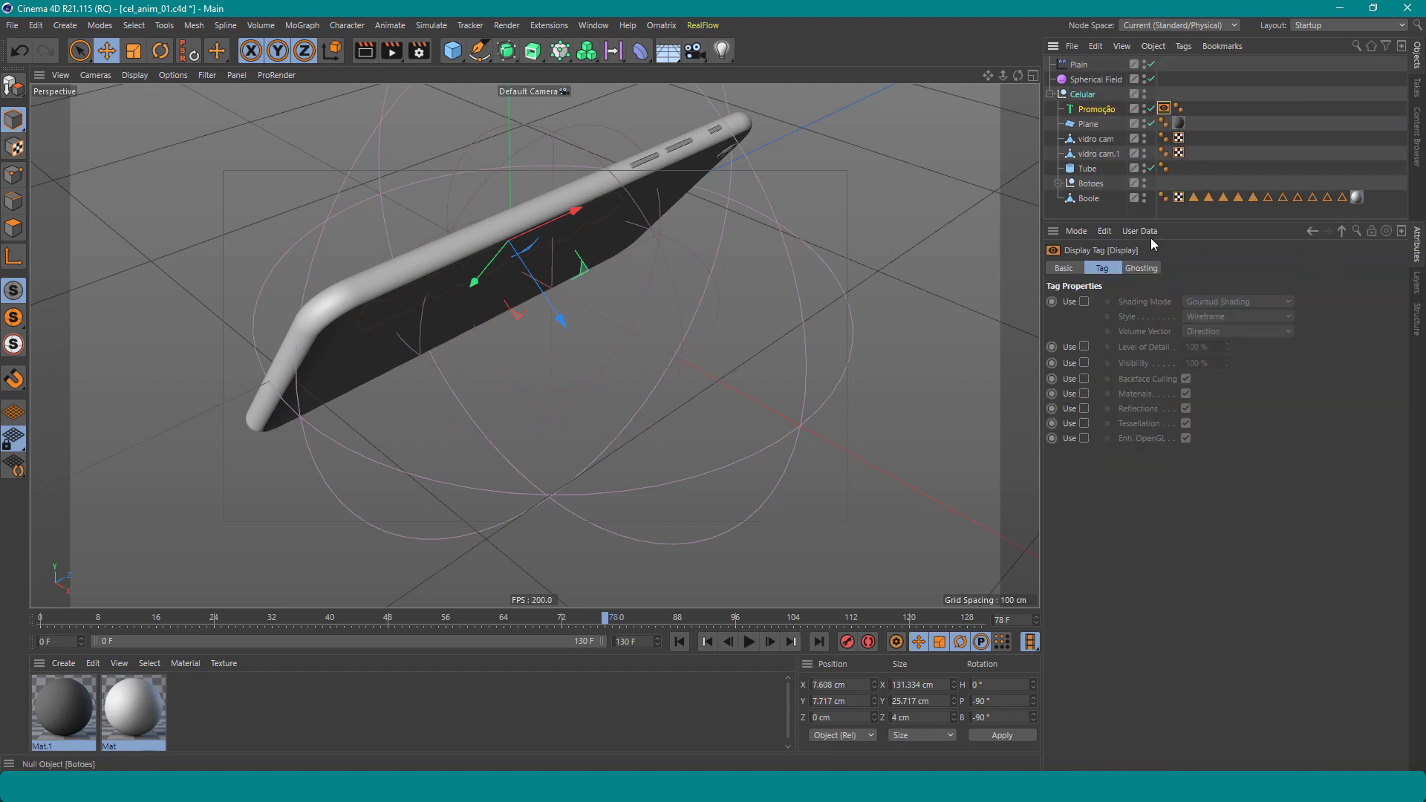
pyautogui.click(1084, 363)
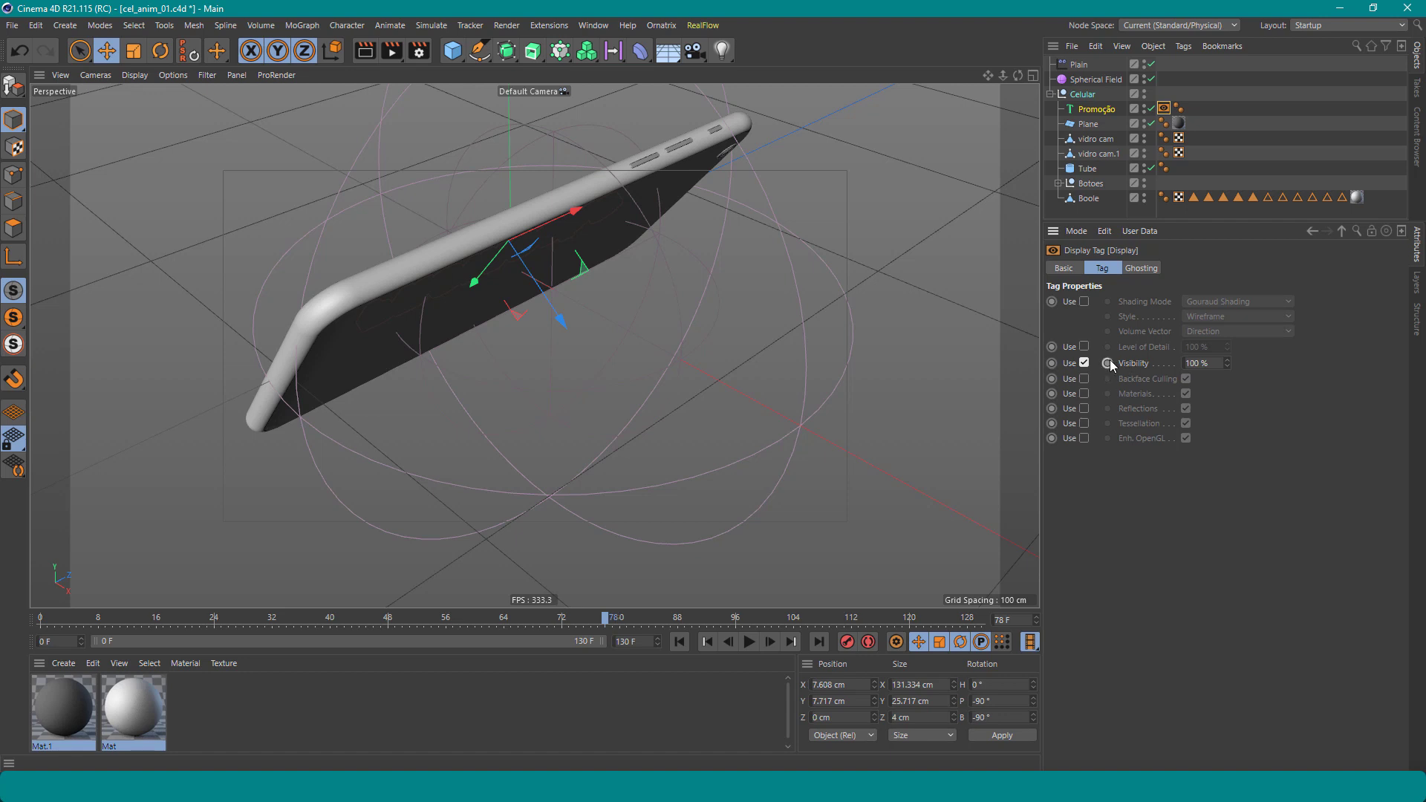
pyautogui.click(1107, 362)
pyautogui.click(612, 617)
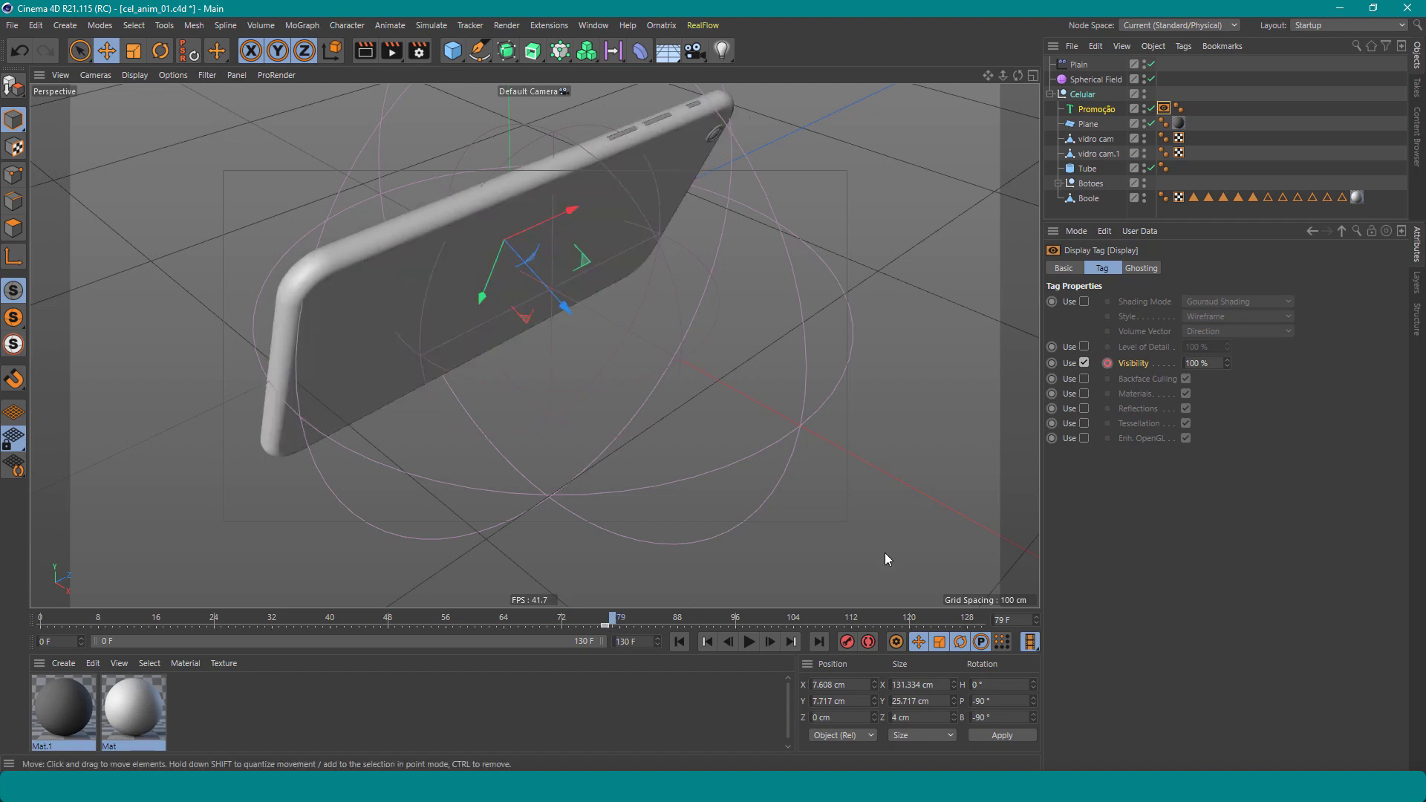
pyautogui.doubleClick(1199, 362)
pyautogui.write('0')
pyautogui.press('Return')
pyautogui.moveTo(620, 622); pyautogui.dragTo(815, 623)
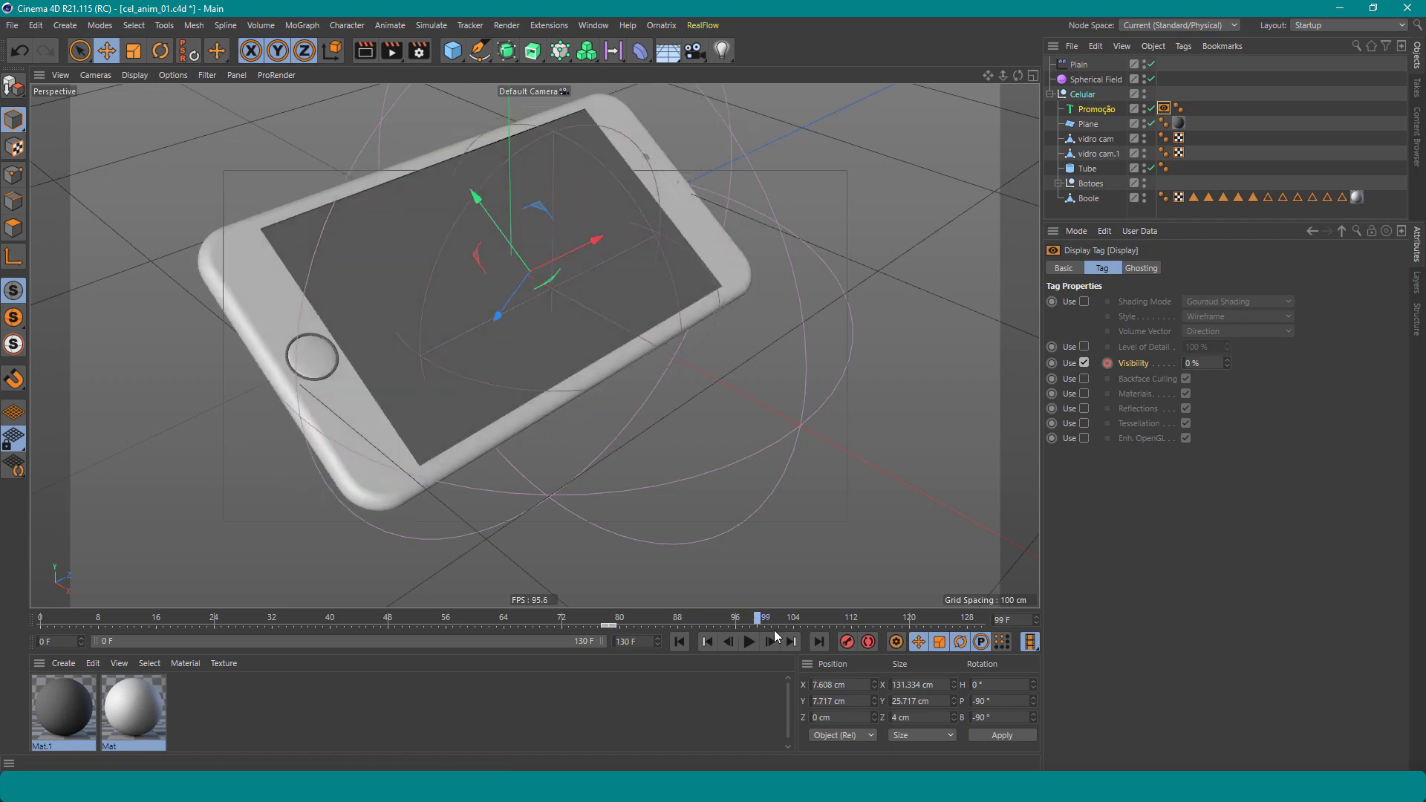
# Scrub the timeline to preview PROMOÇÃO assembling on the phone screen through frame 130
pyautogui.click(822, 542)
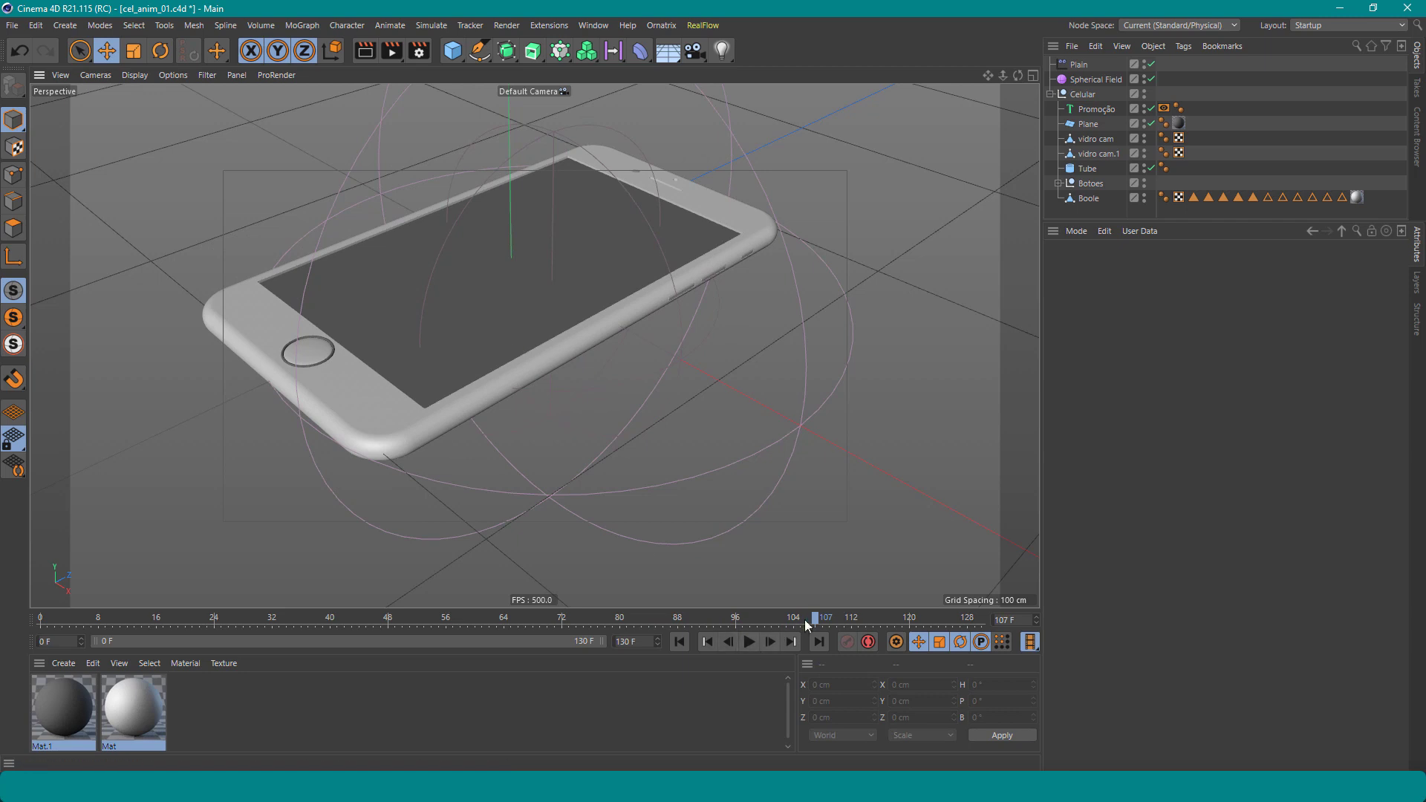
pyautogui.moveTo(804, 619)
pyautogui.mouseDown()
pyautogui.moveTo(346, 605)
pyautogui.moveTo(78, 616)
pyautogui.moveTo(303, 617)
pyautogui.moveTo(701, 662)
pyautogui.moveTo(604, 671)
pyautogui.moveTo(110, 643)
pyautogui.mouseUp()
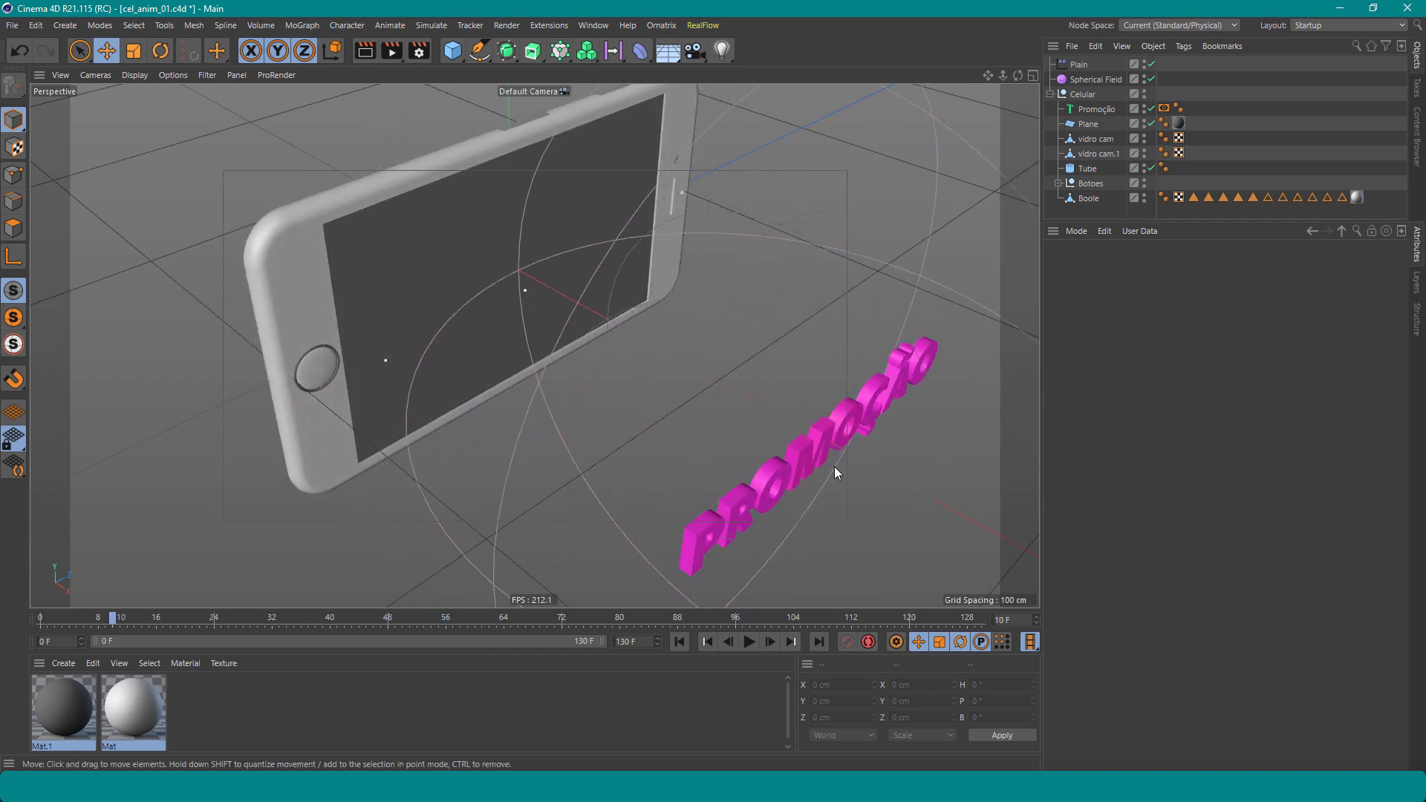
pyautogui.moveTo(51, 616)
pyautogui.mouseDown()
pyautogui.moveTo(551, 676)
pyautogui.moveTo(256, 662)
pyautogui.mouseUp()
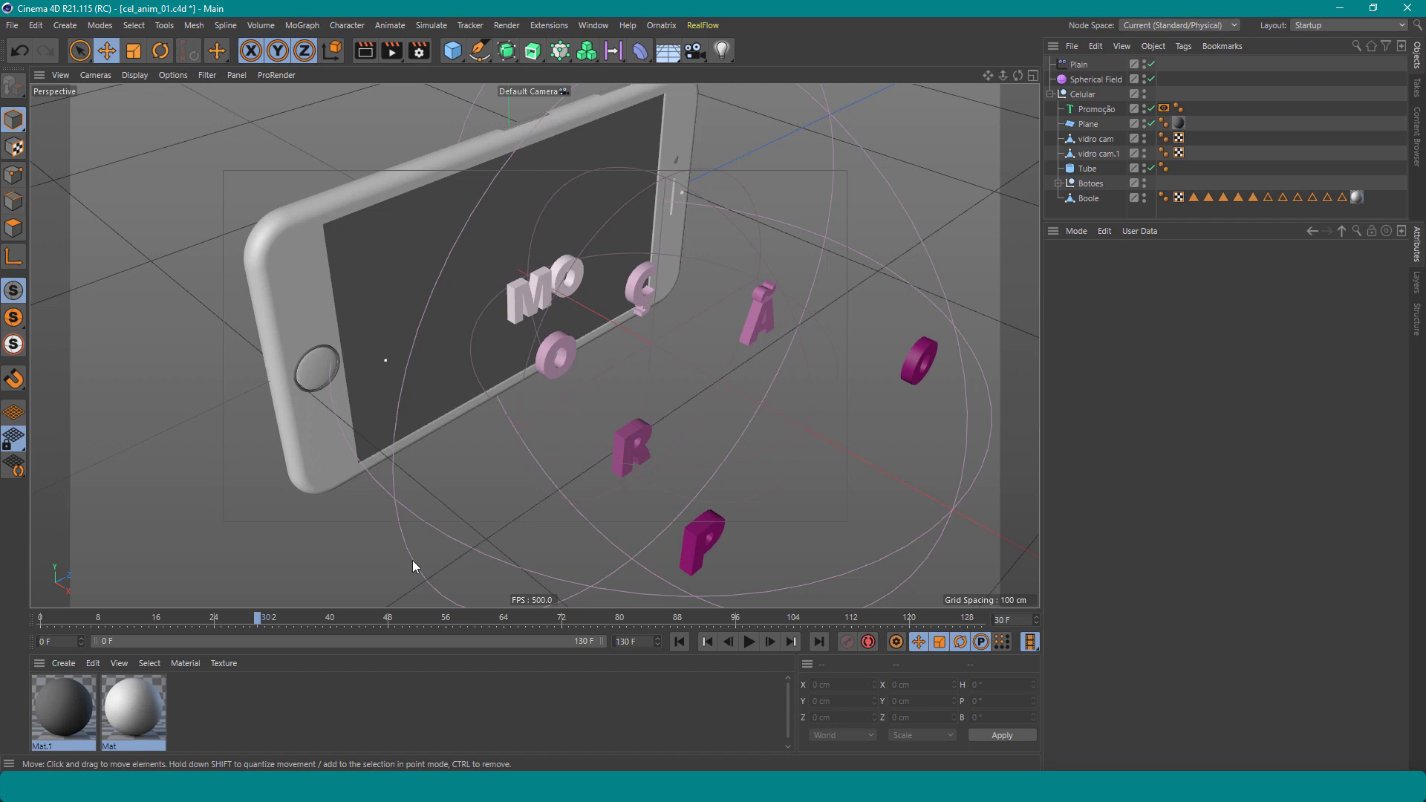
pyautogui.moveTo(257, 618)
pyautogui.mouseDown()
pyautogui.moveTo(63, 613)
pyautogui.moveTo(490, 643)
pyautogui.moveTo(626, 617)
pyautogui.moveTo(867, 648)
pyautogui.moveTo(648, 648)
pyautogui.moveTo(984, 646)
pyautogui.mouseUp()
# Add a new MoText from the MoGraph menu and rotate it 90° in heading
pyautogui.click(304, 22)
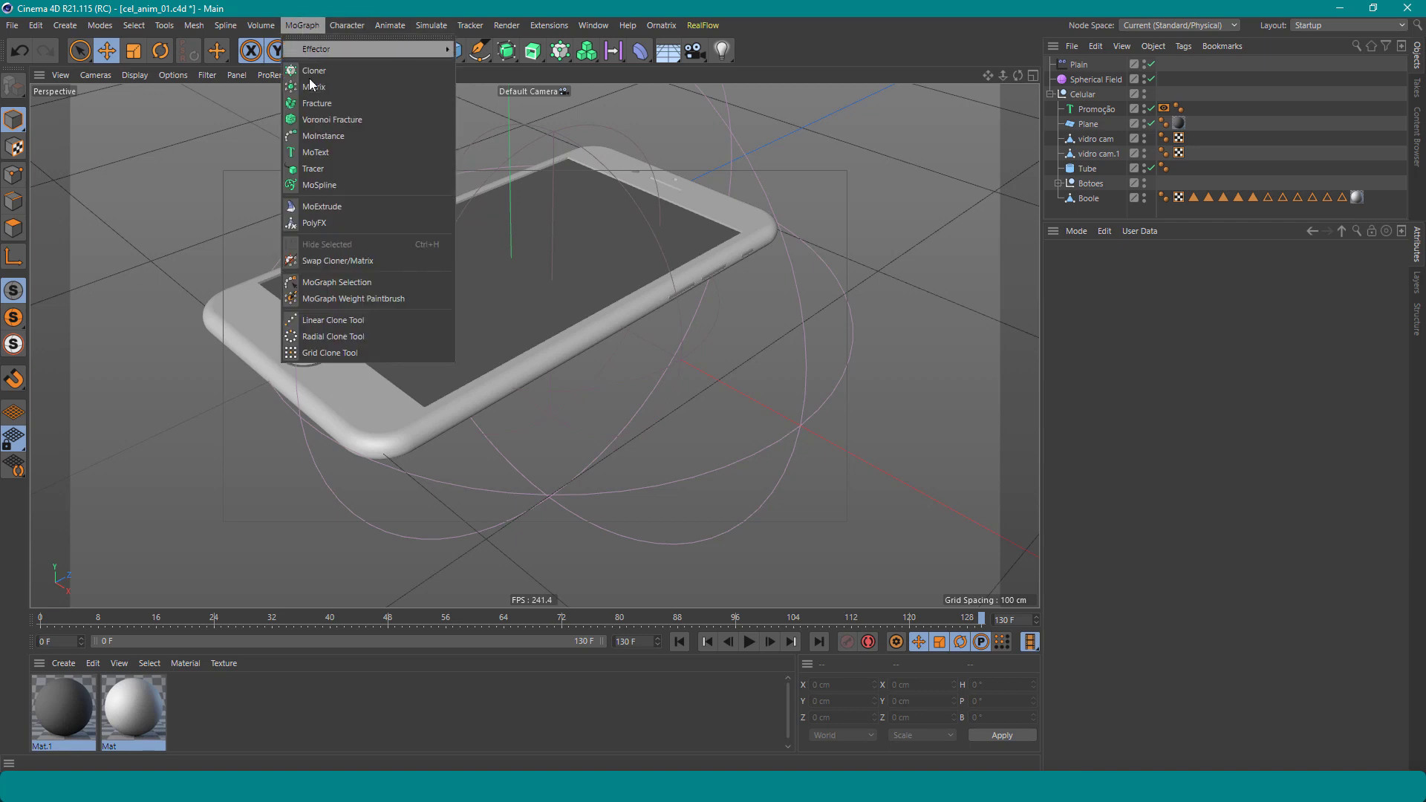
pyautogui.click(331, 153)
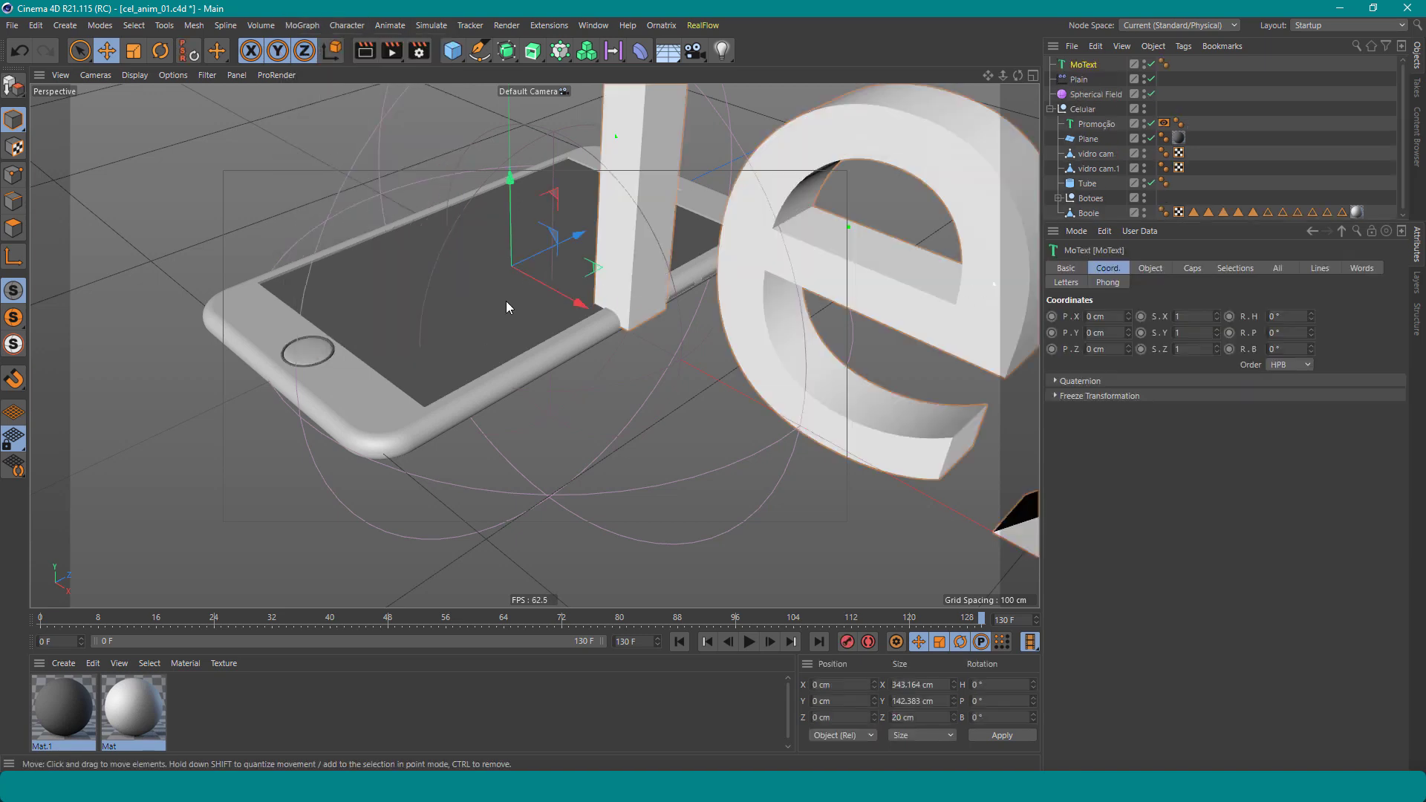
pyautogui.press('r')
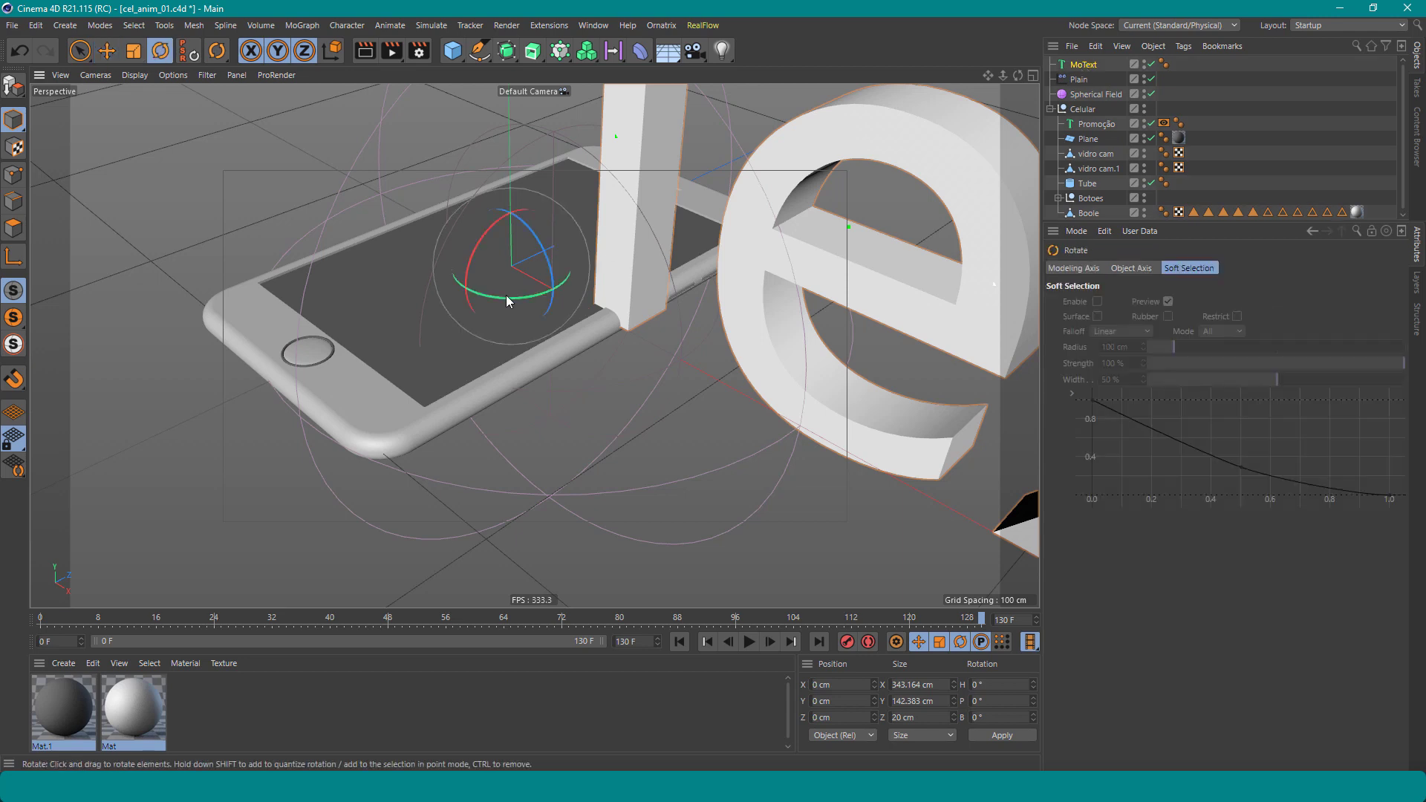
pyautogui.moveTo(507, 298); pyautogui.dragTo(593, 268)
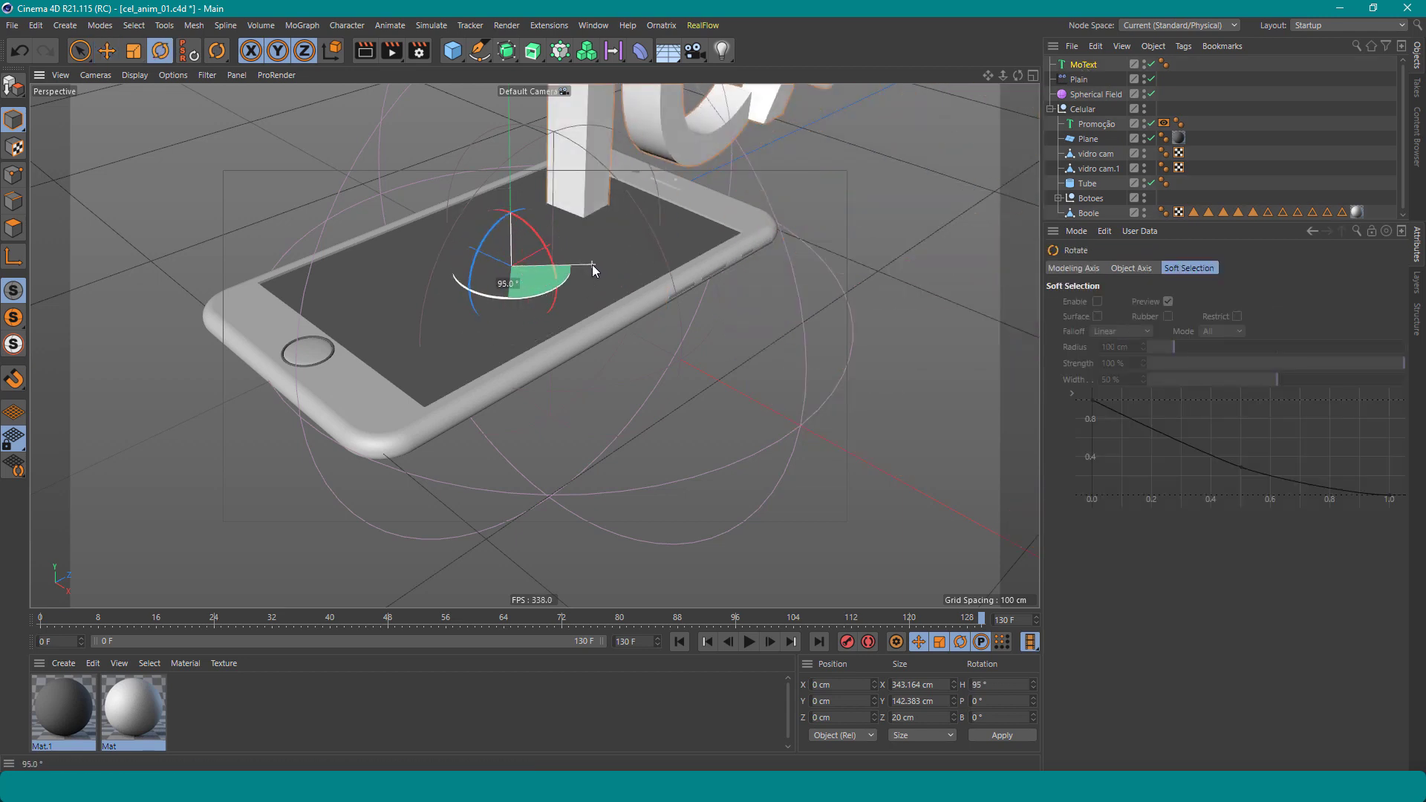
pyautogui.moveTo(591, 265); pyautogui.dragTo(588, 266)
# Set the new MoText's alignment to Middle and its height to about 89 cm
pyautogui.click(1088, 67)
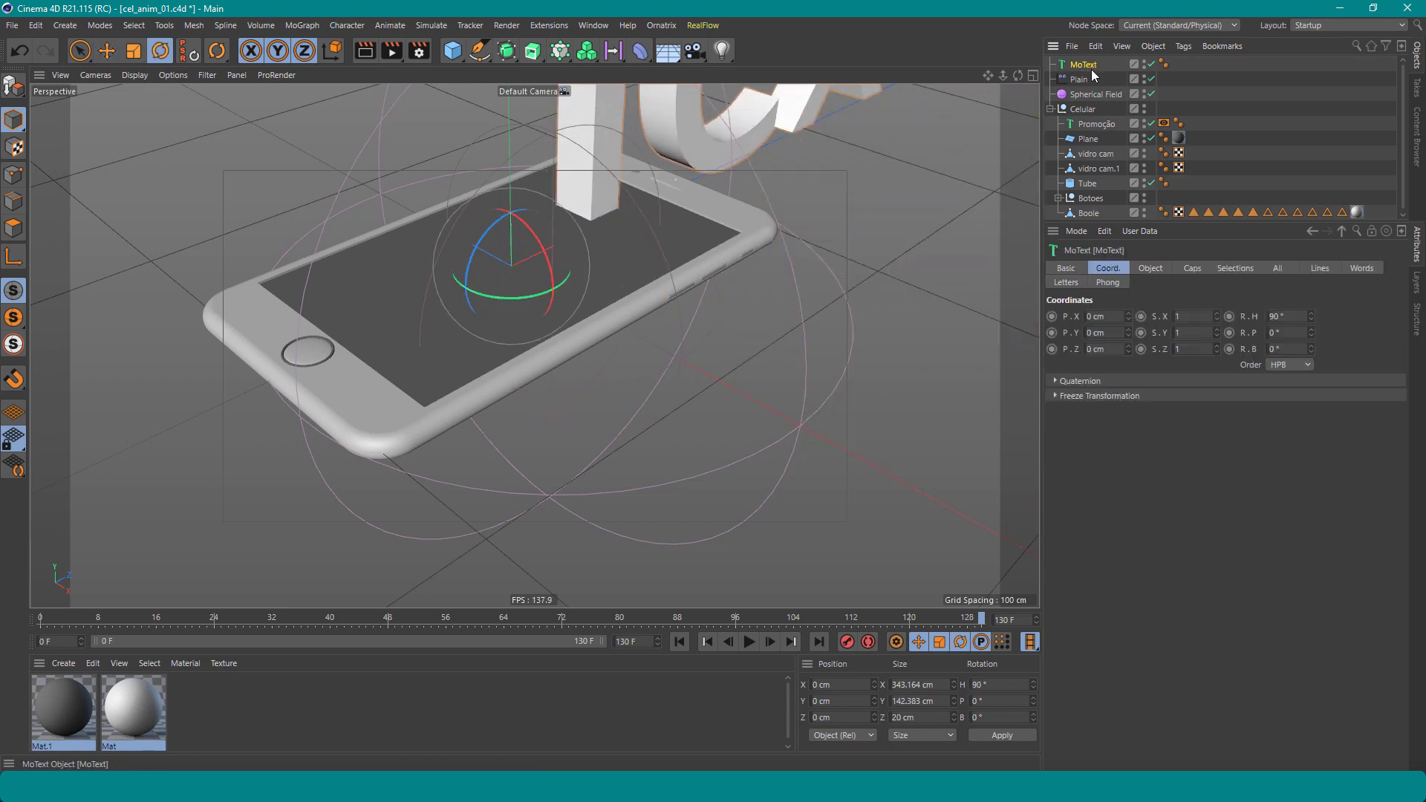
pyautogui.click(1158, 273)
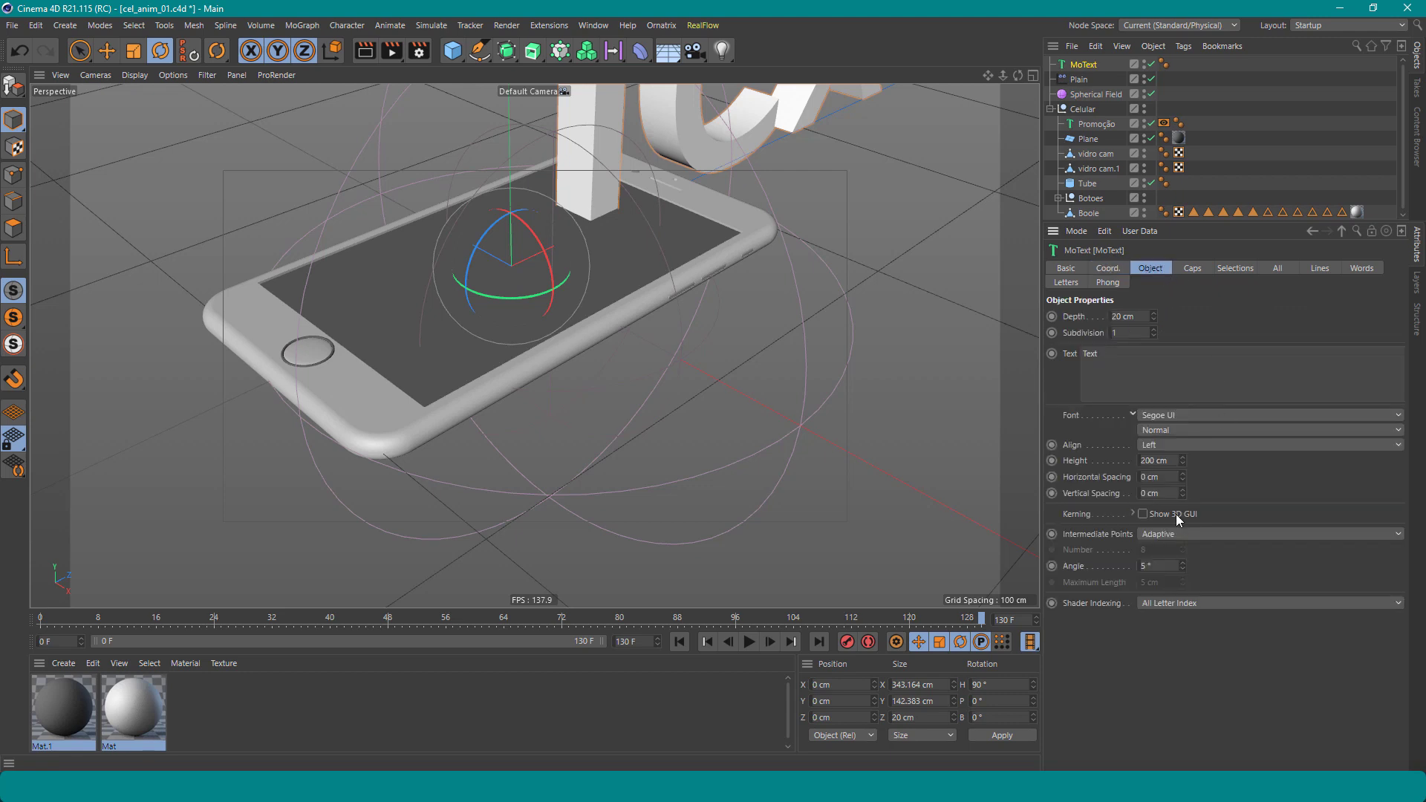
pyautogui.click(1193, 448)
pyautogui.click(1188, 477)
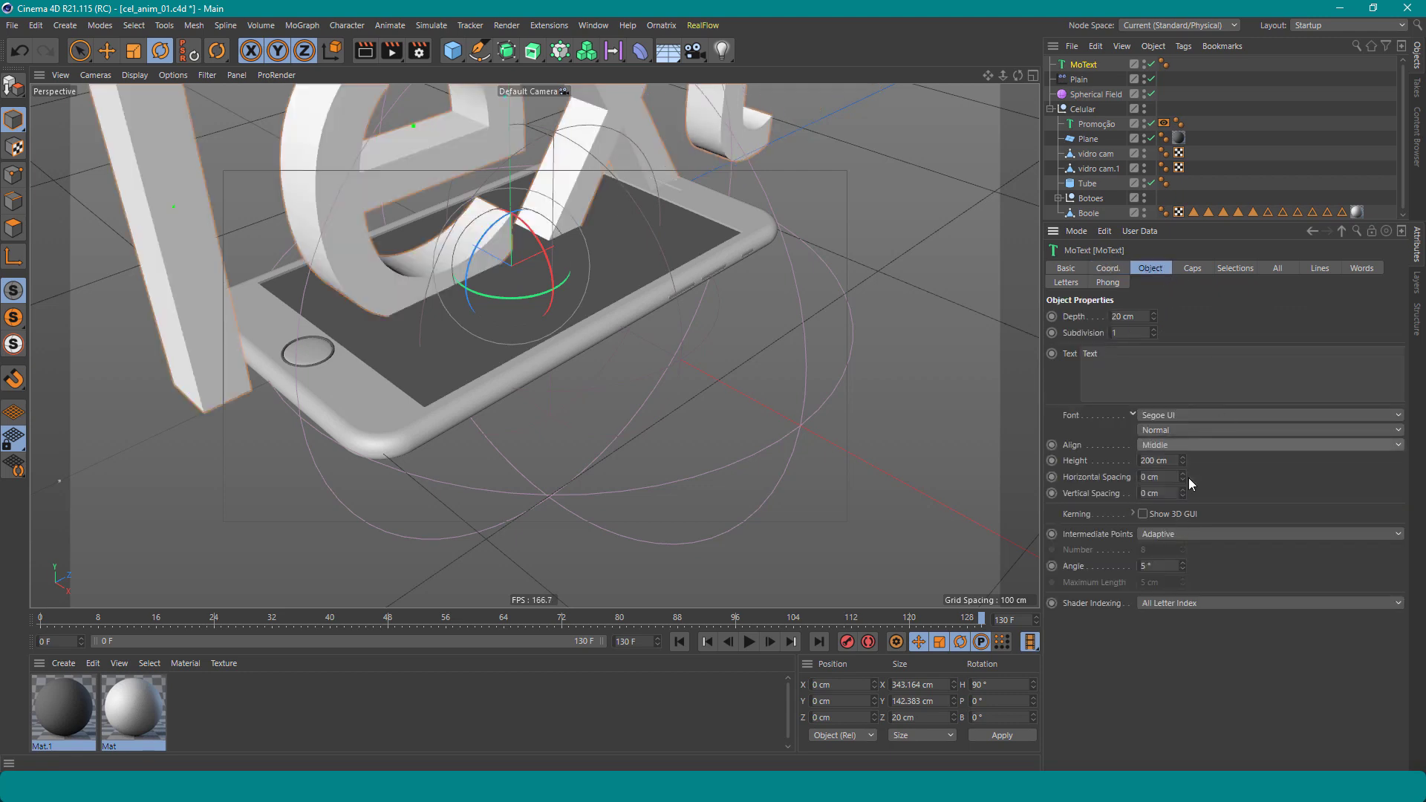
pyautogui.moveTo(1183, 462); pyautogui.dragTo(1183, 520)
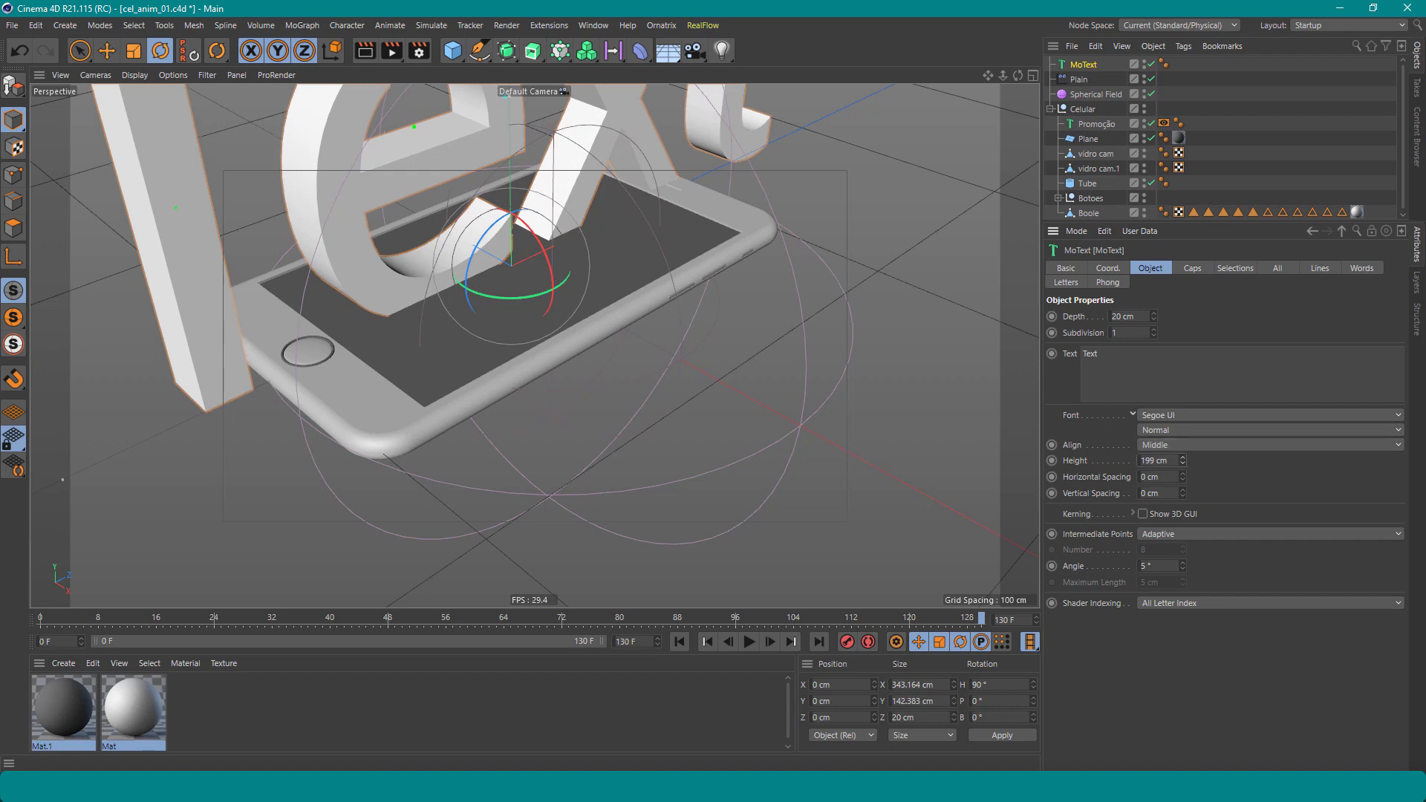
pyautogui.moveTo(1183, 462)
pyautogui.mouseDown()
pyautogui.moveTo(1183, 505)
pyautogui.moveTo(1183, 490)
pyautogui.mouseUp()
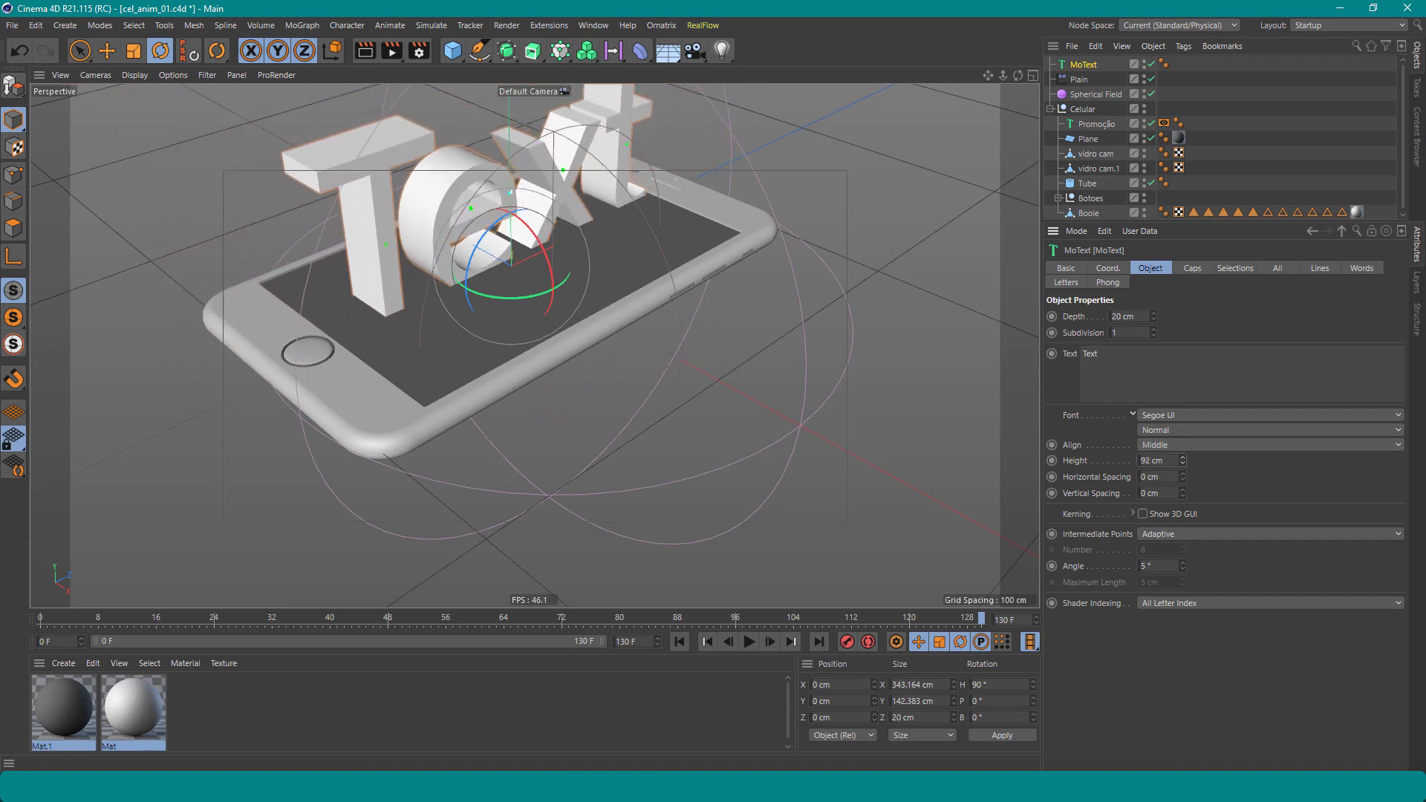
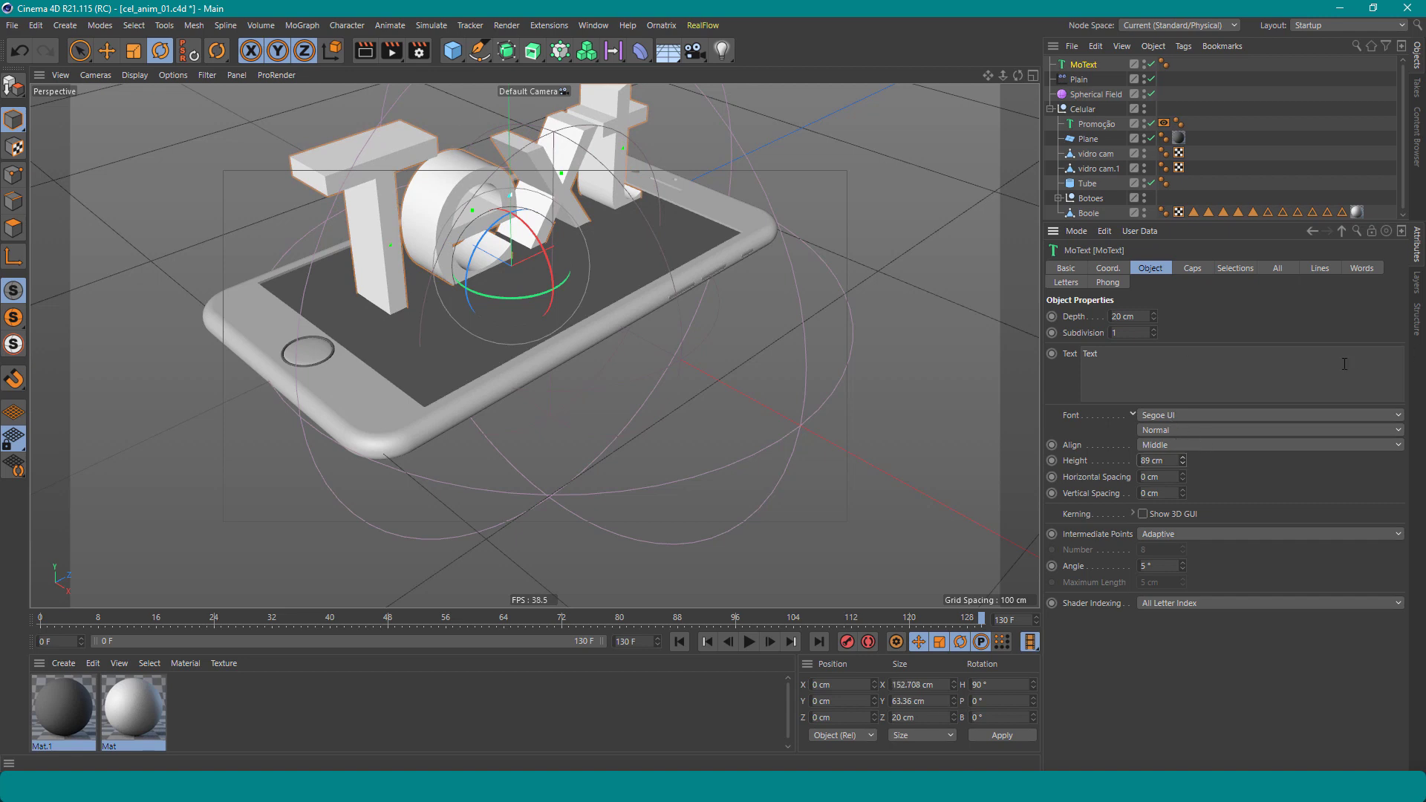
# Replace the MoText text with '50%' and set its font to Segoe UI Black
pyautogui.hotkey('ctrl', 'a')
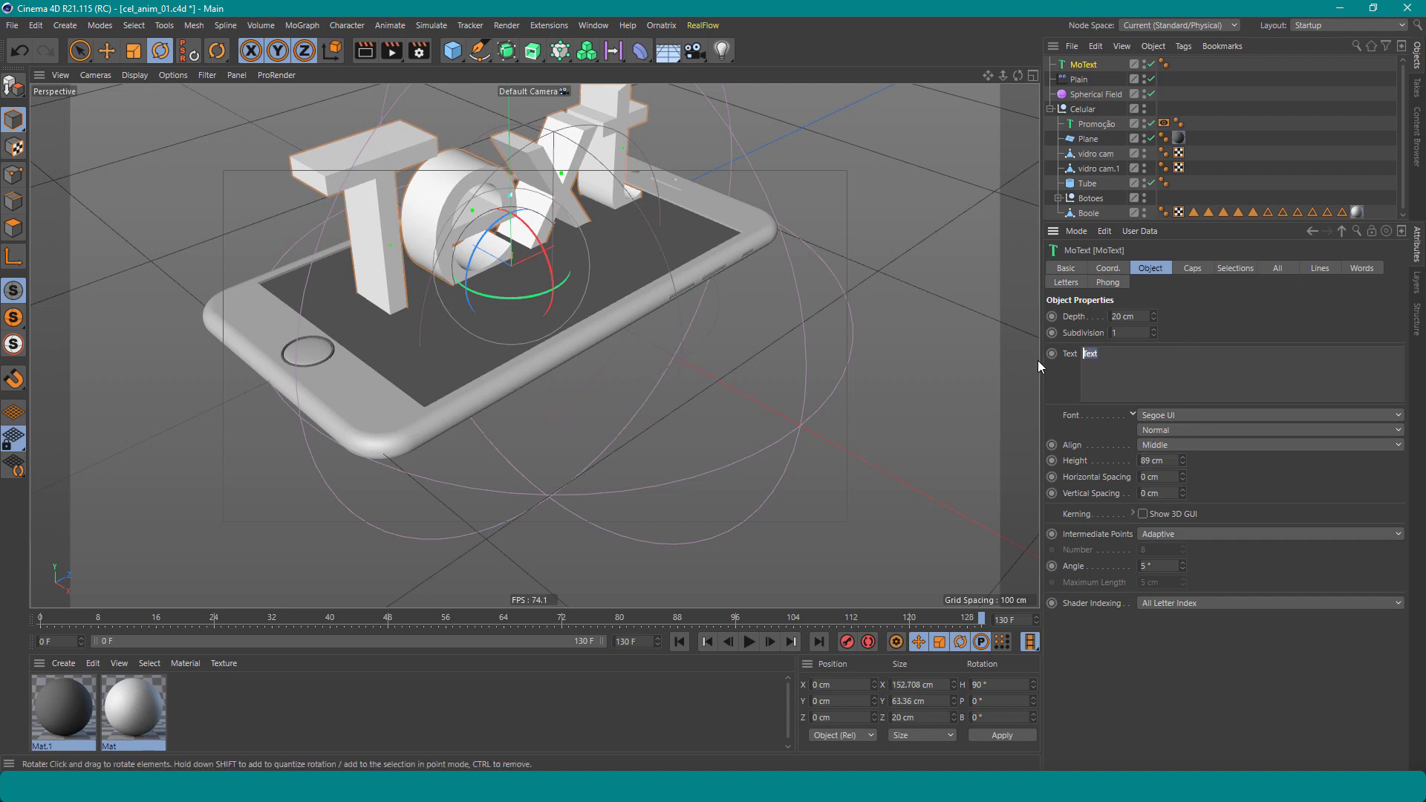
pyautogui.write('50%')
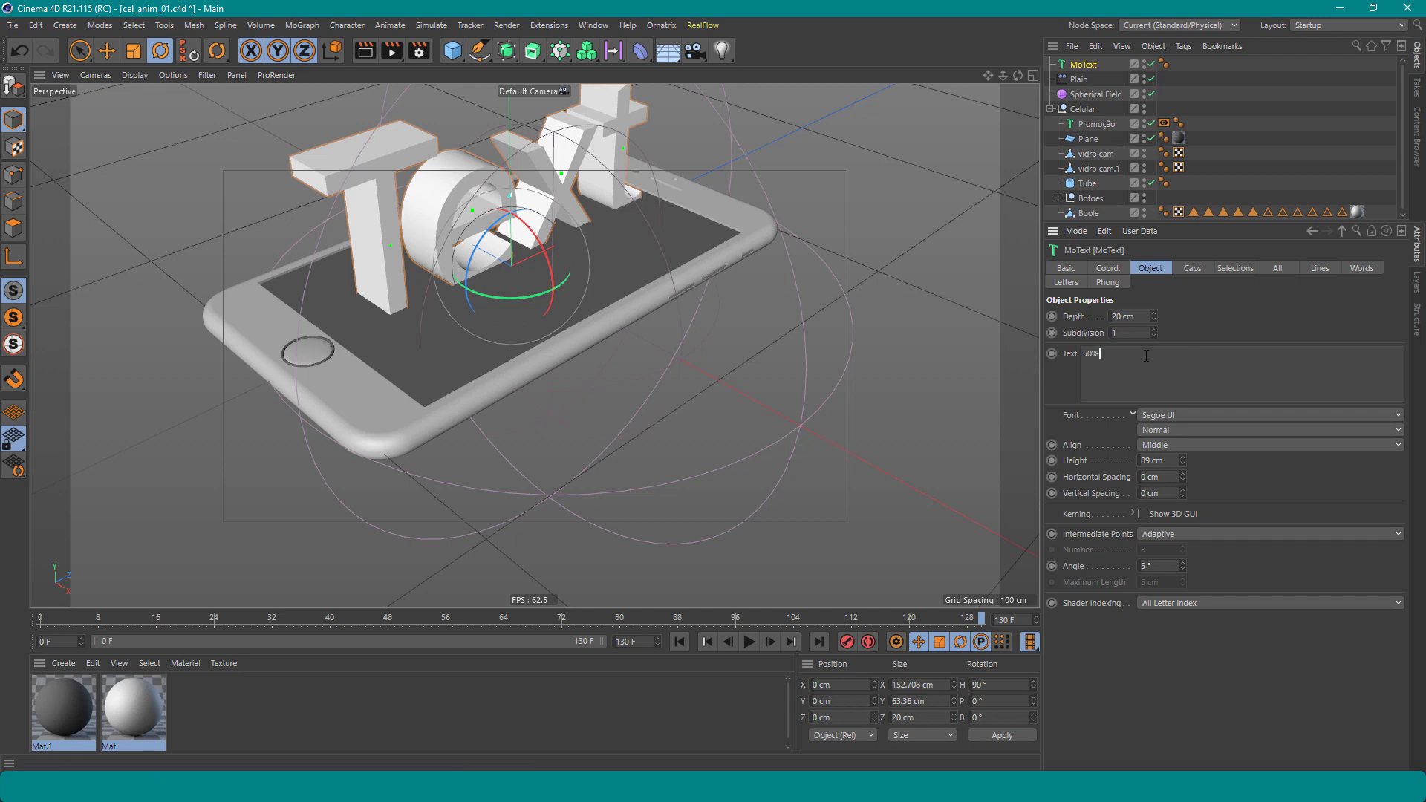
pyautogui.click(1210, 343)
pyautogui.click(1399, 416)
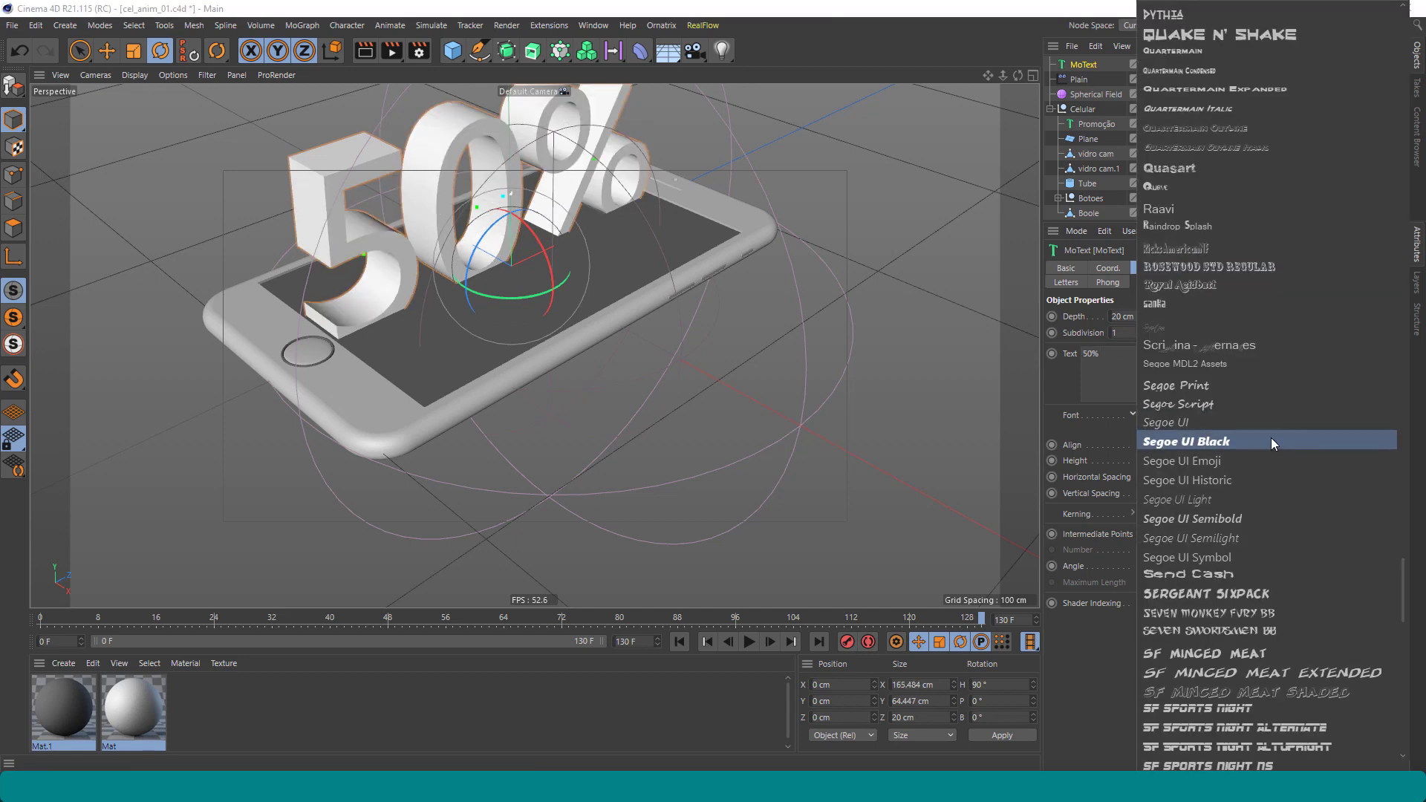
pyautogui.click(1207, 444)
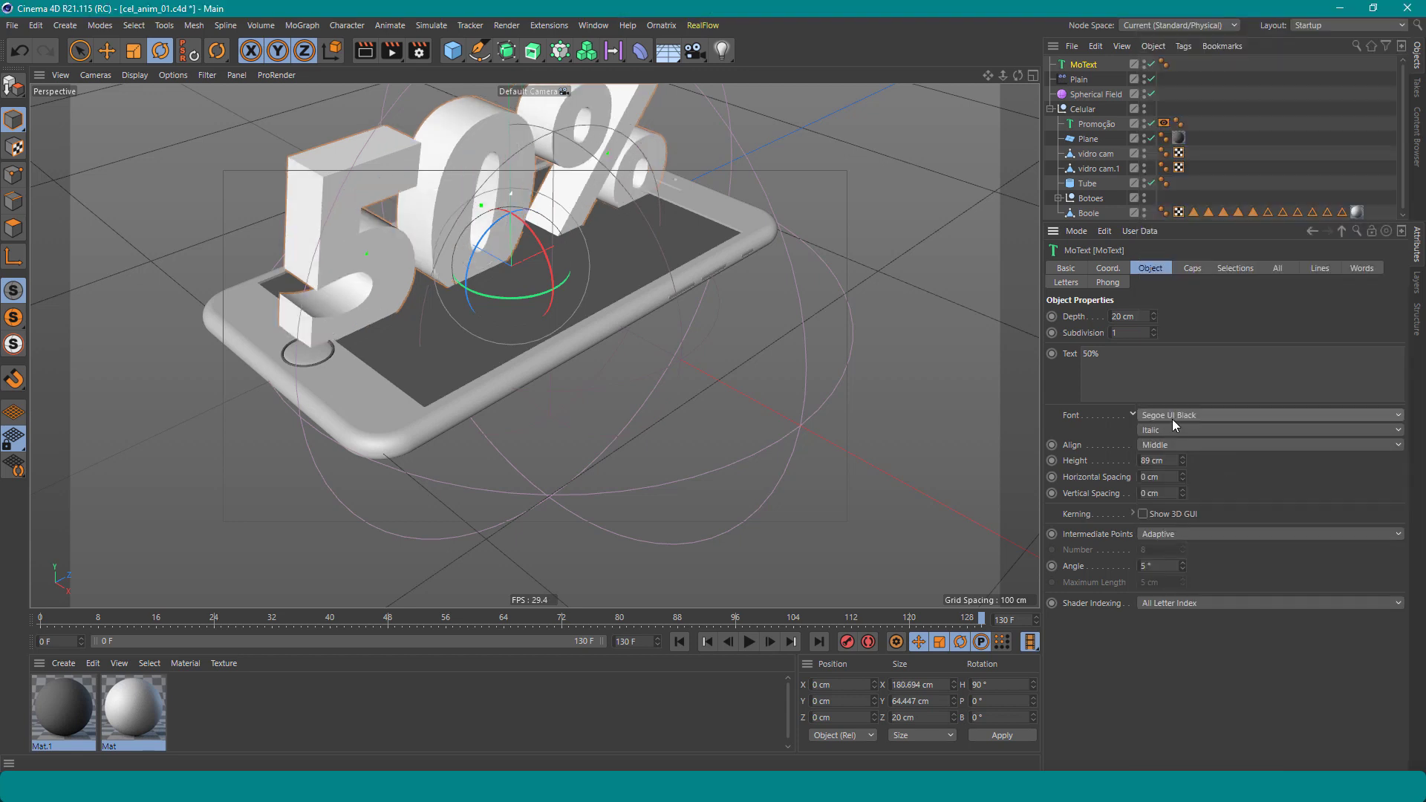
# Set the 50% text height to 65 cm
pyautogui.moveTo(1183, 465); pyautogui.dragTo(1184, 505)
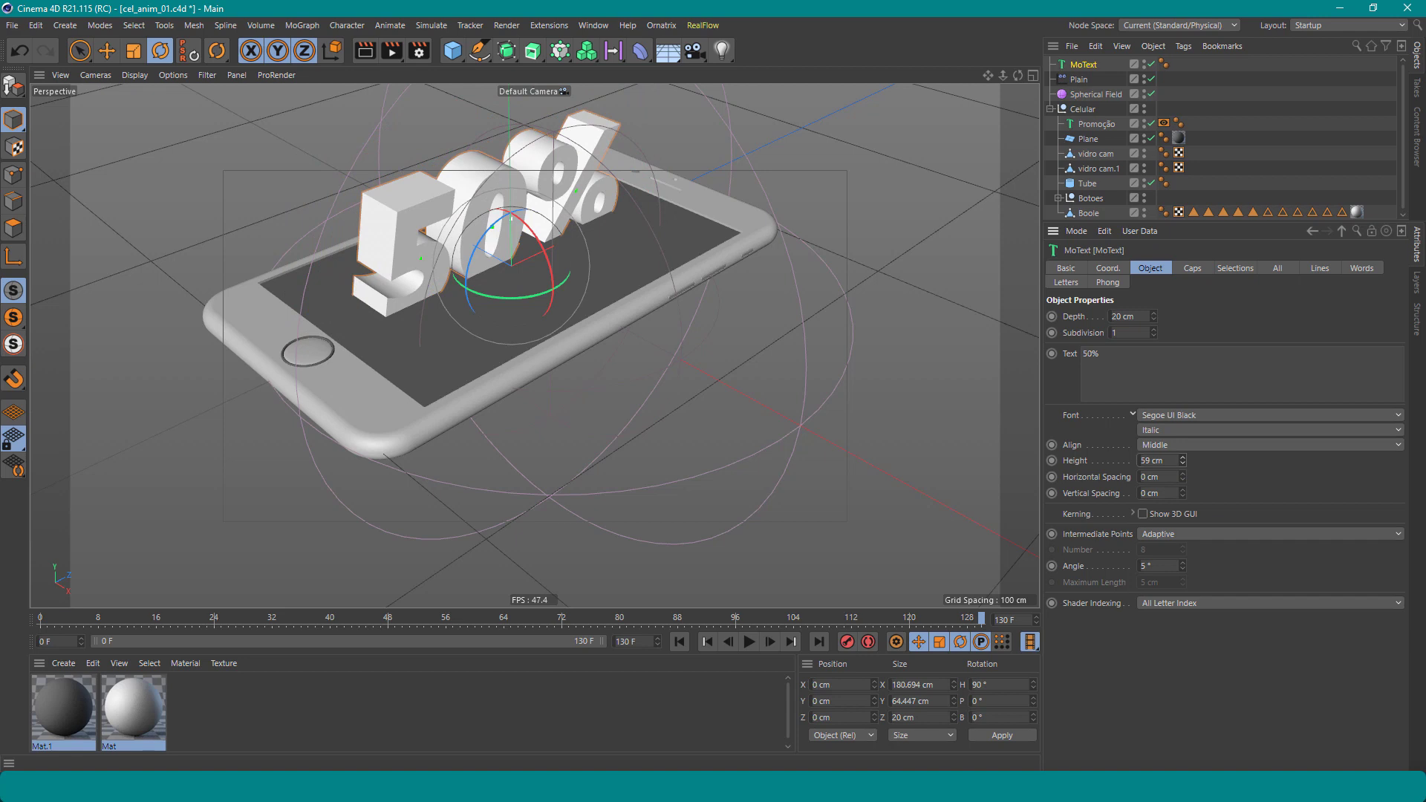
pyautogui.click(1166, 462)
pyautogui.write('65')
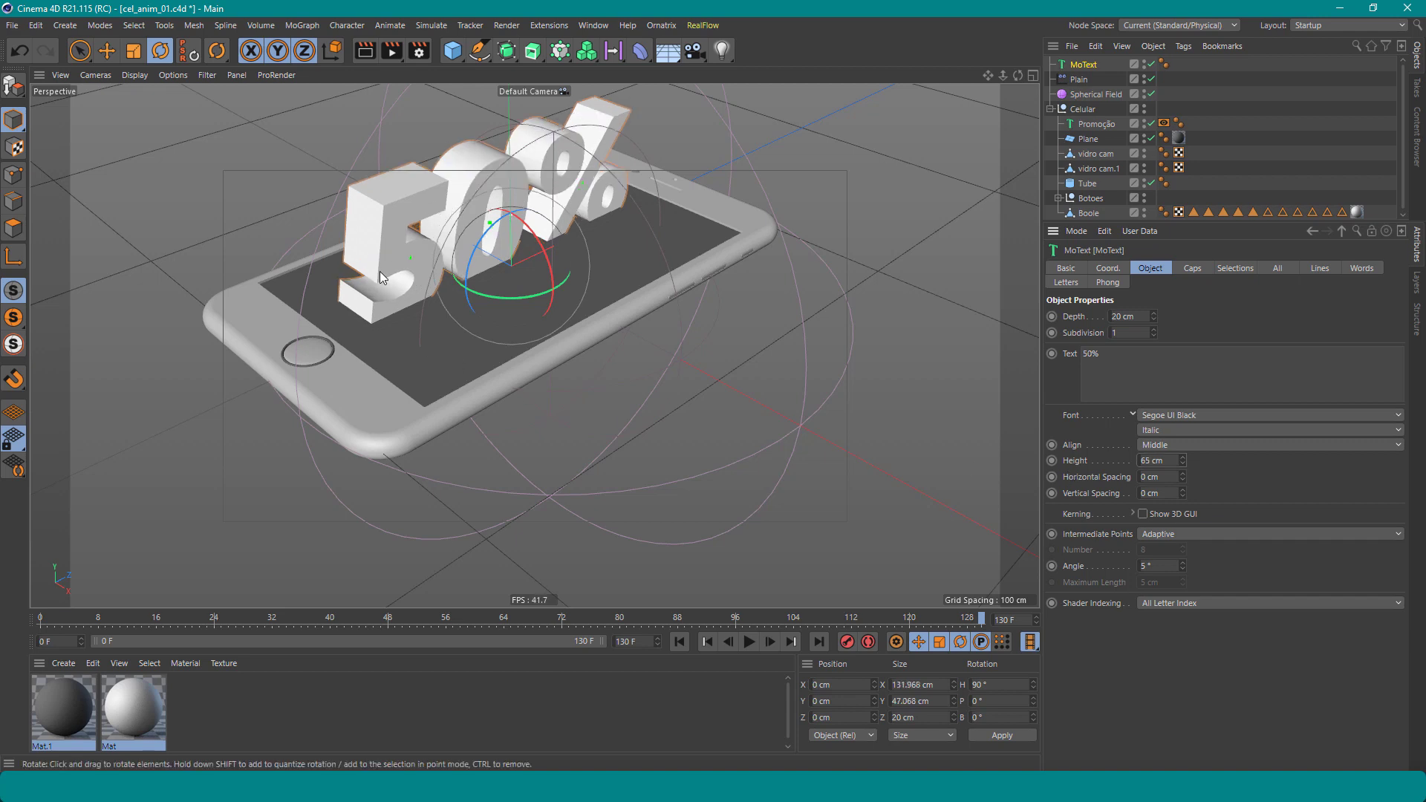
pyautogui.moveTo(380, 270)
pyautogui.keyDown('alt'); pyautogui.mouseDown()
pyautogui.moveTo(496, 242)
pyautogui.moveTo(529, 216)
pyautogui.mouseUp(); pyautogui.keyUp('alt')
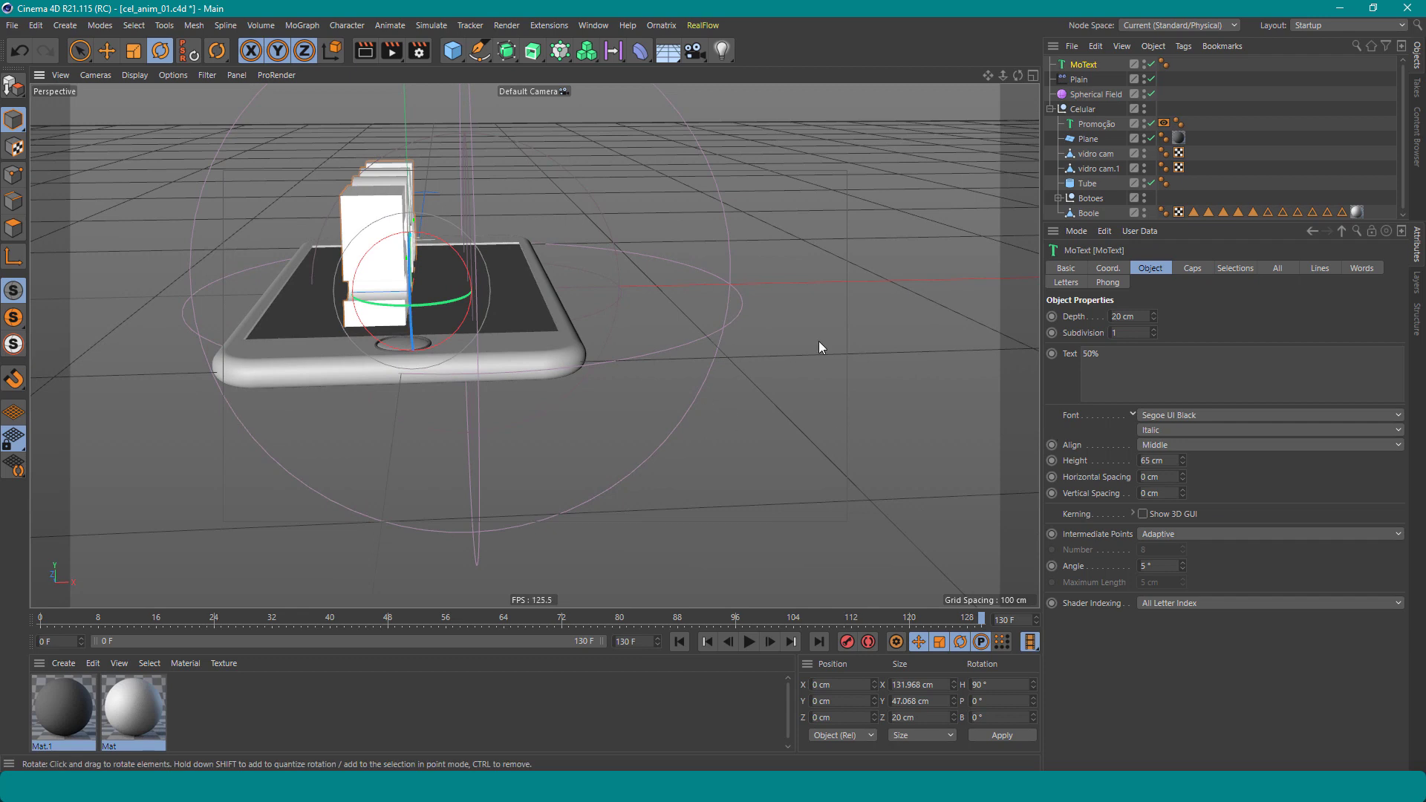
# Set the MoText extrusion depth to 14 cm
pyautogui.doubleClick(1123, 316)
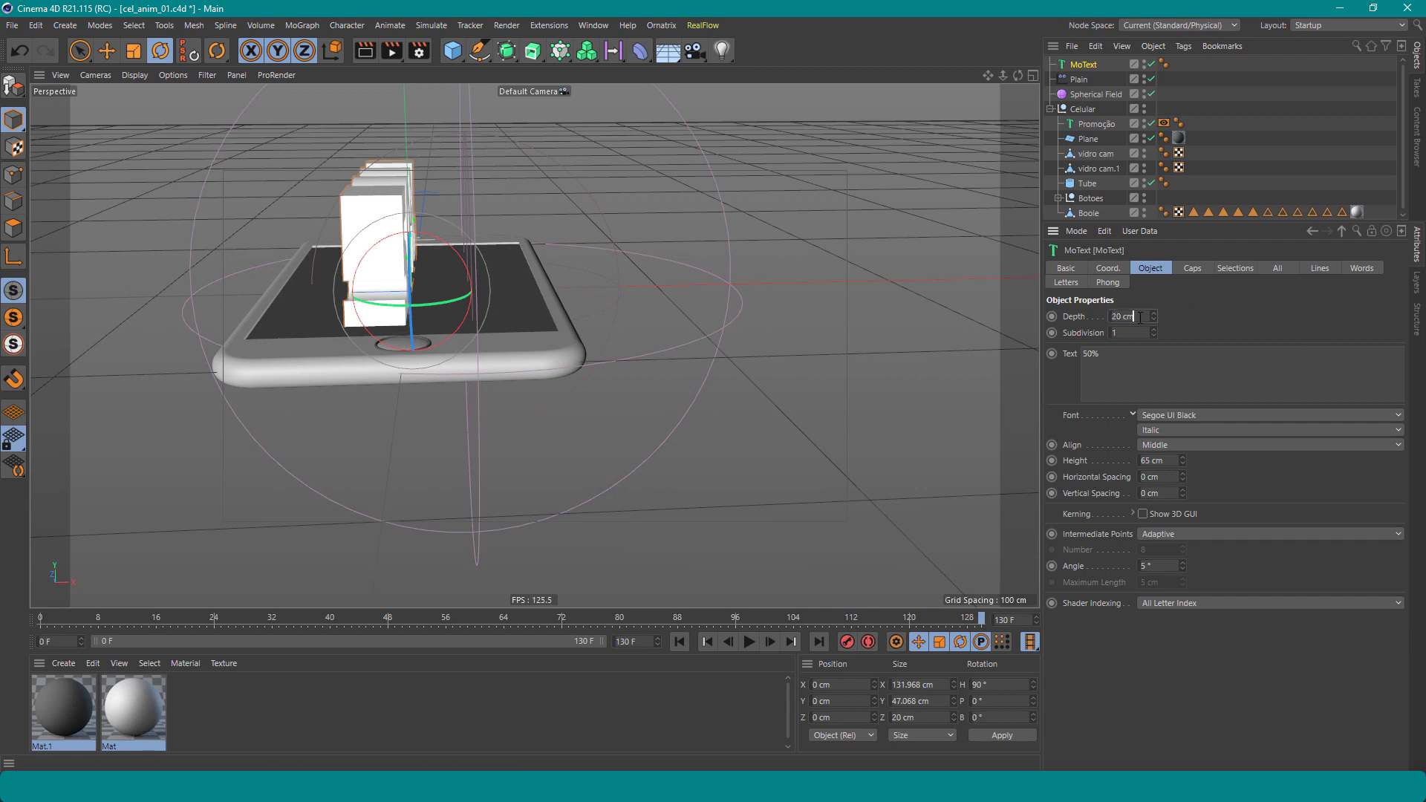
pyautogui.write('14')
pyautogui.press('Return')
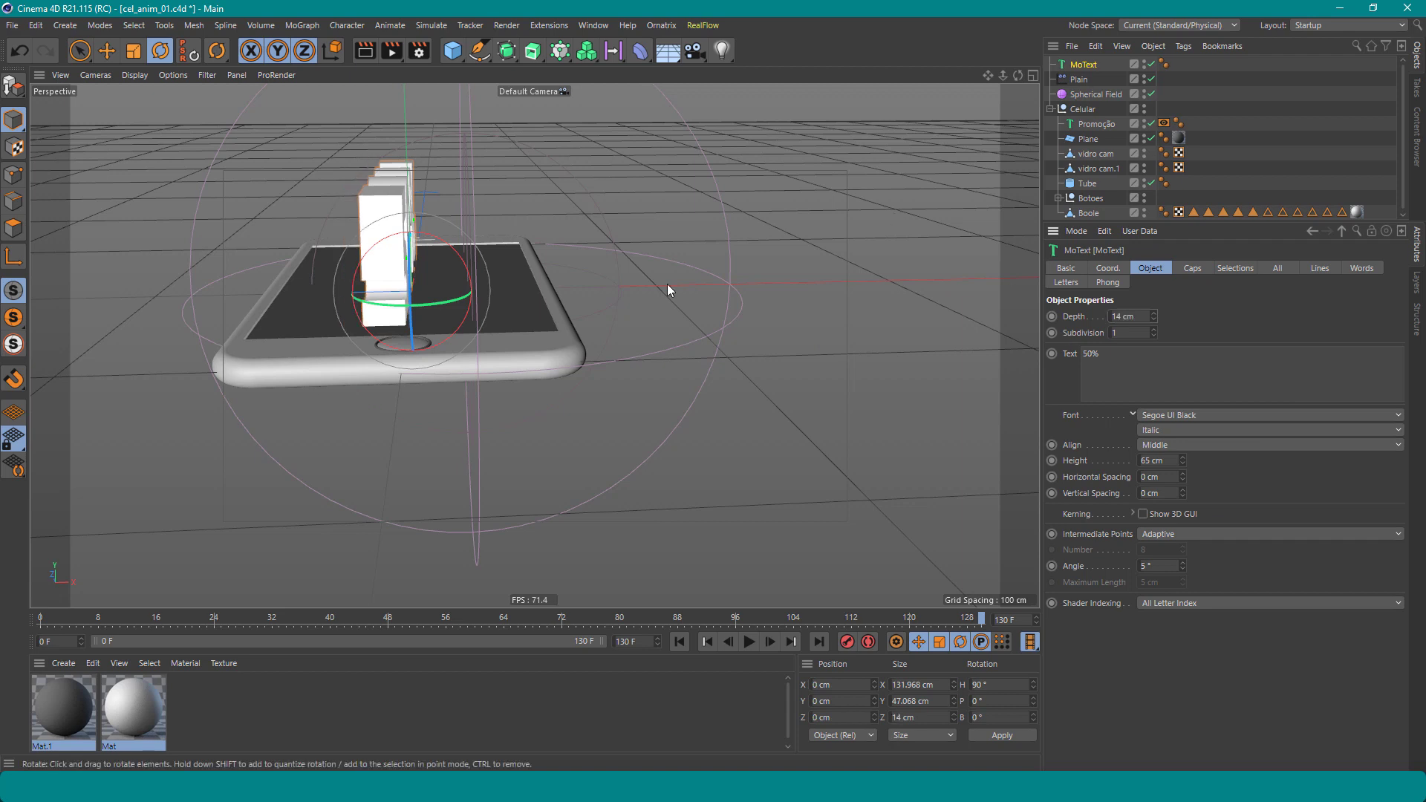
pyautogui.moveTo(339, 241)
pyautogui.keyDown('alt'); pyautogui.mouseDown()
pyautogui.moveTo(382, 275)
pyautogui.moveTo(445, 282)
pyautogui.mouseUp(); pyautogui.keyUp('alt')
# Move the 50% text right along X to about X 6.94 cm
pyautogui.press('e')
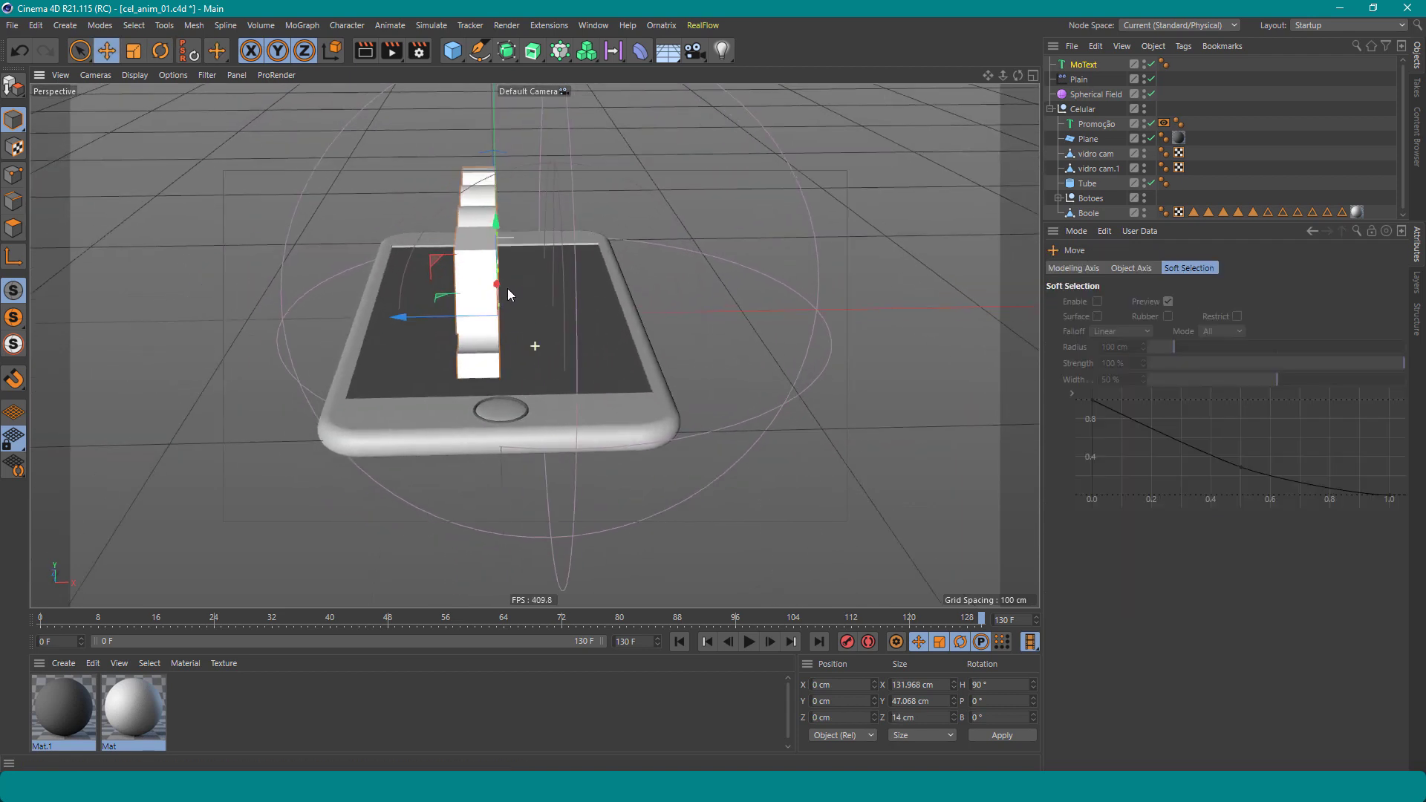
pyautogui.keyDown('alt'); pyautogui.moveTo(506, 288); pyautogui.dragTo(510, 419, button='right'); pyautogui.keyUp('alt')
pyautogui.moveTo(389, 275); pyautogui.dragTo(453, 273)
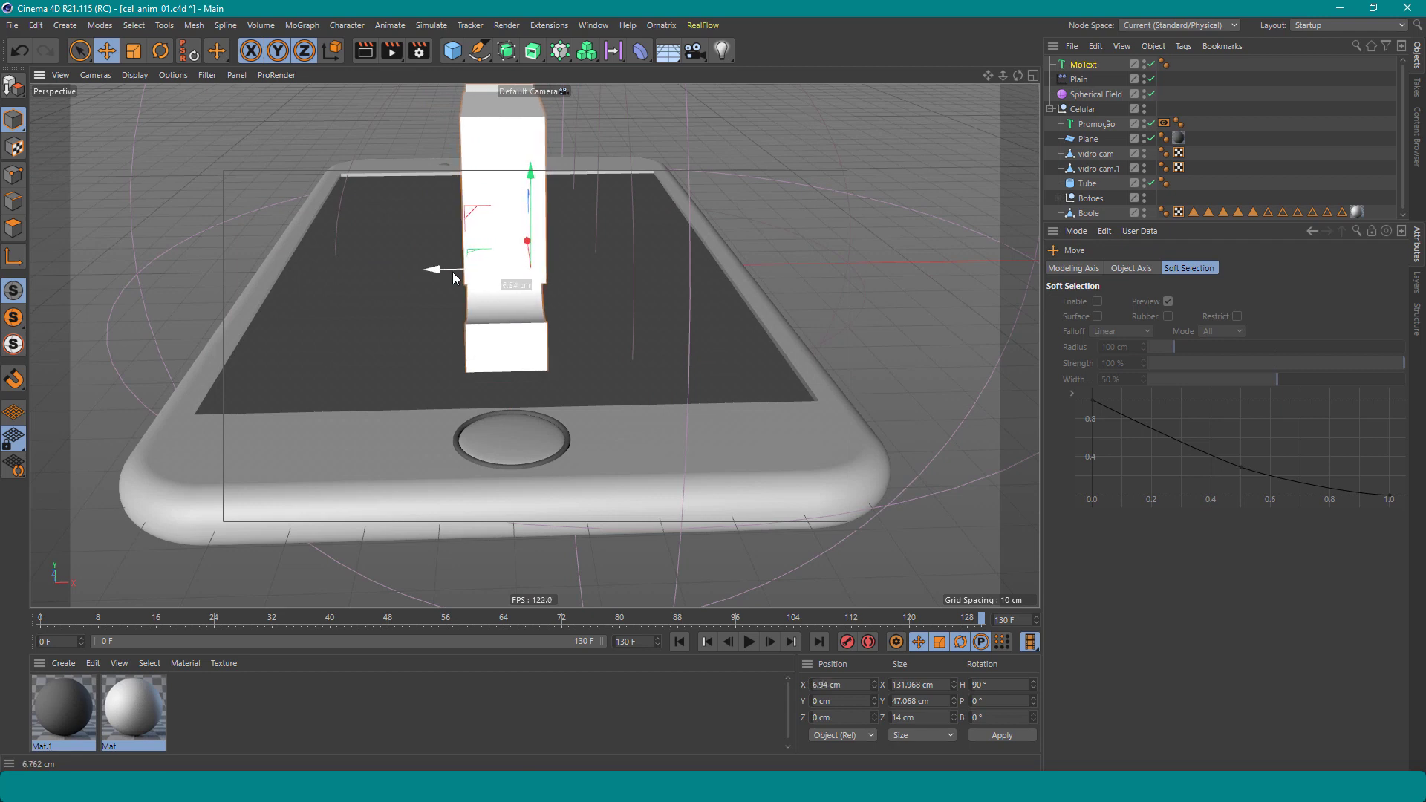
pyautogui.moveTo(453, 277)
pyautogui.mouseDown()
pyautogui.moveTo(266, 279)
pyautogui.moveTo(697, 281)
pyautogui.moveTo(667, 238)
pyautogui.mouseUp()
# Change the 50% text's font style from Italic to Regular
pyautogui.click(1084, 65)
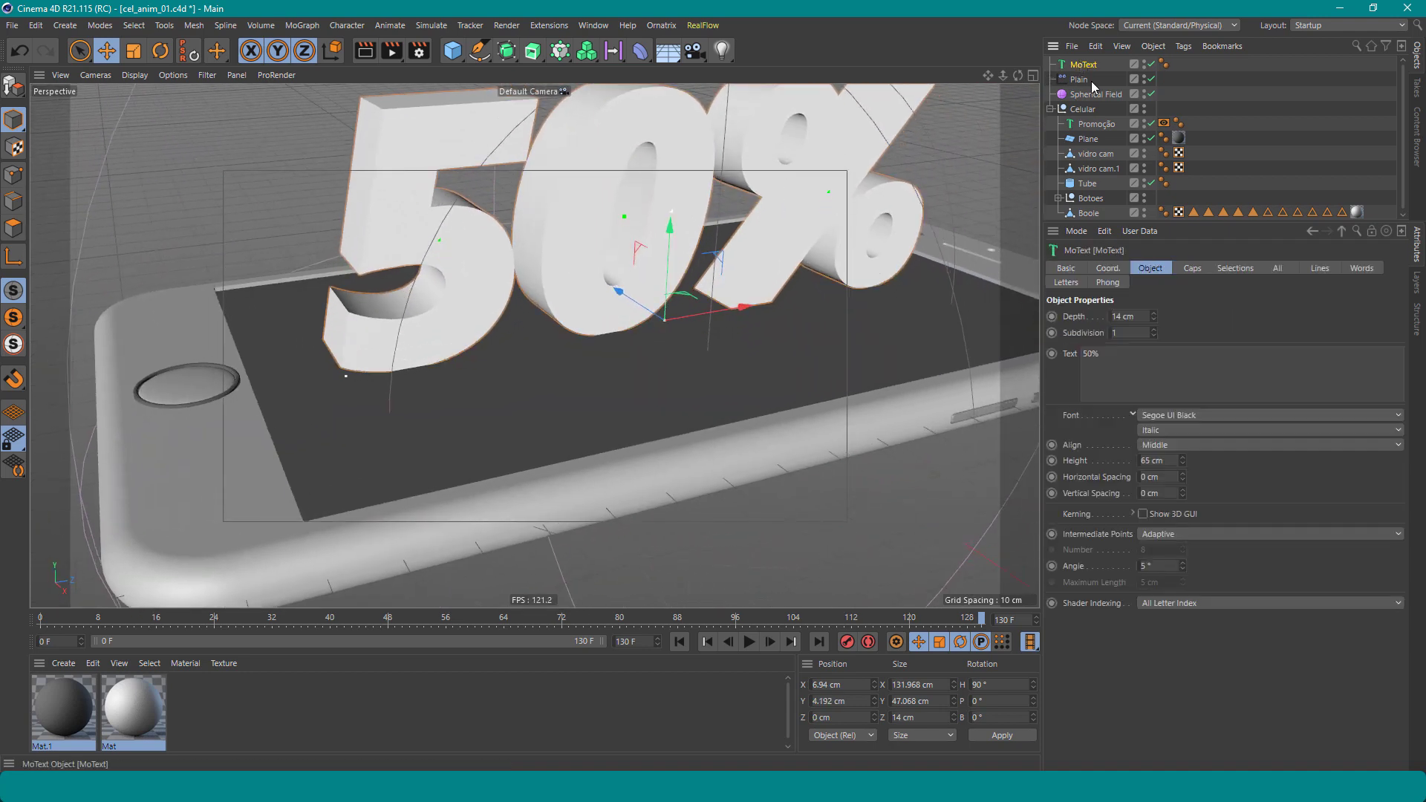
pyautogui.click(1164, 432)
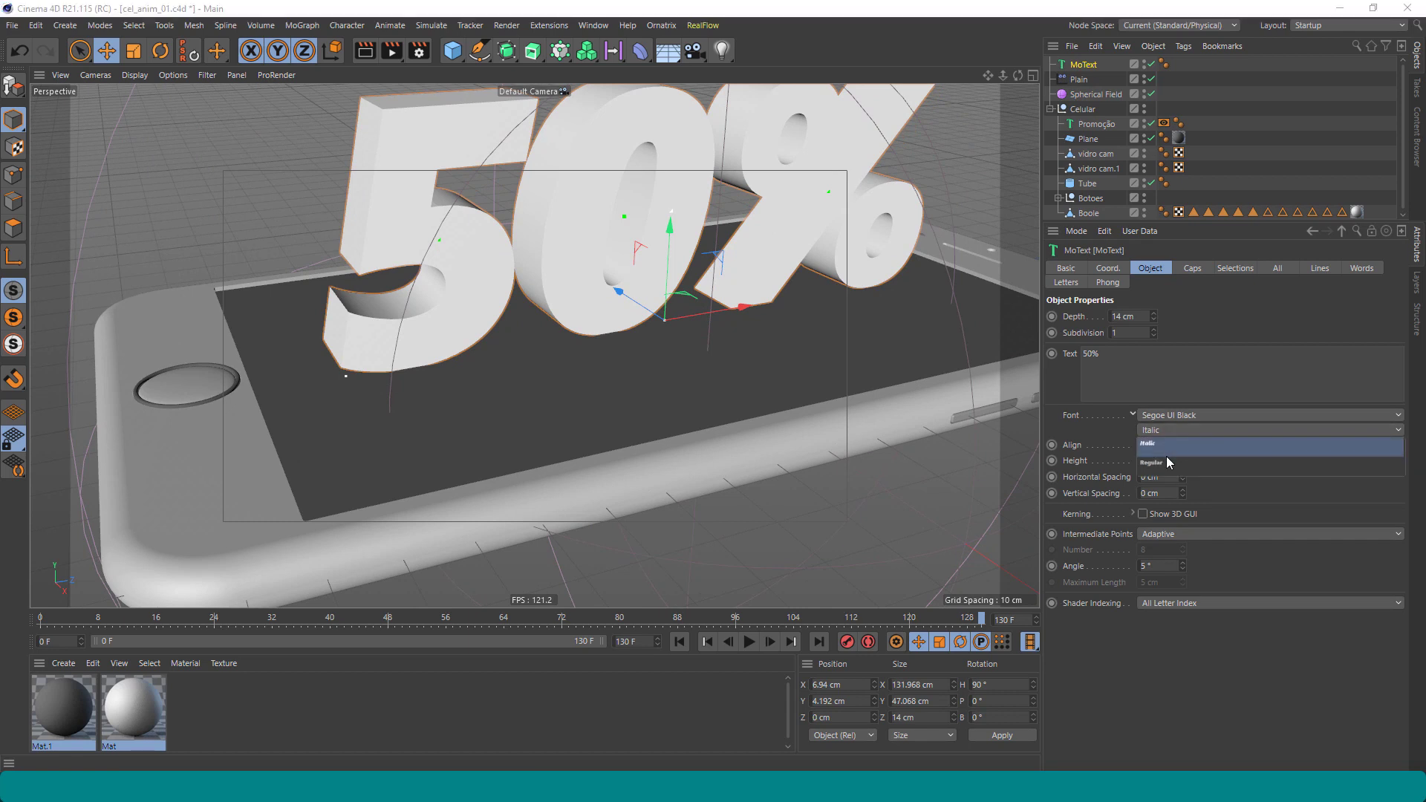
pyautogui.click(1166, 461)
pyautogui.moveTo(754, 318)
pyautogui.keyDown('alt'); pyautogui.mouseDown()
pyautogui.moveTo(647, 204)
pyautogui.moveTo(643, 267)
pyautogui.moveTo(671, 271)
pyautogui.mouseUp(); pyautogui.keyUp('alt')
# Nudge the 50% text up along Y to 4.446 cm above the phone screen
pyautogui.scroll(3, 643, 268)
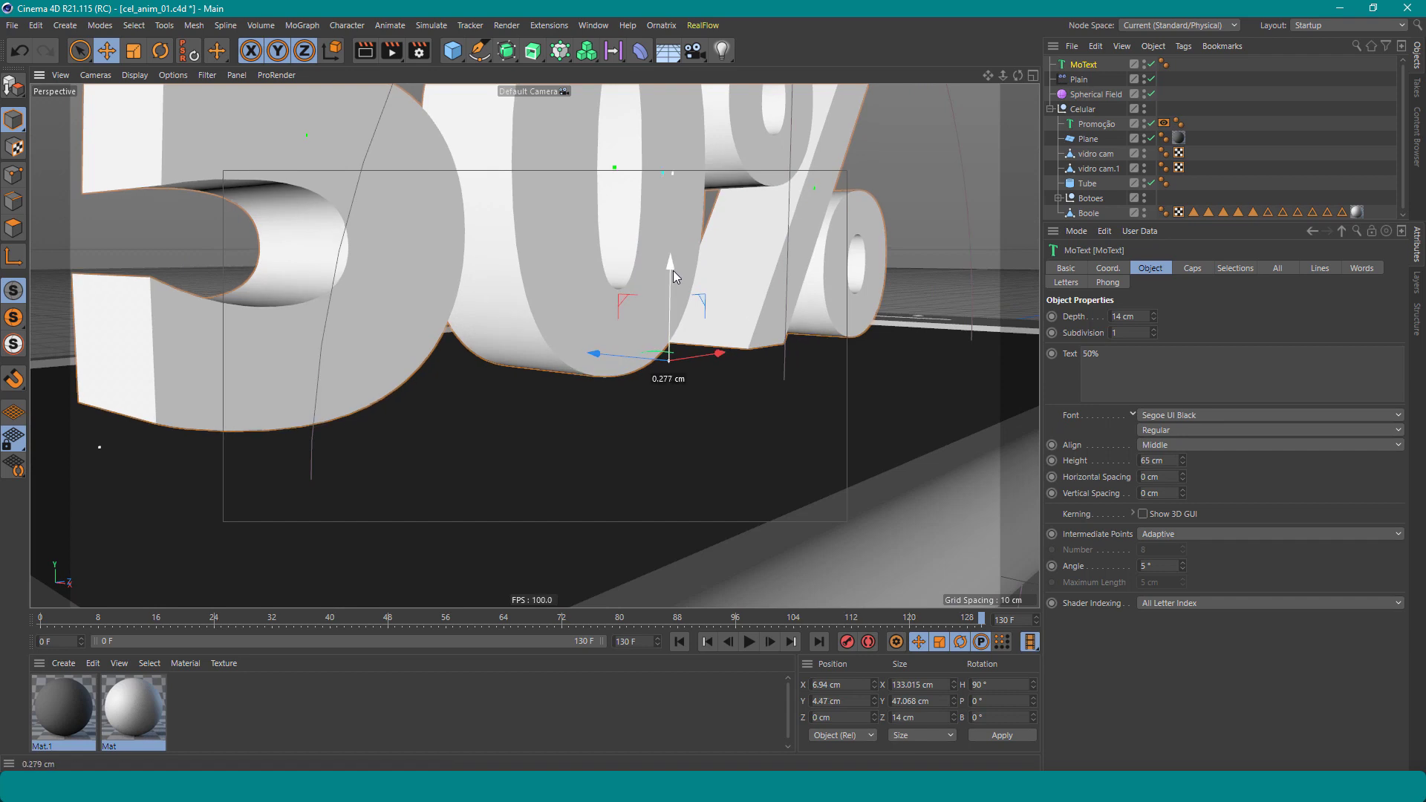
pyautogui.scroll(-3, 671, 270)
pyautogui.scroll(-3, 671, 270)
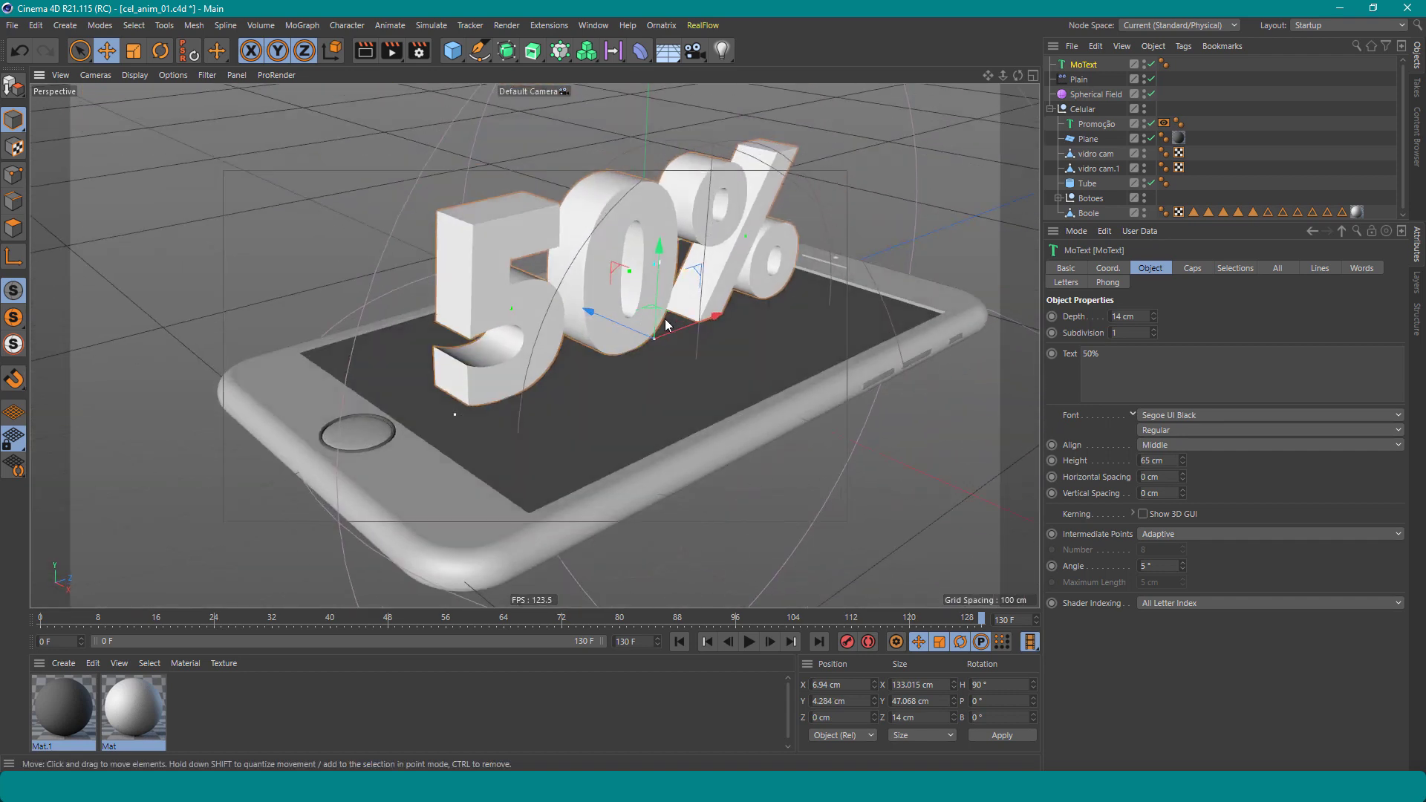
pyautogui.scroll(5, 651, 359)
pyautogui.scroll(3, 642, 345)
pyautogui.scroll(-3, 643, 350)
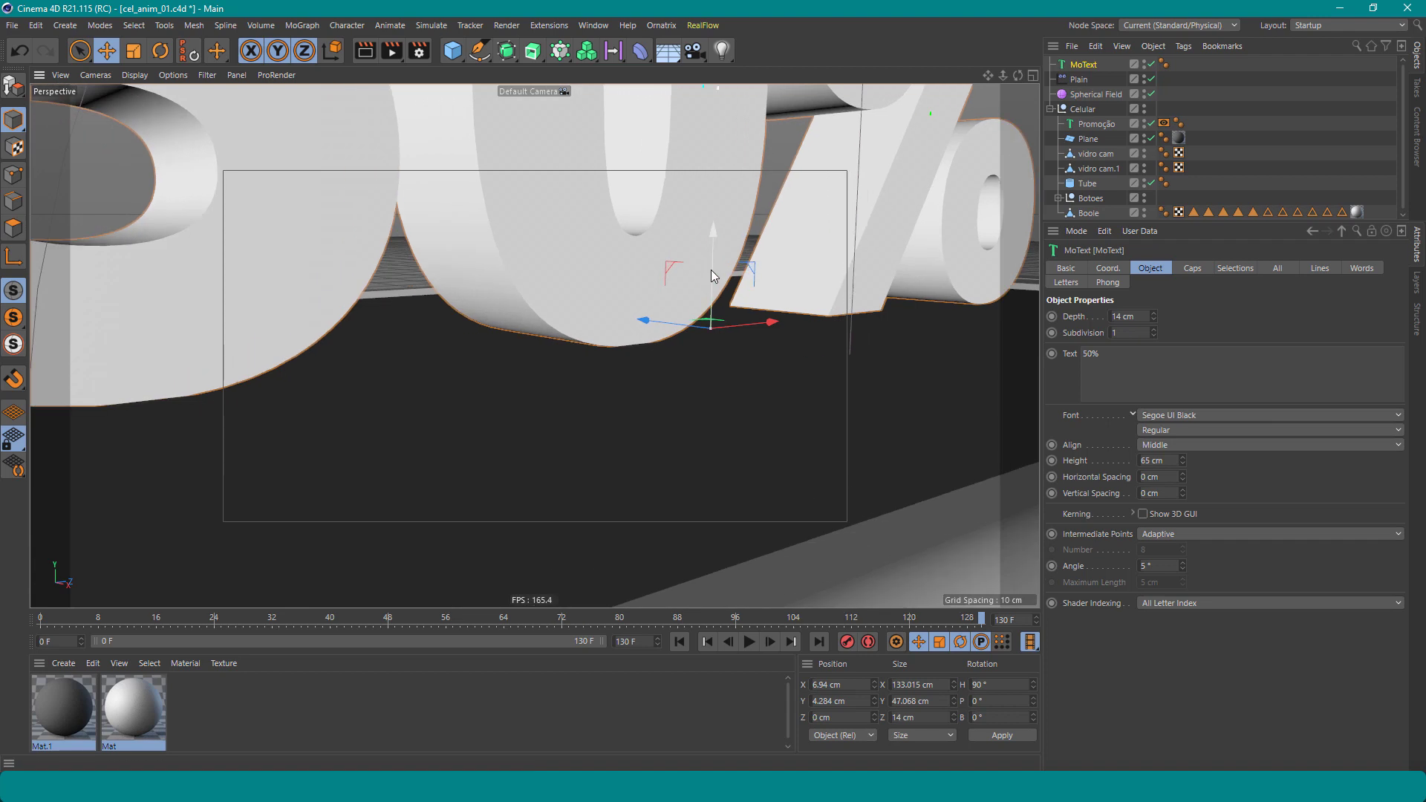
pyautogui.moveTo(711, 269); pyautogui.dragTo(717, 273)
pyautogui.scroll(-2, 669, 275)
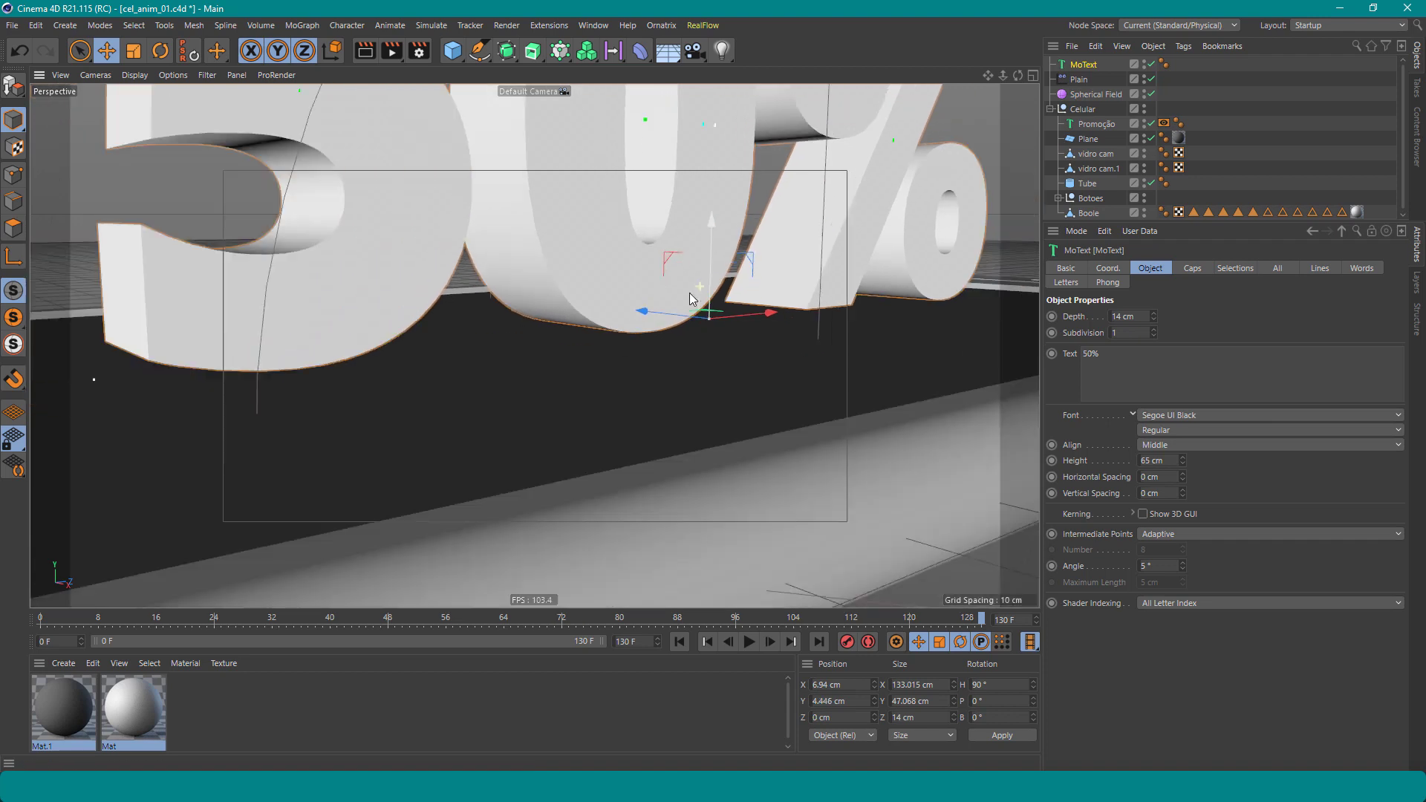
pyautogui.scroll(-3, 653, 273)
pyautogui.scroll(2, 673, 355)
pyautogui.scroll(2, 658, 304)
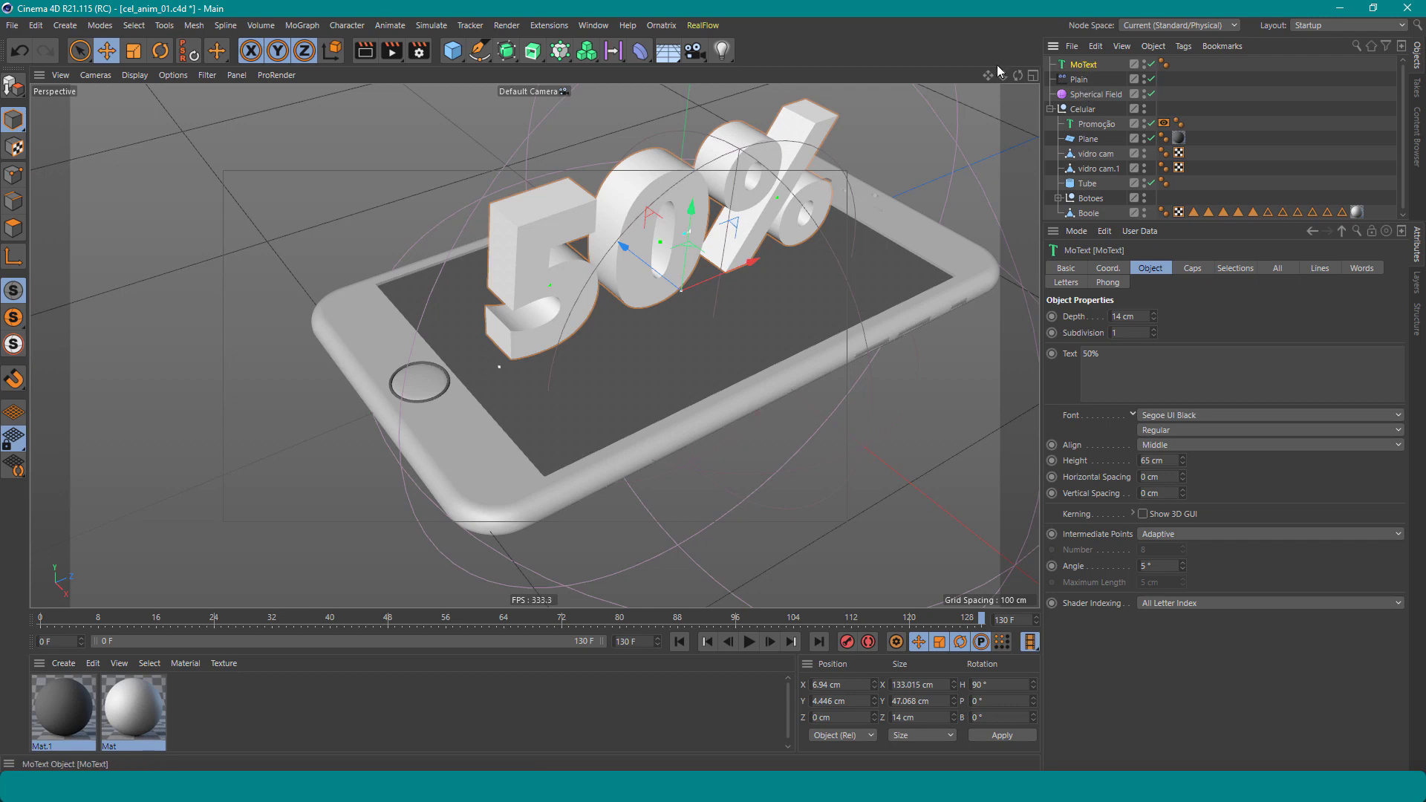
# Add a Plain effector from the MoGraph menu
pyautogui.click(442, 31)
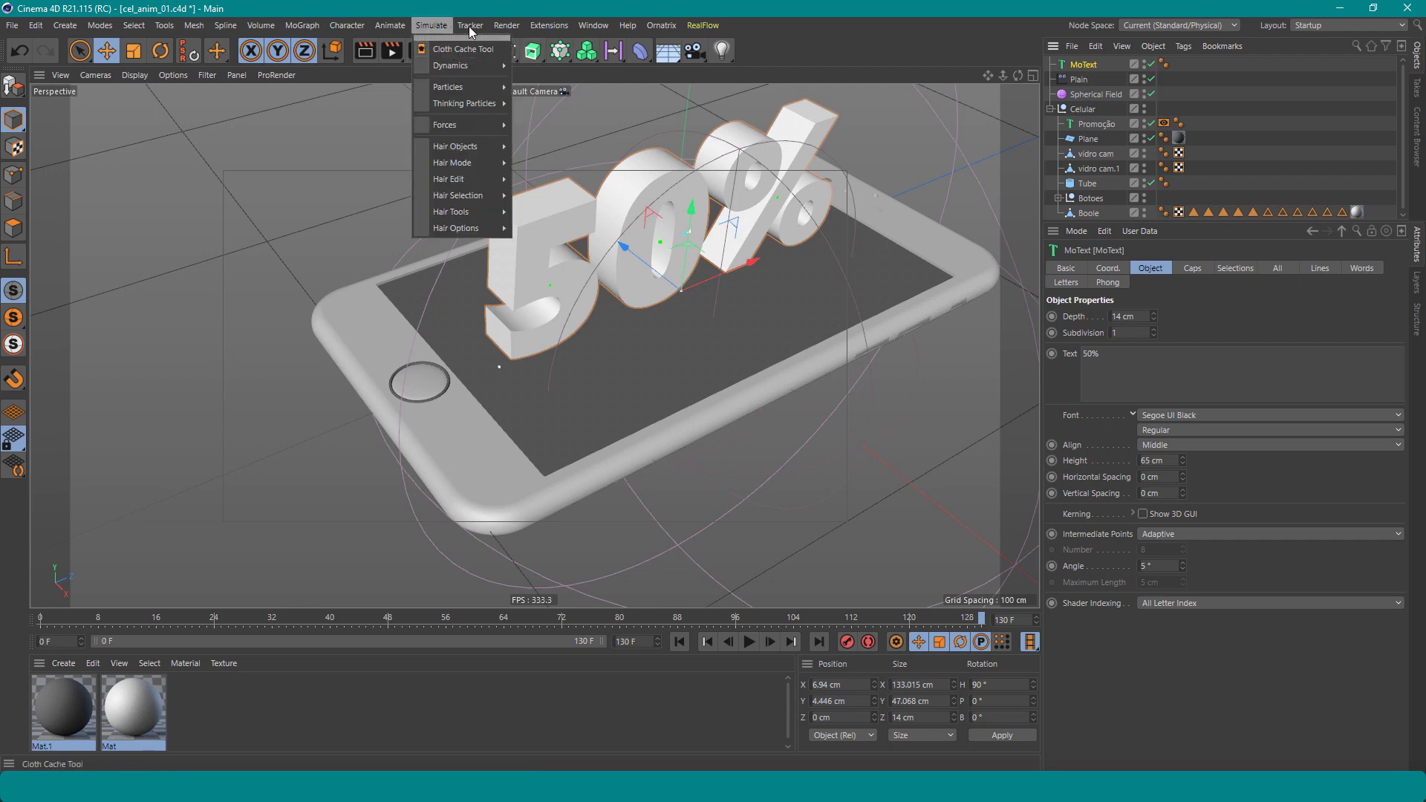
pyautogui.click(493, 11)
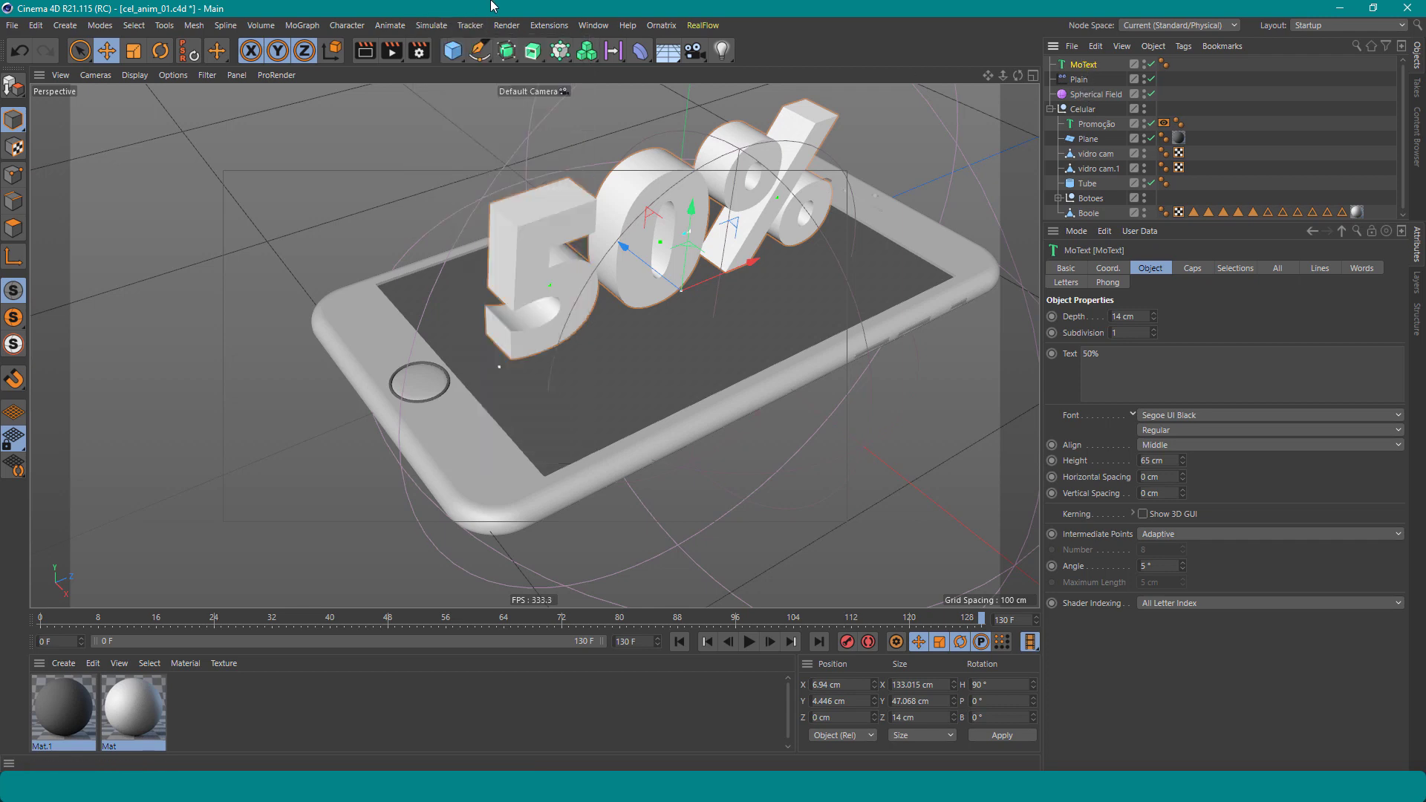
pyautogui.click(559, 50)
pyautogui.click(816, 71)
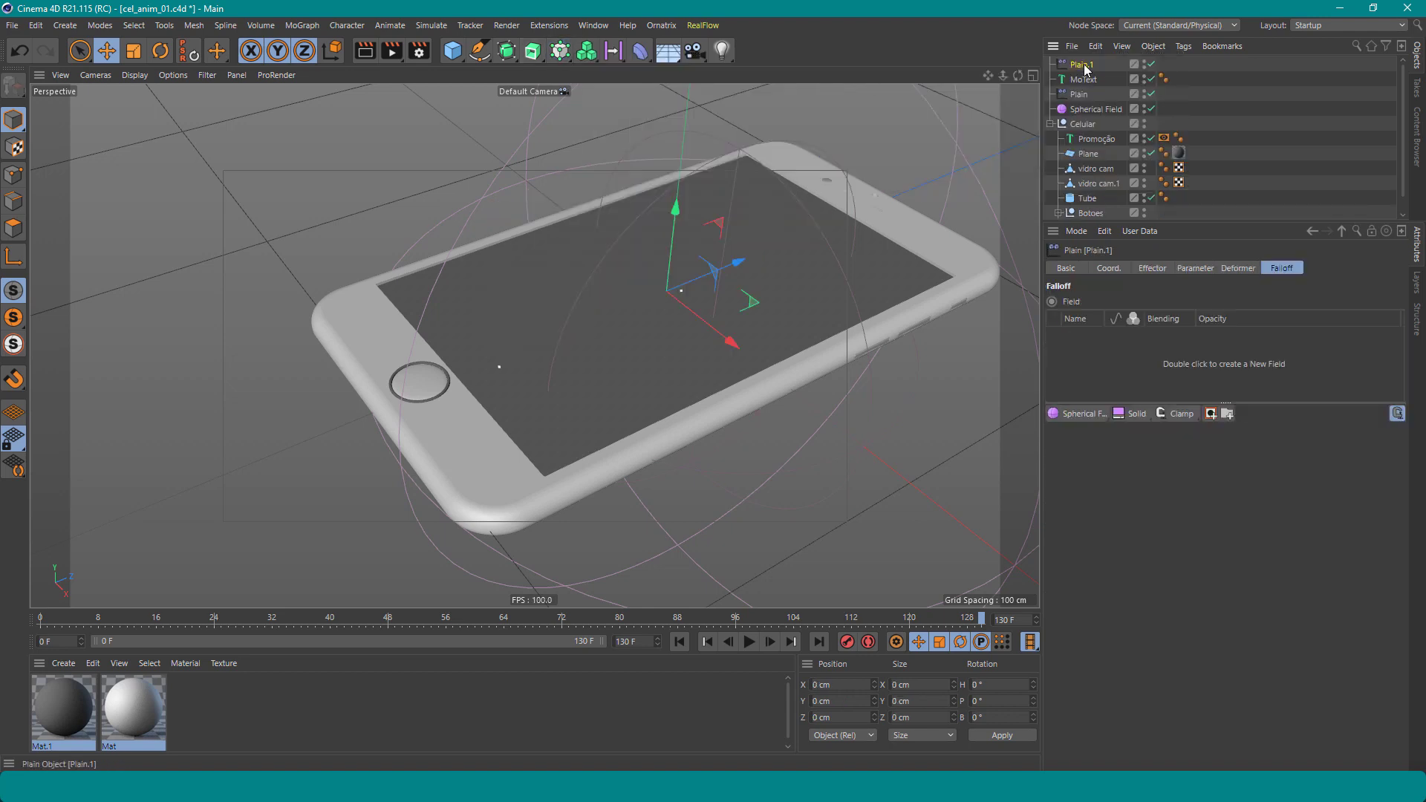
# Set the Plain effector's P.Y offset to 0 cm and enable Rotation
pyautogui.click(1152, 269)
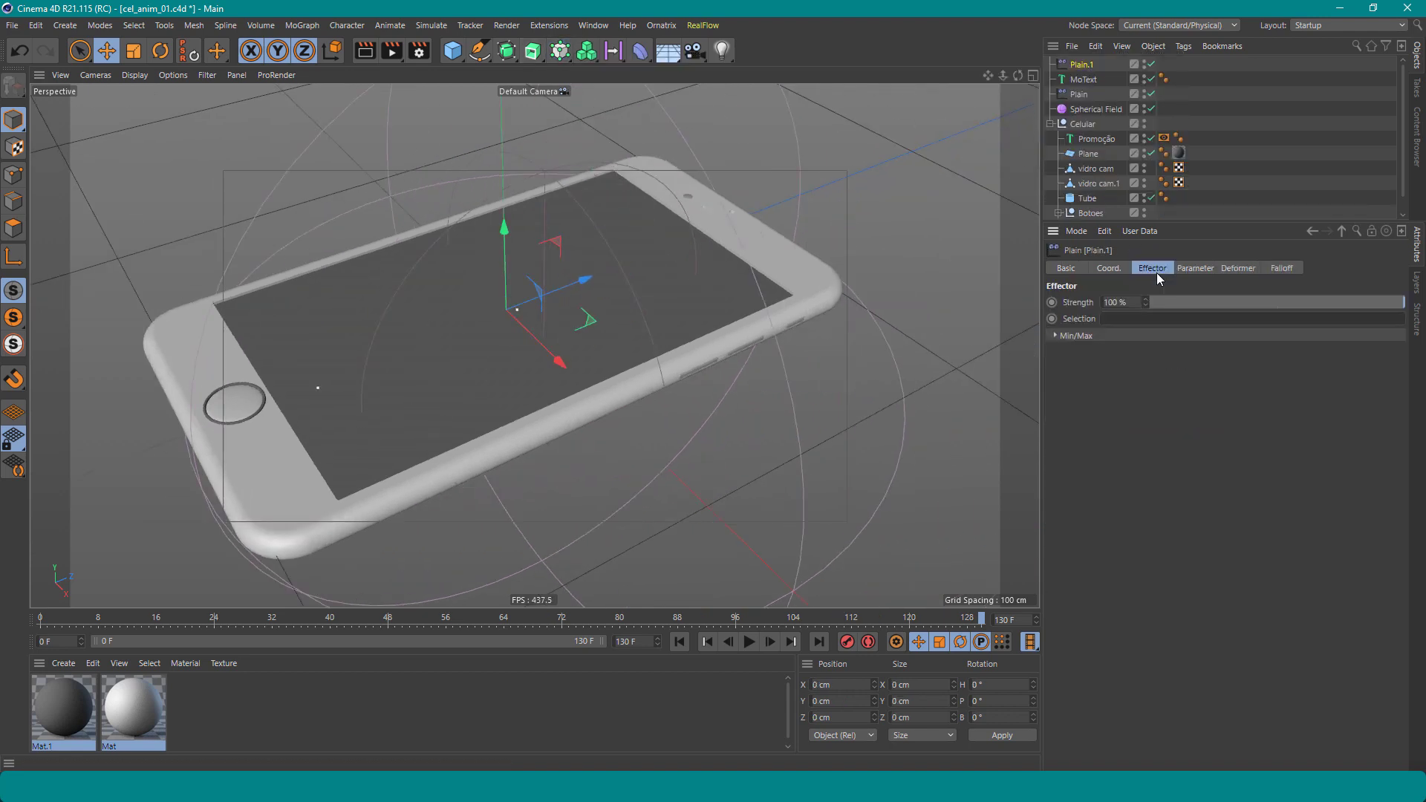
pyautogui.click(1195, 268)
pyautogui.doubleClick(1139, 362)
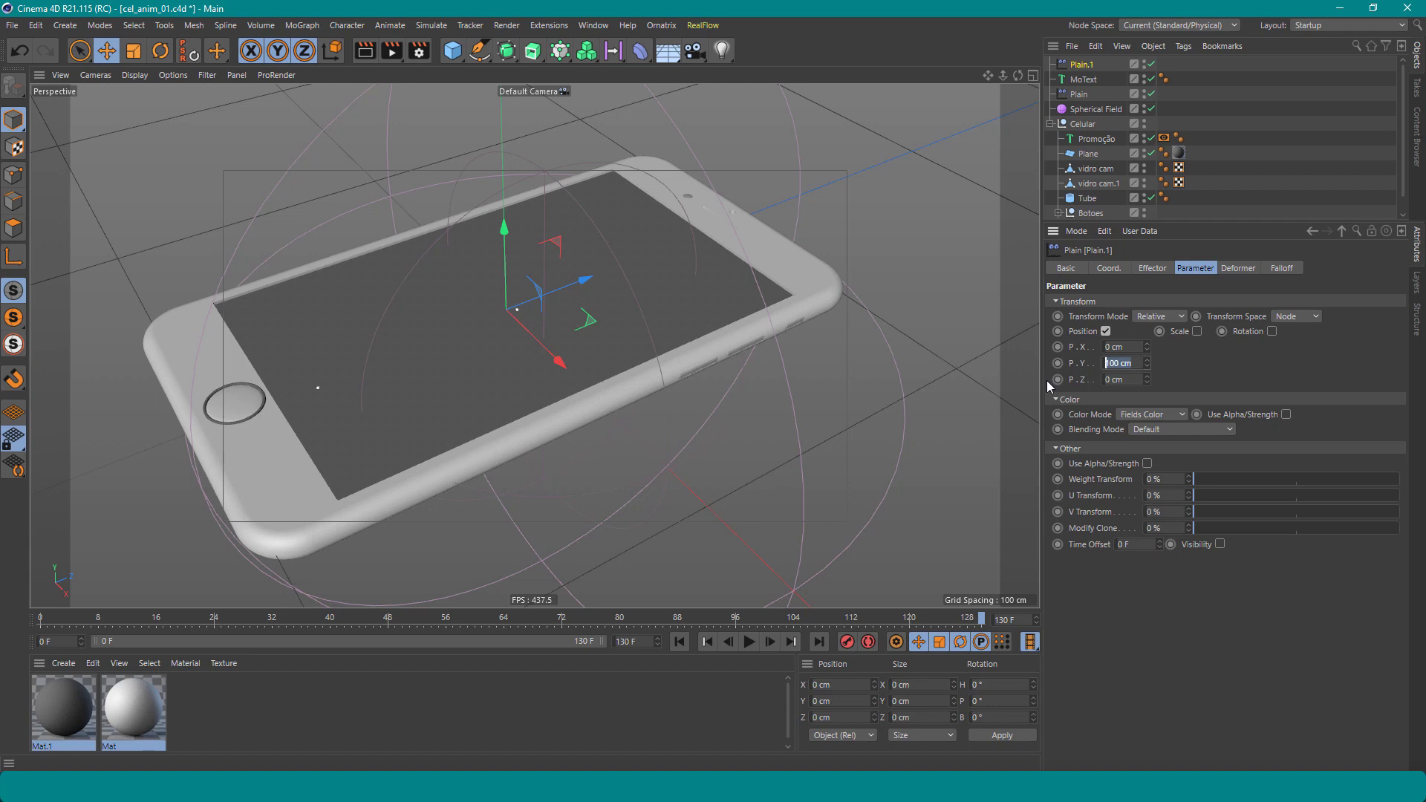
pyautogui.write('0')
pyautogui.press('Return')
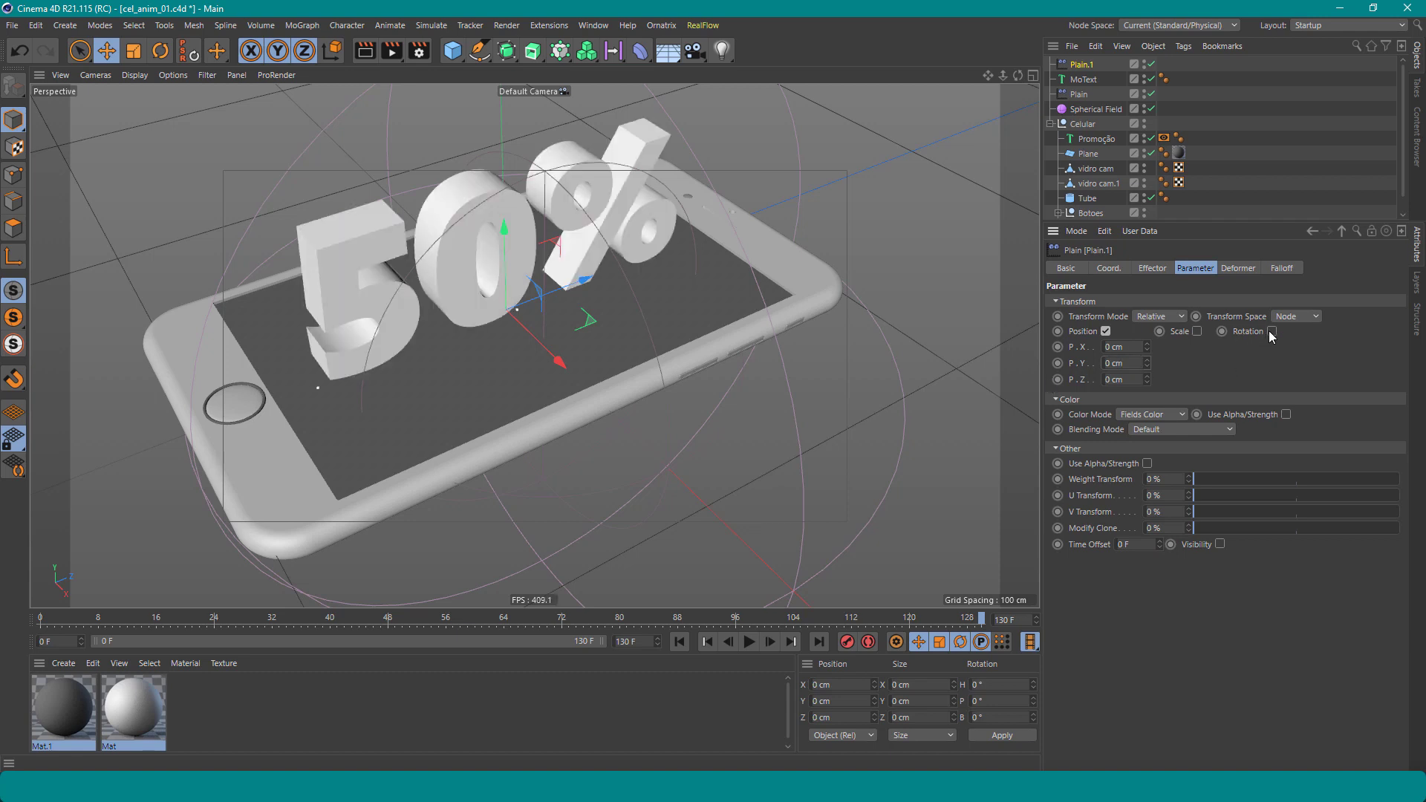
pyautogui.click(1272, 331)
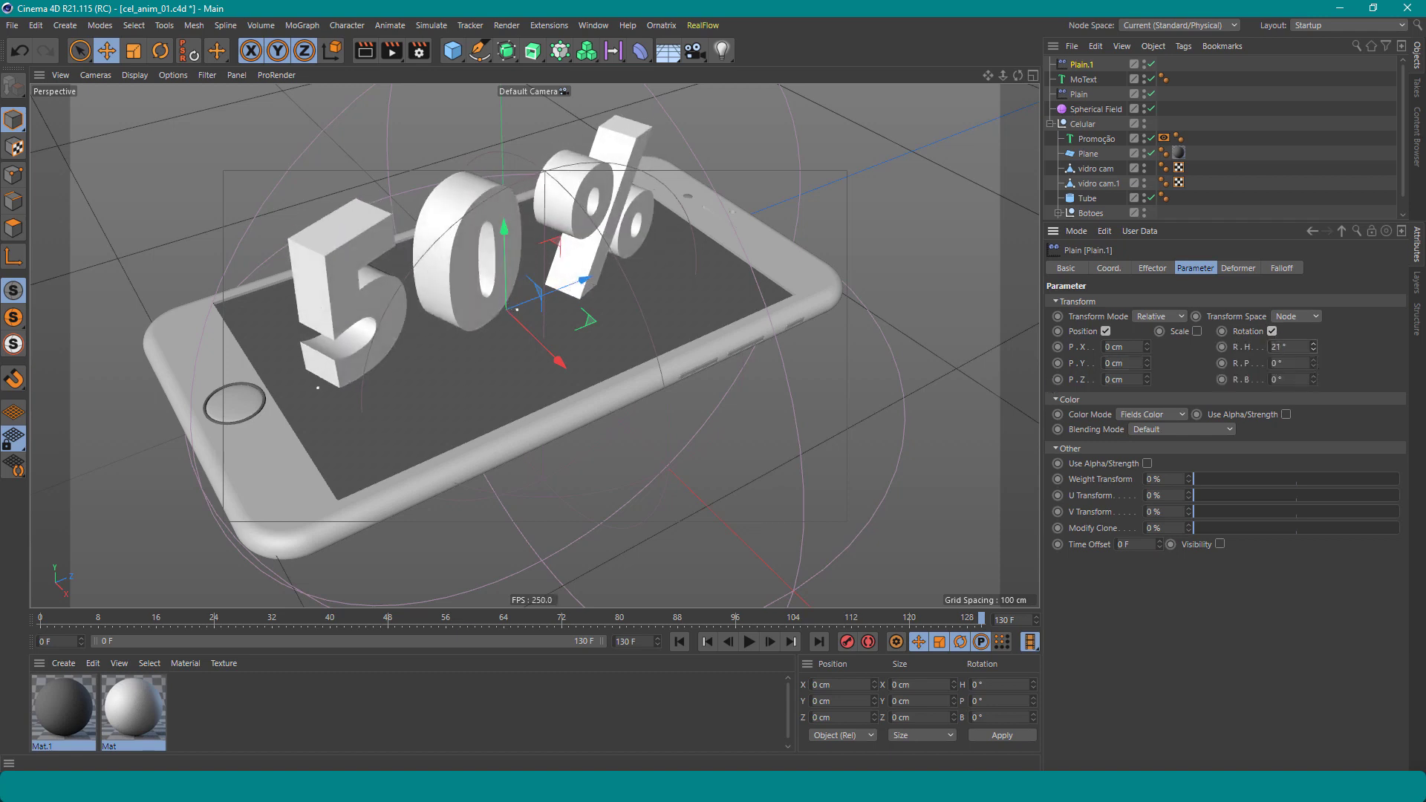
pyautogui.moveTo(1313, 363)
pyautogui.mouseDown()
pyautogui.moveTo(1314, 342)
pyautogui.moveTo(1316, 364)
pyautogui.mouseUp()
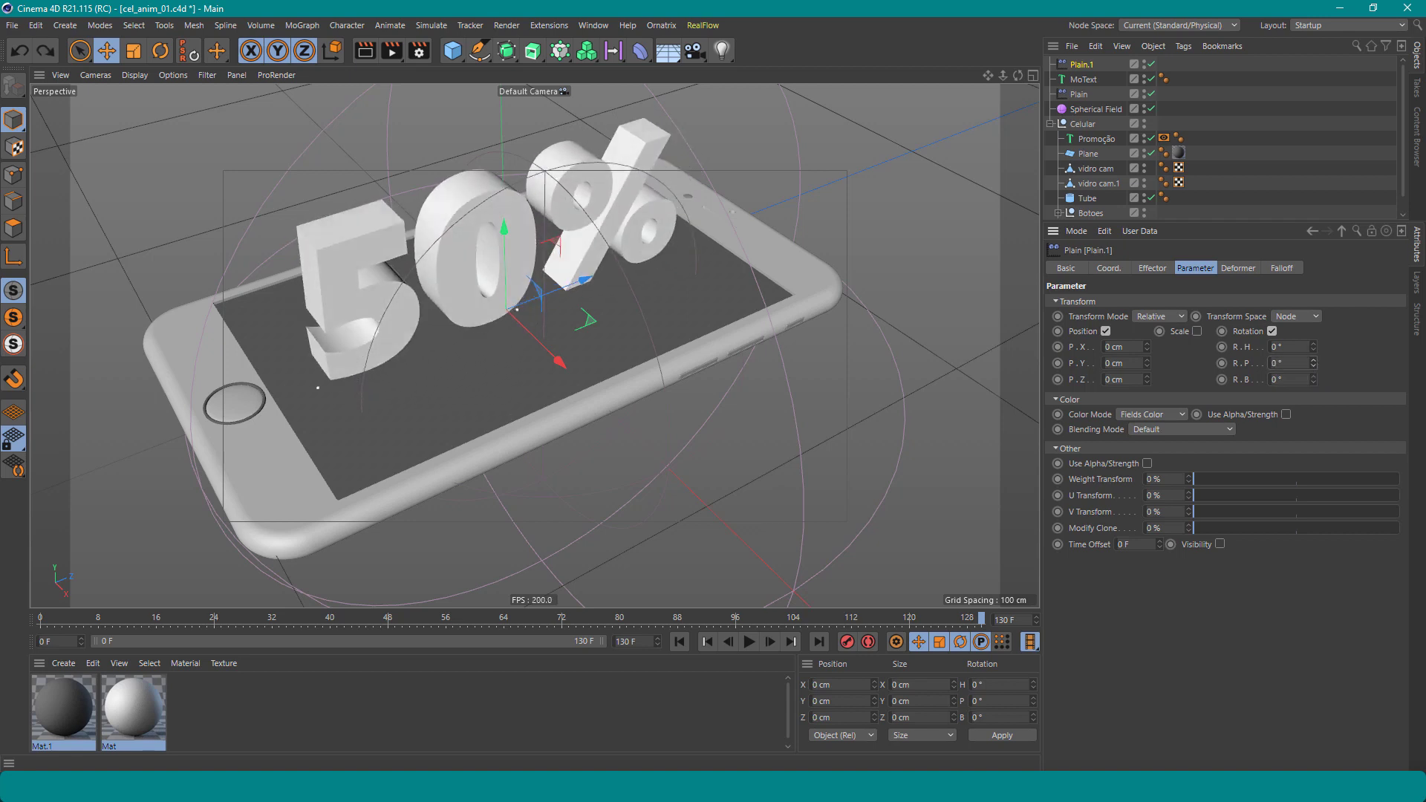
# Raise the phone's screen Plane along Y to about 4.195 cm
pyautogui.moveTo(629, 345)
pyautogui.keyDown('alt'); pyautogui.mouseDown()
pyautogui.moveTo(746, 249)
pyautogui.moveTo(529, 376)
pyautogui.moveTo(337, 381)
pyautogui.mouseUp(); pyautogui.keyUp('alt')
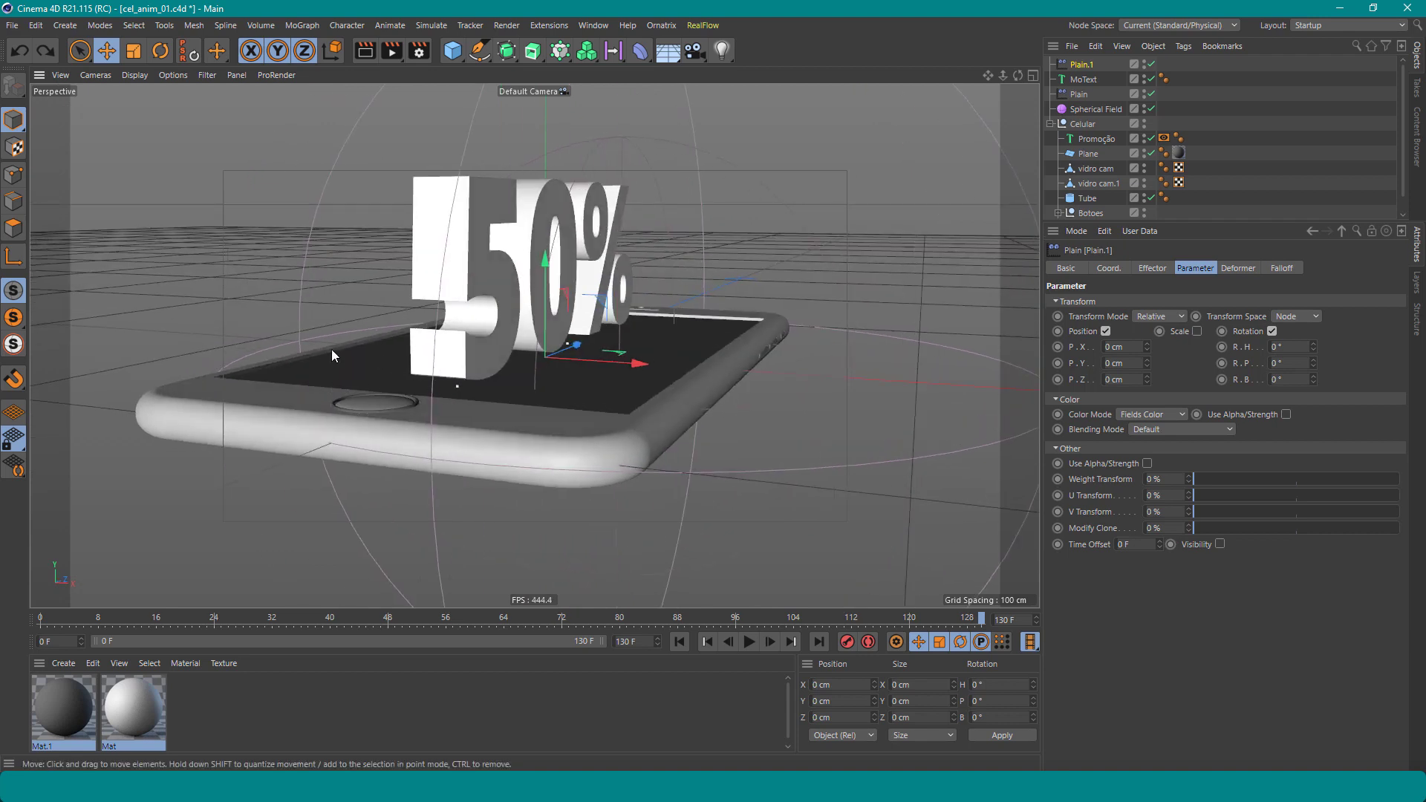
pyautogui.scroll(2, 545, 397)
pyautogui.scroll(4, 542, 371)
pyautogui.scroll(1, 496, 346)
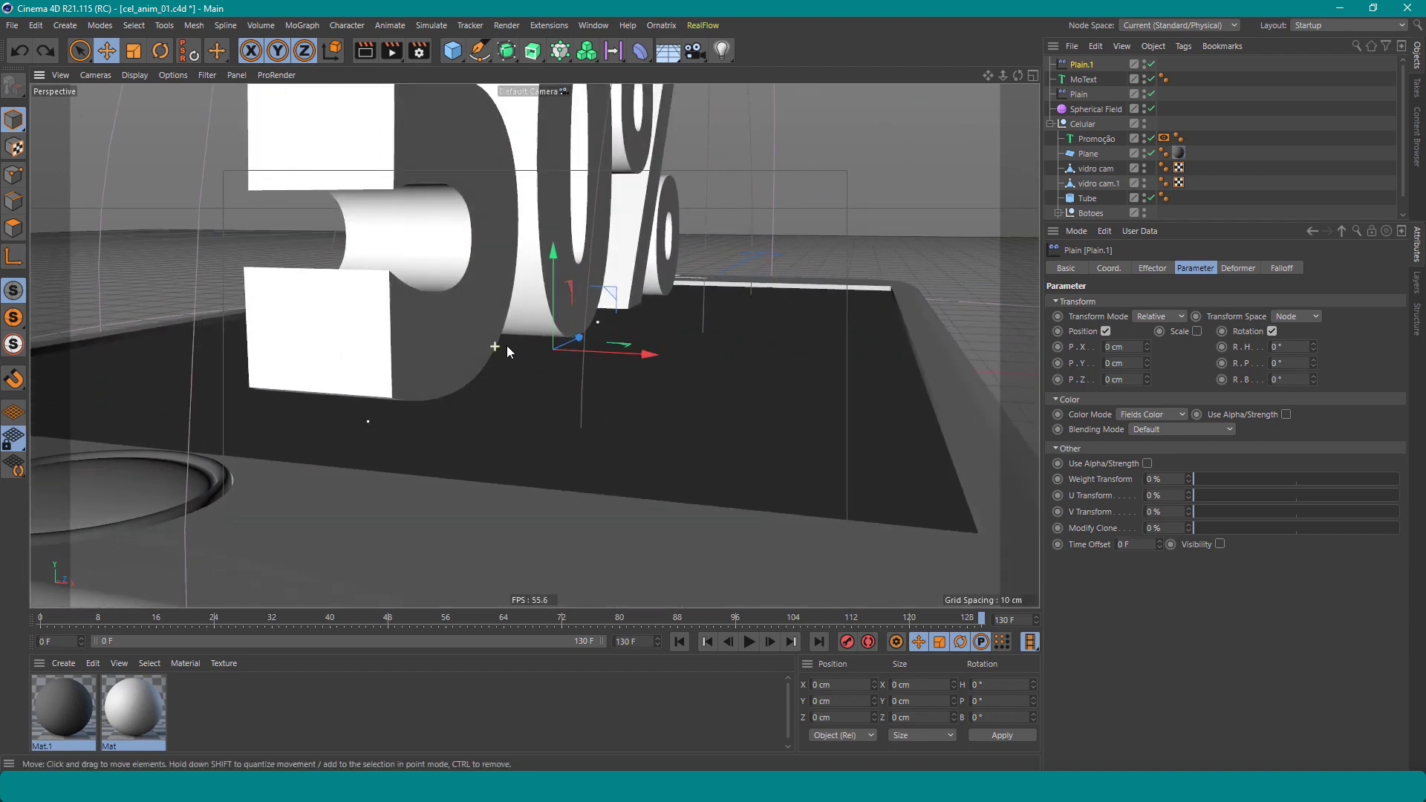
pyautogui.scroll(2, 506, 345)
pyautogui.keyDown('alt'); pyautogui.moveTo(663, 369); pyautogui.dragTo(520, 360); pyautogui.keyUp('alt')
pyautogui.click(349, 422)
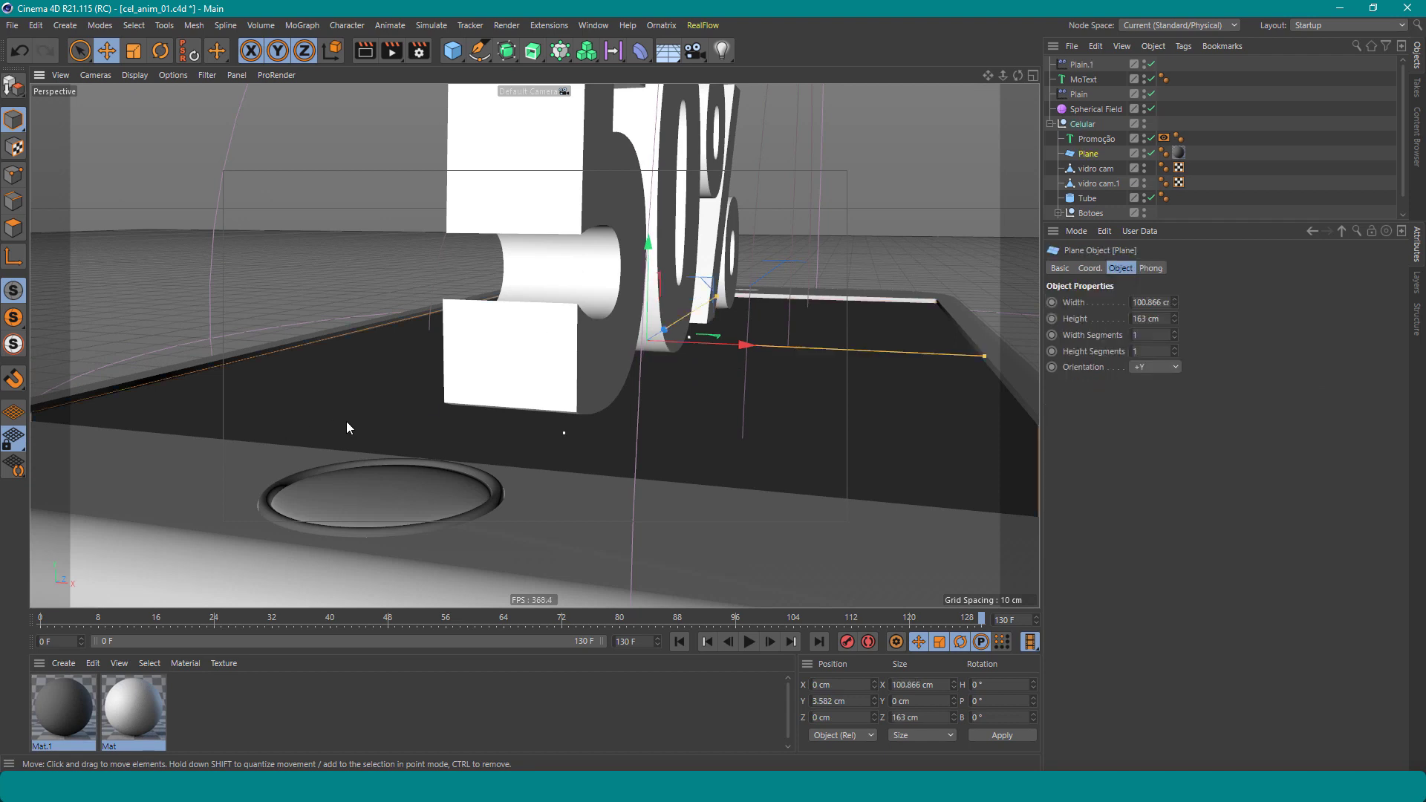
pyautogui.keyDown('alt'); pyautogui.moveTo(346, 421); pyautogui.dragTo(489, 430); pyautogui.keyUp('alt')
pyautogui.scroll(5, 528, 395)
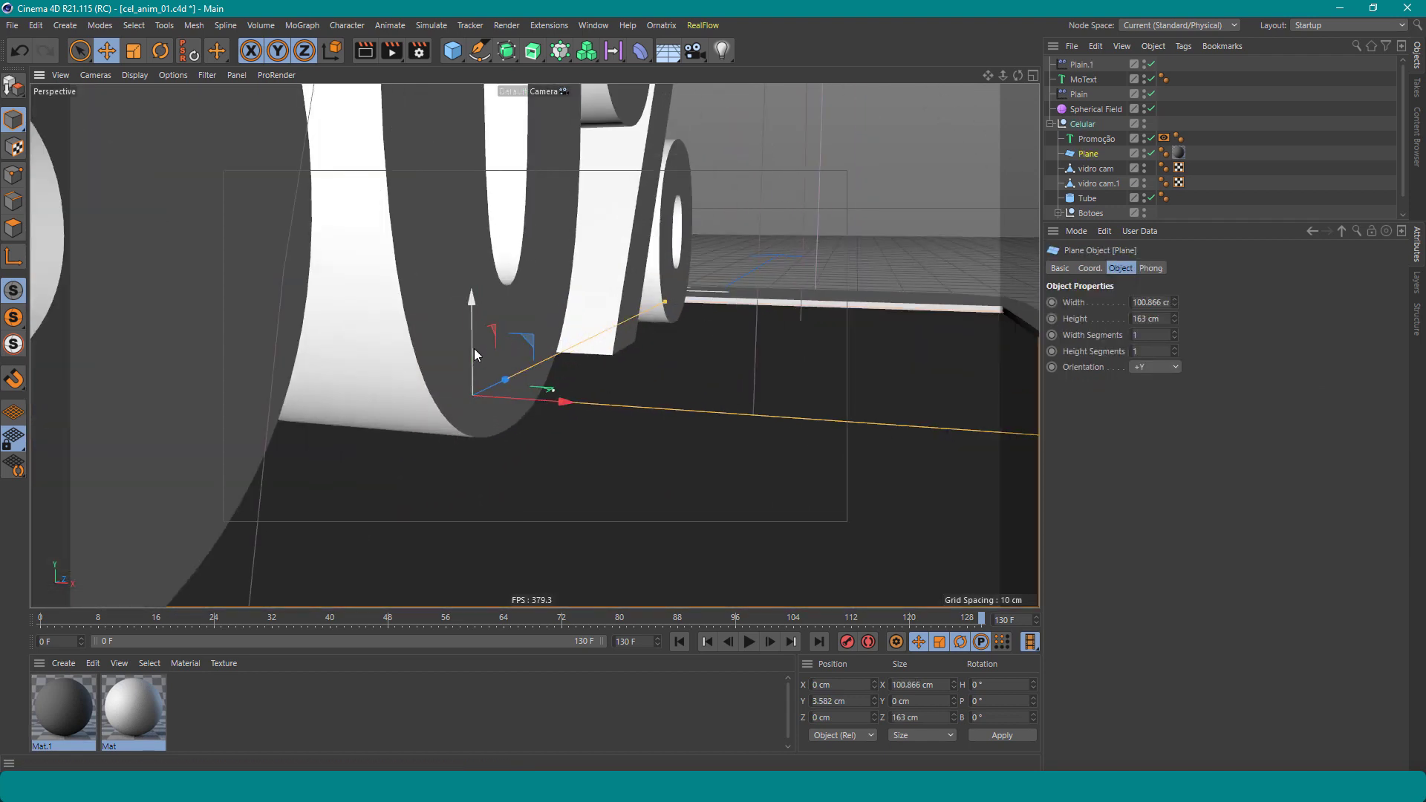
pyautogui.moveTo(474, 349); pyautogui.dragTo(474, 343)
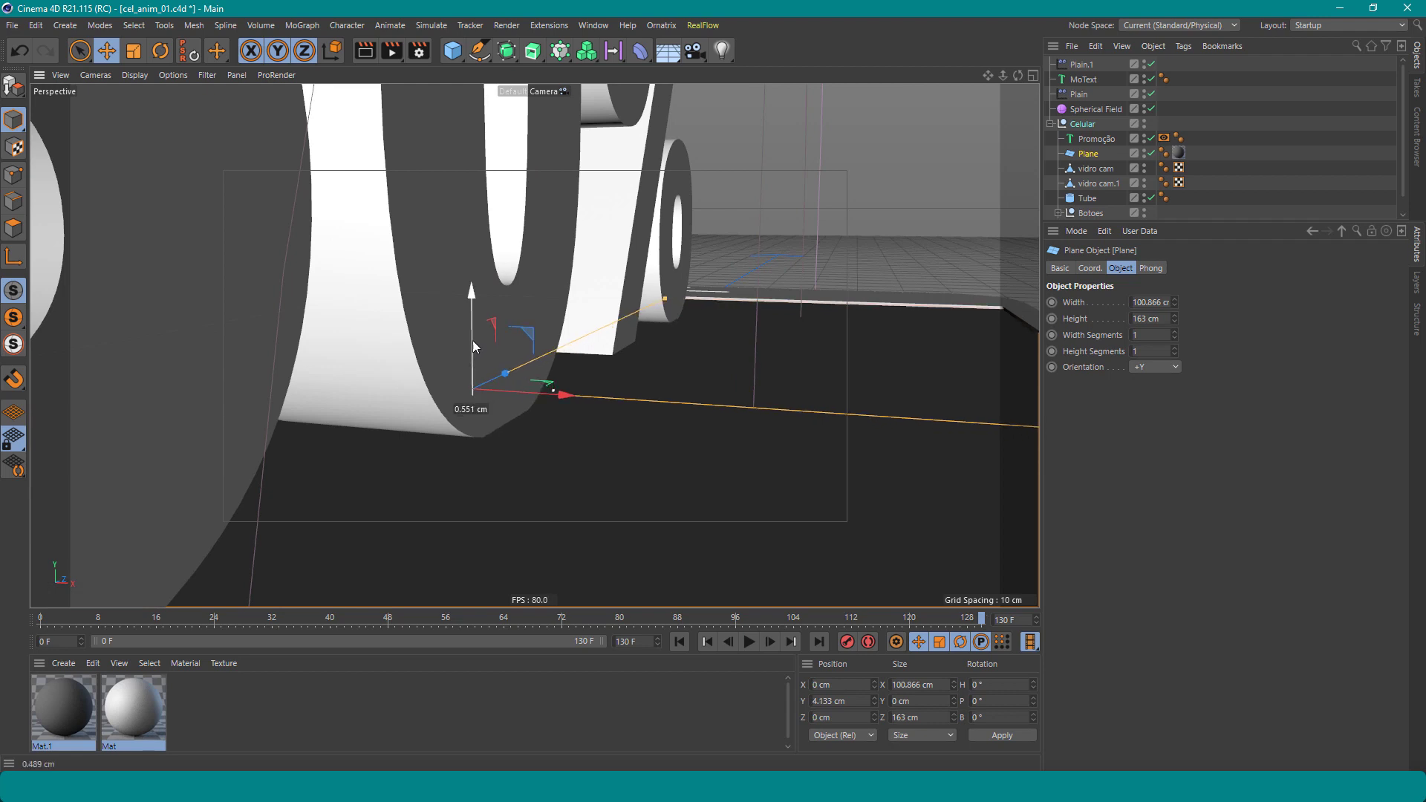
pyautogui.moveTo(474, 341); pyautogui.dragTo(470, 340)
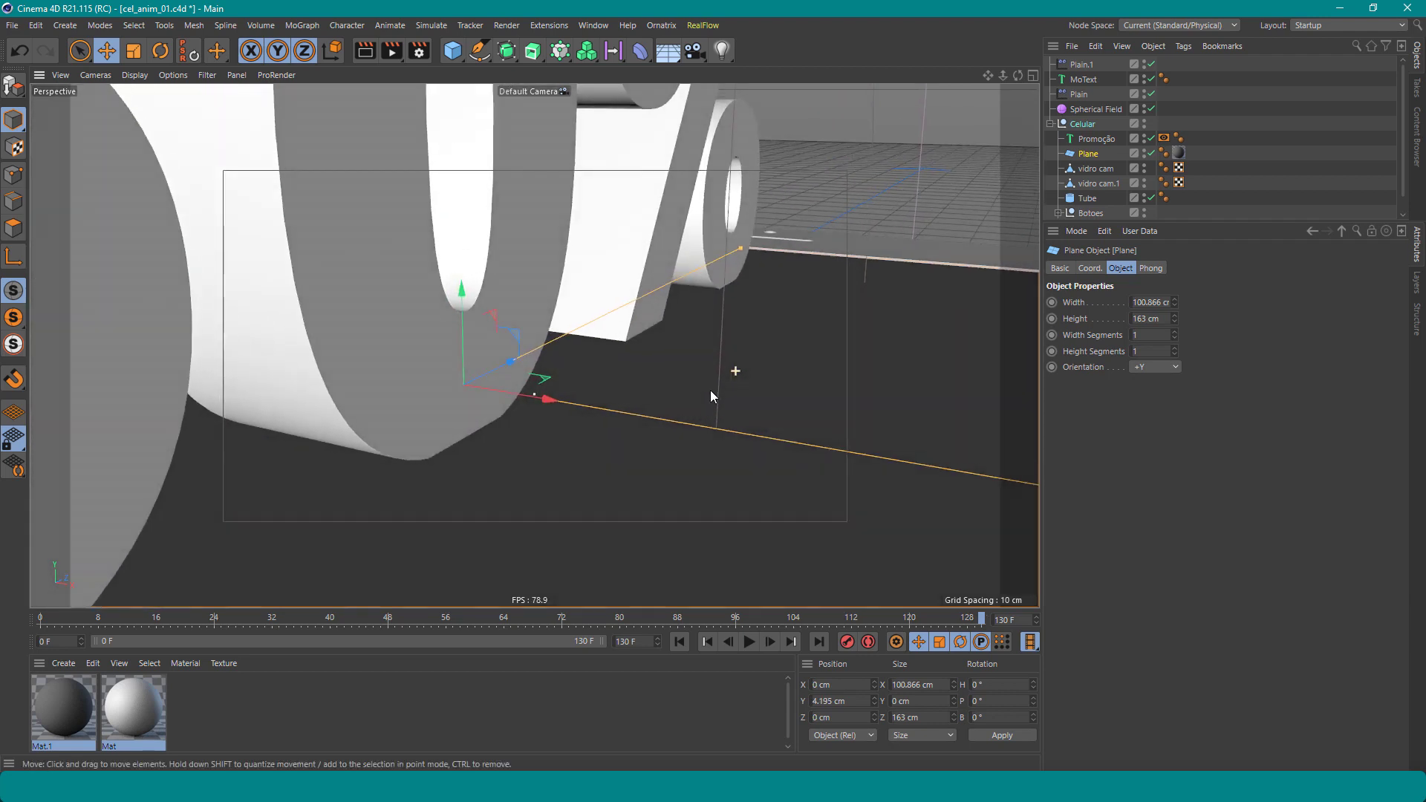
# Select the 50% MoText and lift it to Y 5.105 cm
pyautogui.moveTo(734, 368)
pyautogui.keyDown('alt'); pyautogui.mouseDown()
pyautogui.moveTo(930, 238)
pyautogui.moveTo(677, 327)
pyautogui.moveTo(667, 318)
pyautogui.moveTo(701, 336)
pyautogui.moveTo(706, 324)
pyautogui.moveTo(657, 352)
pyautogui.moveTo(711, 385)
pyautogui.moveTo(616, 335)
pyautogui.moveTo(653, 298)
pyautogui.mouseUp(); pyautogui.keyUp('alt')
pyautogui.click(635, 340)
pyautogui.scroll(-3, 701, 336)
pyautogui.scroll(-4, 656, 352)
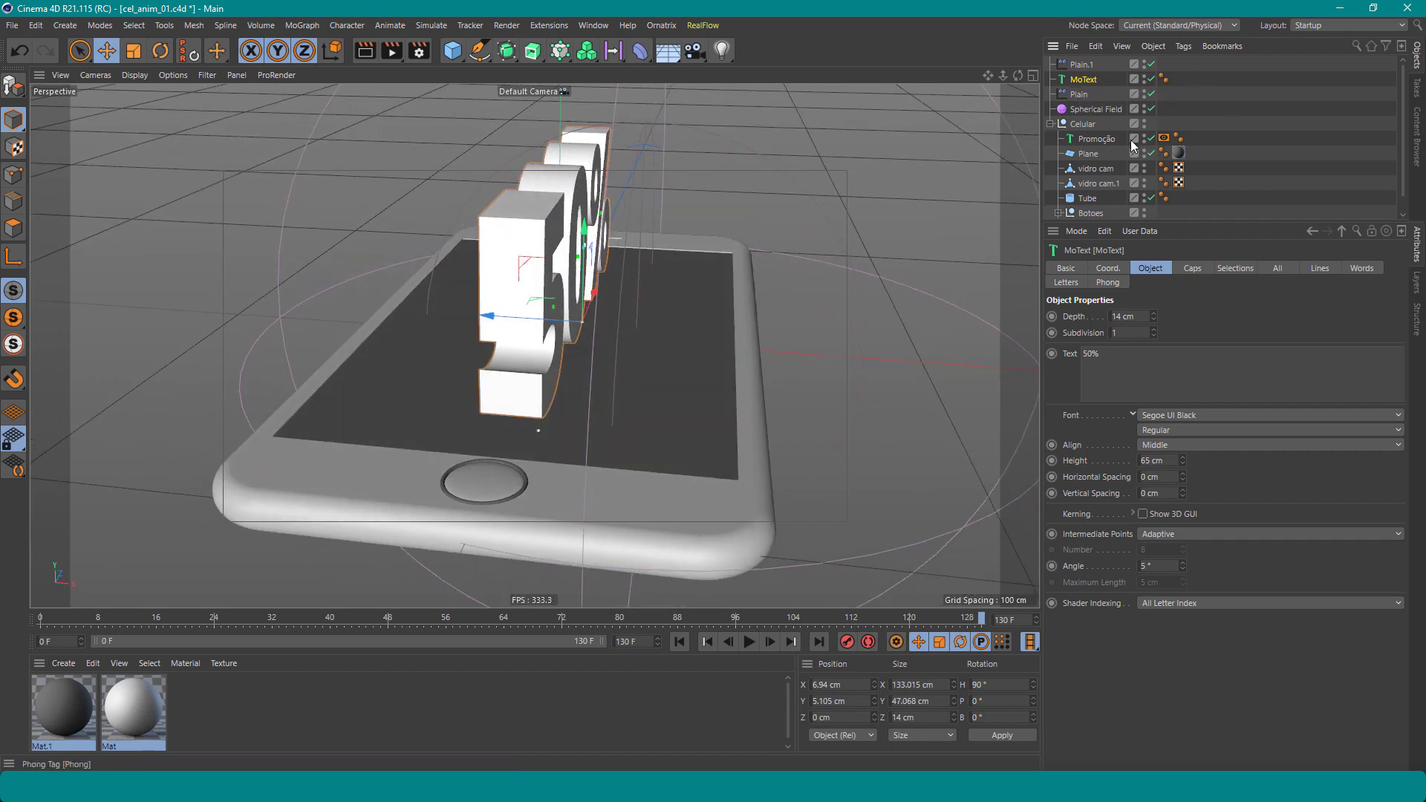
# Collapse the Celular group and rename the MoText object to '50%'
pyautogui.click(1087, 66)
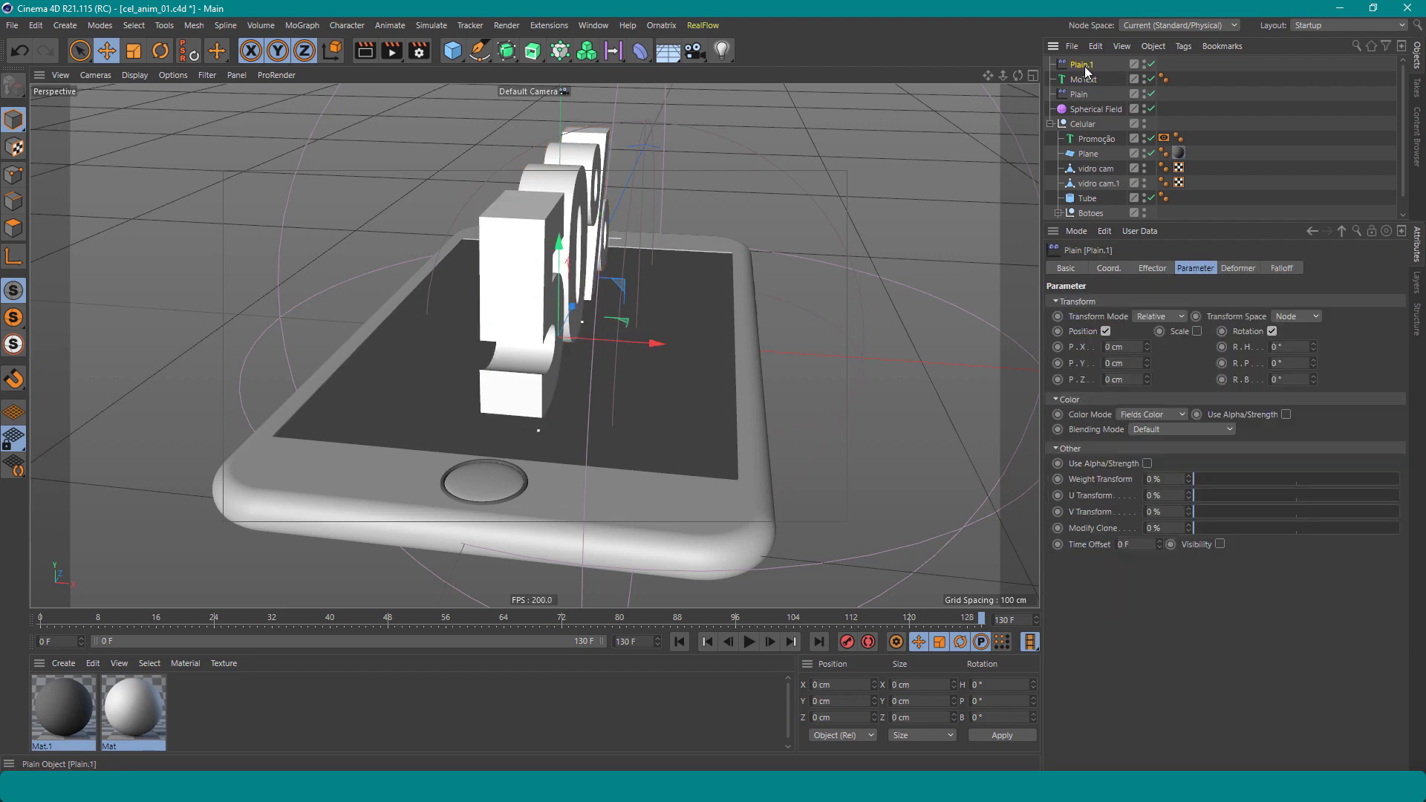
pyautogui.click(1050, 124)
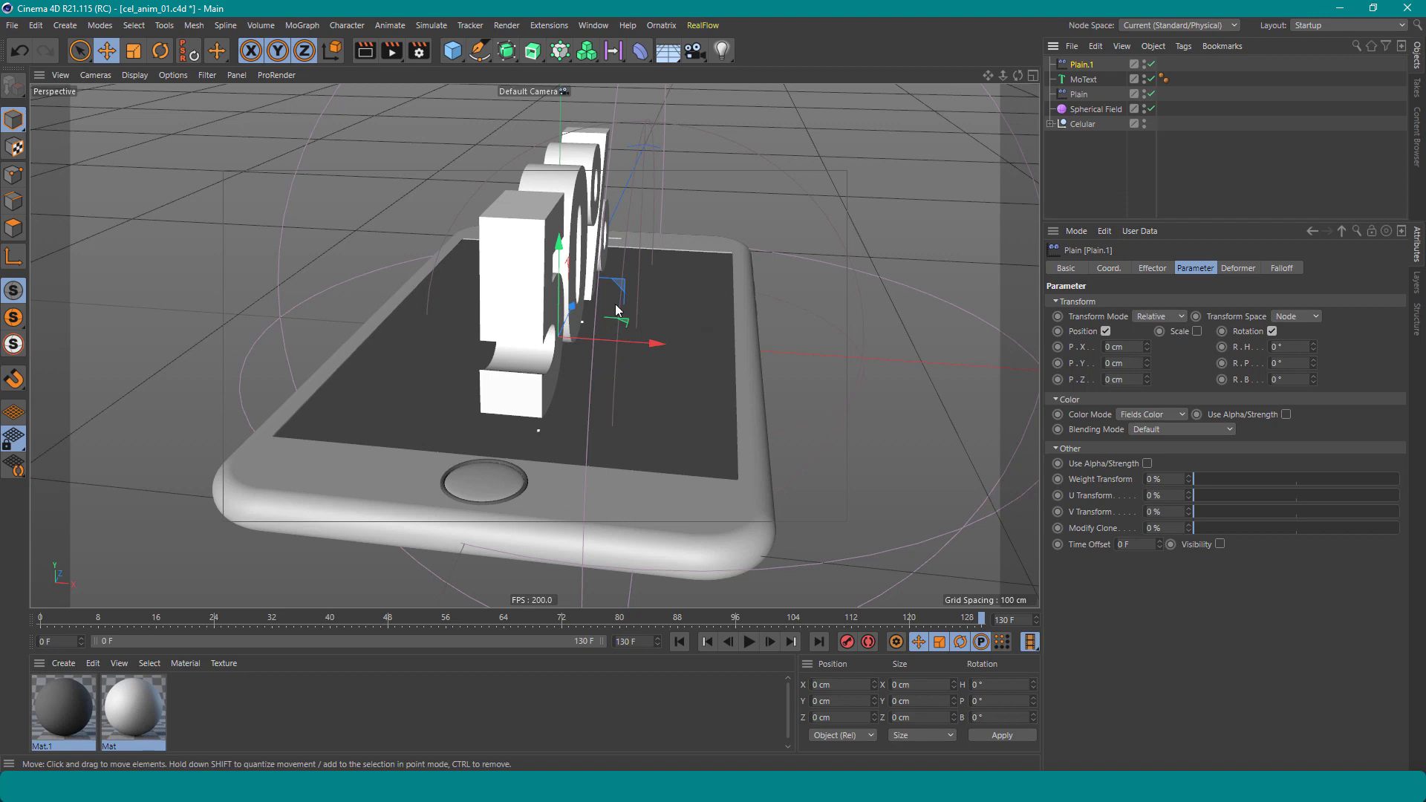
pyautogui.keyDown('alt'); pyautogui.moveTo(619, 311); pyautogui.dragTo(1065, 139); pyautogui.keyUp('alt')
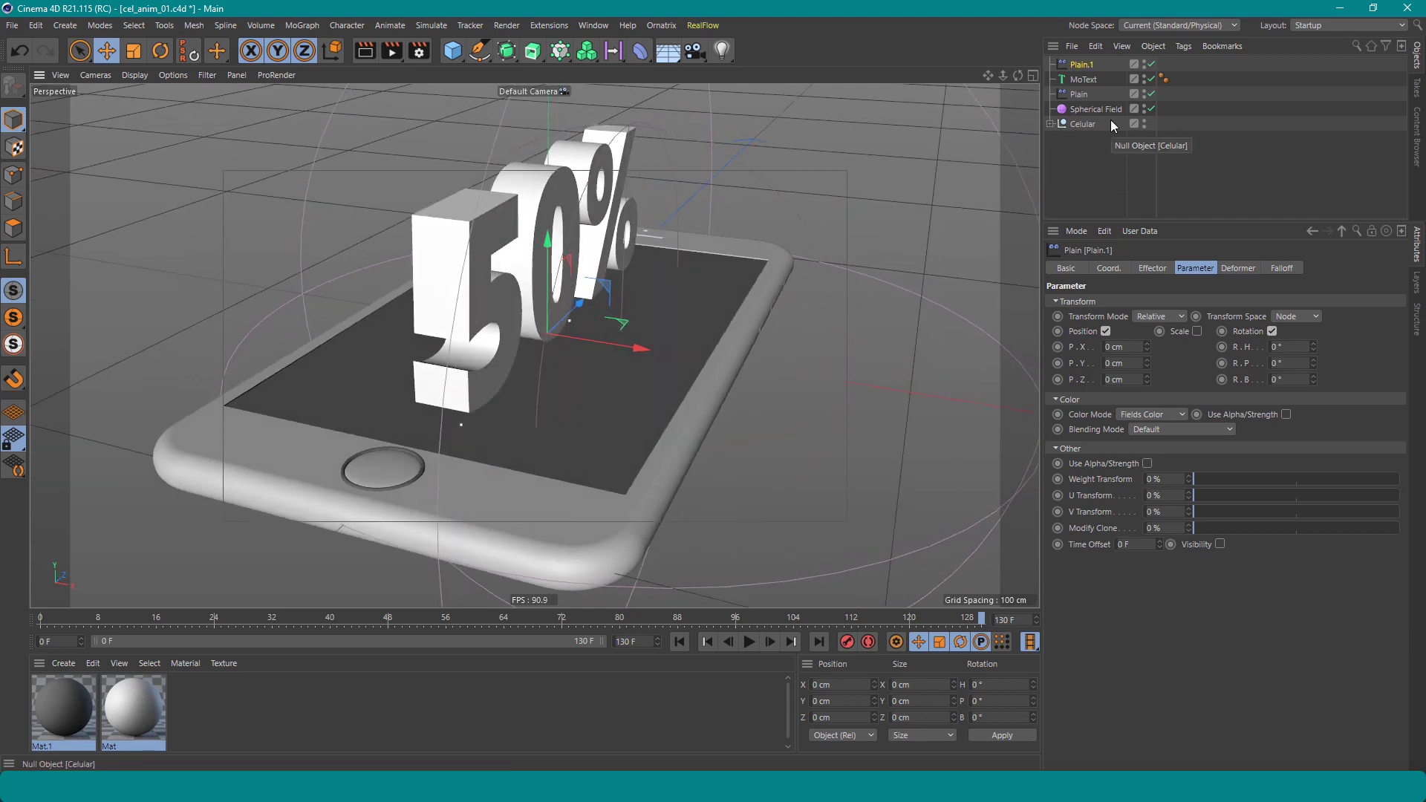
pyautogui.doubleClick(1084, 79)
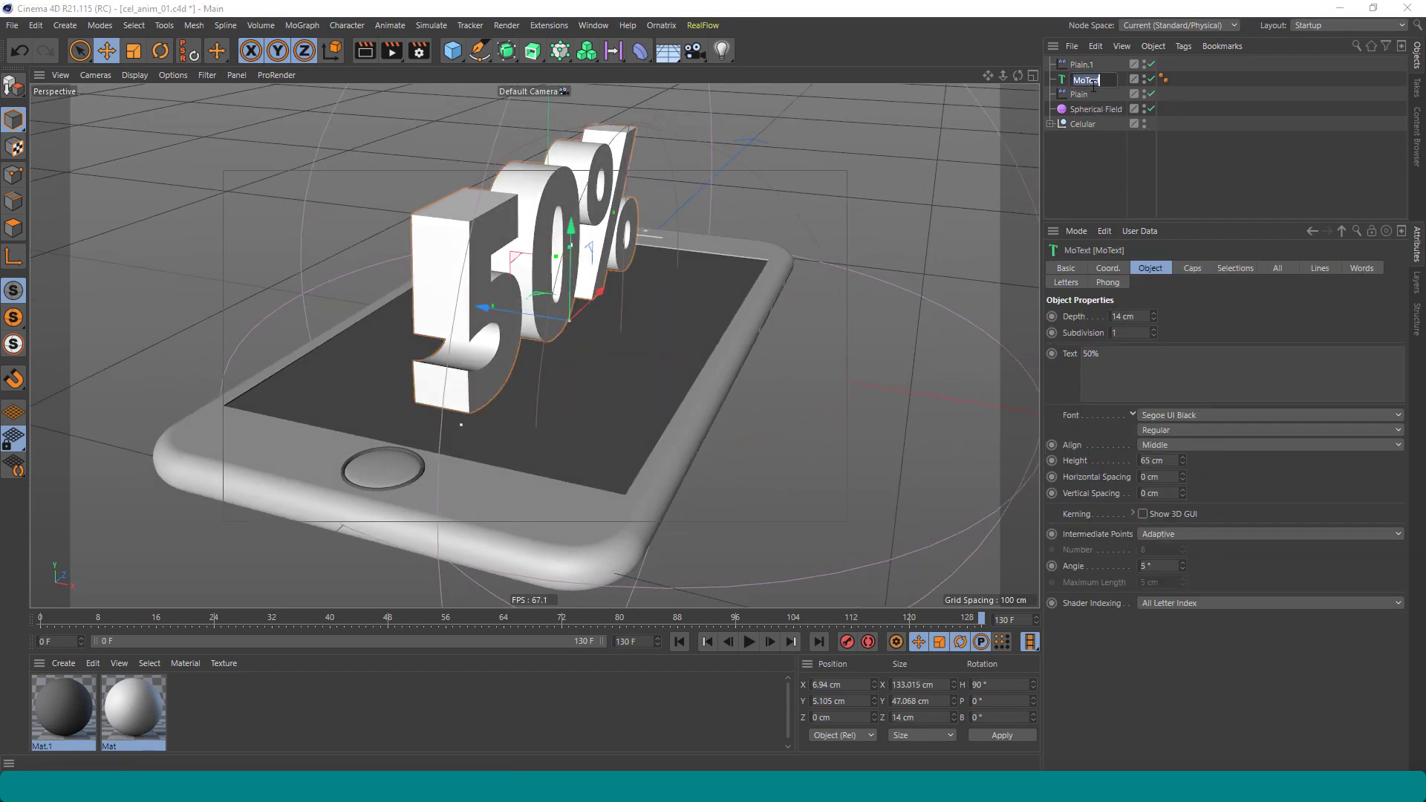
pyautogui.write('50%')
pyautogui.press('Return')
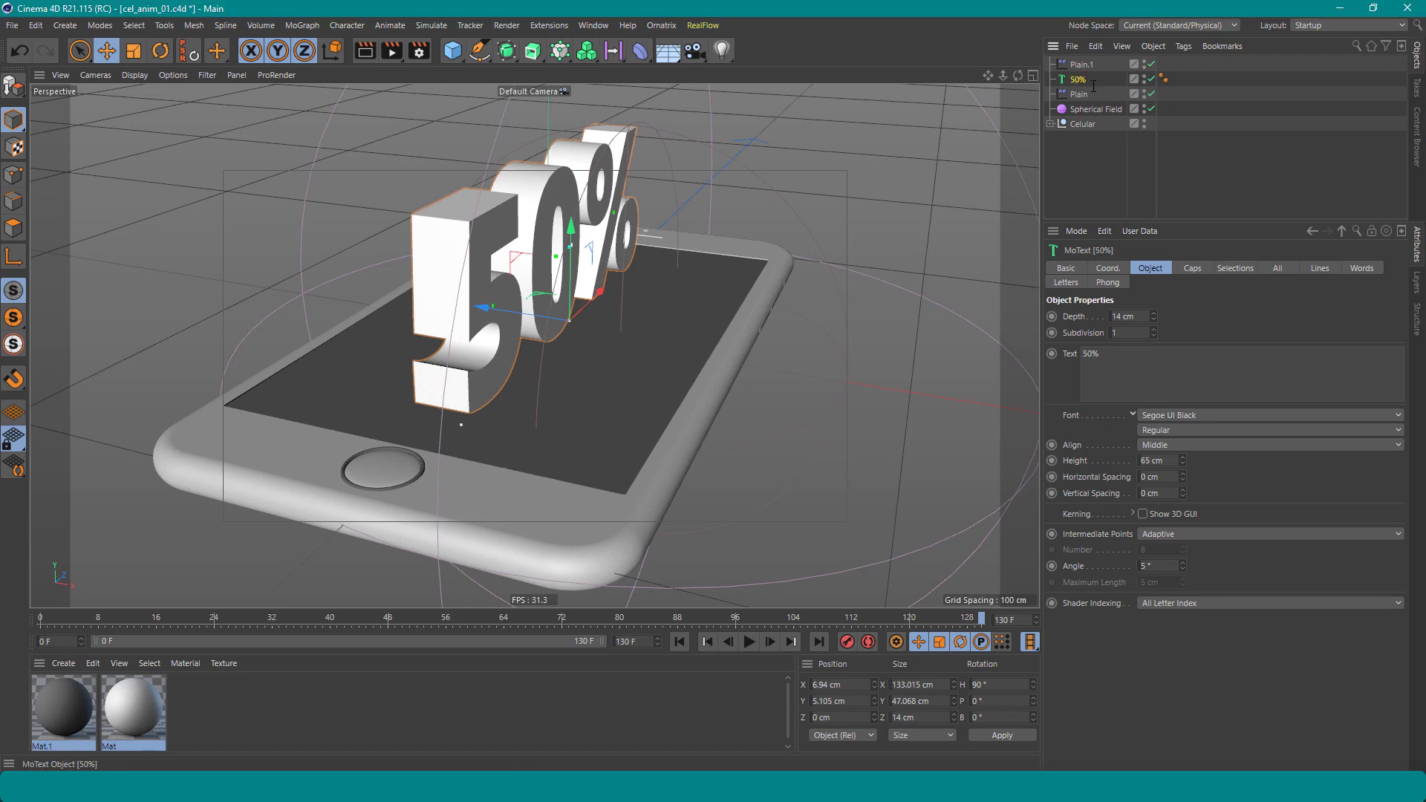
# Rename Plain.1 to 'Plain. 50%' and the other Plain to 'Plain Promoção'
pyautogui.doubleClick(1105, 65)
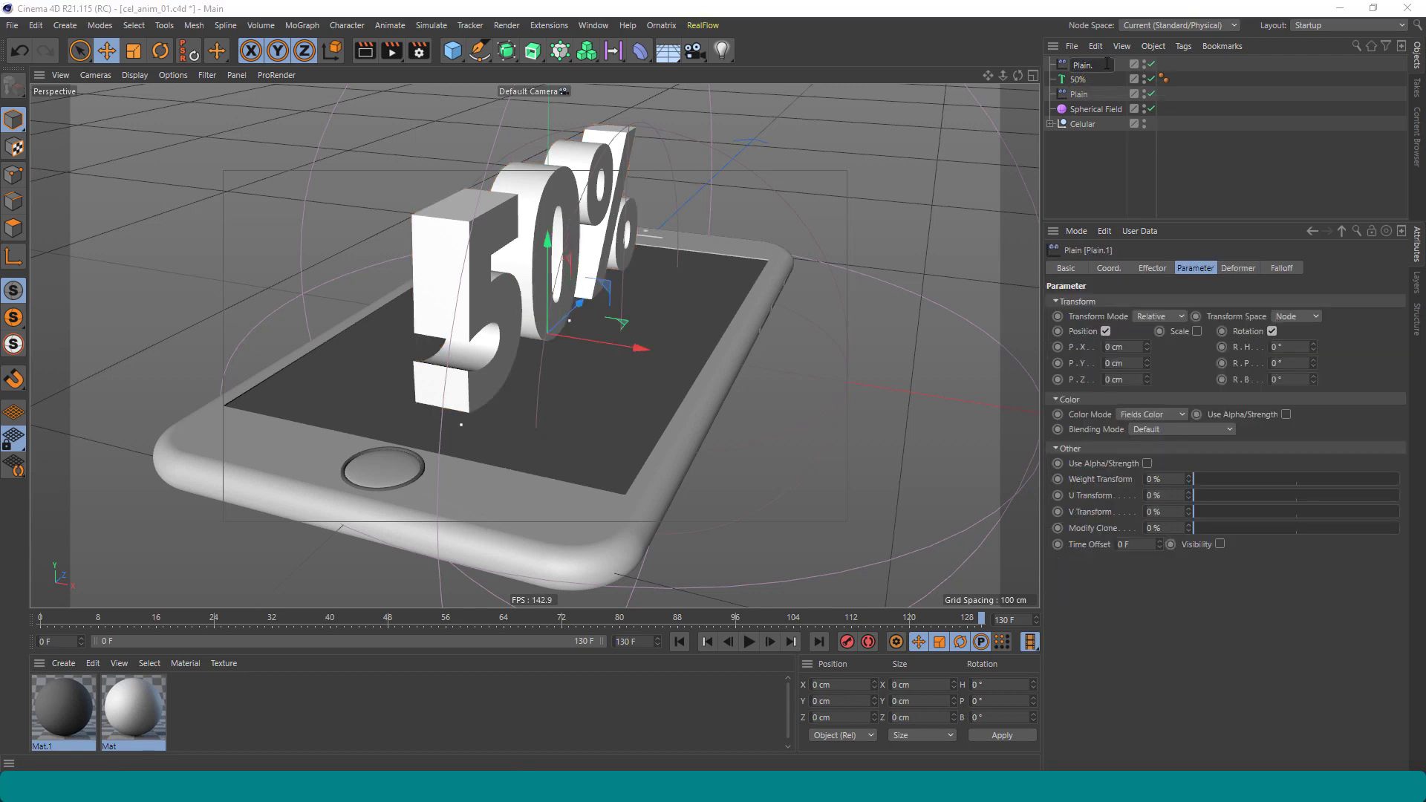
pyautogui.write('5%')
pyautogui.press('Return')
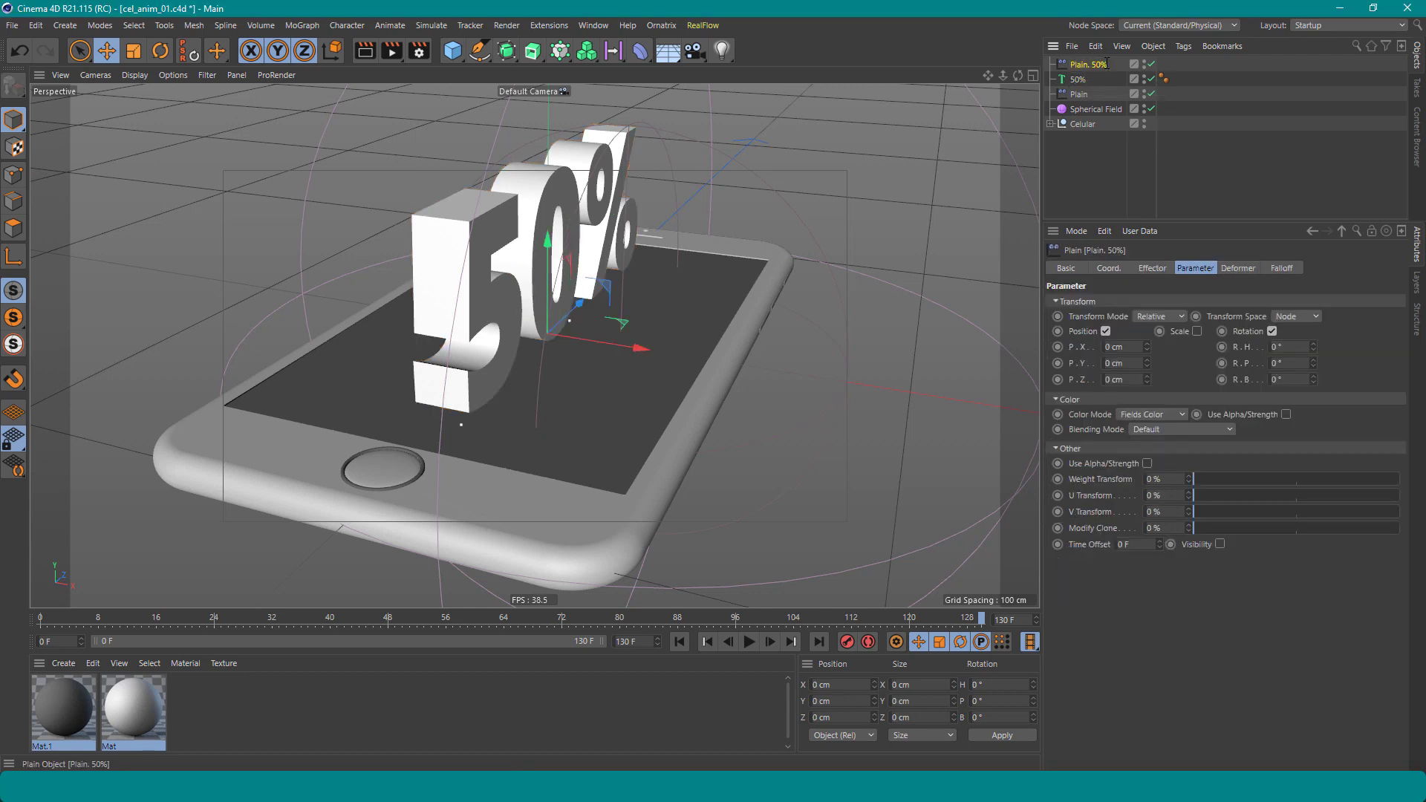
pyautogui.click(1091, 95)
pyautogui.write('emoção')
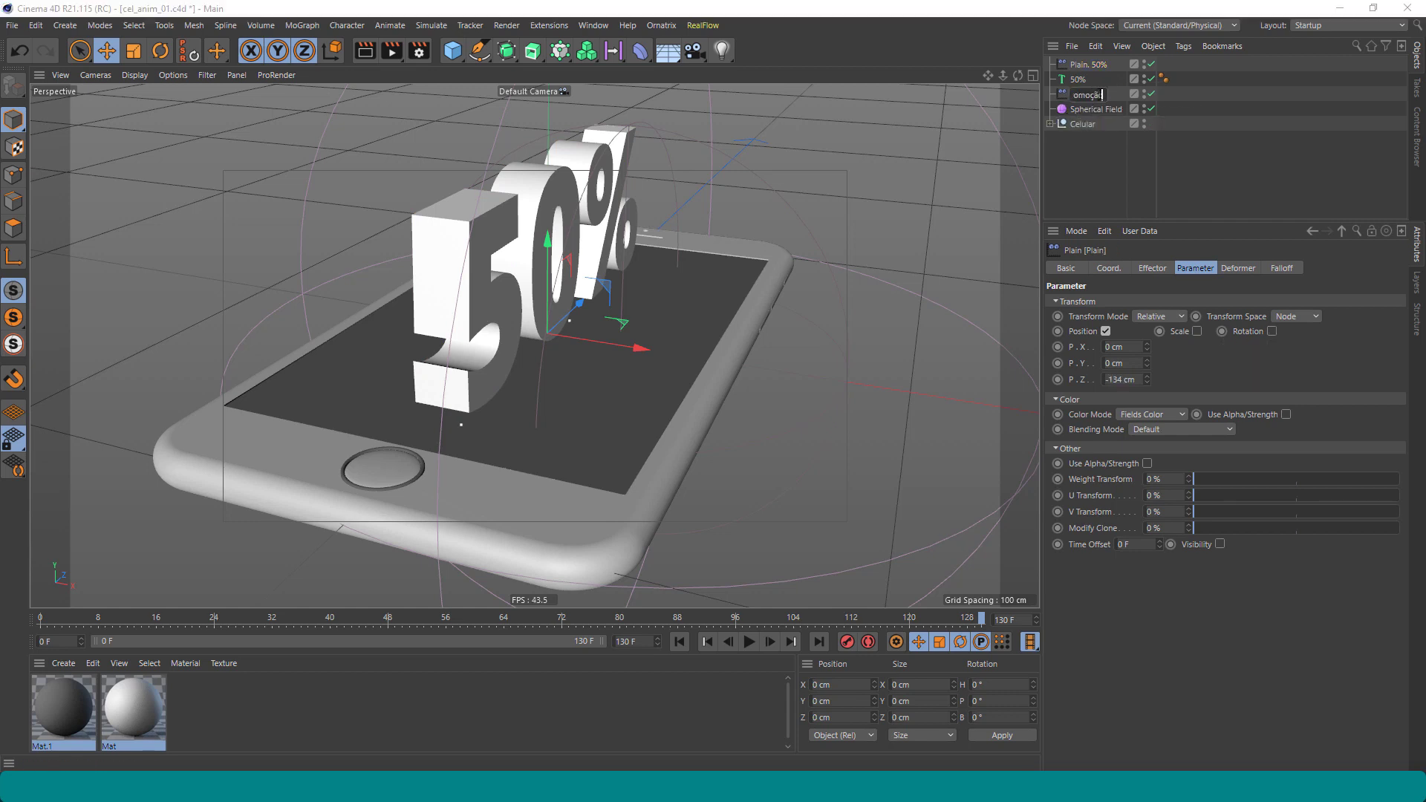
pyautogui.press('Return')
# Test the Plain. 50% pitch rotation, then disable Rotation so the text stays upright
pyautogui.click(1092, 64)
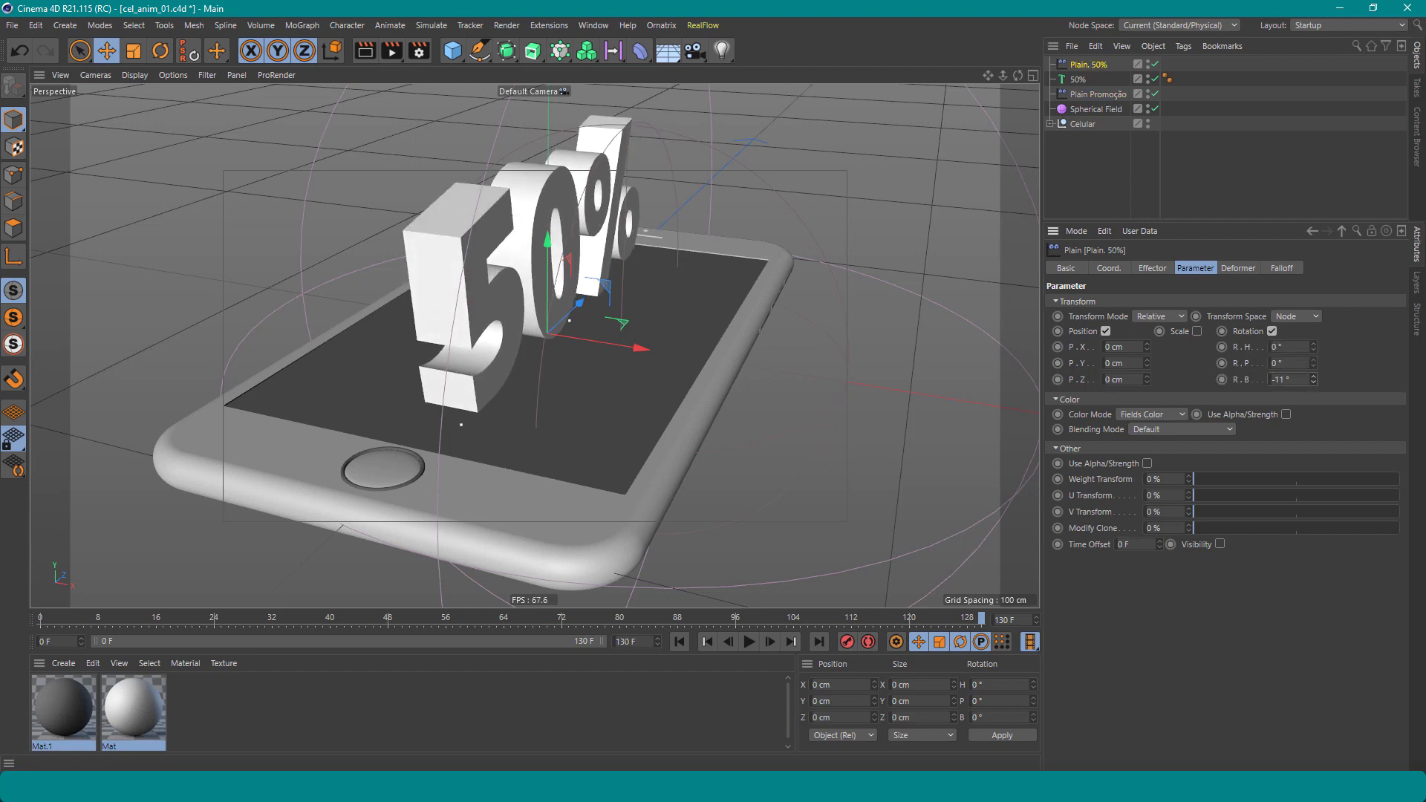
pyautogui.moveTo(1312, 363); pyautogui.dragTo(1312, 426)
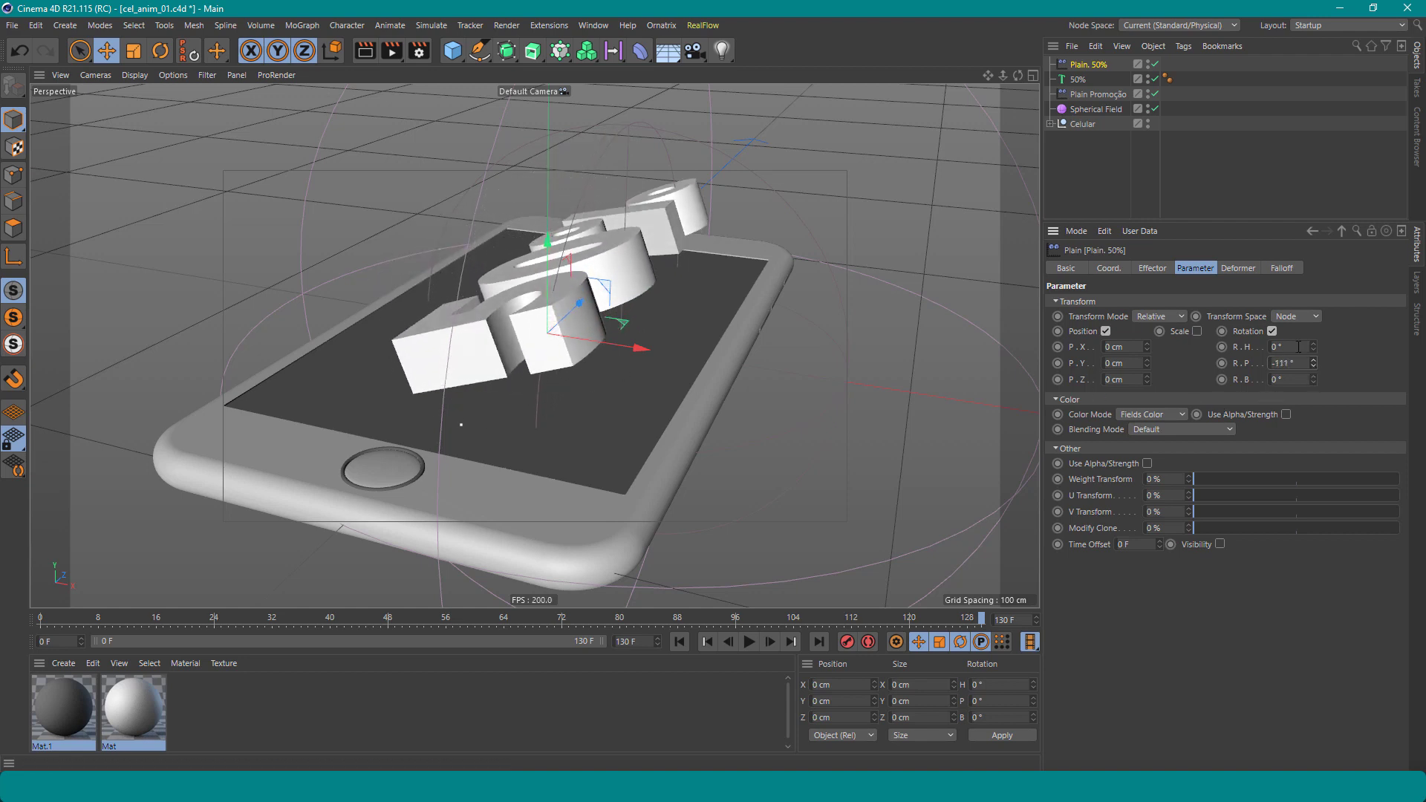
pyautogui.click(1272, 332)
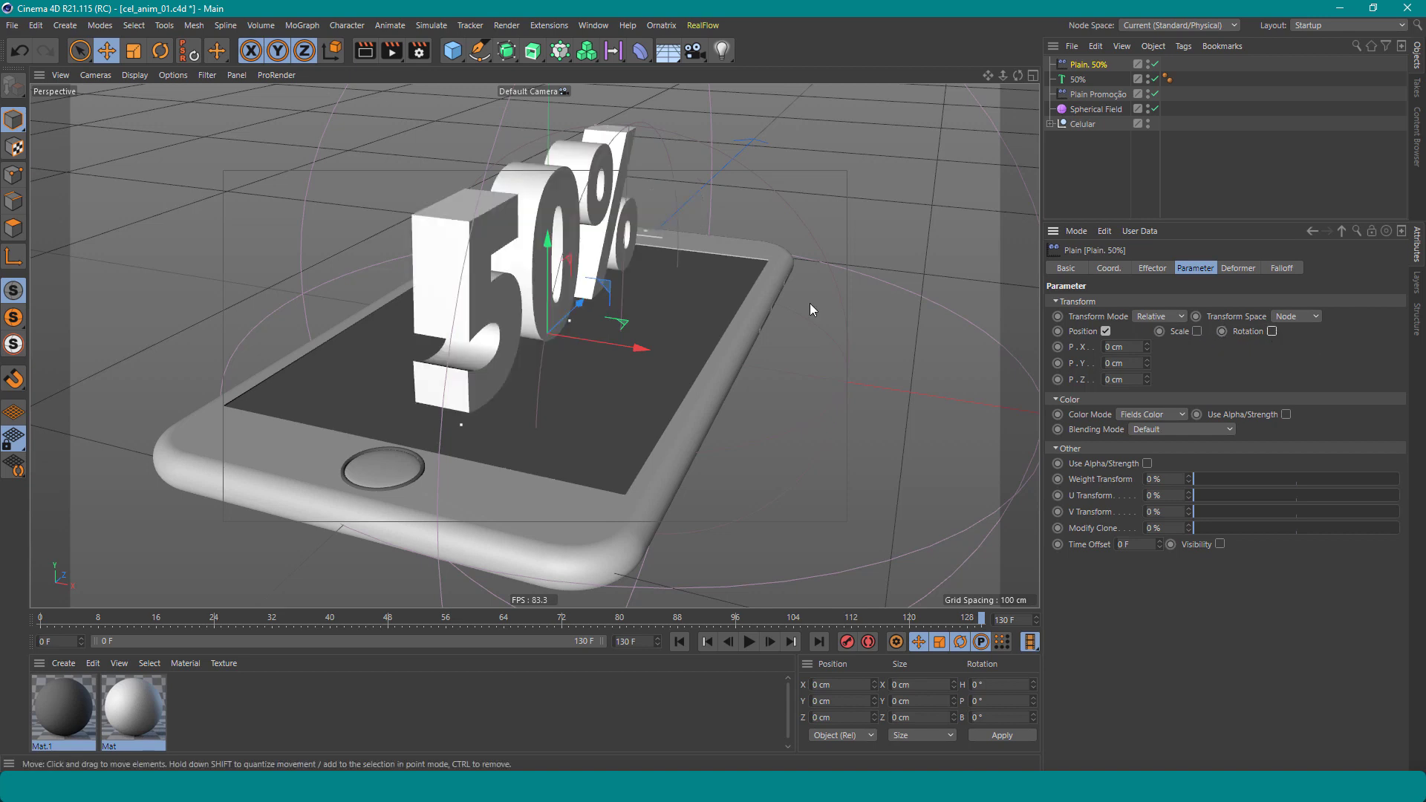
pyautogui.click(1076, 80)
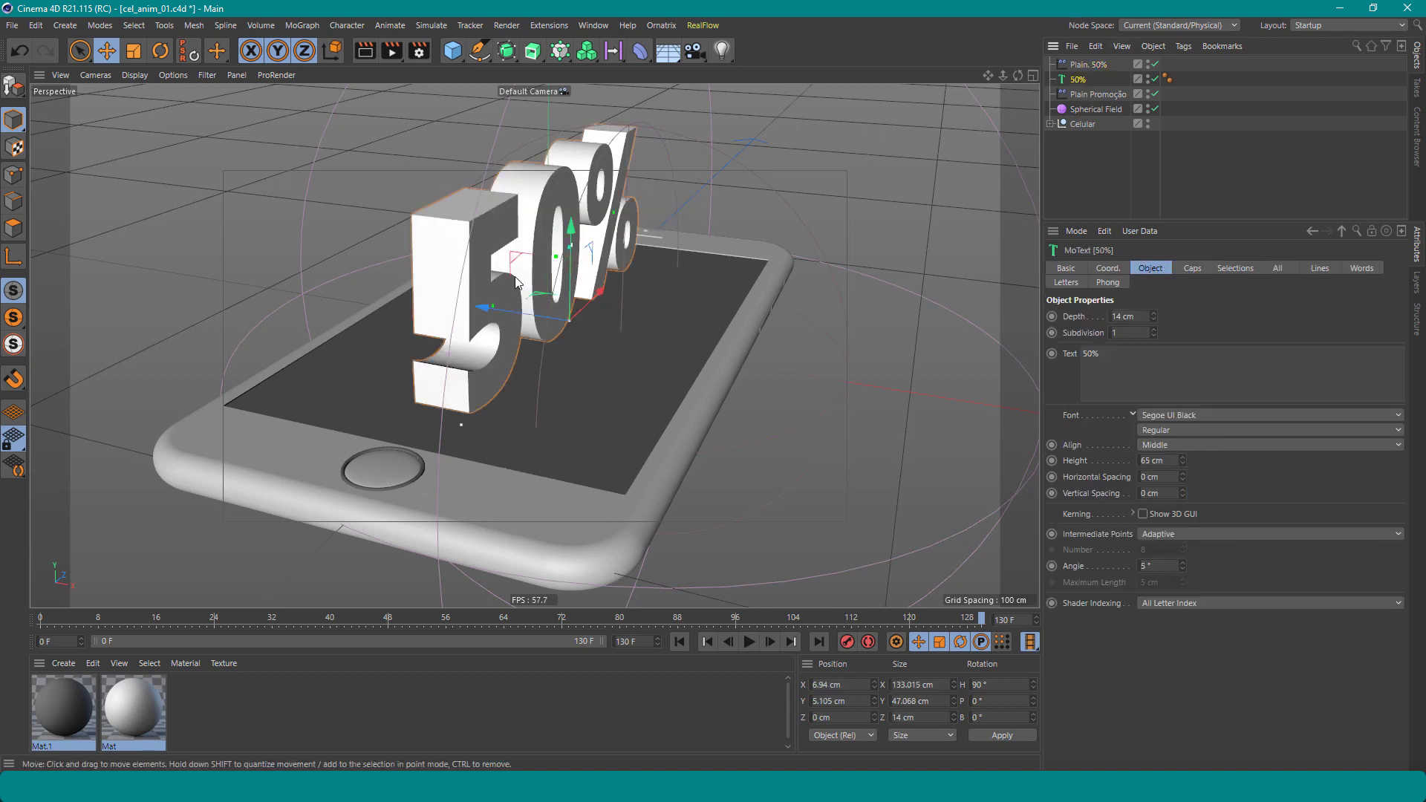
pyautogui.keyDown('alt'); pyautogui.moveTo(564, 282); pyautogui.dragTo(487, 335); pyautogui.keyUp('alt')
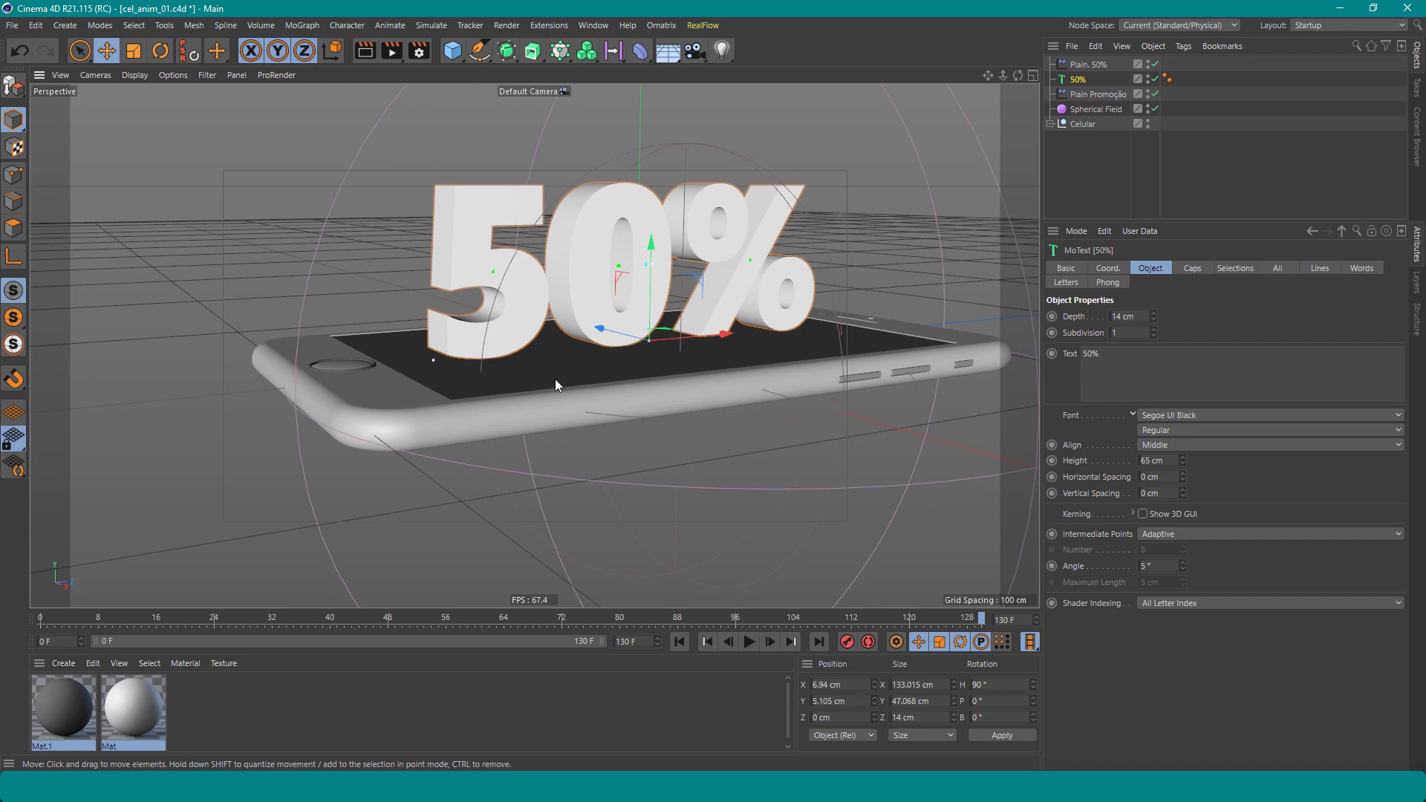
# Set the 50% text's letter axis Y to 0% in the Letters settings
pyautogui.scroll(8, 498, 341)
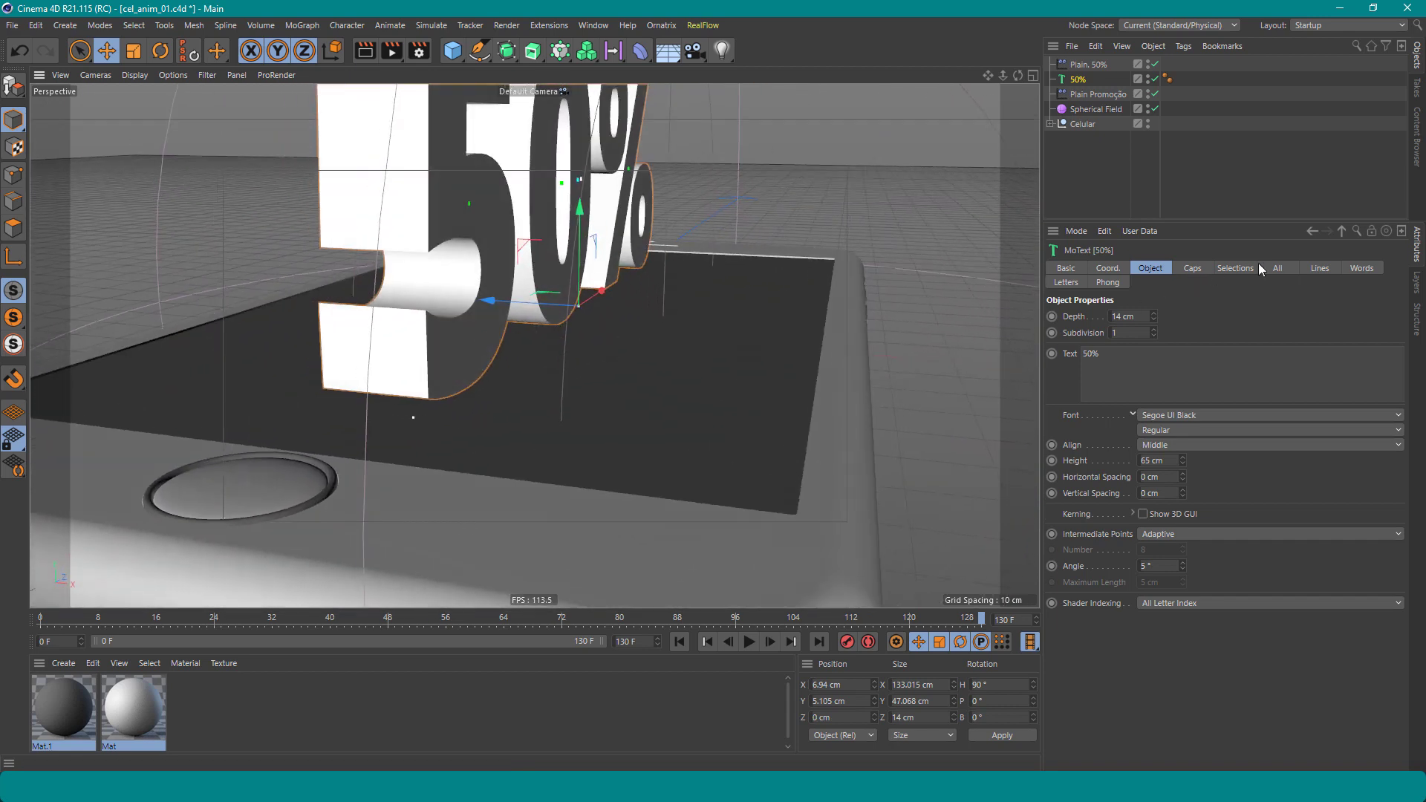
pyautogui.click(1064, 283)
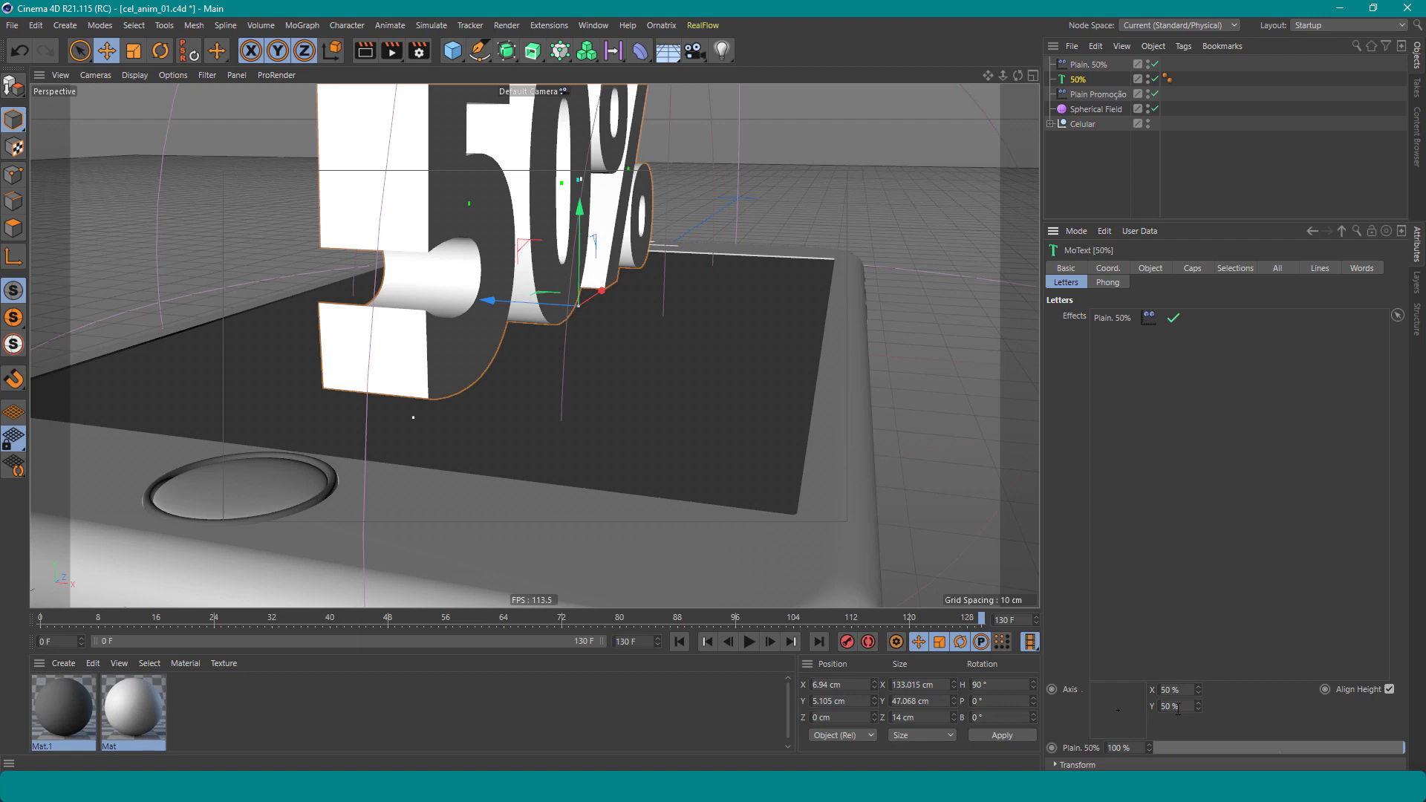
pyautogui.write('0')
pyautogui.press('Return')
pyautogui.keyDown('alt'); pyautogui.moveTo(408, 395); pyautogui.dragTo(441, 395); pyautogui.keyUp('alt')
pyautogui.moveTo(556, 395)
pyautogui.keyDown('alt'); pyautogui.mouseDown()
pyautogui.moveTo(390, 385)
pyautogui.moveTo(382, 403)
pyautogui.mouseUp(); pyautogui.keyUp('alt')
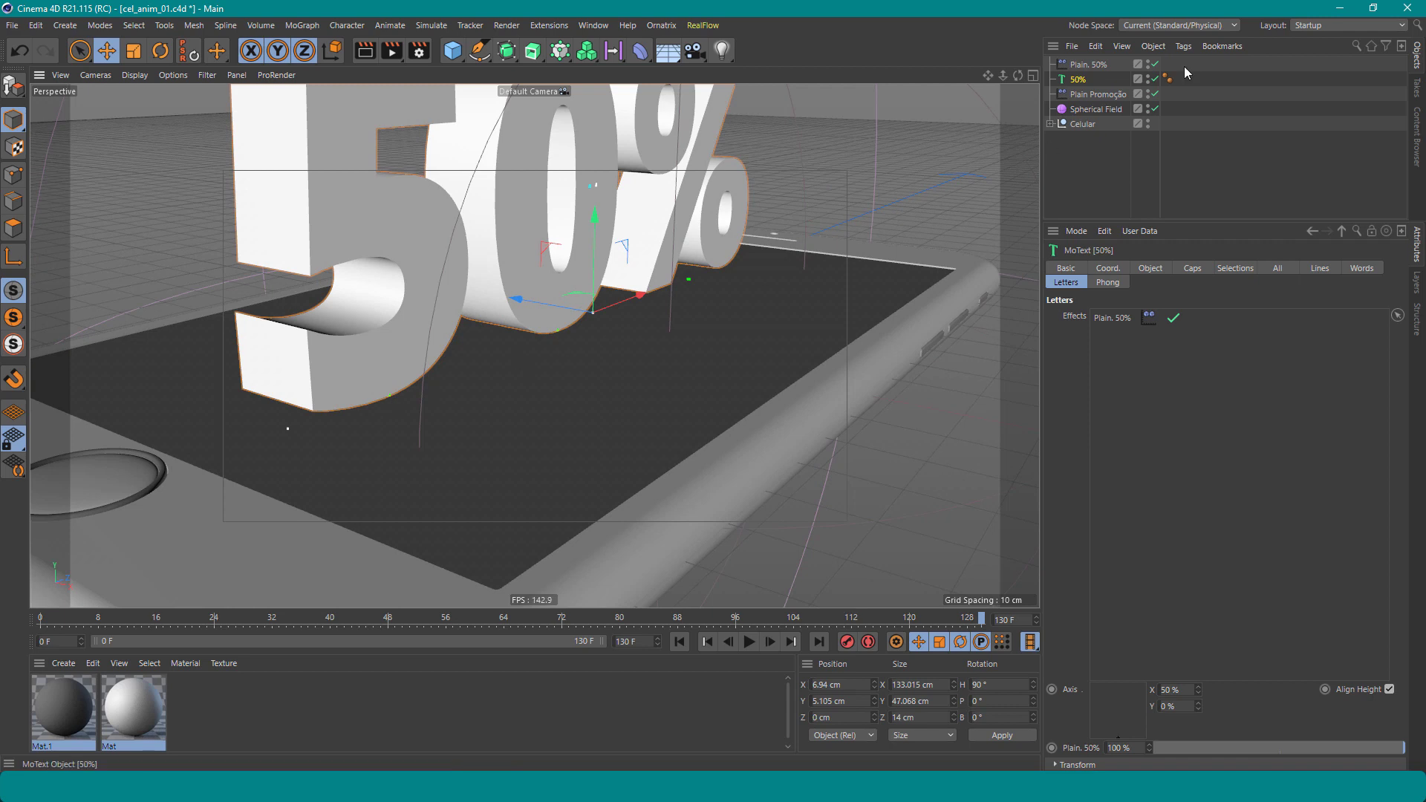
# Inspect the letter pivots from several angles, keeping letter axis X at 50%
pyautogui.click(1086, 65)
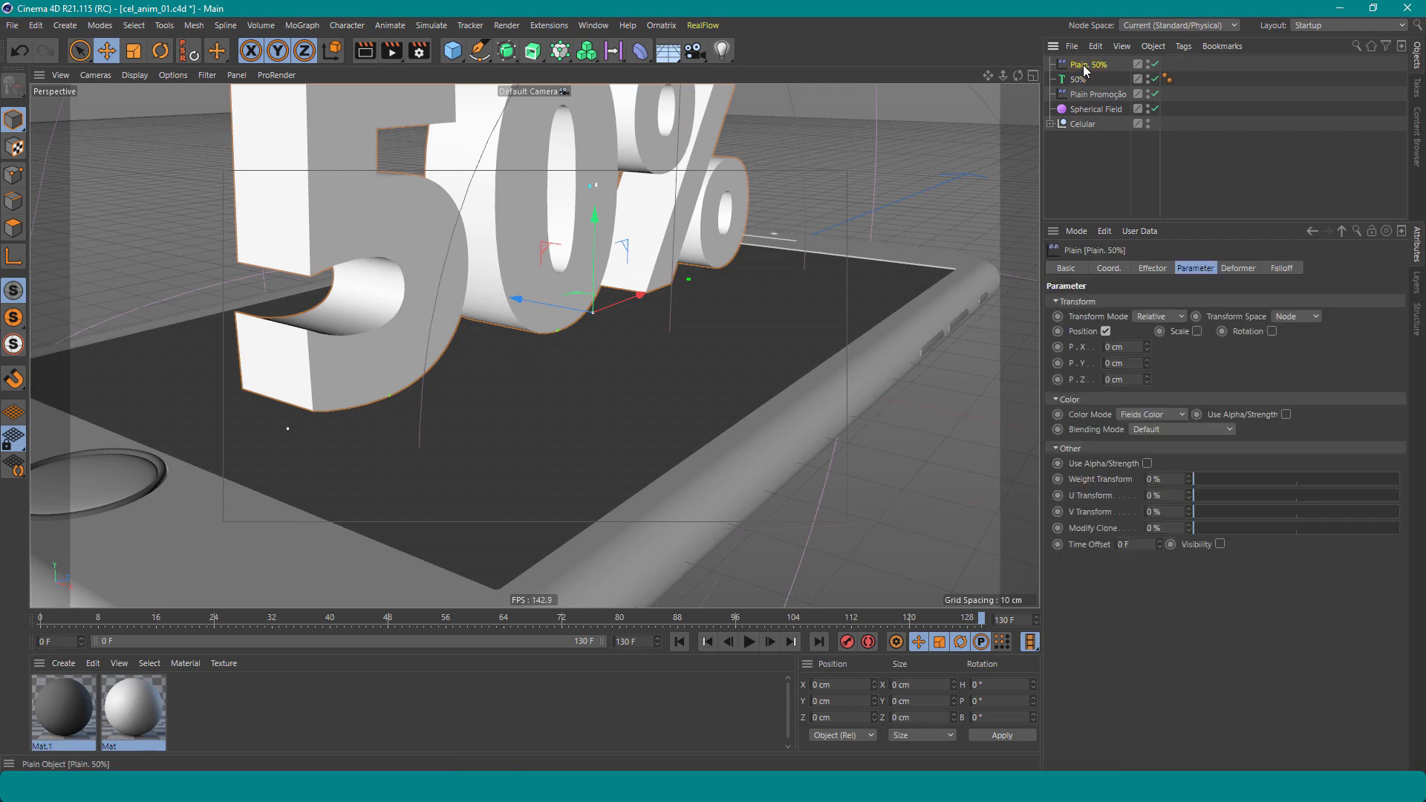
pyautogui.click(1081, 79)
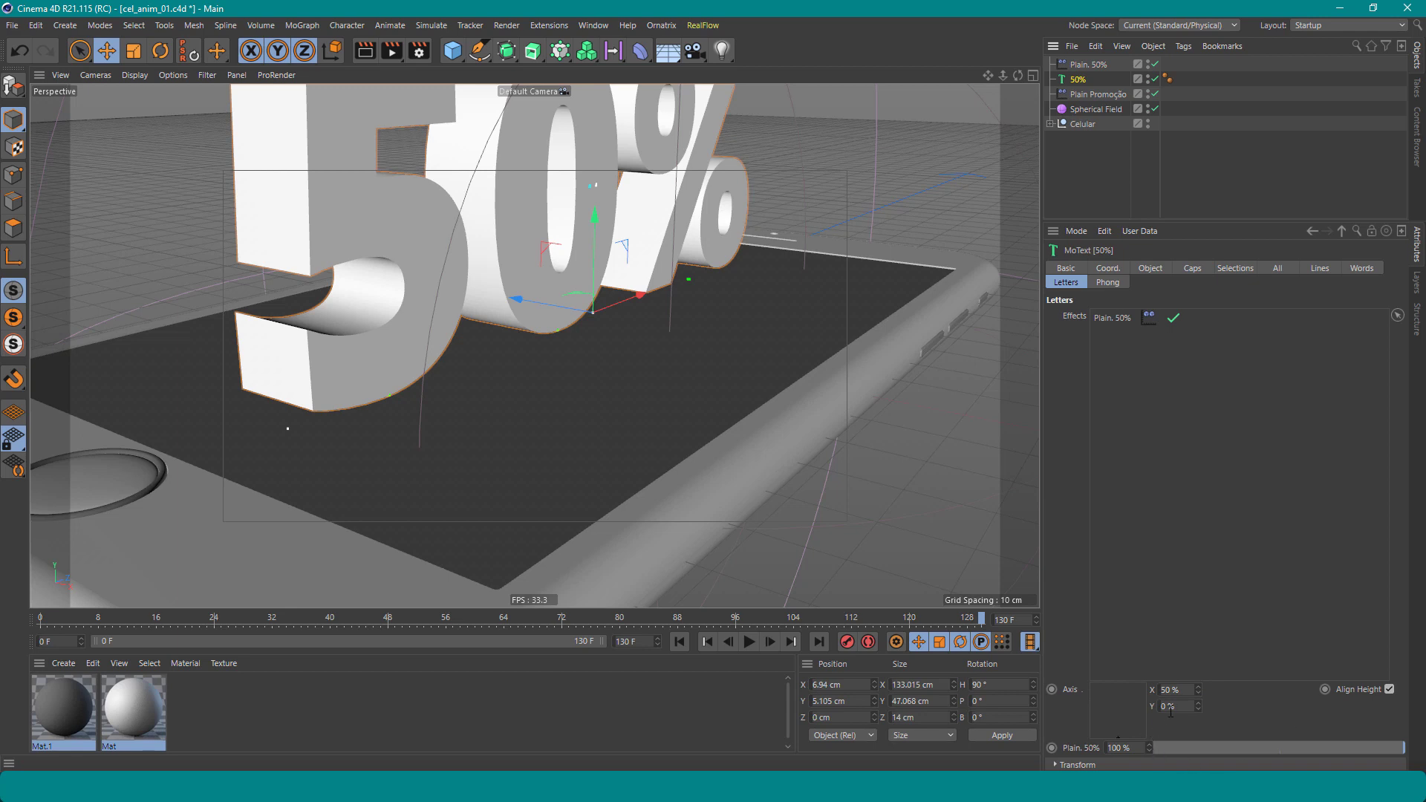
pyautogui.keyDown('alt'); pyautogui.moveTo(602, 380); pyautogui.dragTo(656, 385); pyautogui.keyUp('alt')
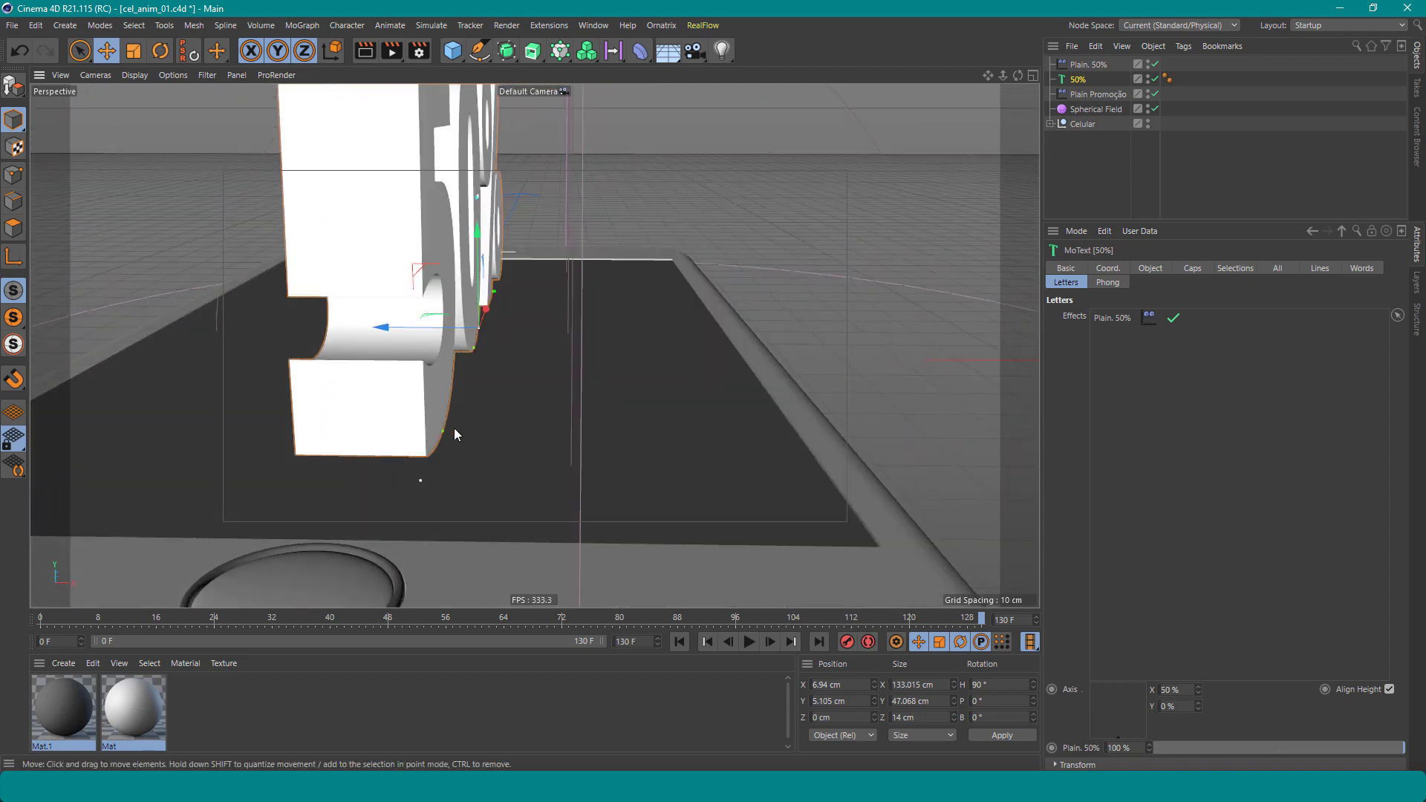
pyautogui.keyDown('alt'); pyautogui.moveTo(453, 427); pyautogui.dragTo(398, 417); pyautogui.keyUp('alt')
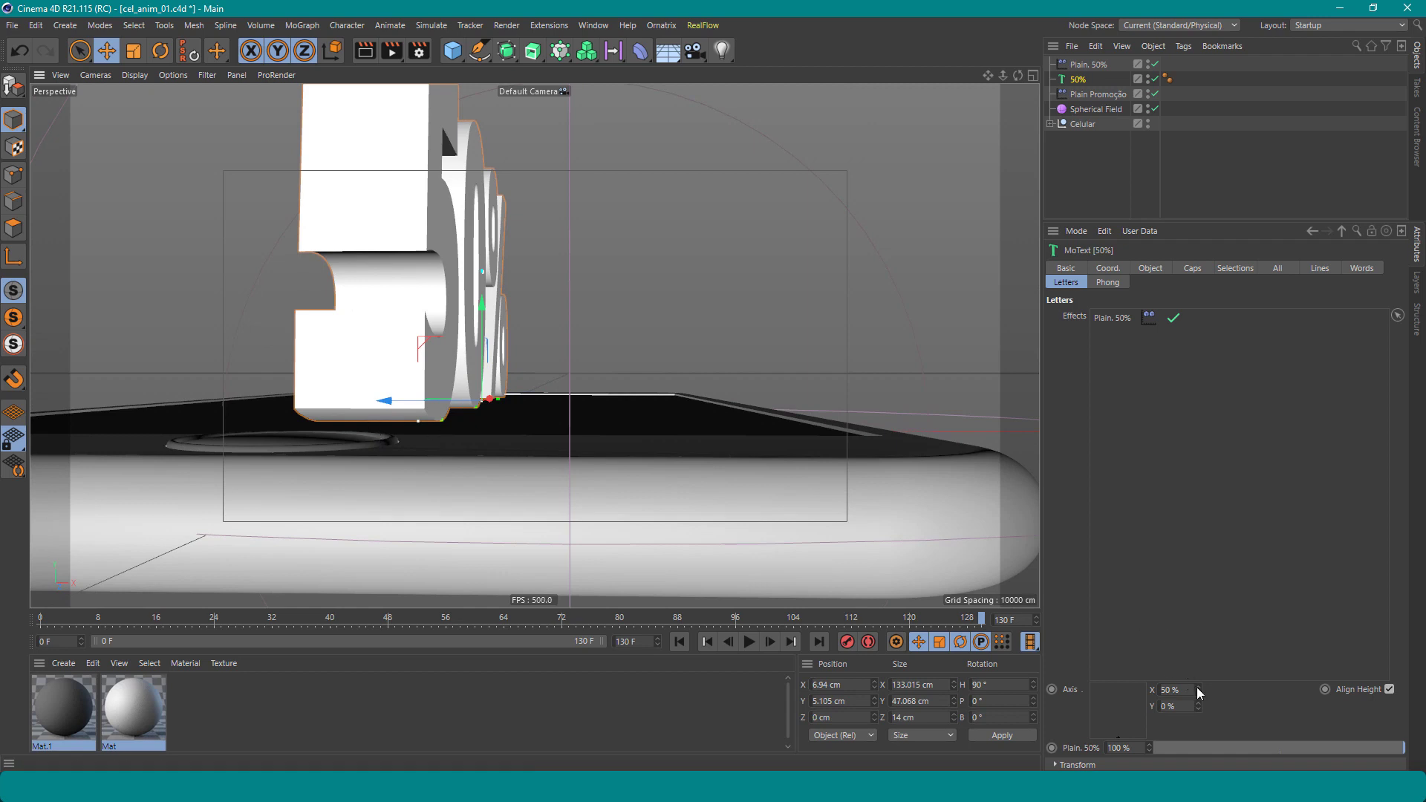
pyautogui.moveTo(1197, 689); pyautogui.dragTo(1202, 685)
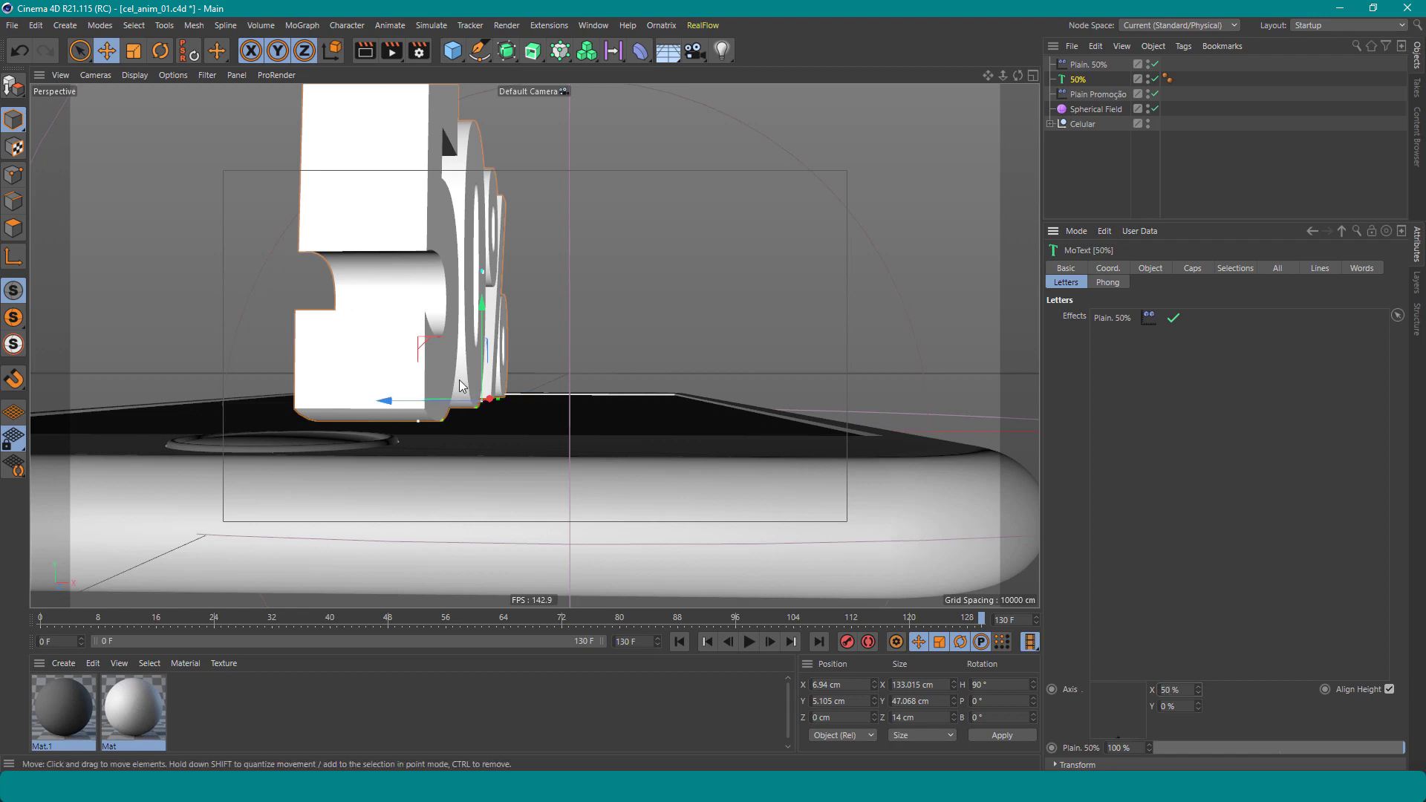
pyautogui.keyDown('alt'); pyautogui.moveTo(457, 388); pyautogui.dragTo(935, 587); pyautogui.keyUp('alt')
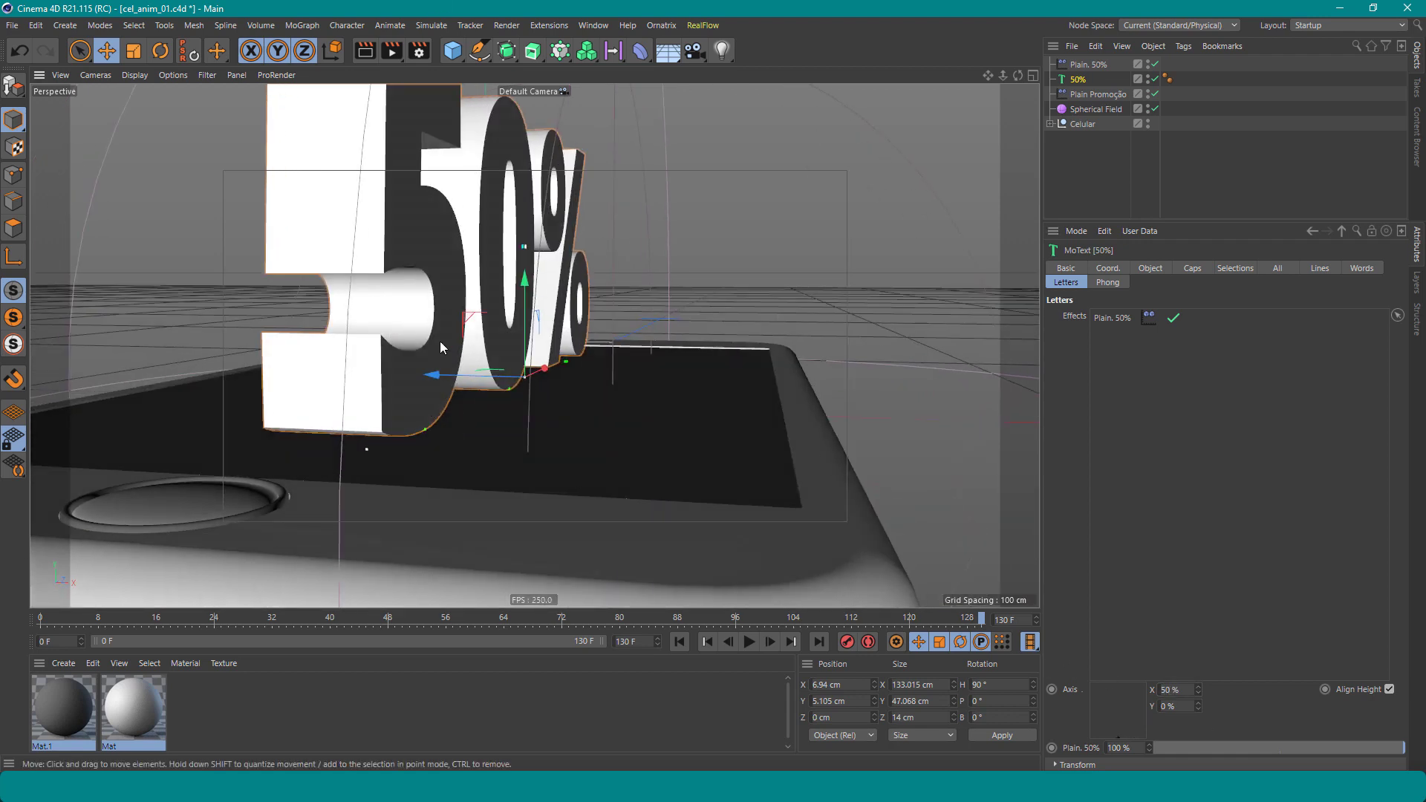
pyautogui.moveTo(439, 341)
pyautogui.keyDown('alt'); pyautogui.mouseDown()
pyautogui.moveTo(326, 406)
pyautogui.moveTo(399, 433)
pyautogui.moveTo(339, 446)
pyautogui.mouseUp(); pyautogui.keyUp('alt')
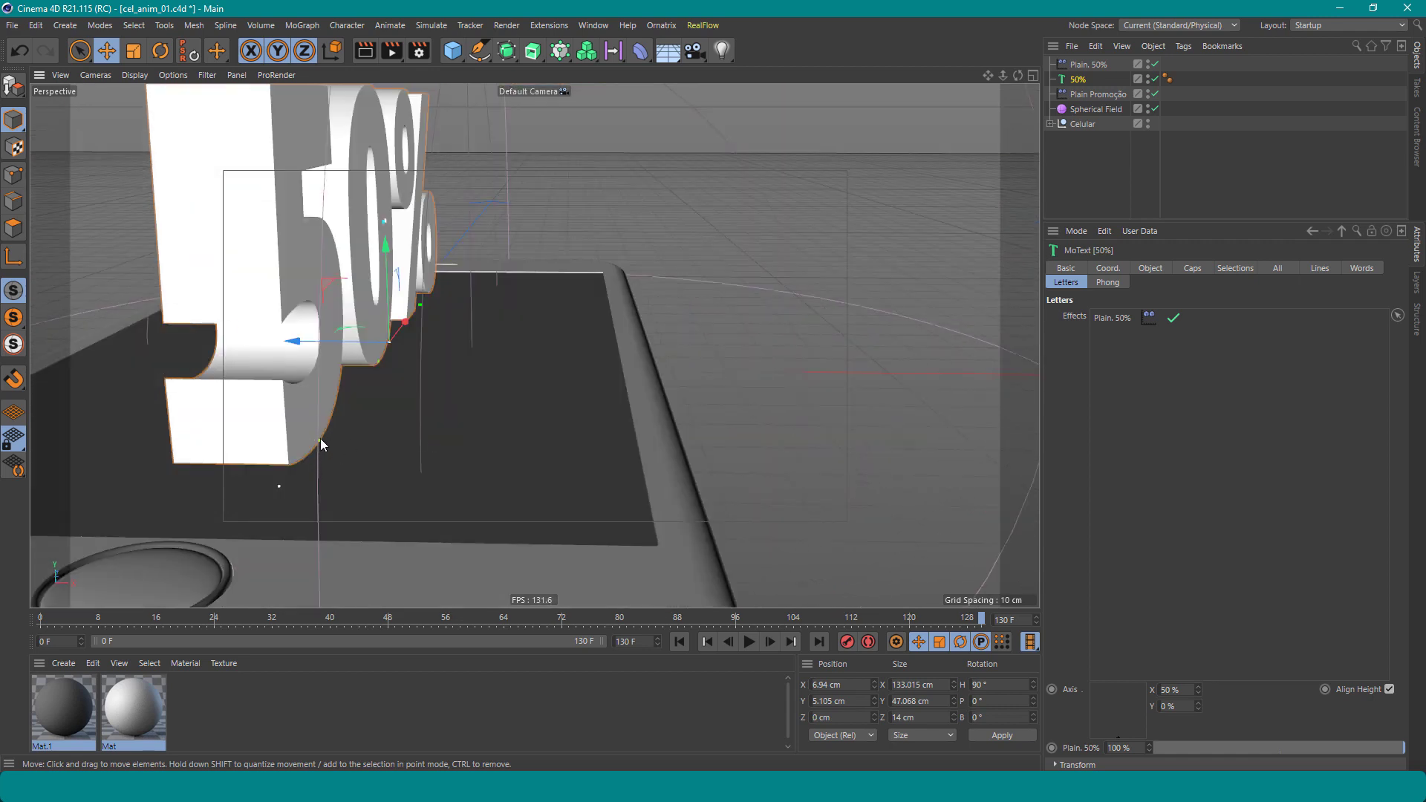
pyautogui.keyDown('alt'); pyautogui.moveTo(216, 252); pyautogui.dragTo(334, 278); pyautogui.keyUp('alt')
pyautogui.click(1087, 65)
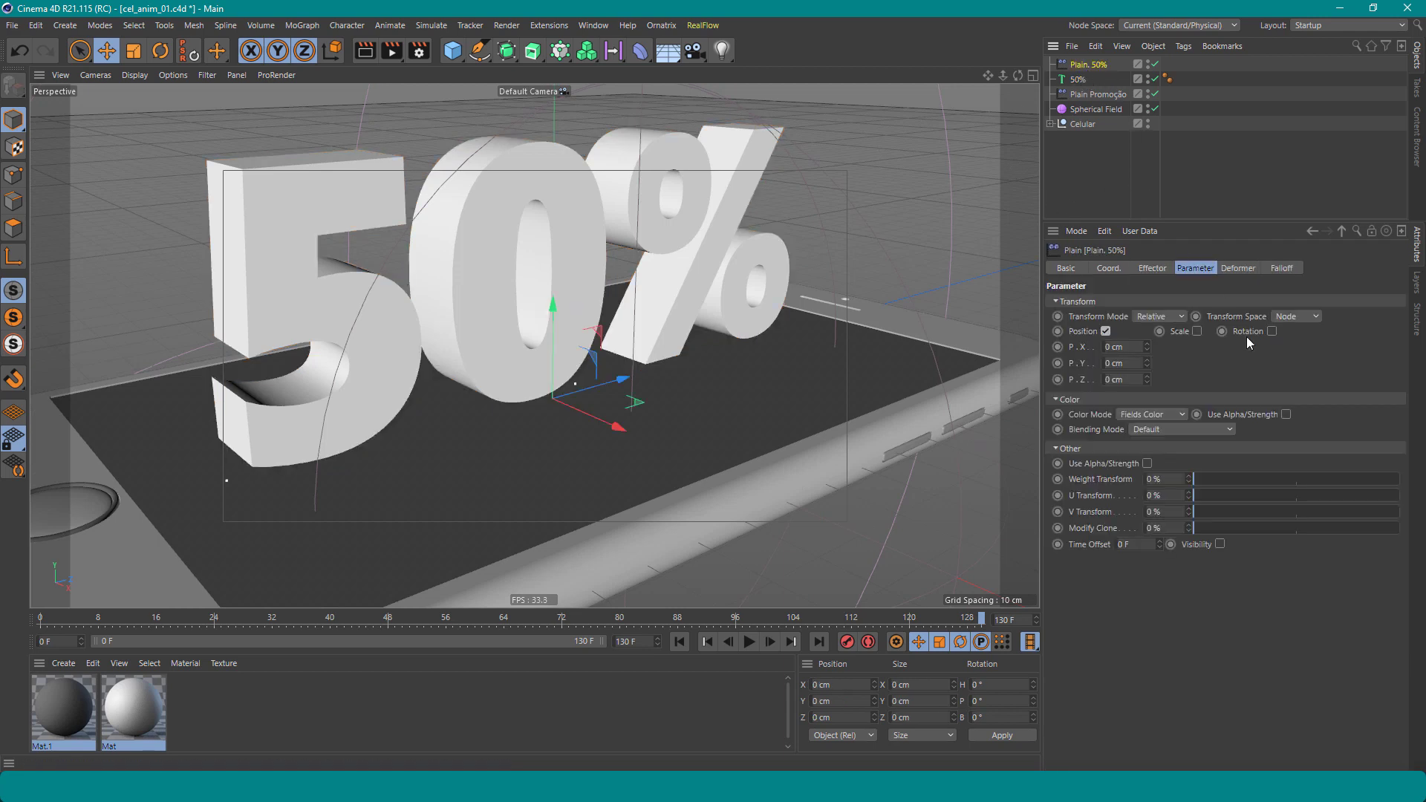
# Add a Linear Field to the Plain. 50% effector's falloff
pyautogui.click(1285, 270)
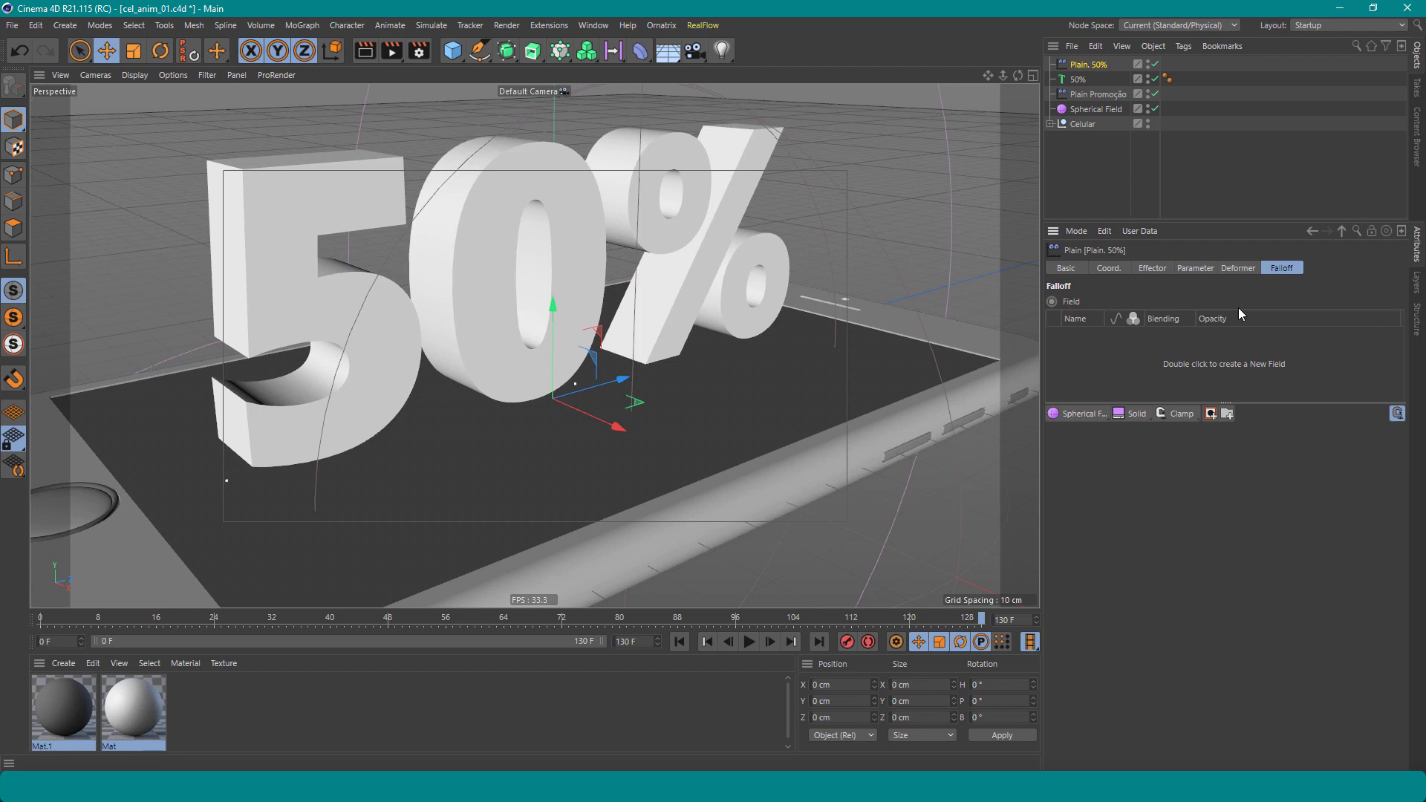
pyautogui.click(1067, 415)
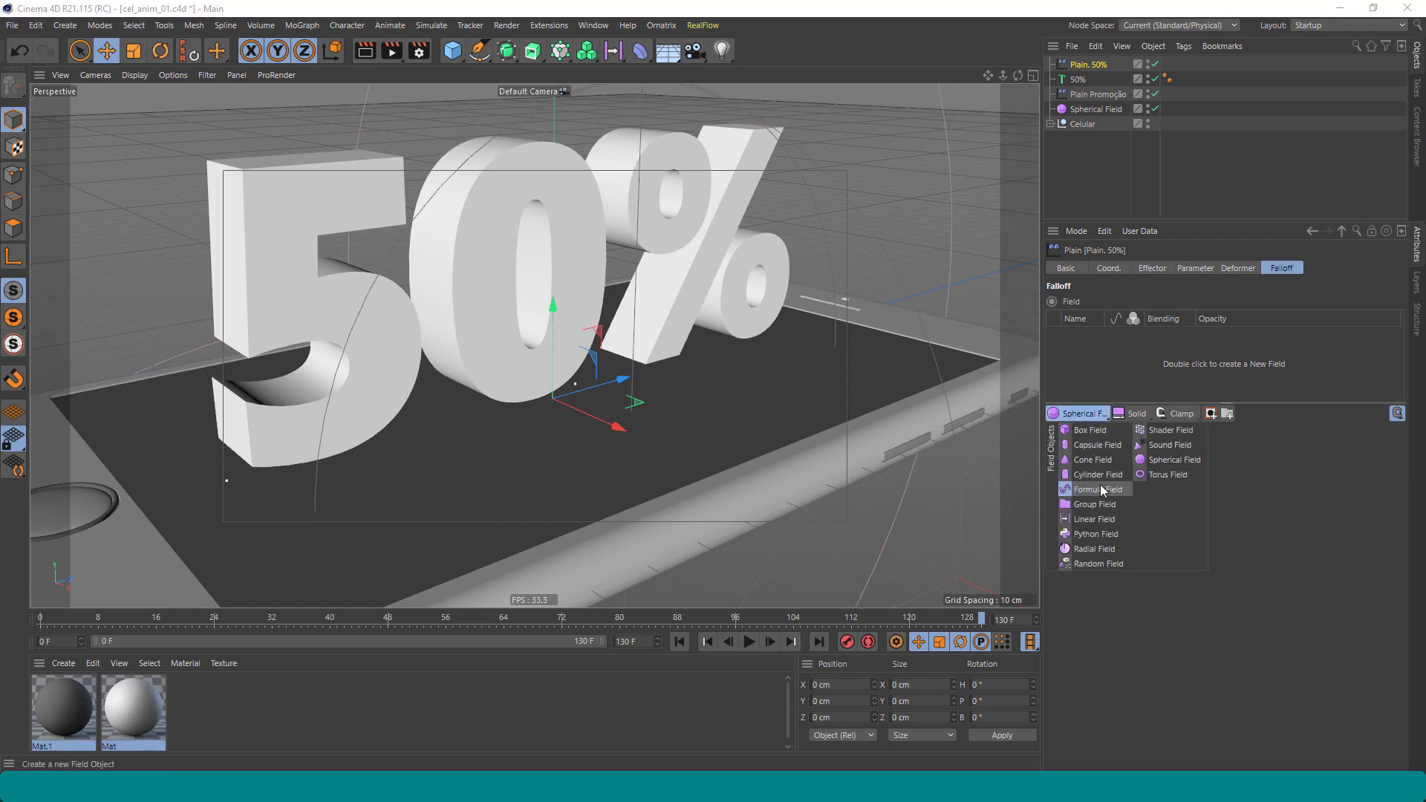
pyautogui.click(1092, 516)
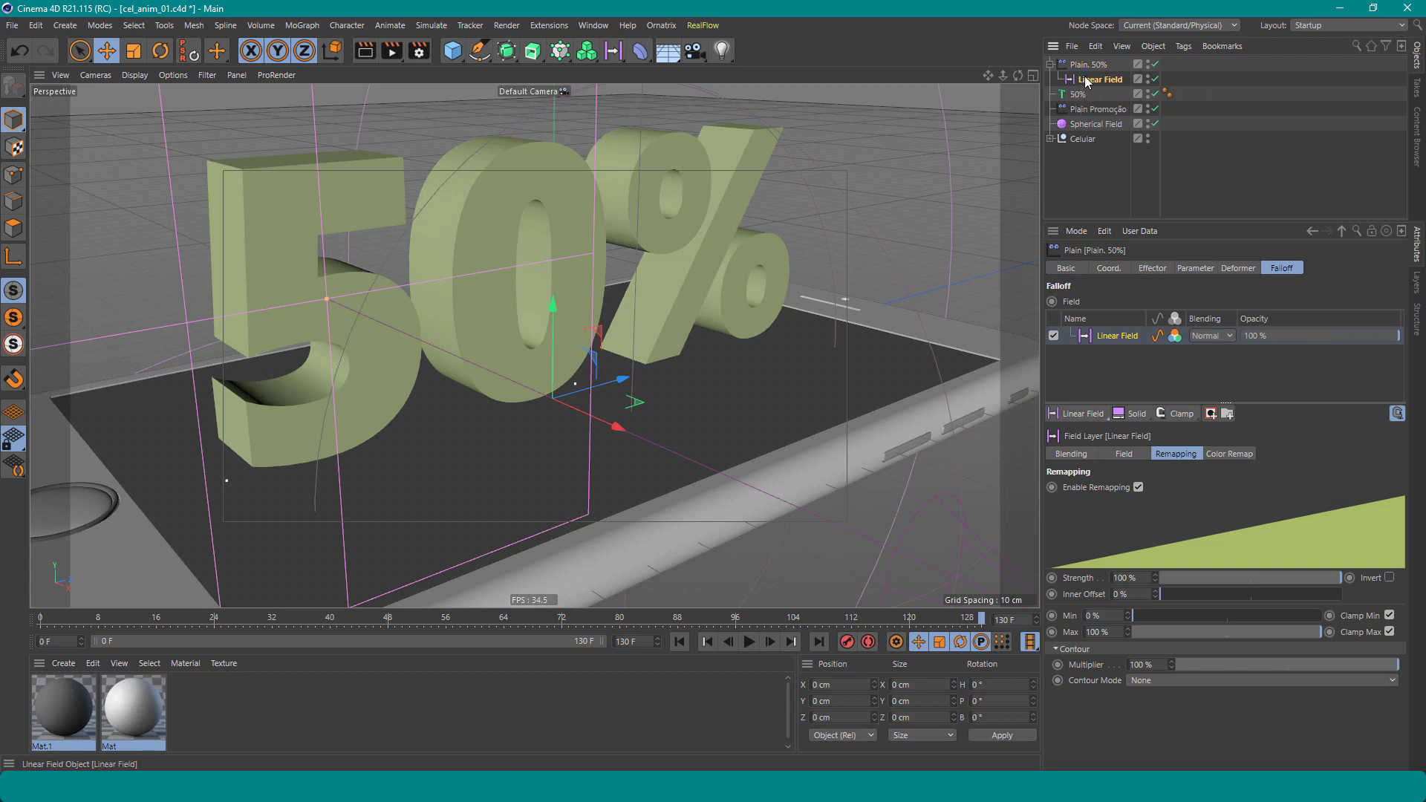
pyautogui.moveTo(1082, 85); pyautogui.dragTo(1084, 85)
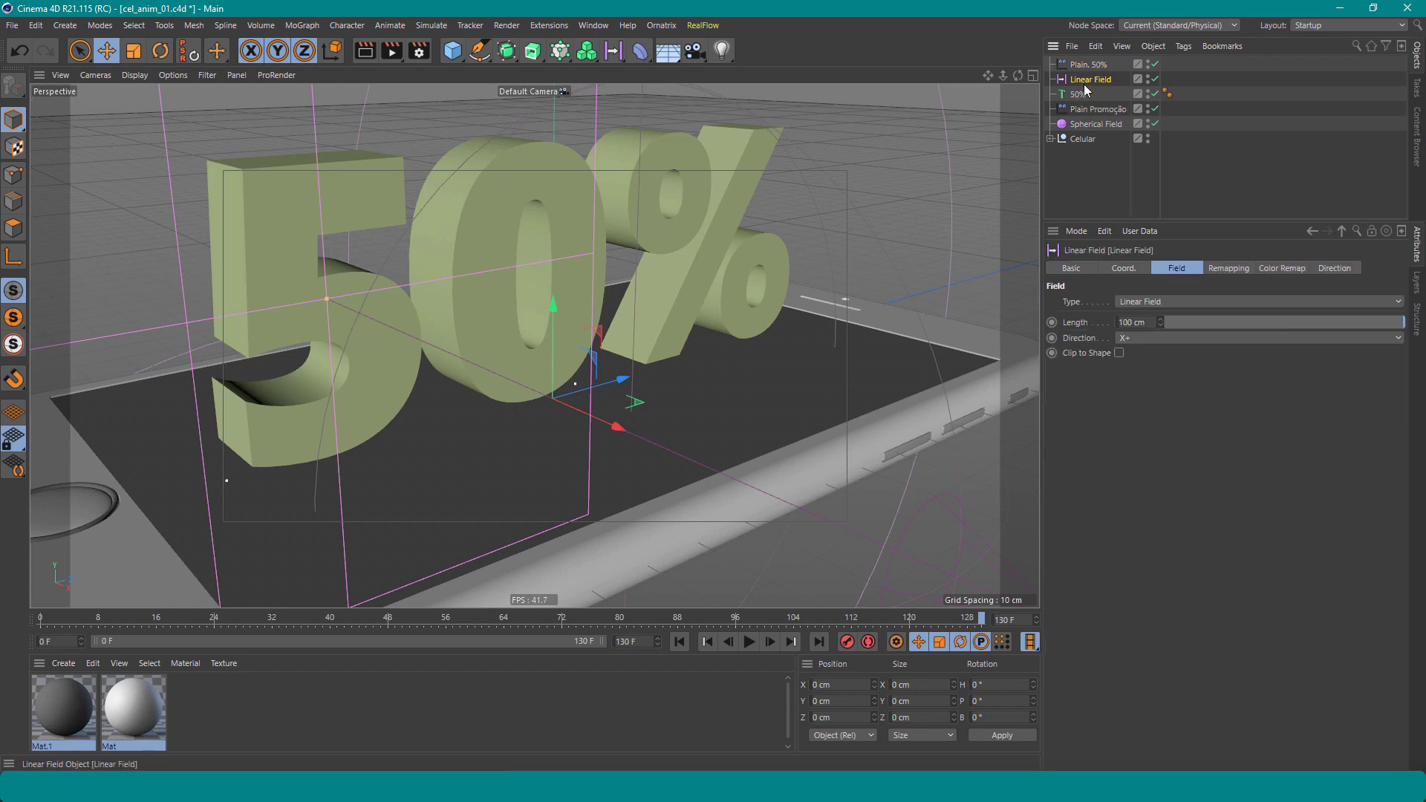
# Re-enable Plain. 50% rotation so the letters tilt at pitch -111°
pyautogui.click(1088, 65)
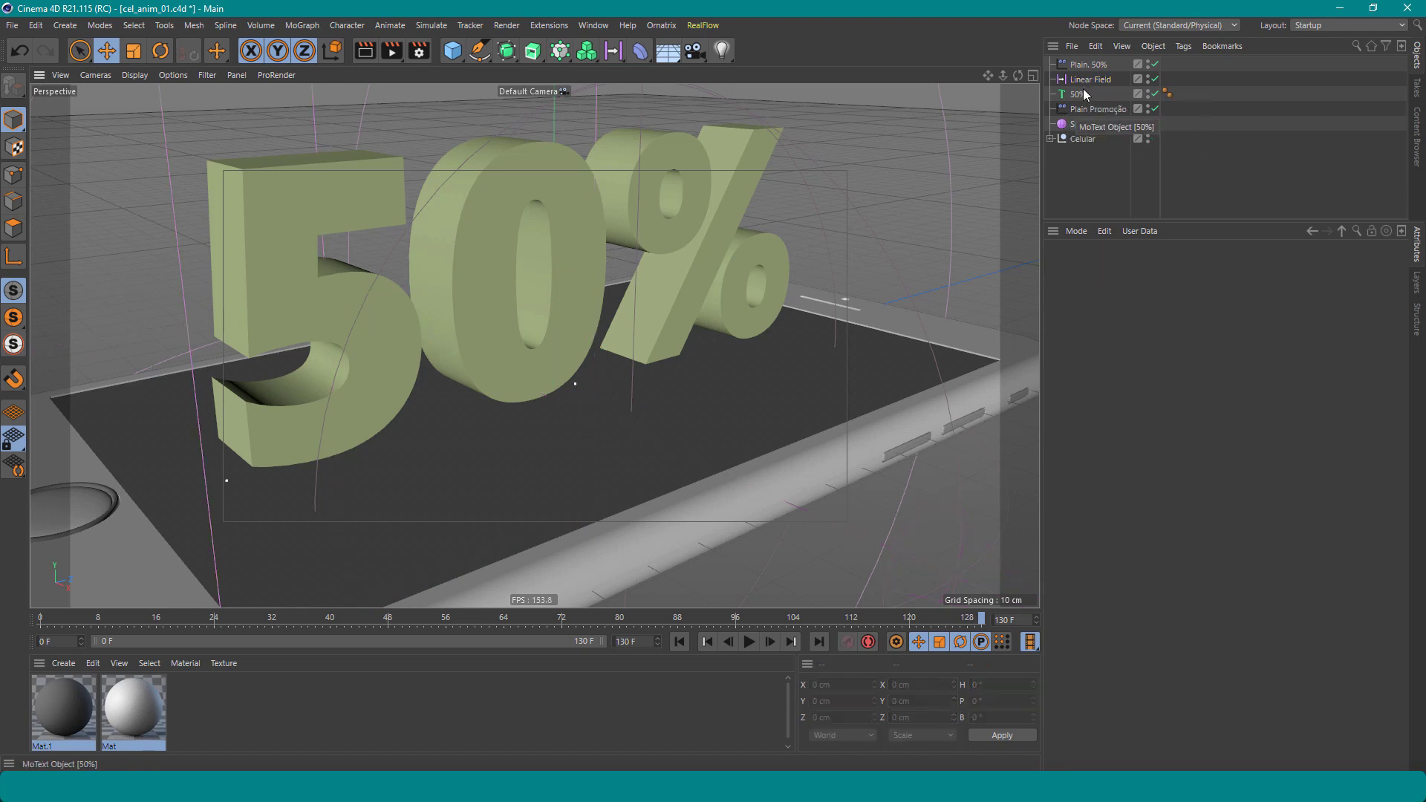
pyautogui.click(1271, 269)
pyautogui.click(1194, 269)
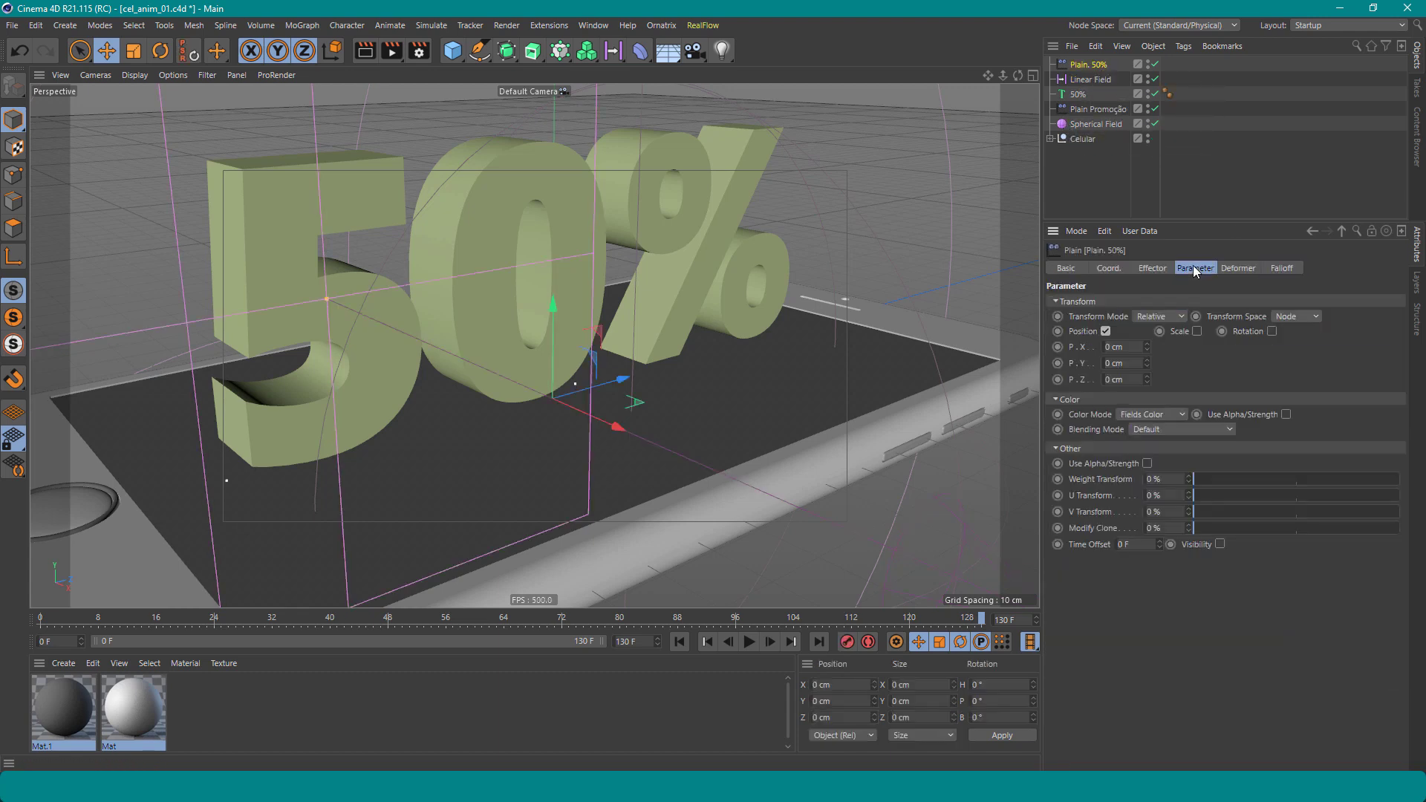
pyautogui.click(1272, 332)
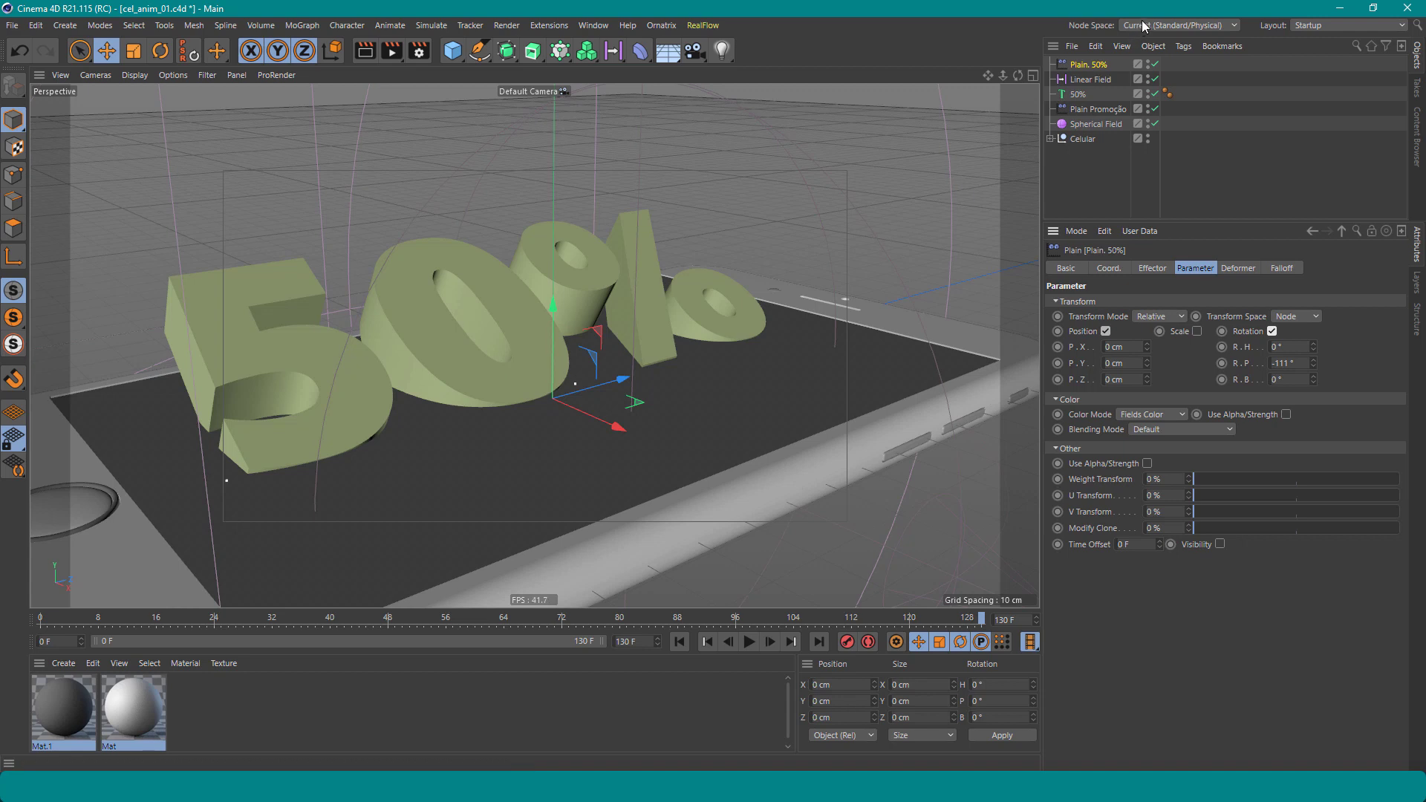
# Hide the Spherical Field in the viewport
pyautogui.click(1084, 80)
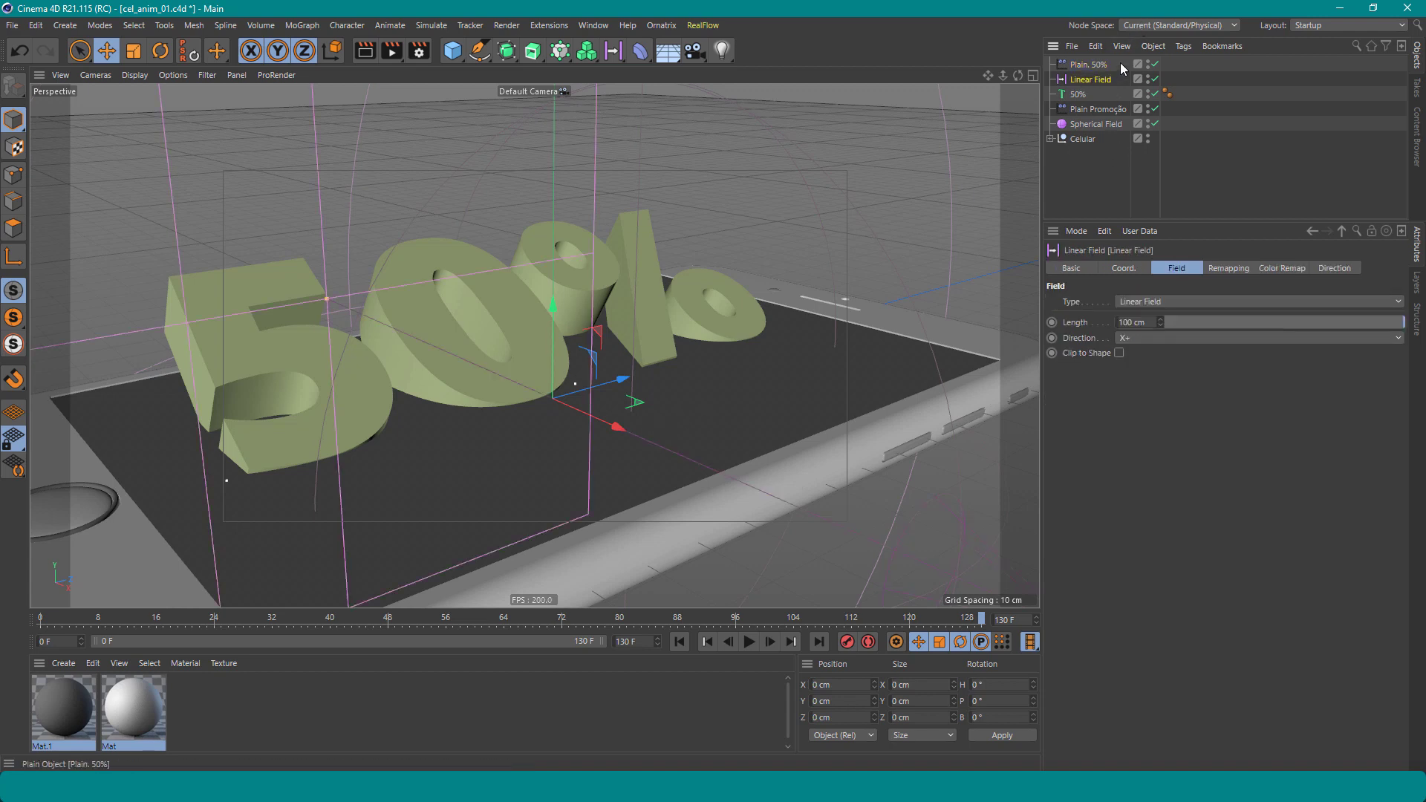
pyautogui.scroll(-5, 484, 386)
pyautogui.keyDown('alt'); pyautogui.moveTo(484, 386); pyautogui.dragTo(563, 435); pyautogui.keyUp('alt')
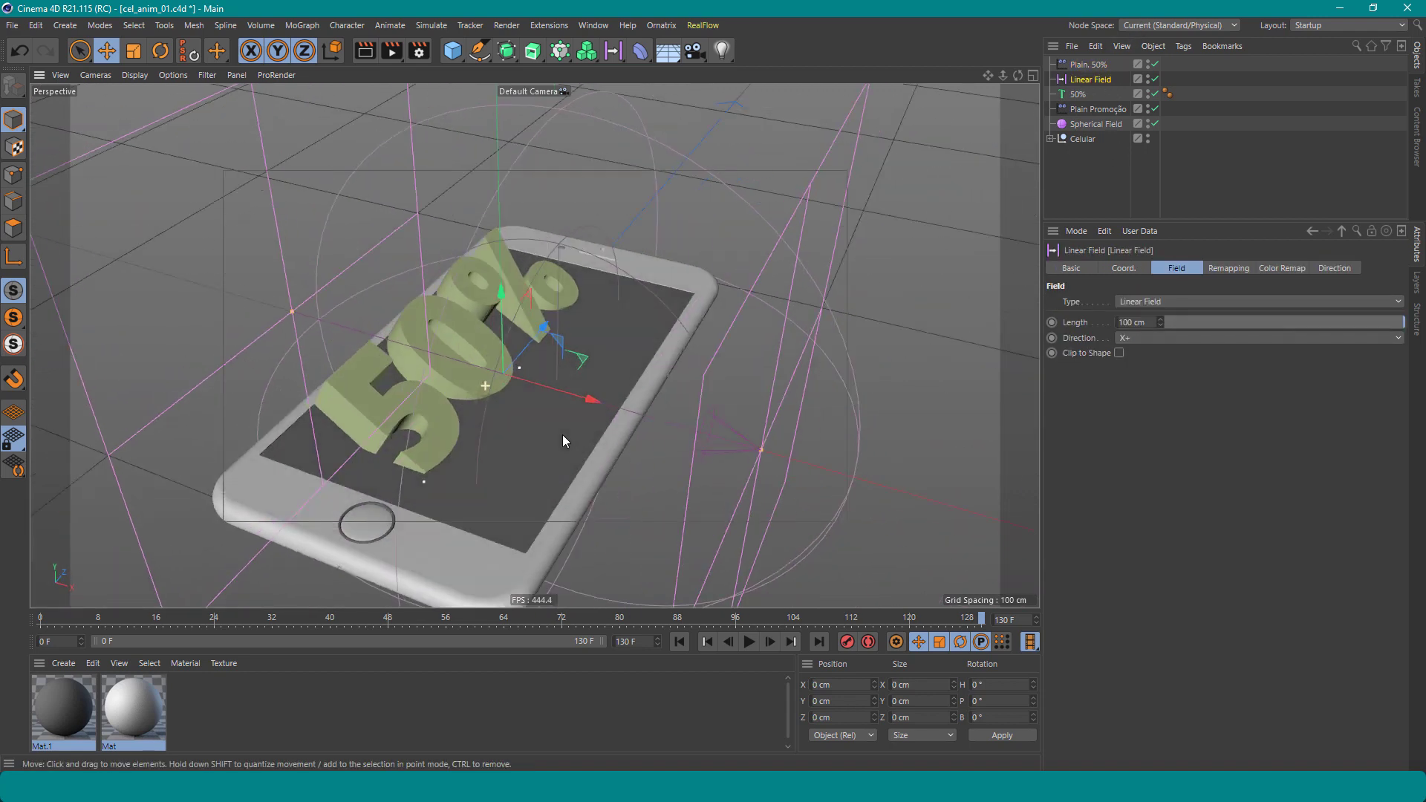
pyautogui.click(1148, 121)
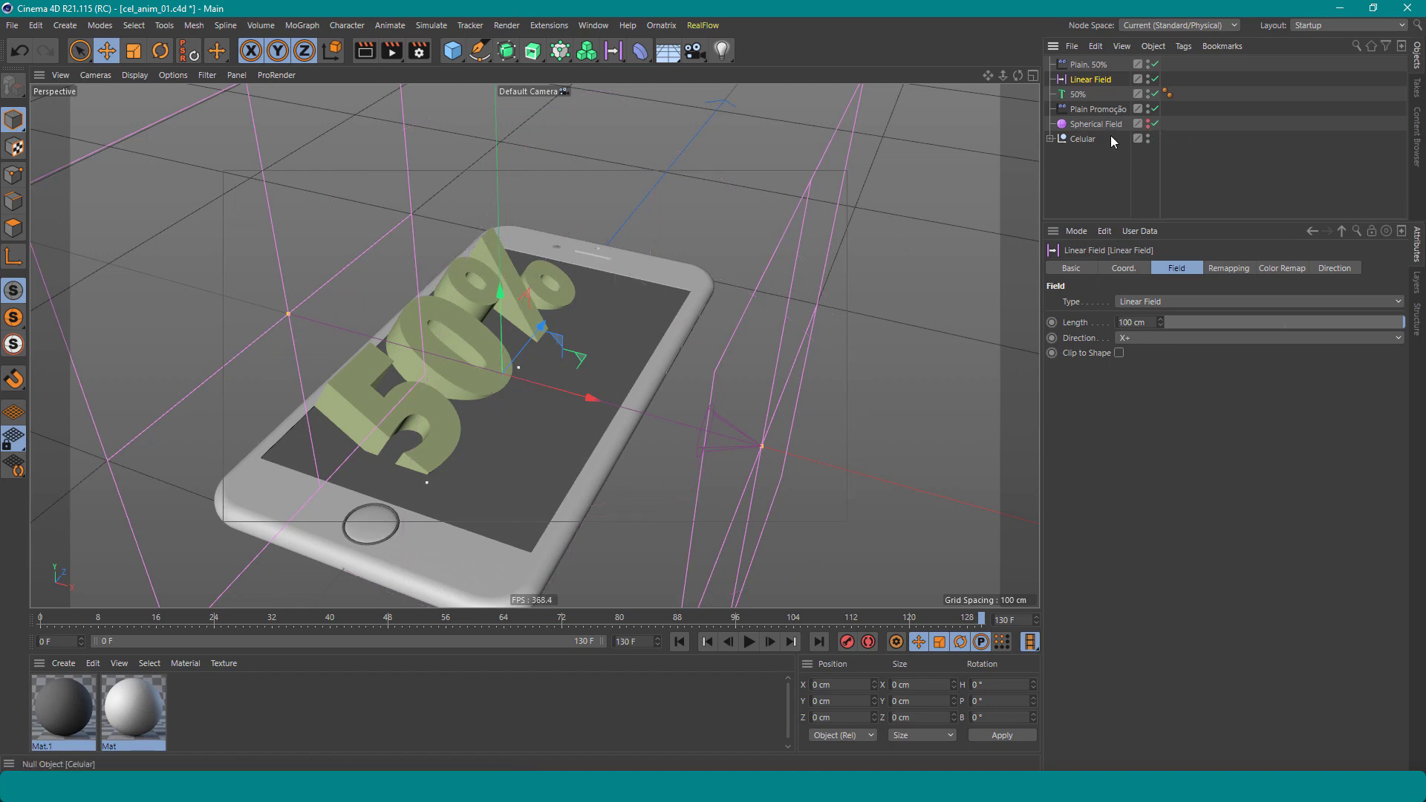
# Rotate the Linear Field -90° on heading and slide it to Z -8.296 cm
pyautogui.press('r')
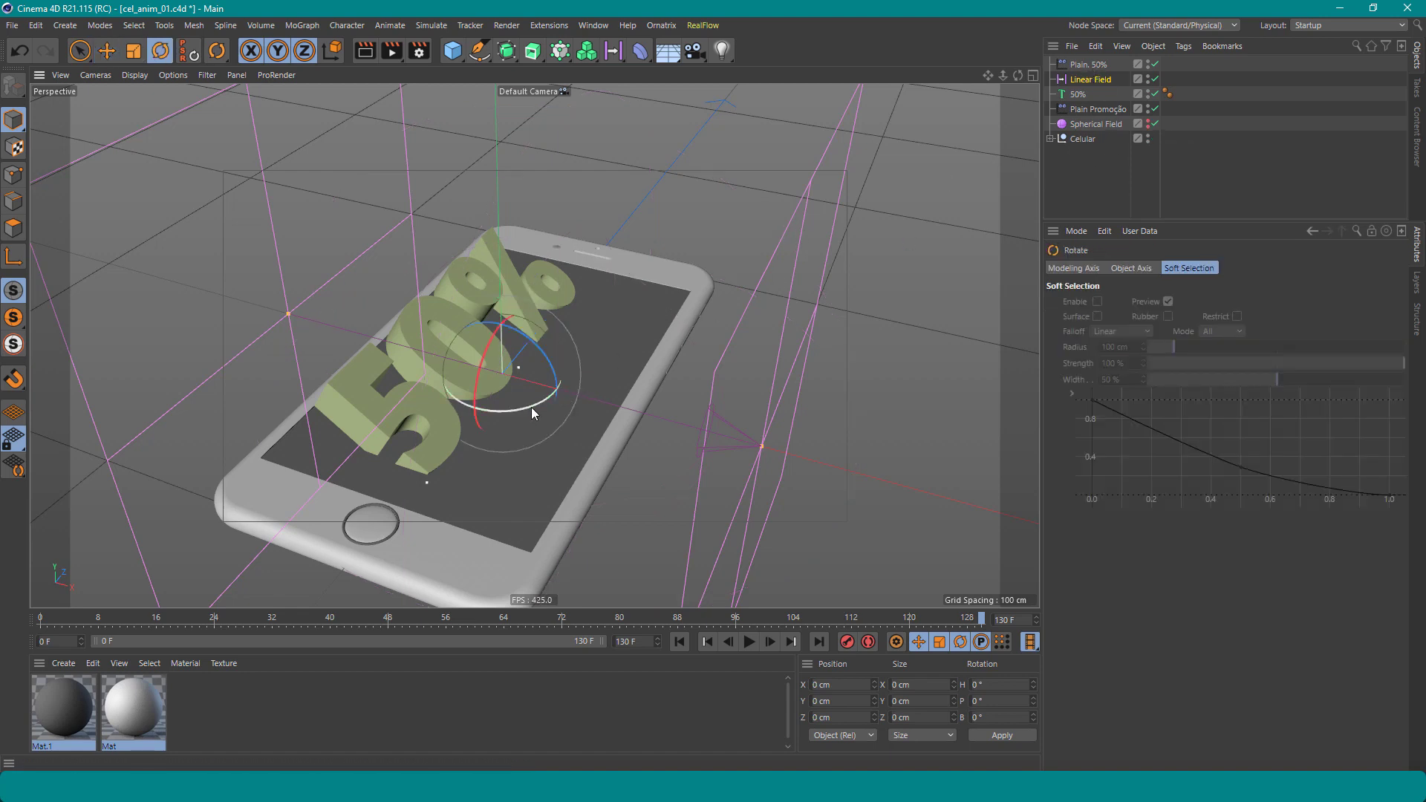
pyautogui.moveTo(532, 407)
pyautogui.mouseDown()
pyautogui.moveTo(339, 422)
pyautogui.moveTo(343, 352)
pyautogui.moveTo(523, 375)
pyautogui.mouseUp()
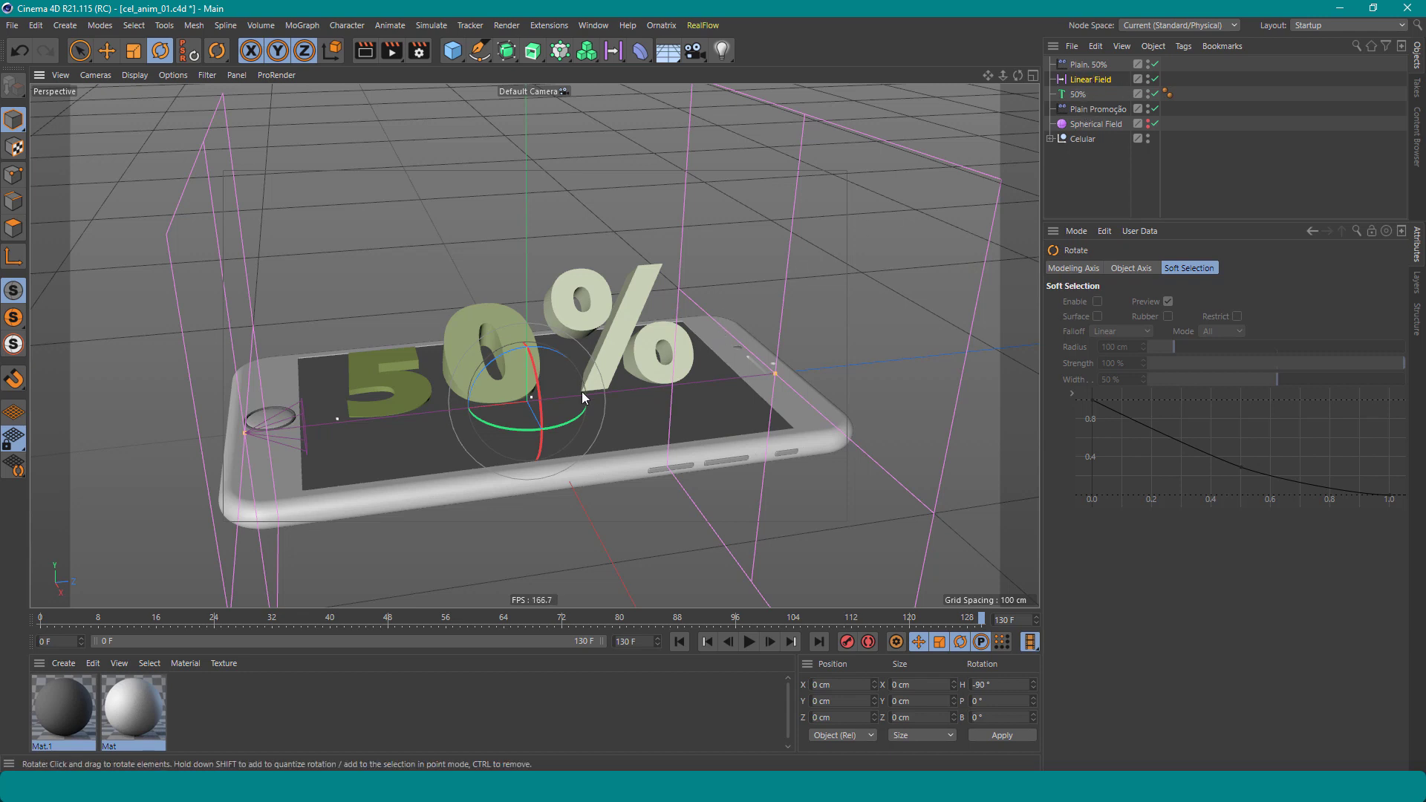
pyautogui.press('e')
pyautogui.moveTo(450, 408)
pyautogui.mouseDown()
pyautogui.moveTo(296, 435)
pyautogui.moveTo(367, 447)
pyautogui.mouseUp()
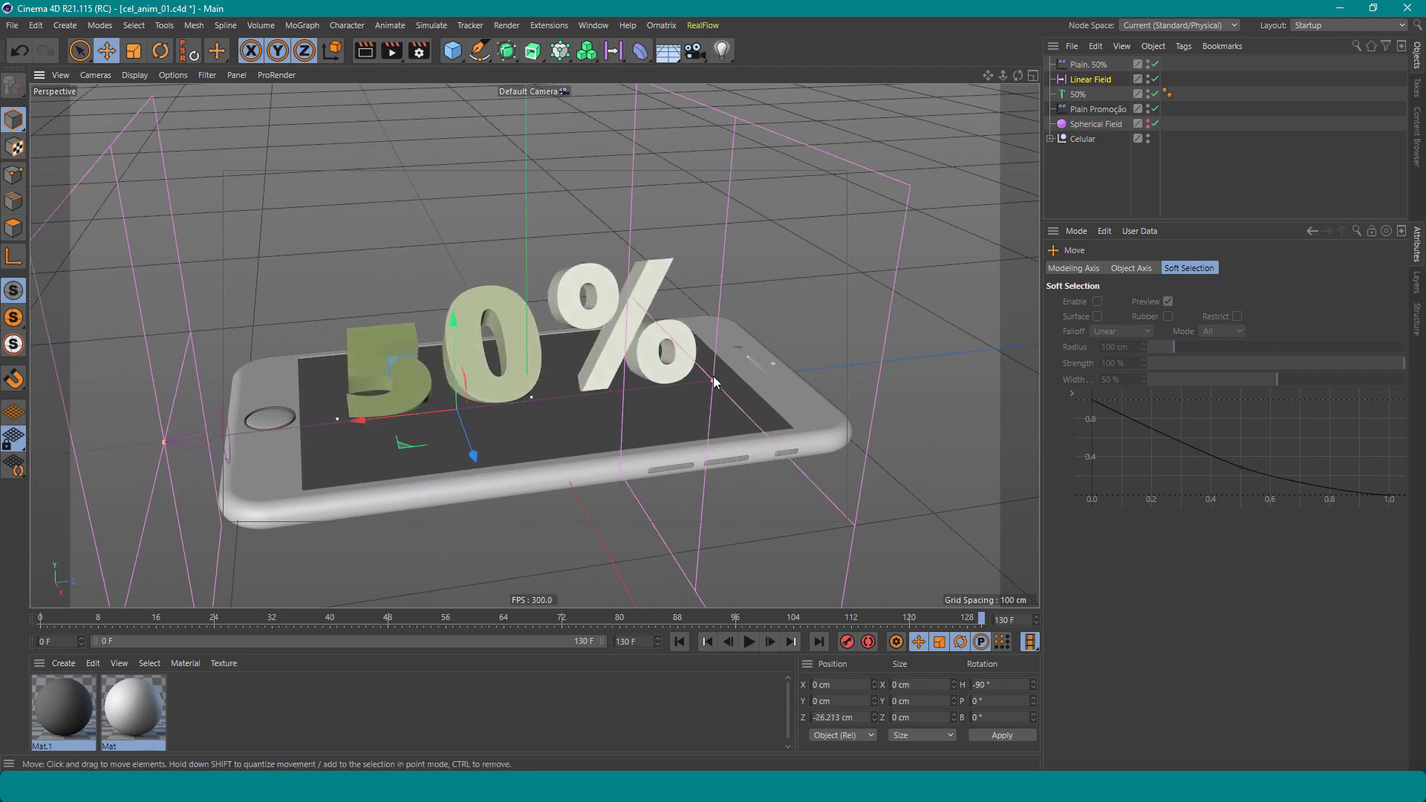
pyautogui.moveTo(713, 375)
pyautogui.mouseDown()
pyautogui.moveTo(441, 386)
pyautogui.moveTo(367, 426)
pyautogui.moveTo(214, 430)
pyautogui.moveTo(676, 434)
pyautogui.moveTo(140, 443)
pyautogui.moveTo(718, 435)
pyautogui.moveTo(210, 474)
pyautogui.moveTo(760, 471)
pyautogui.moveTo(95, 477)
pyautogui.moveTo(738, 420)
pyautogui.moveTo(229, 427)
pyautogui.moveTo(474, 421)
pyautogui.mouseUp()
# Invert the Linear Field's remapping
pyautogui.click(1097, 80)
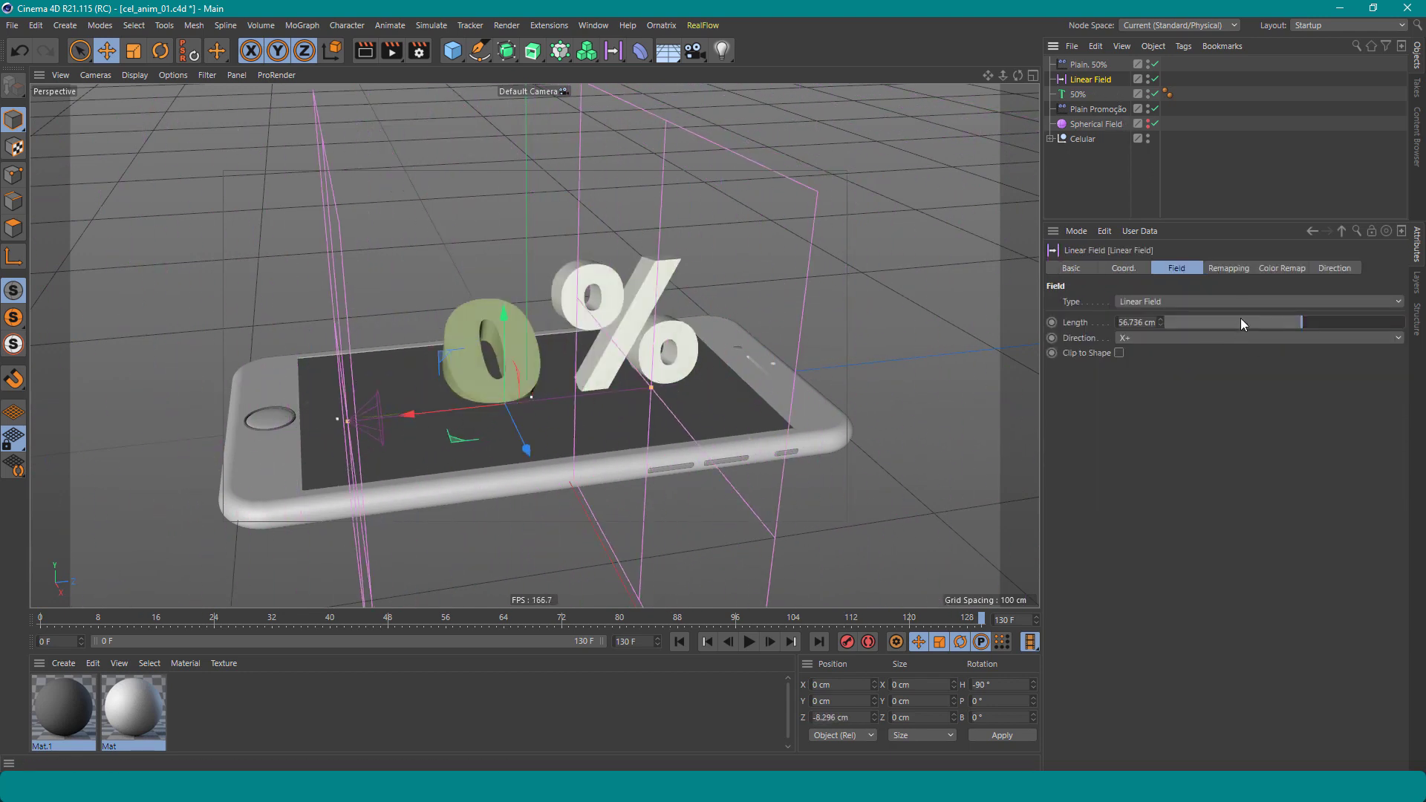
pyautogui.click(1224, 269)
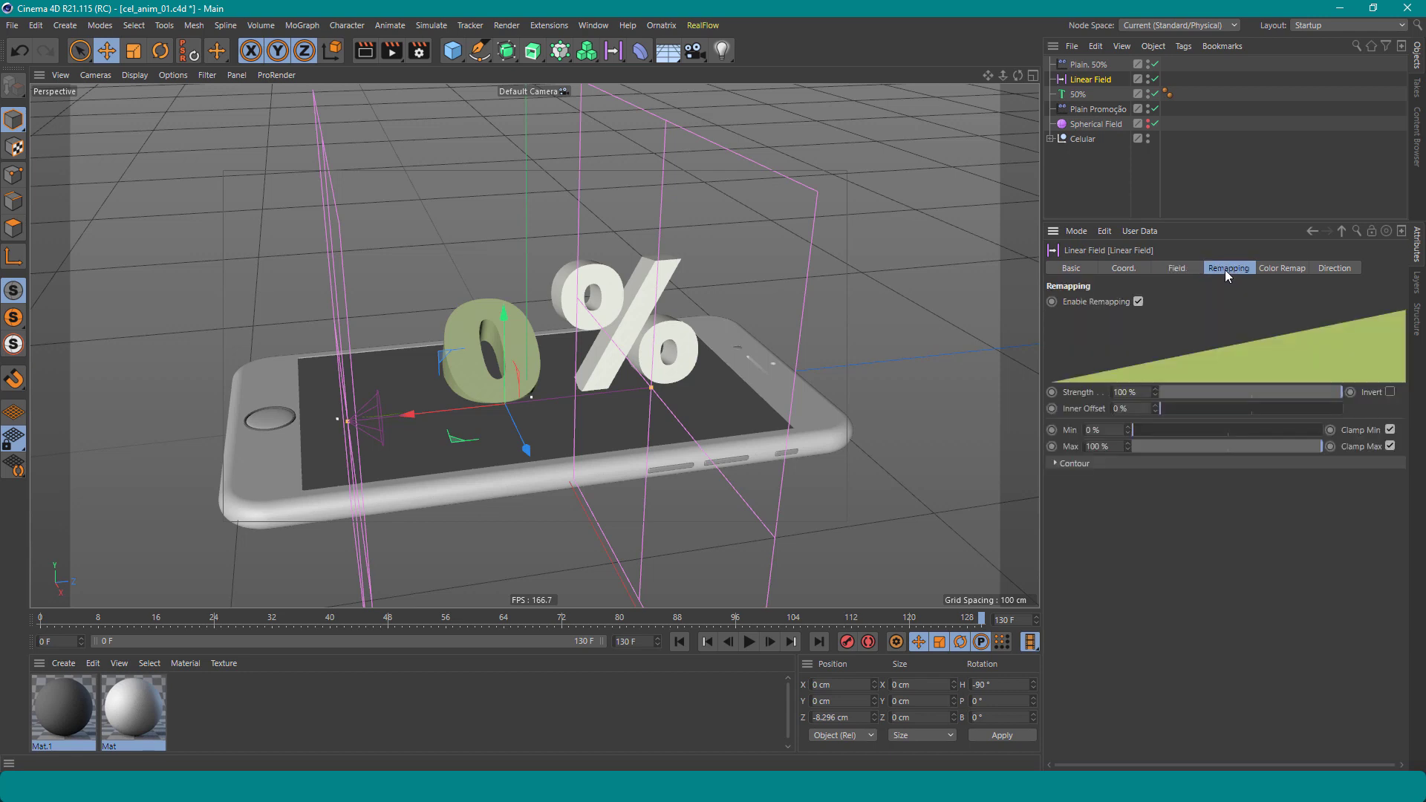
pyautogui.click(1389, 392)
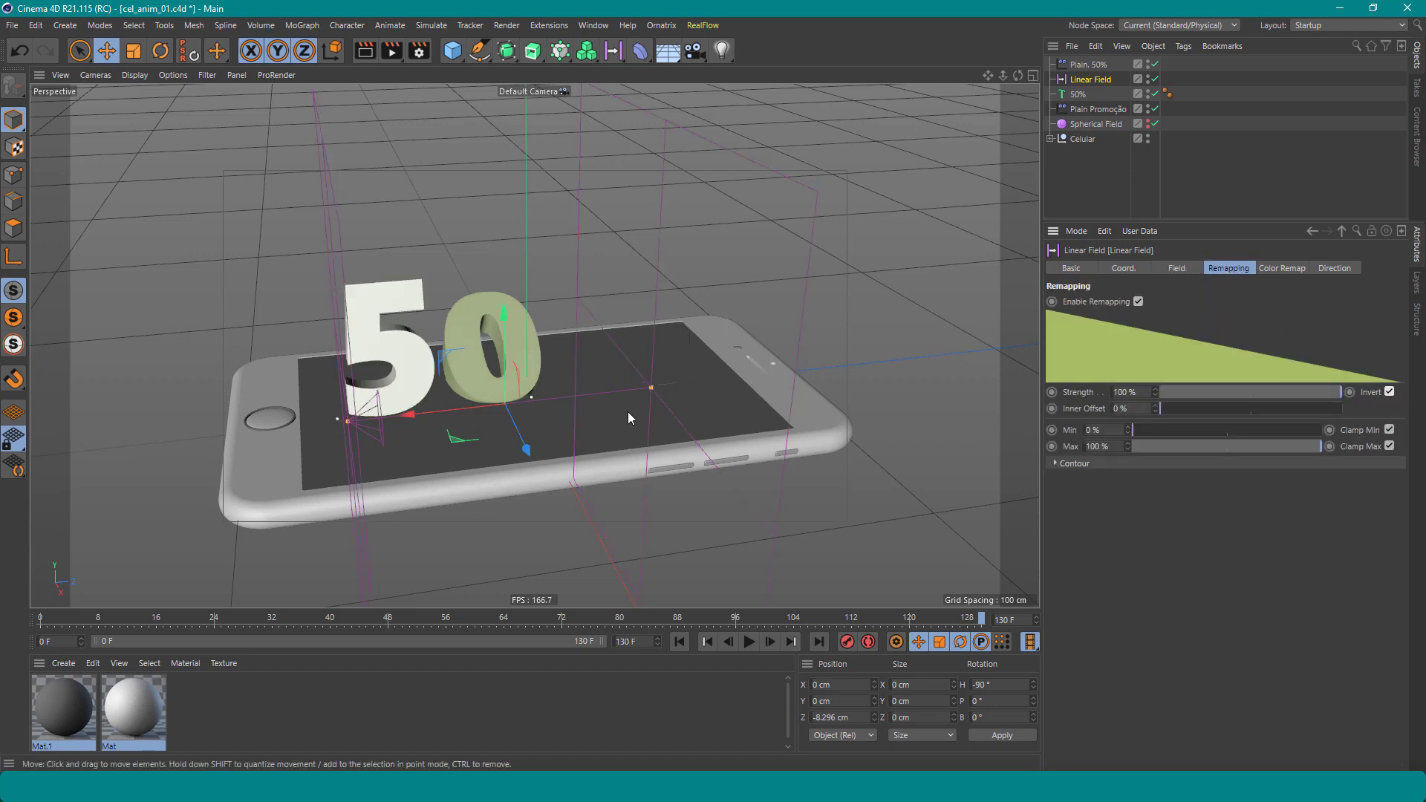
pyautogui.moveTo(414, 408)
pyautogui.mouseDown()
pyautogui.moveTo(234, 452)
pyautogui.moveTo(670, 452)
pyautogui.moveTo(563, 477)
pyautogui.moveTo(177, 488)
pyautogui.moveTo(772, 461)
pyautogui.moveTo(144, 497)
pyautogui.moveTo(313, 479)
pyautogui.mouseUp()
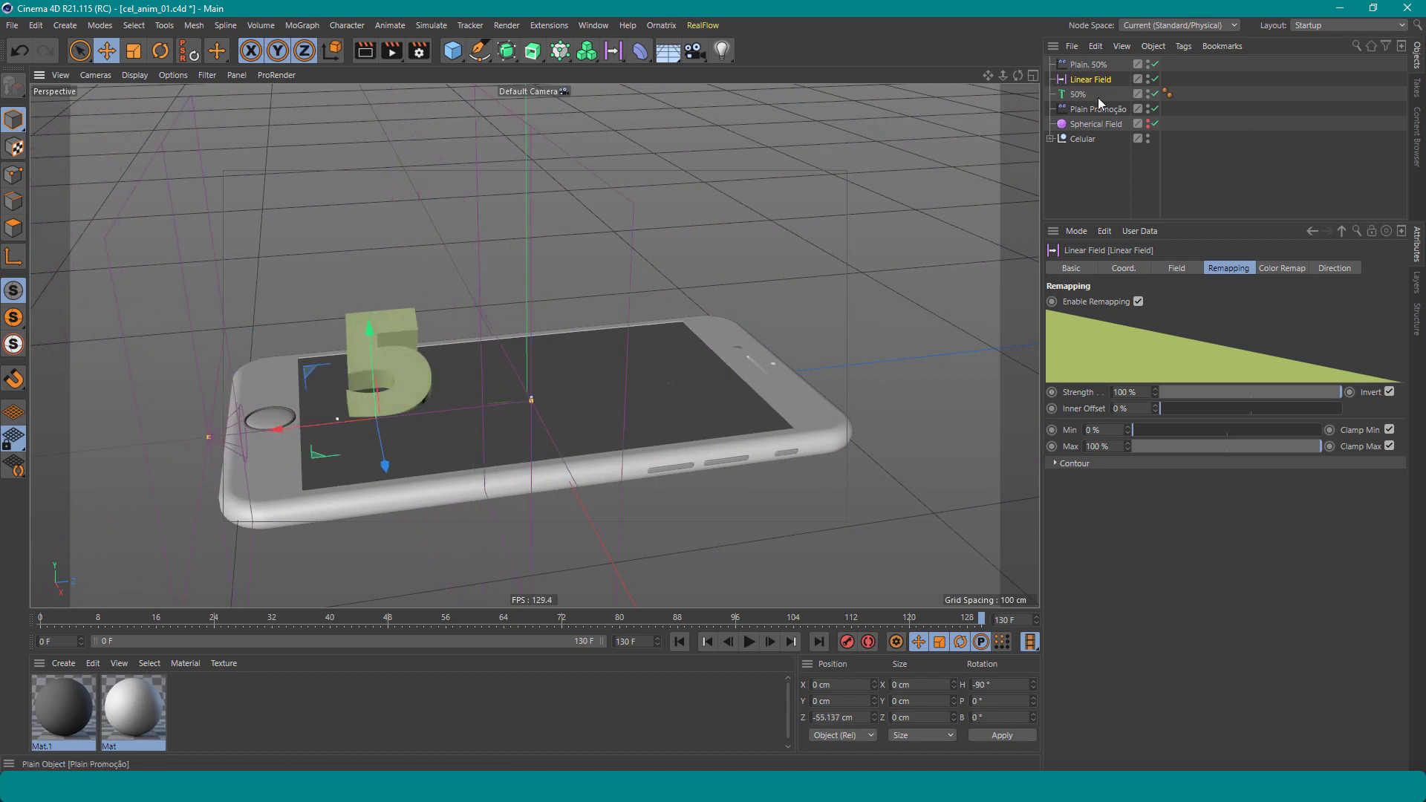
# Set Plain. 50% P.Y to -20 cm and slide the Linear Field to Z -74.519 cm
pyautogui.click(1086, 65)
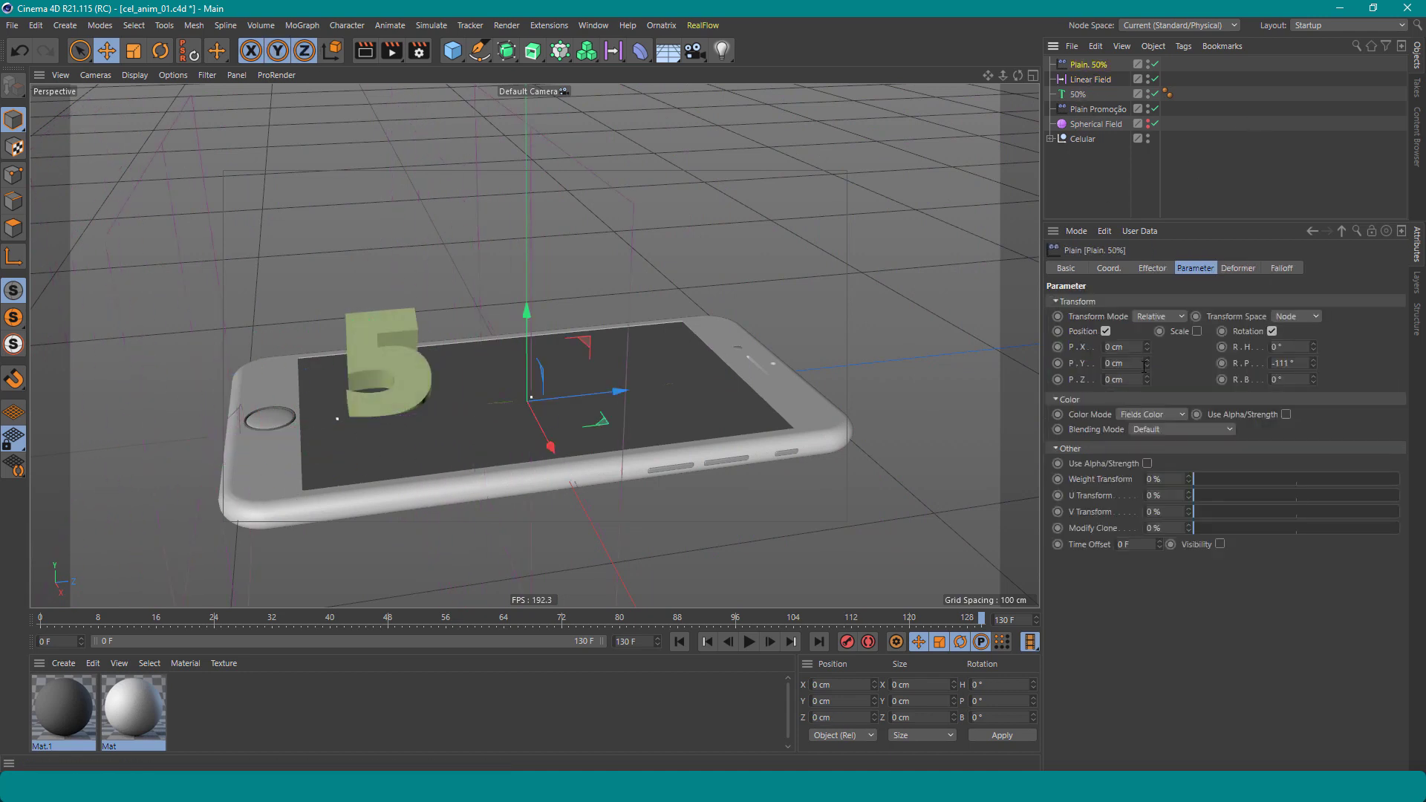
pyautogui.moveTo(1143, 366)
pyautogui.mouseDown()
pyautogui.moveTo(1144, 380)
pyautogui.moveTo(1147, 365)
pyautogui.mouseUp()
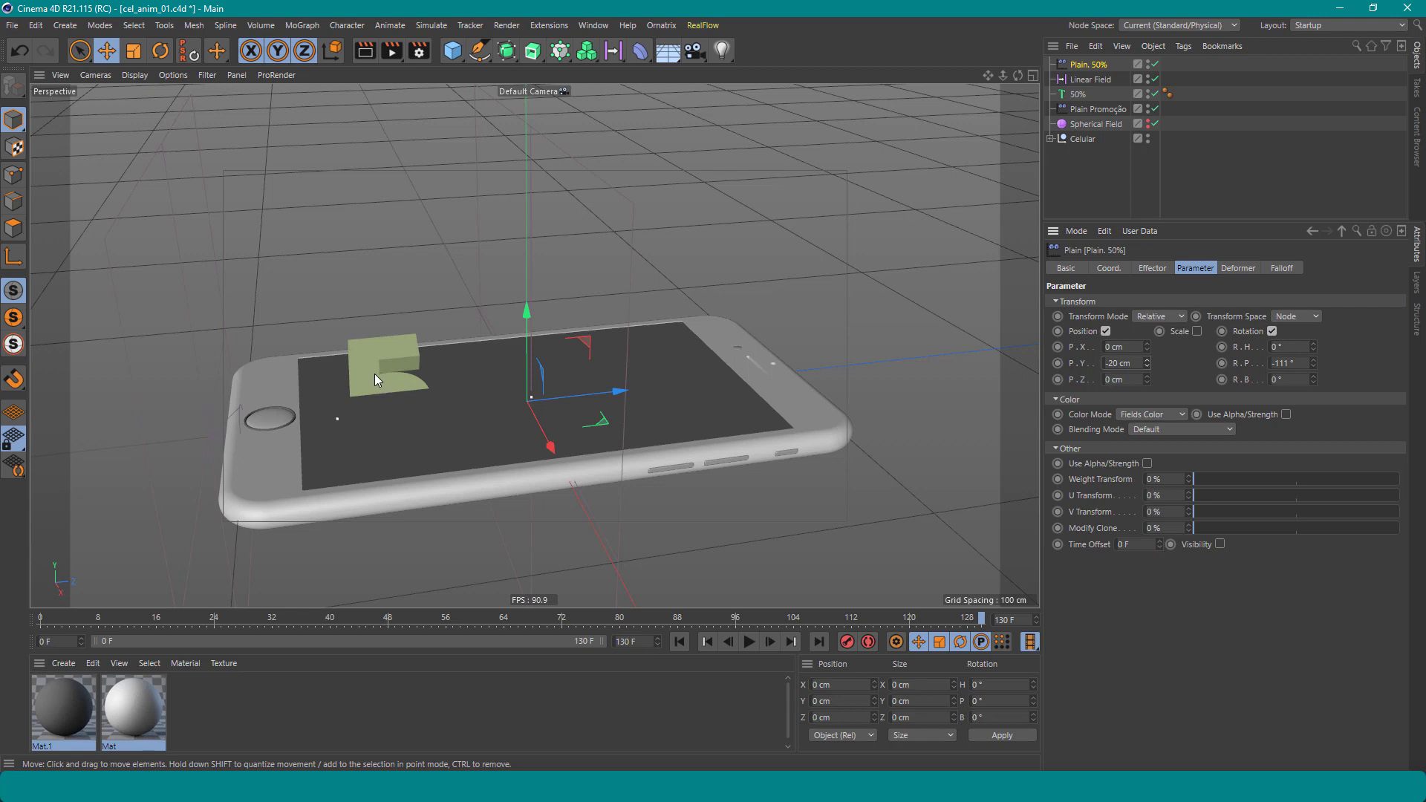
pyautogui.click(528, 350)
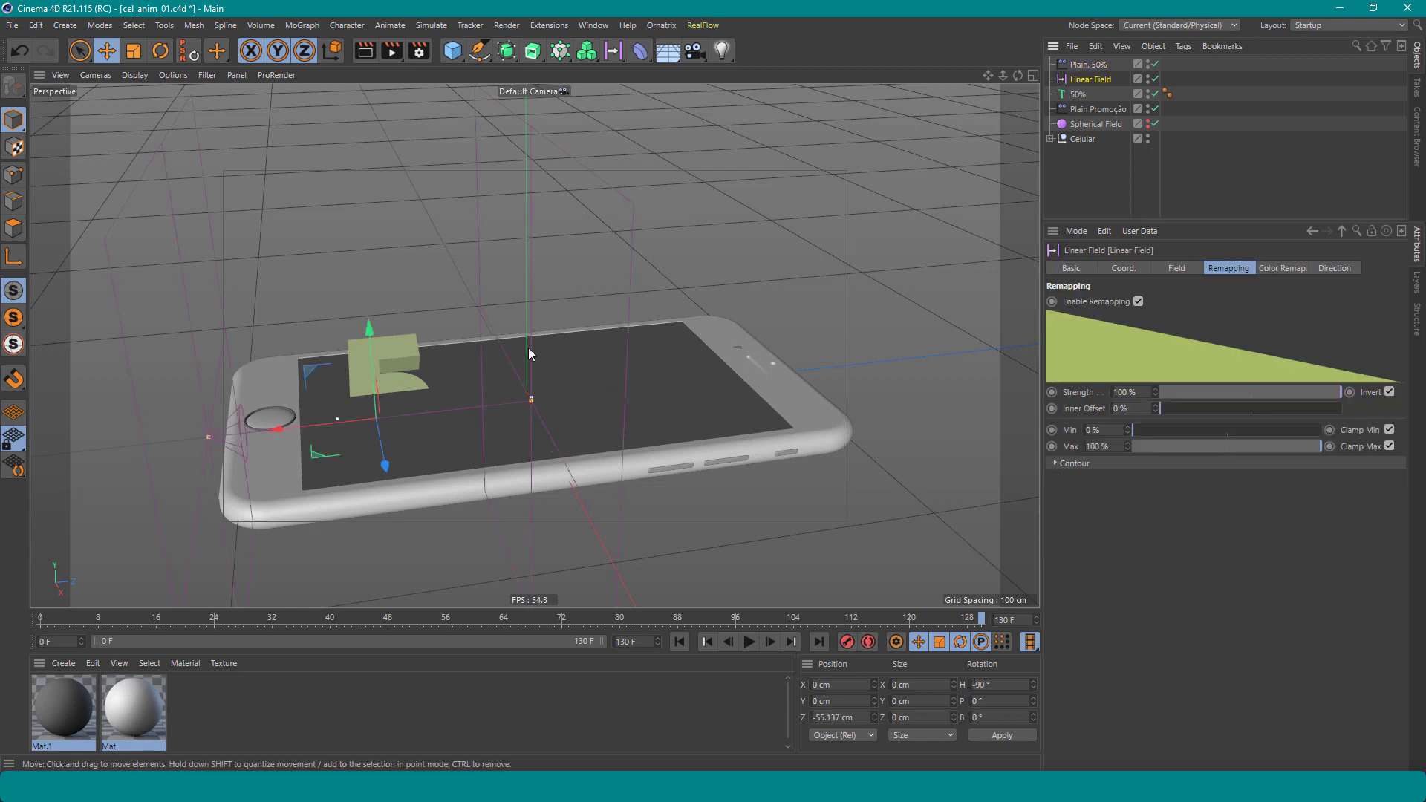
pyautogui.moveTo(318, 413)
pyautogui.mouseDown()
pyautogui.moveTo(243, 428)
pyautogui.moveTo(754, 426)
pyautogui.moveTo(373, 426)
pyautogui.moveTo(698, 418)
pyautogui.moveTo(357, 409)
pyautogui.moveTo(768, 383)
pyautogui.moveTo(297, 416)
pyautogui.mouseUp()
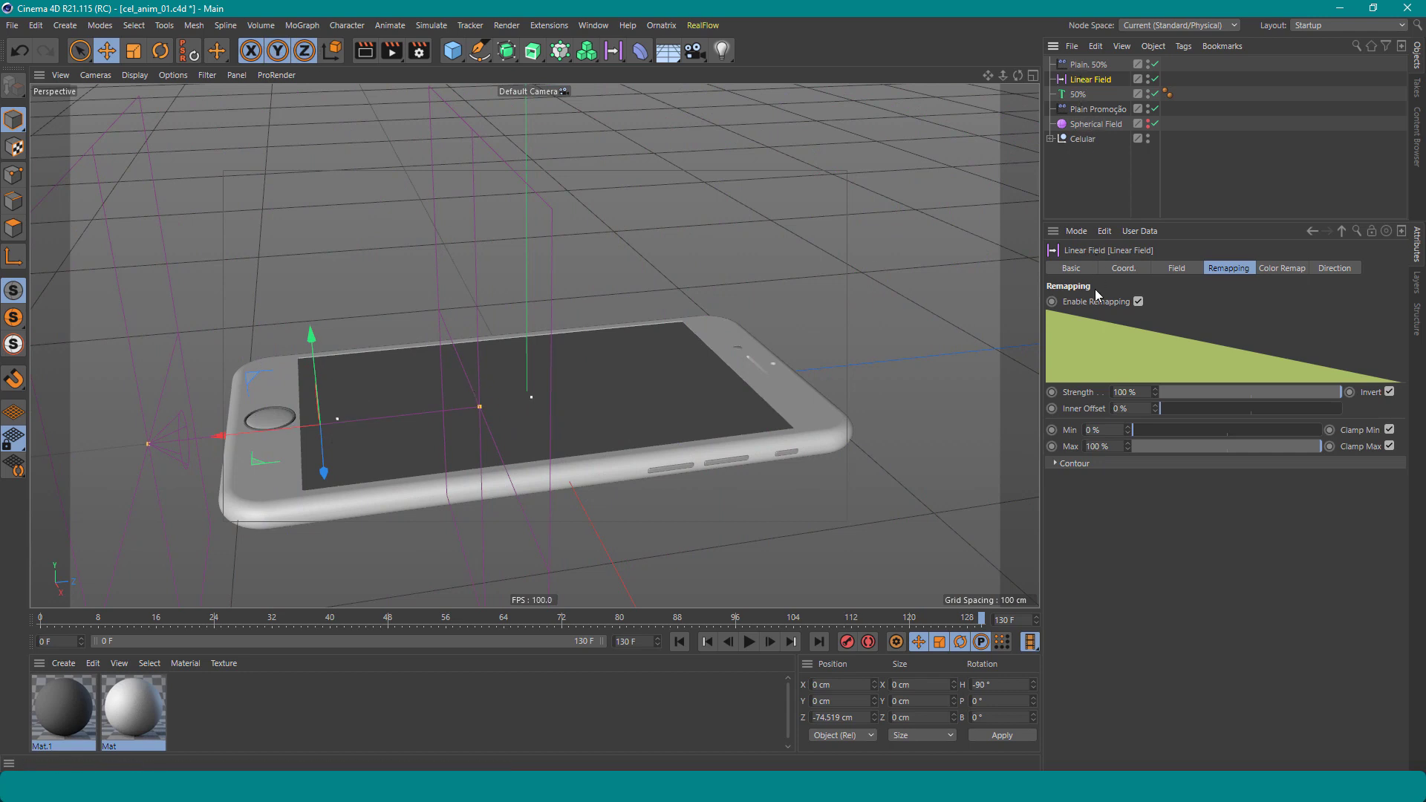
# Set a keyframe on the Linear Field's P.Z at -74.519 cm and select it on the timeline
pyautogui.click(1124, 269)
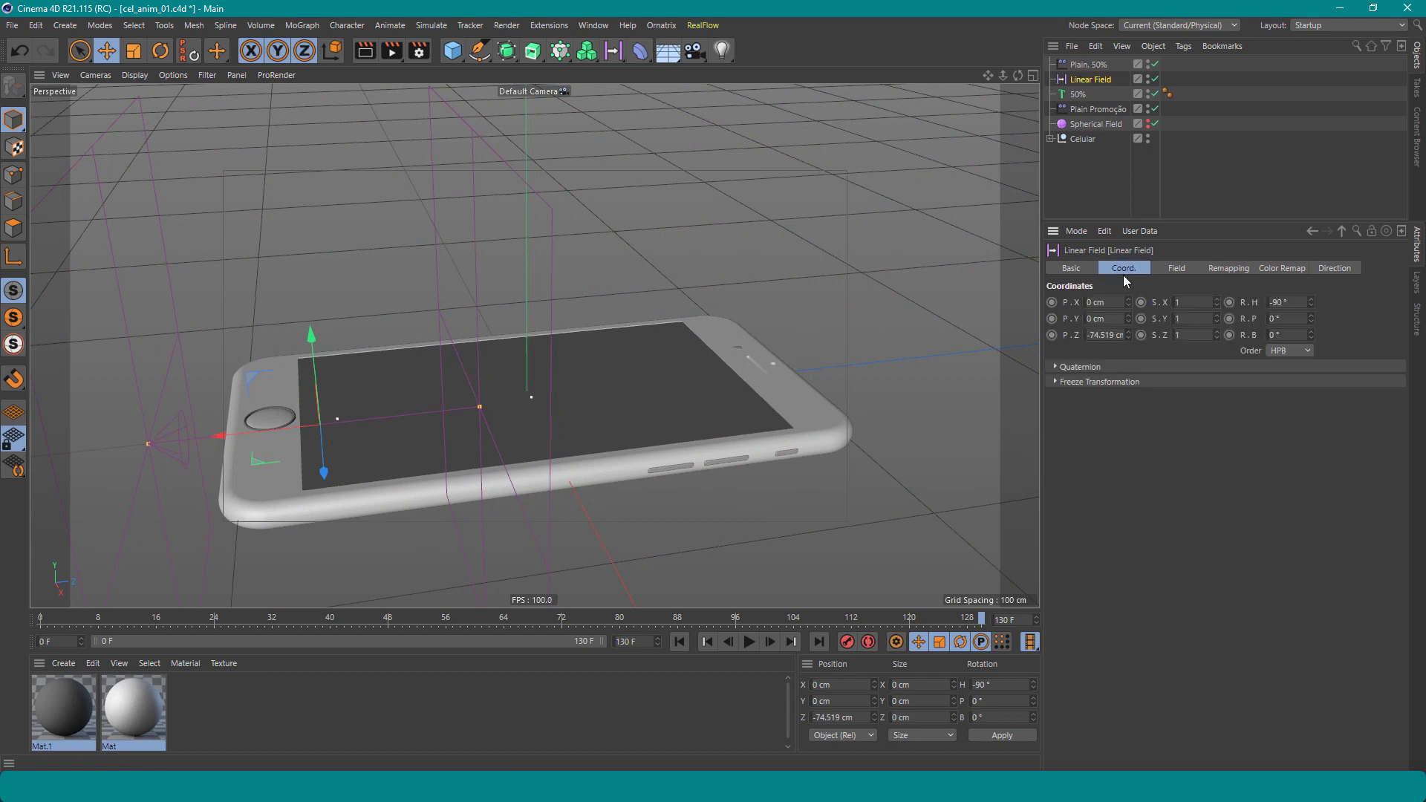
pyautogui.click(1051, 335)
pyautogui.click(921, 627)
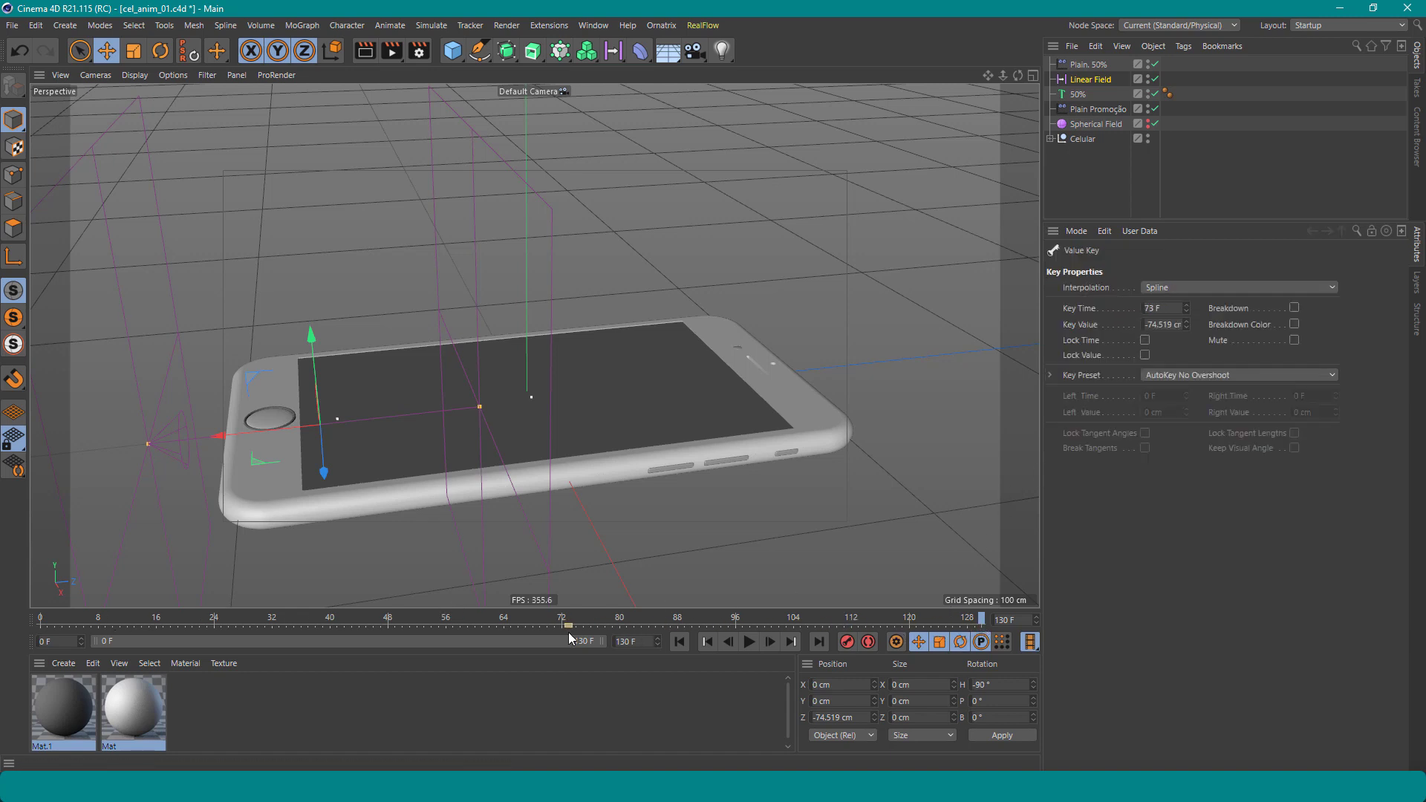
# Scrub the timeline from frame 67 to 105 to preview the hidden 50% text
pyautogui.click(528, 626)
pyautogui.moveTo(545, 626); pyautogui.dragTo(627, 629)
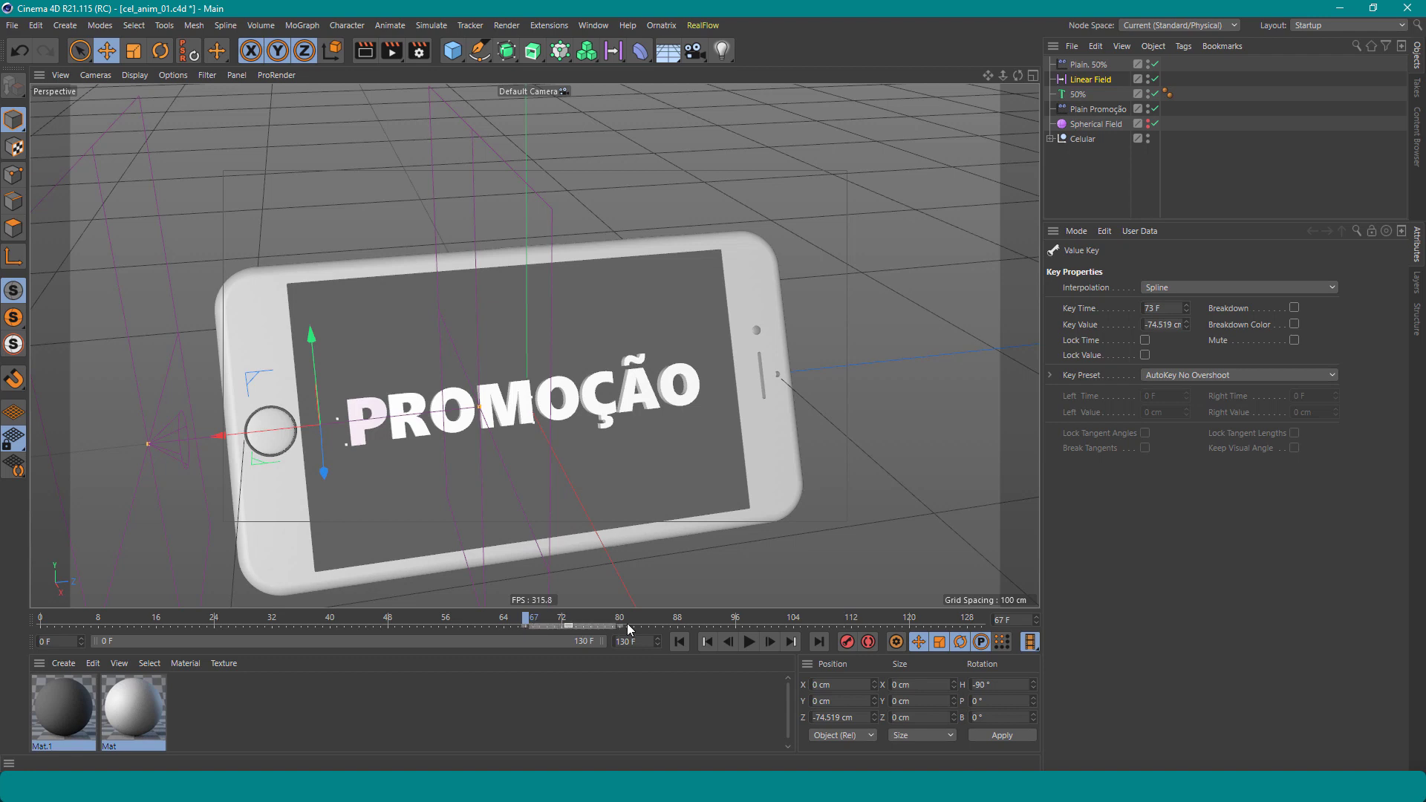
pyautogui.moveTo(539, 619); pyautogui.dragTo(737, 622)
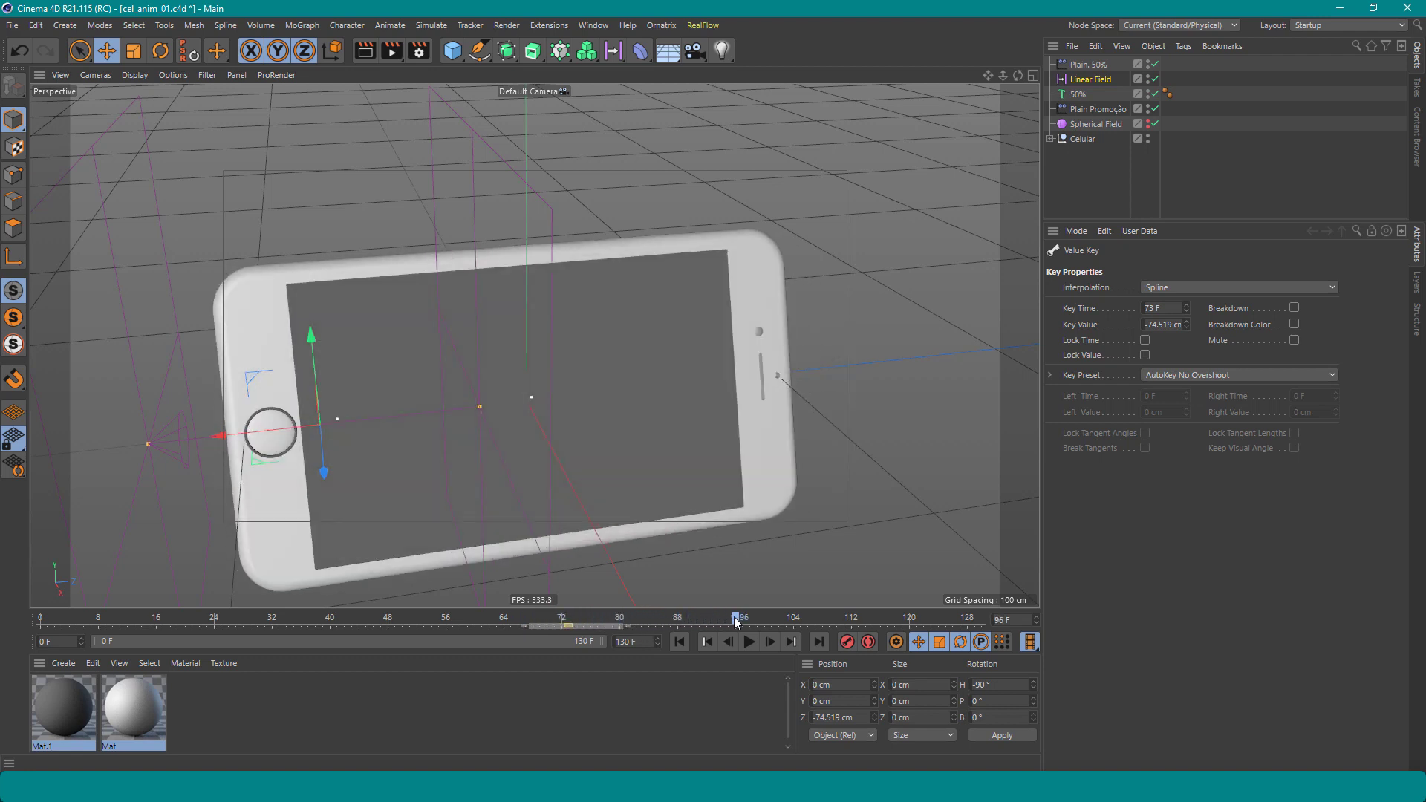
pyautogui.click(569, 626)
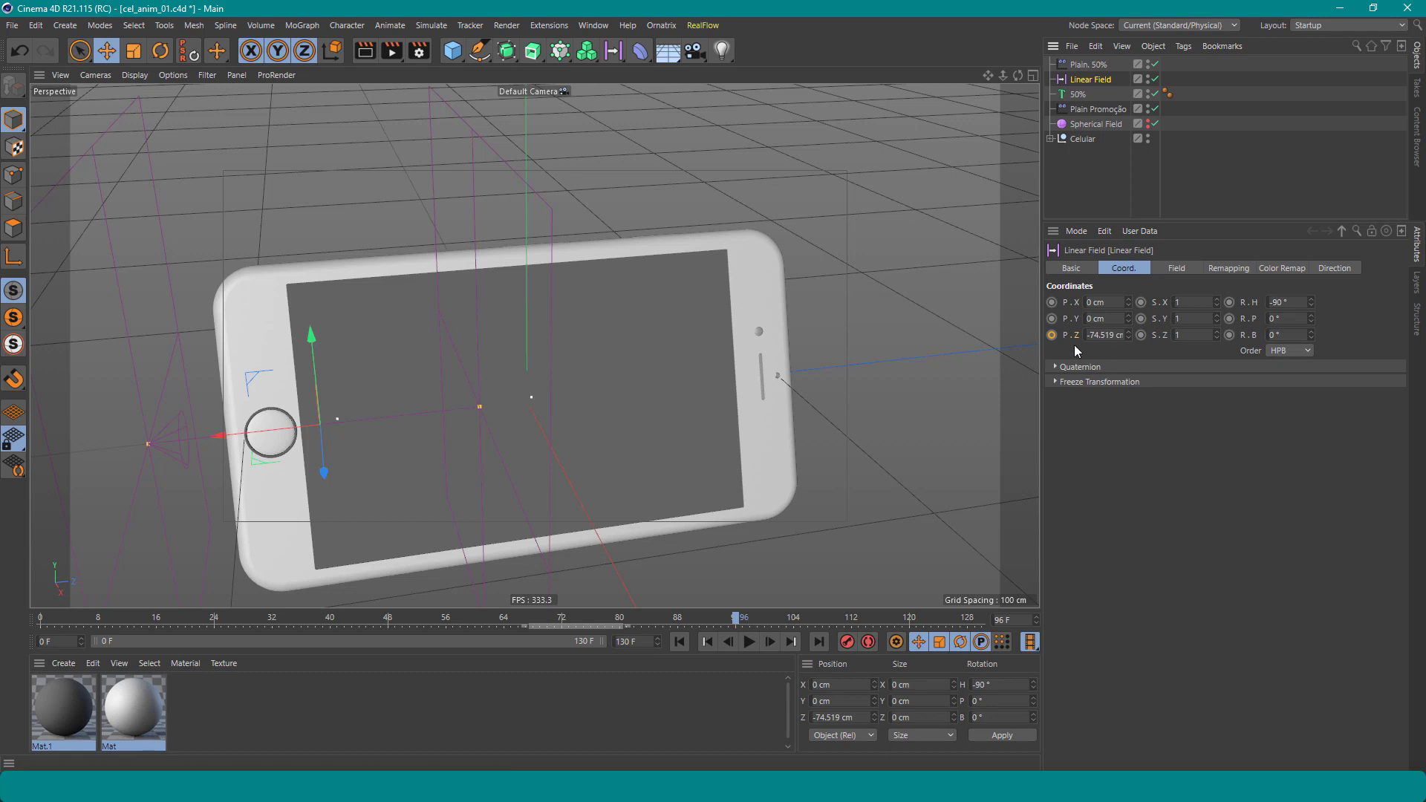
pyautogui.moveTo(686, 622); pyautogui.dragTo(728, 619)
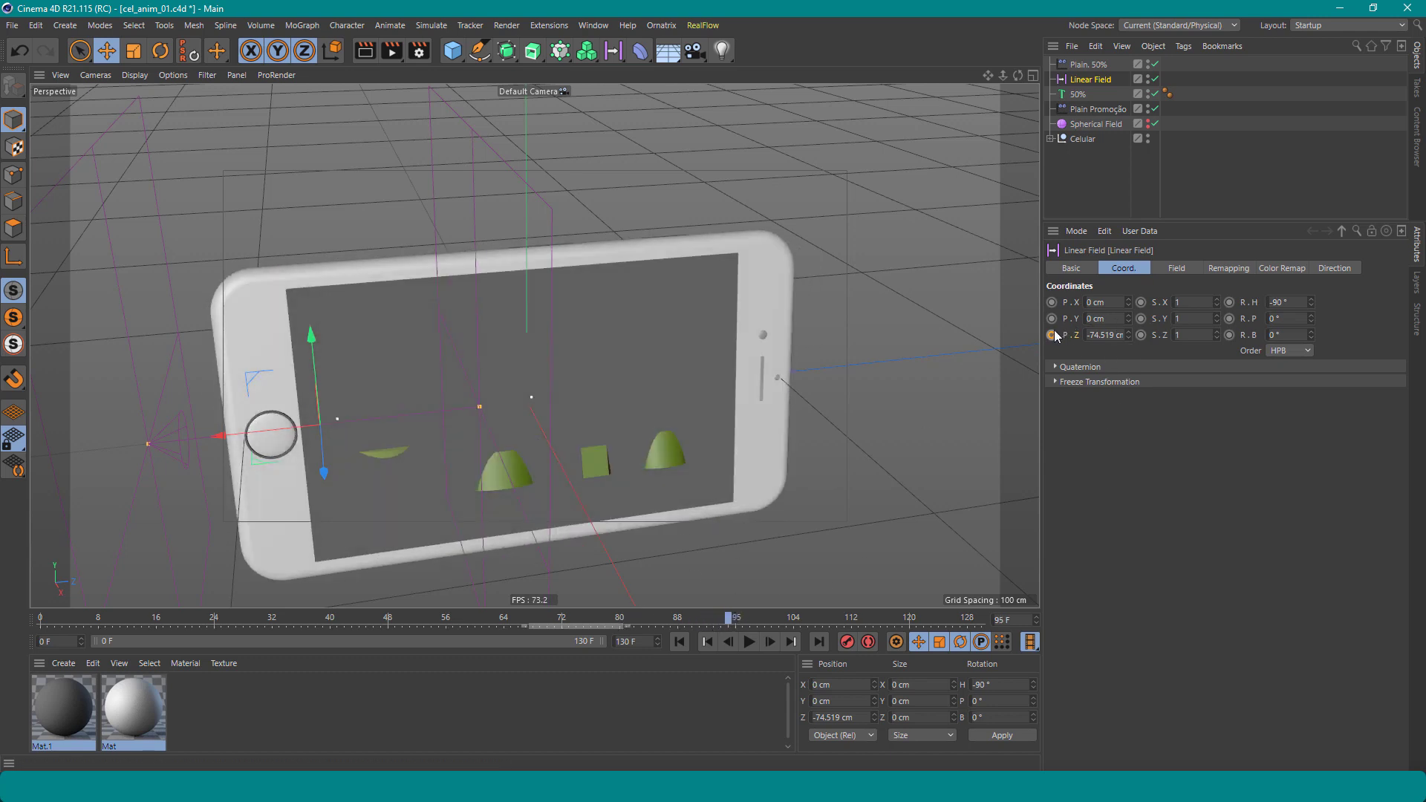
pyautogui.moveTo(726, 622); pyautogui.dragTo(824, 631)
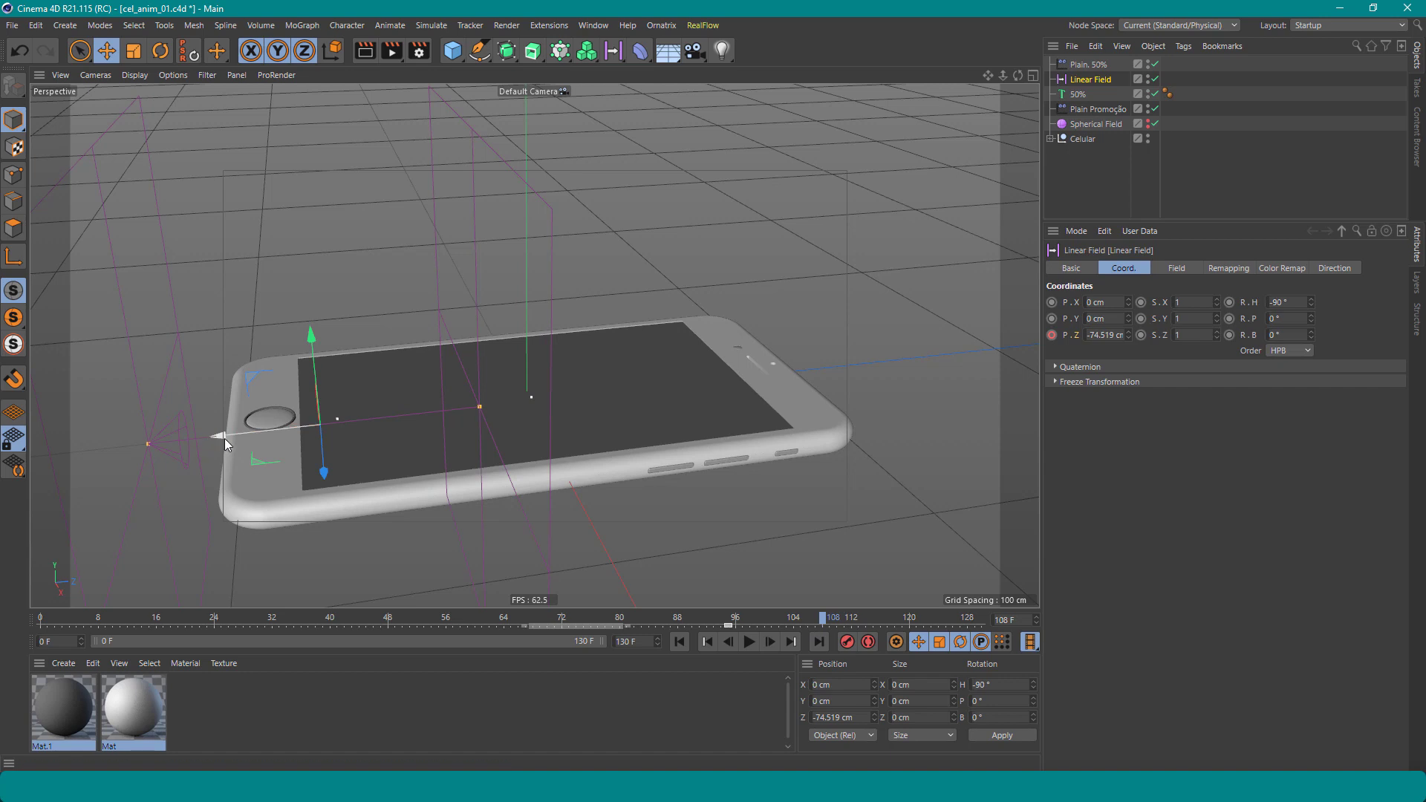
# Move the Linear Field to Z 117.106 cm, then adjust its extent and origin
pyautogui.moveTo(225, 439); pyautogui.dragTo(735, 427)
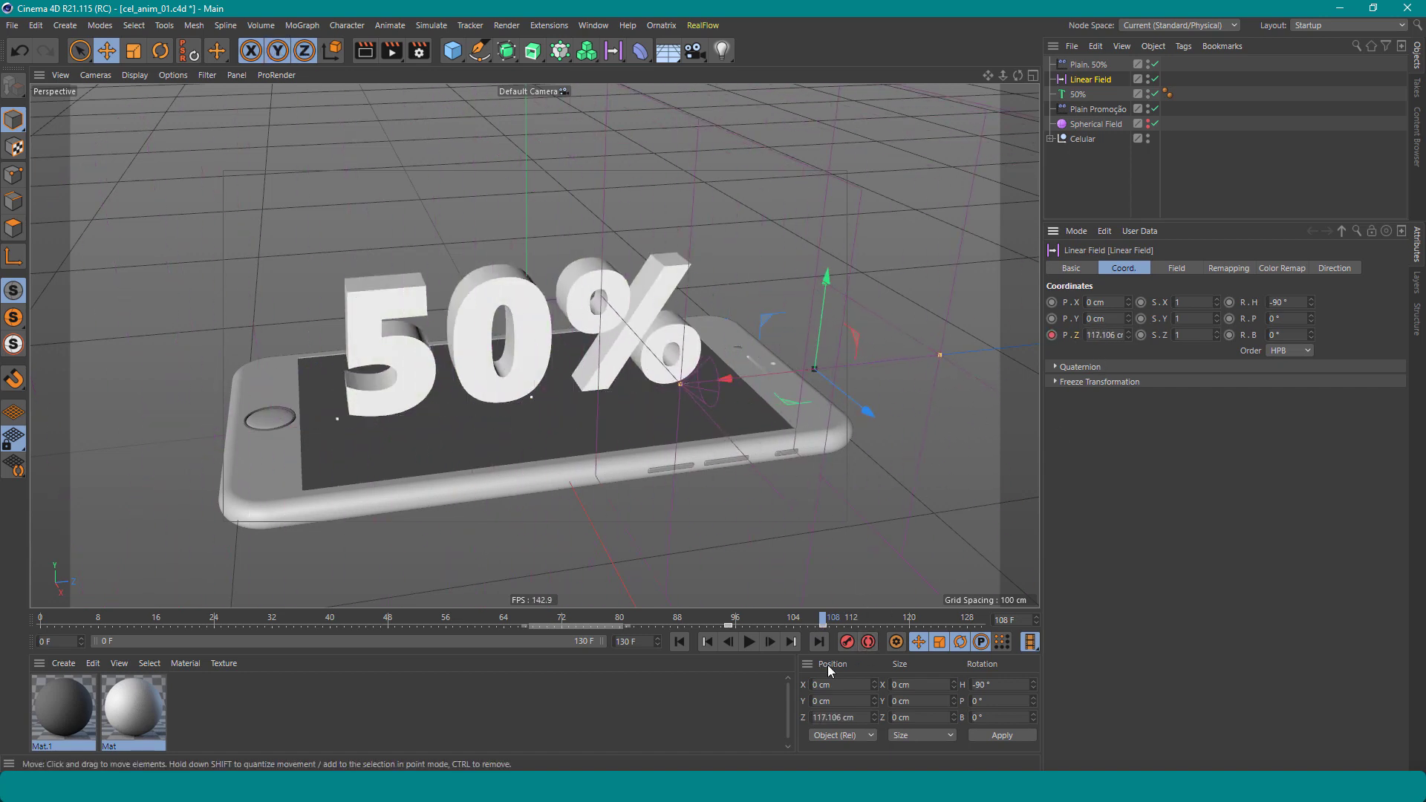
pyautogui.moveTo(822, 621)
pyautogui.mouseDown()
pyautogui.moveTo(676, 624)
pyautogui.moveTo(867, 632)
pyautogui.mouseUp()
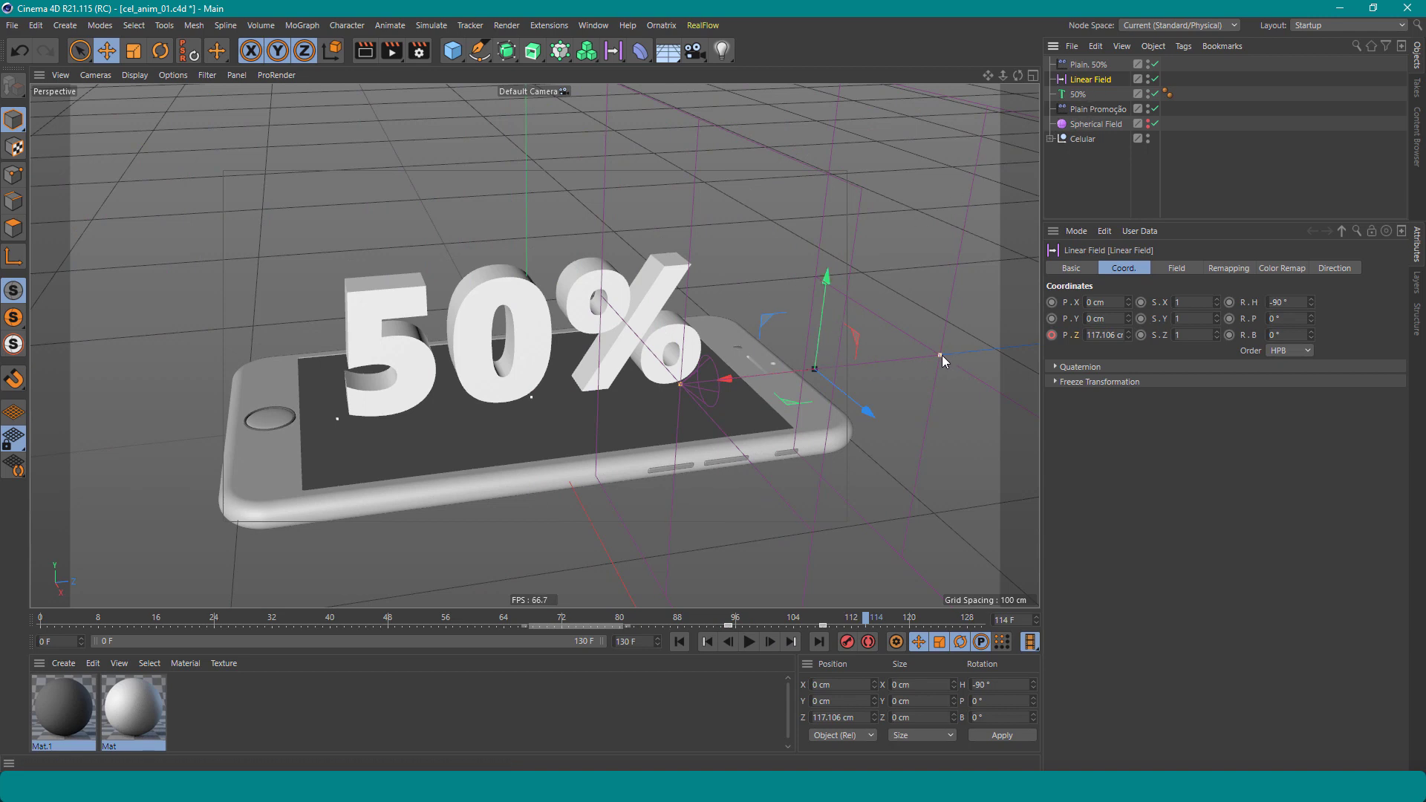
pyautogui.moveTo(942, 355)
pyautogui.mouseDown()
pyautogui.moveTo(1015, 346)
pyautogui.moveTo(998, 349)
pyautogui.mouseUp()
pyautogui.moveTo(612, 394); pyautogui.dragTo(621, 394)
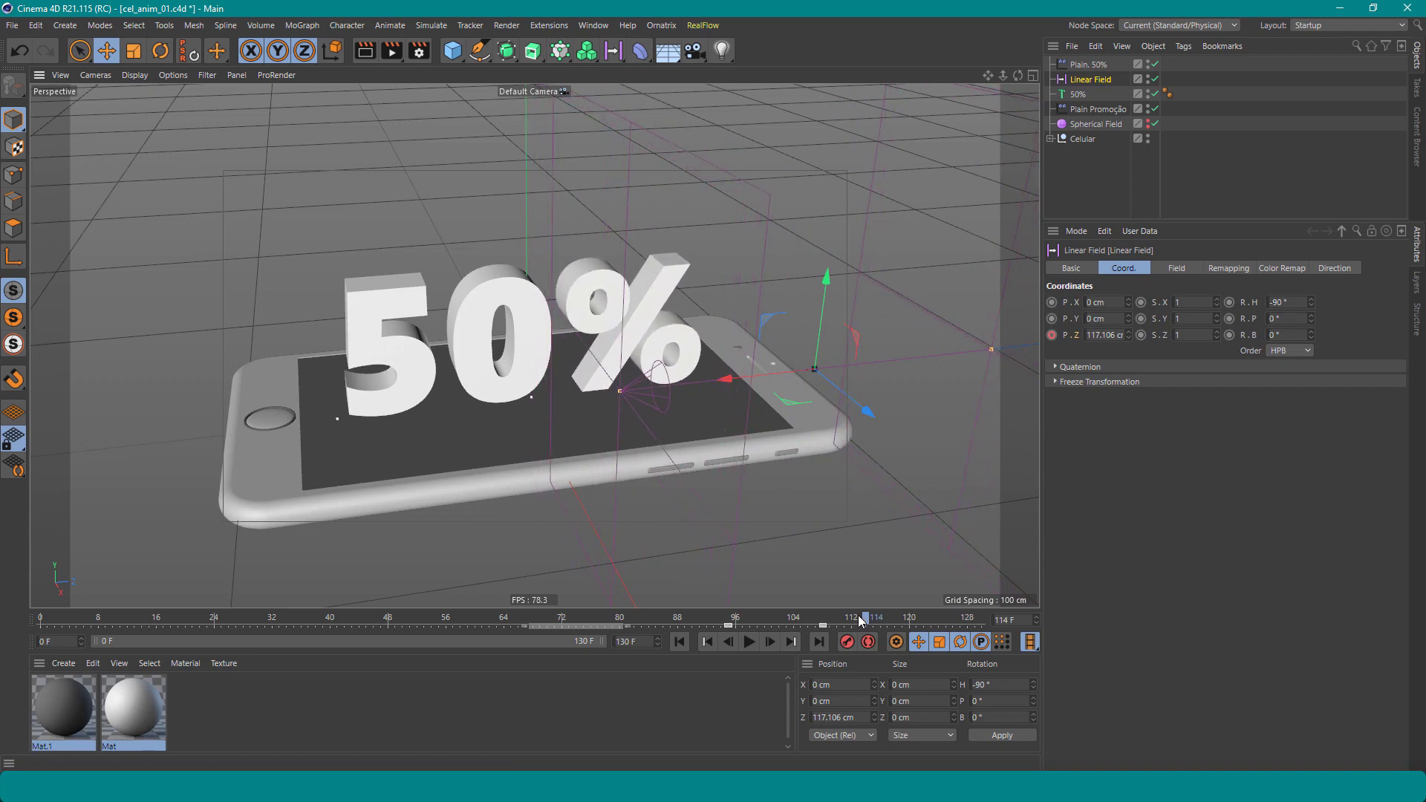
# Preview the reveal at frame 93 and deselect the Linear Field
pyautogui.moveTo(860, 616)
pyautogui.mouseDown()
pyautogui.moveTo(724, 616)
pyautogui.moveTo(876, 599)
pyautogui.mouseUp()
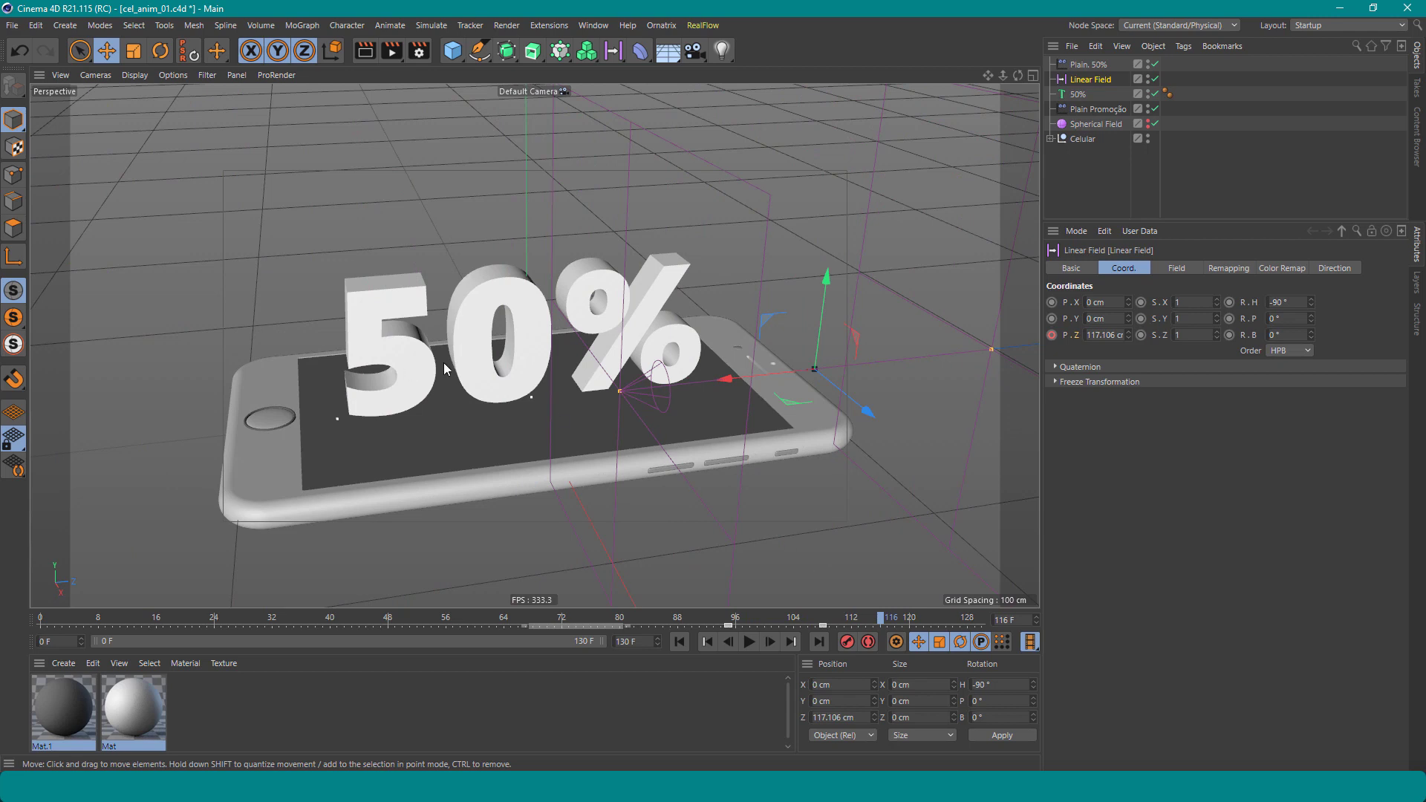
pyautogui.keyDown('alt'); pyautogui.moveTo(445, 369); pyautogui.dragTo(852, 526); pyautogui.keyUp('alt')
pyautogui.click(852, 526)
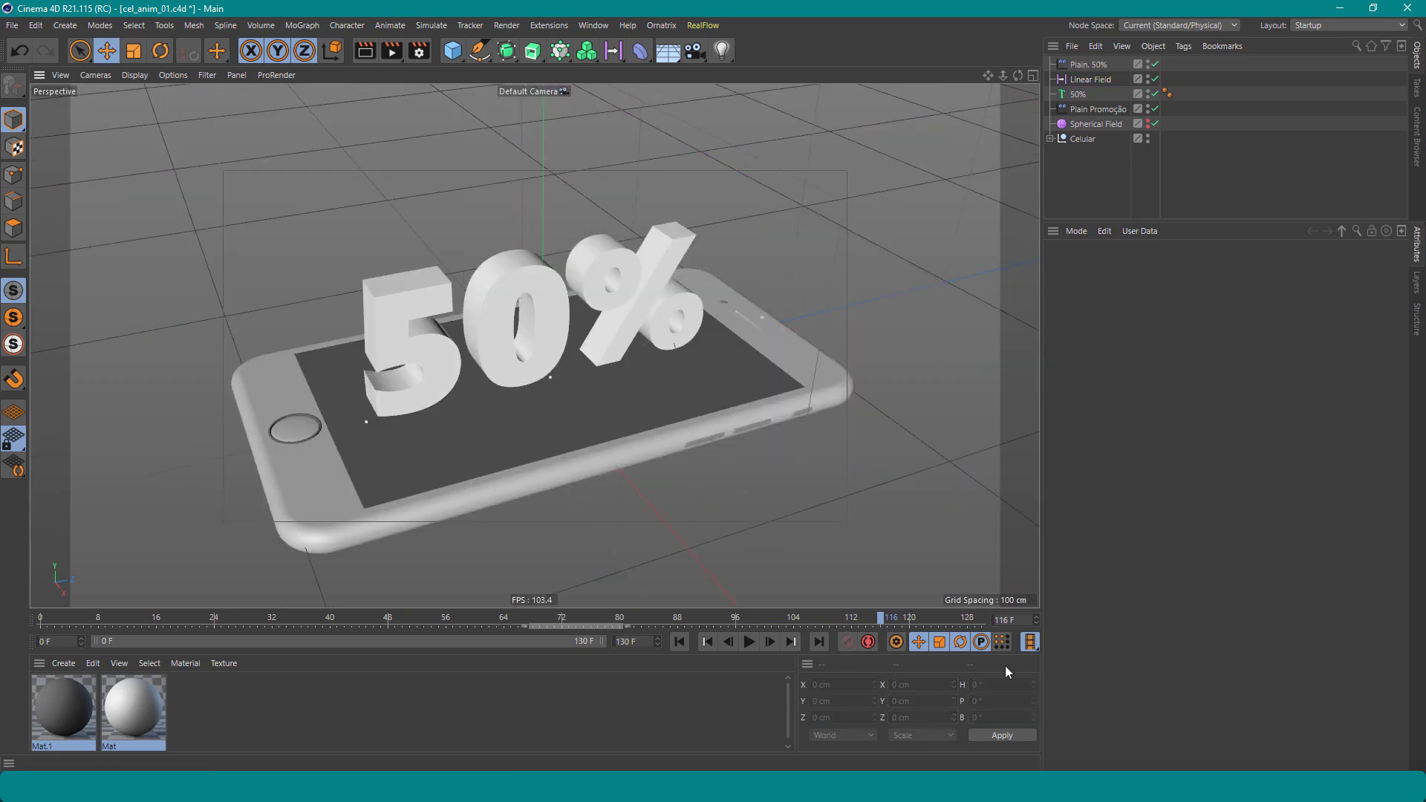